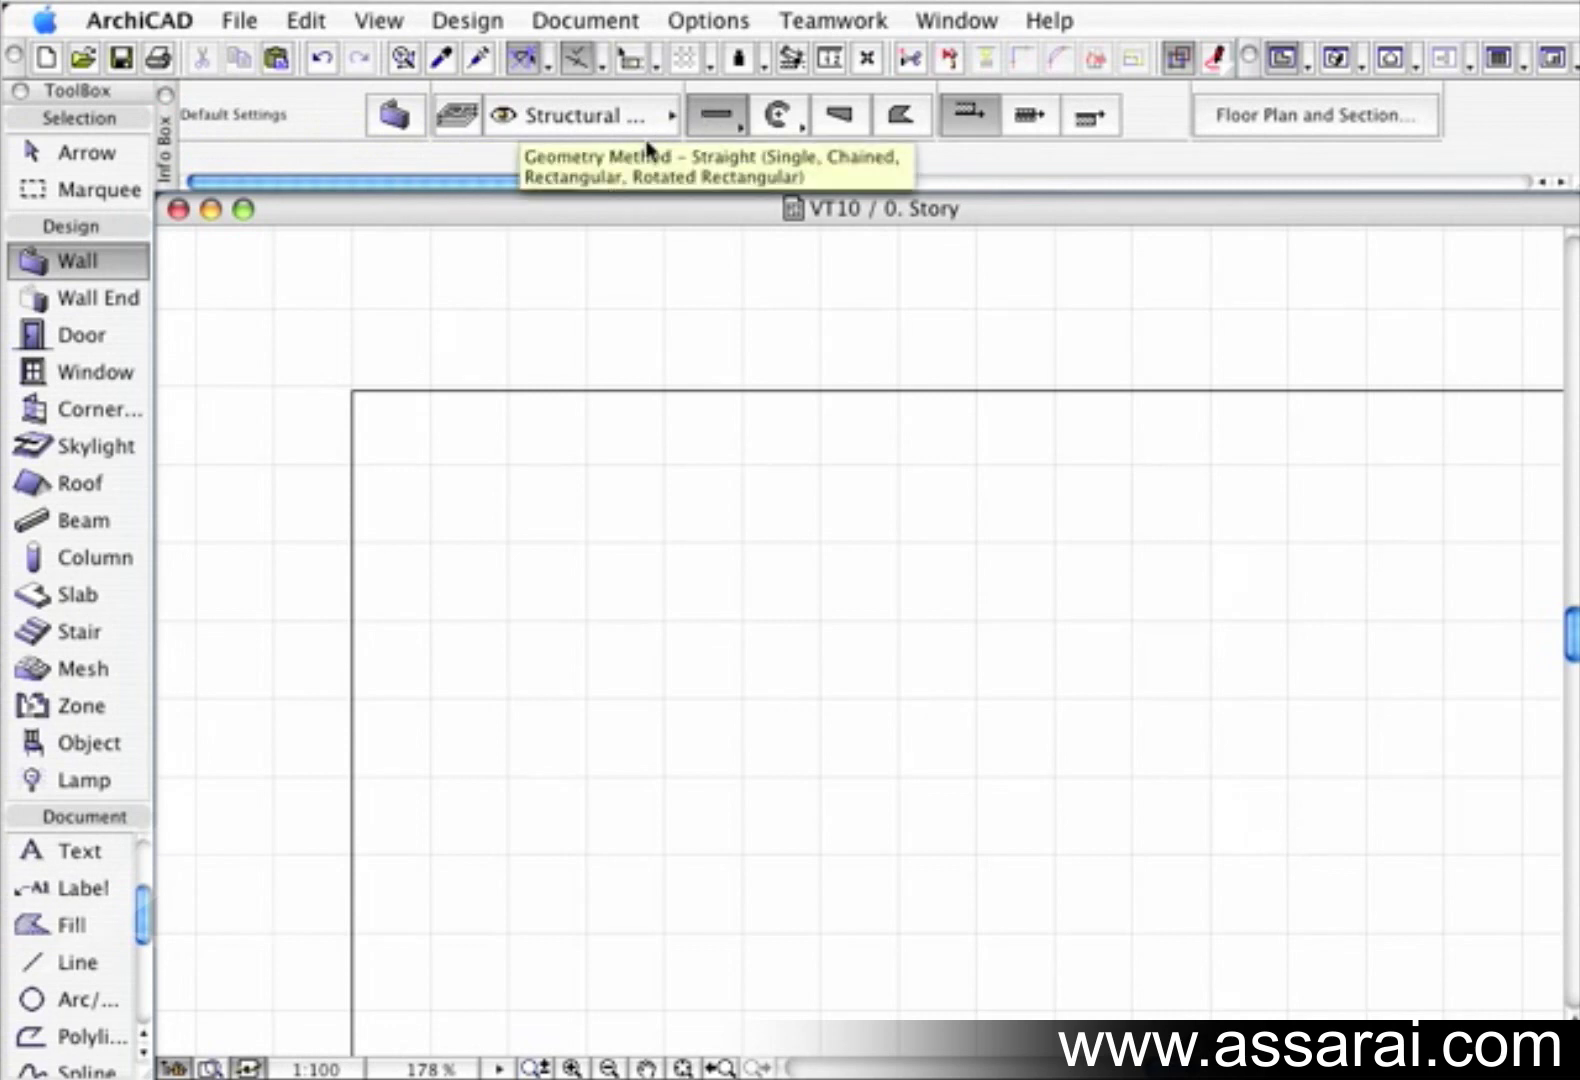
# Bring up the Wall Default Settings dialog from the Info Box
pyautogui.hscroll(10, 1124, 160)
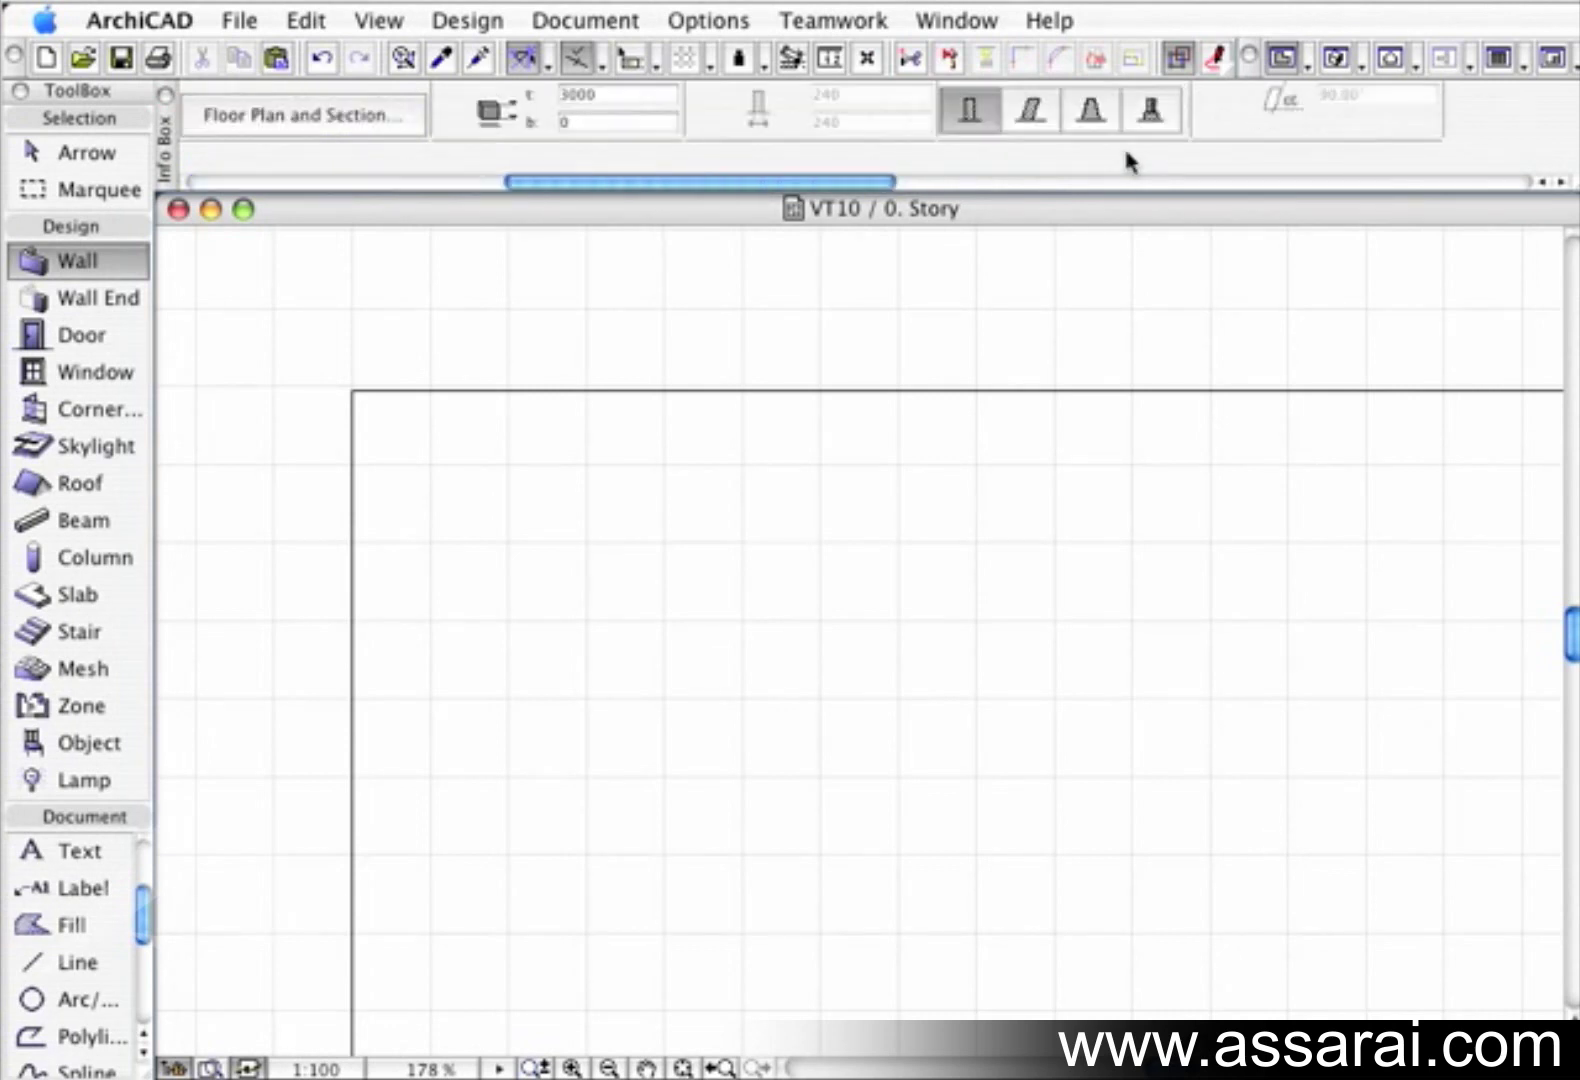
pyautogui.hscroll(3, 1124, 160)
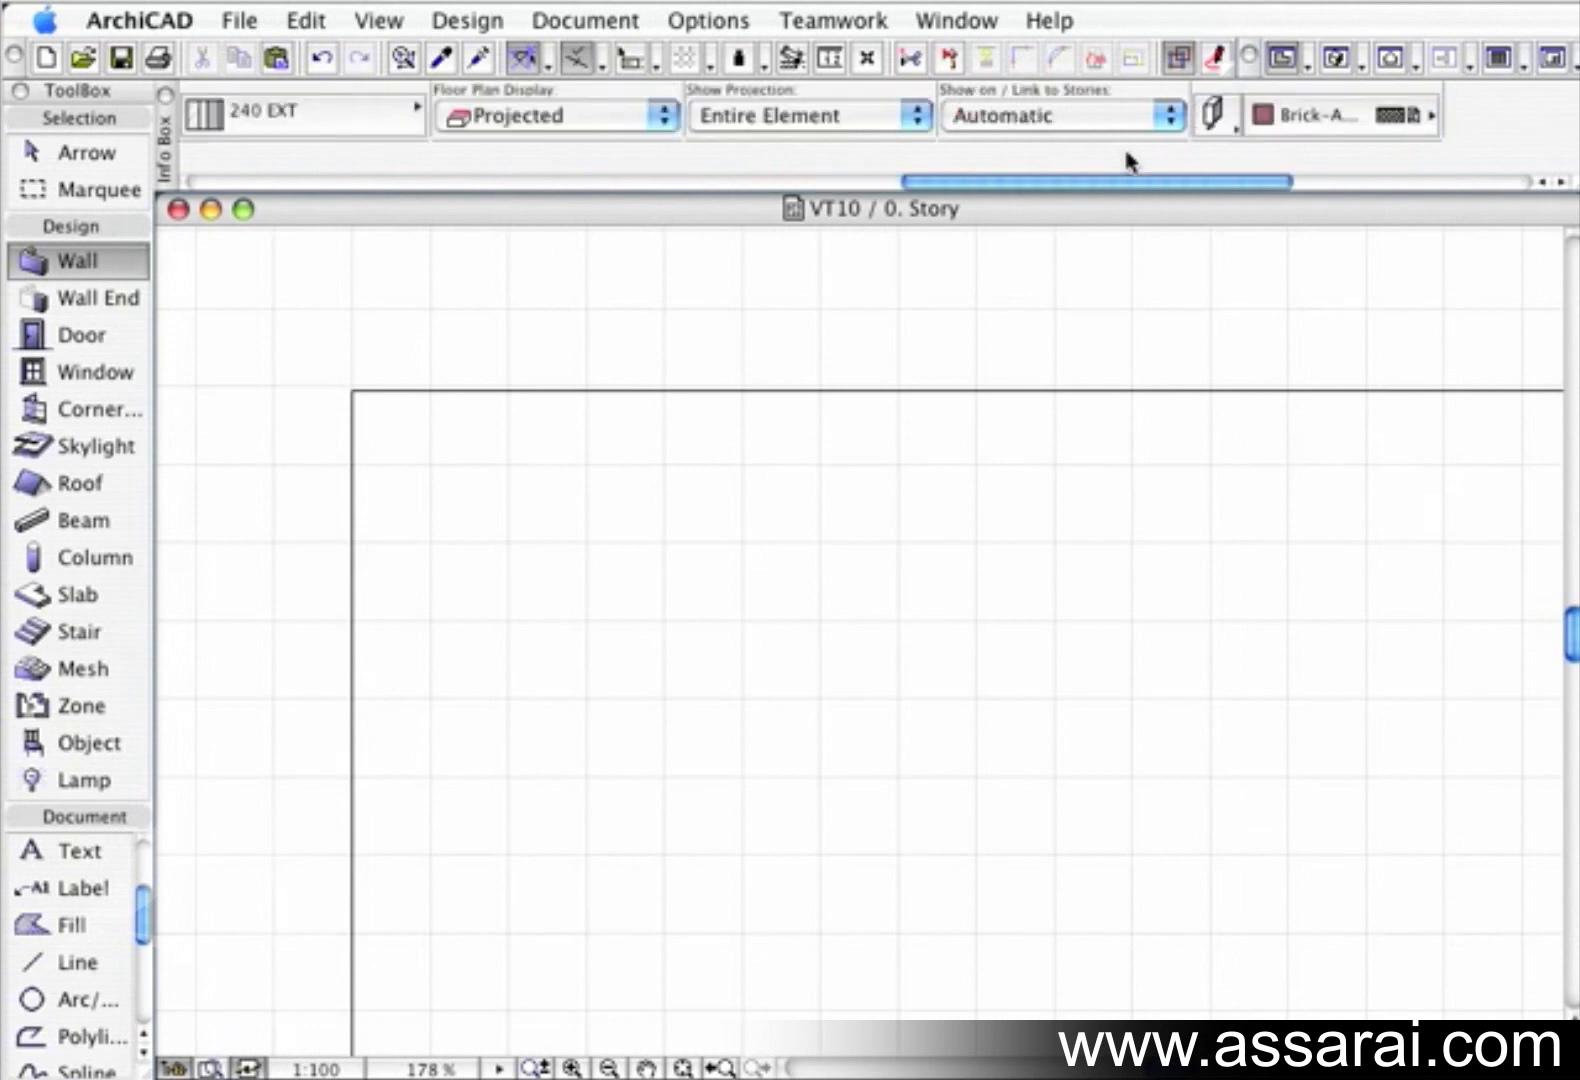
pyautogui.hscroll(3, 1127, 160)
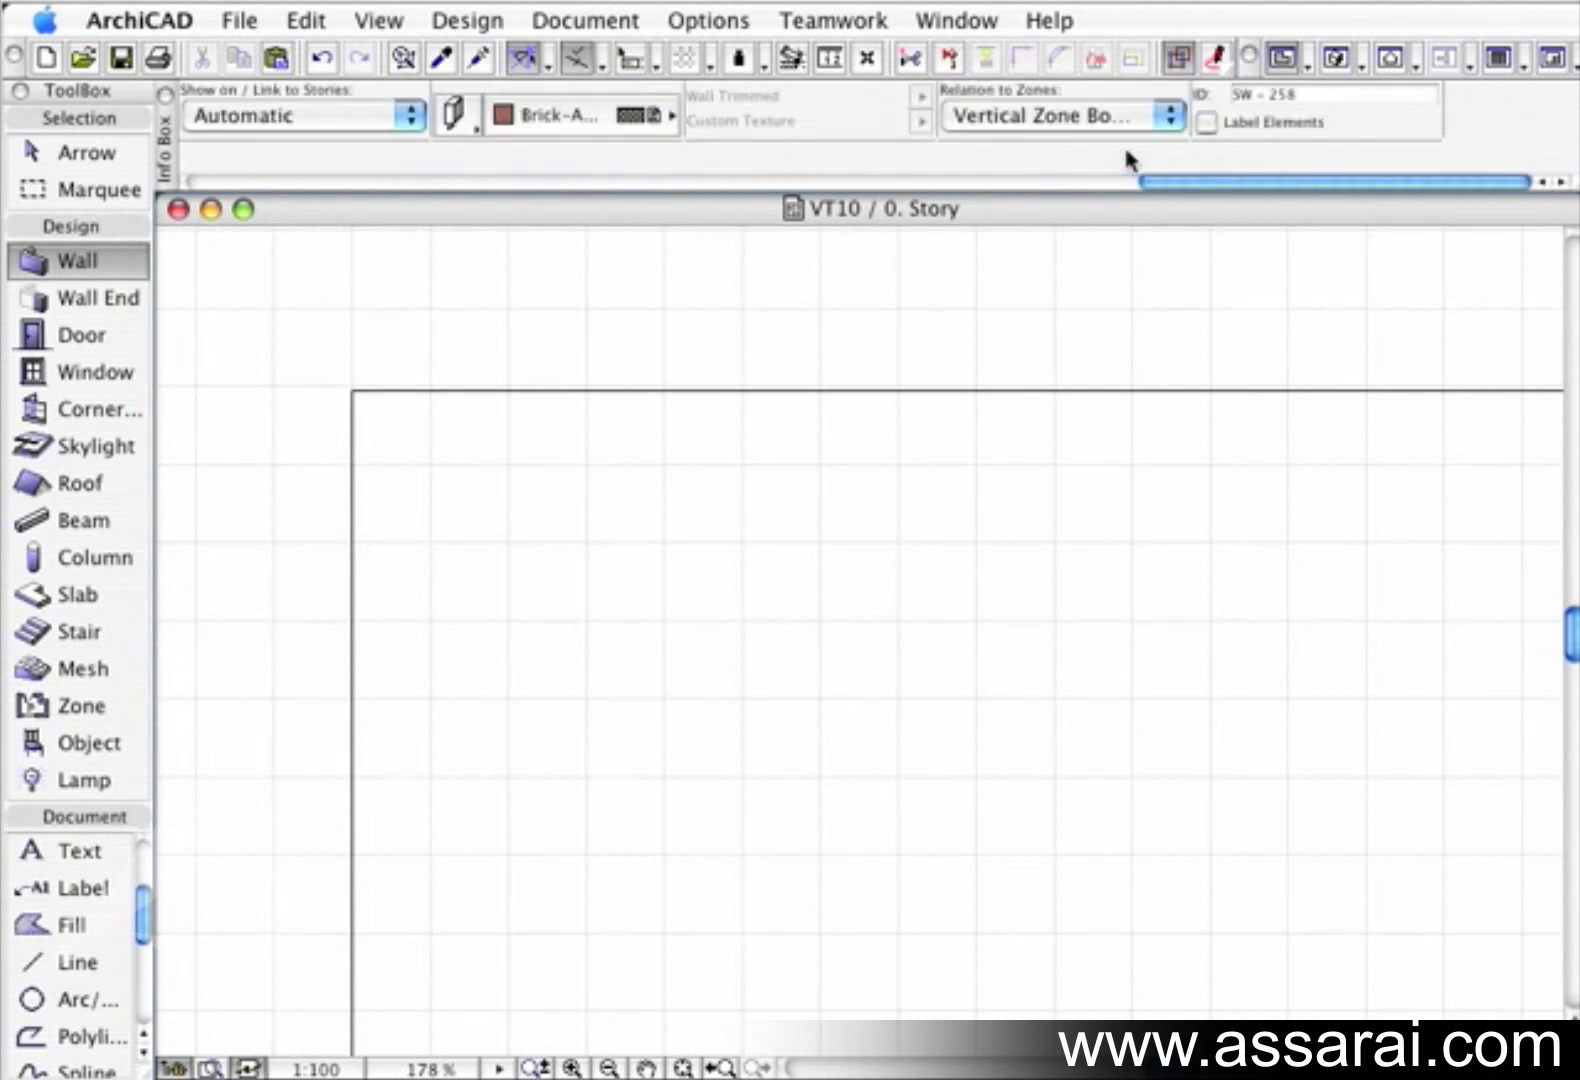
pyautogui.hscroll(-3, 1123, 143)
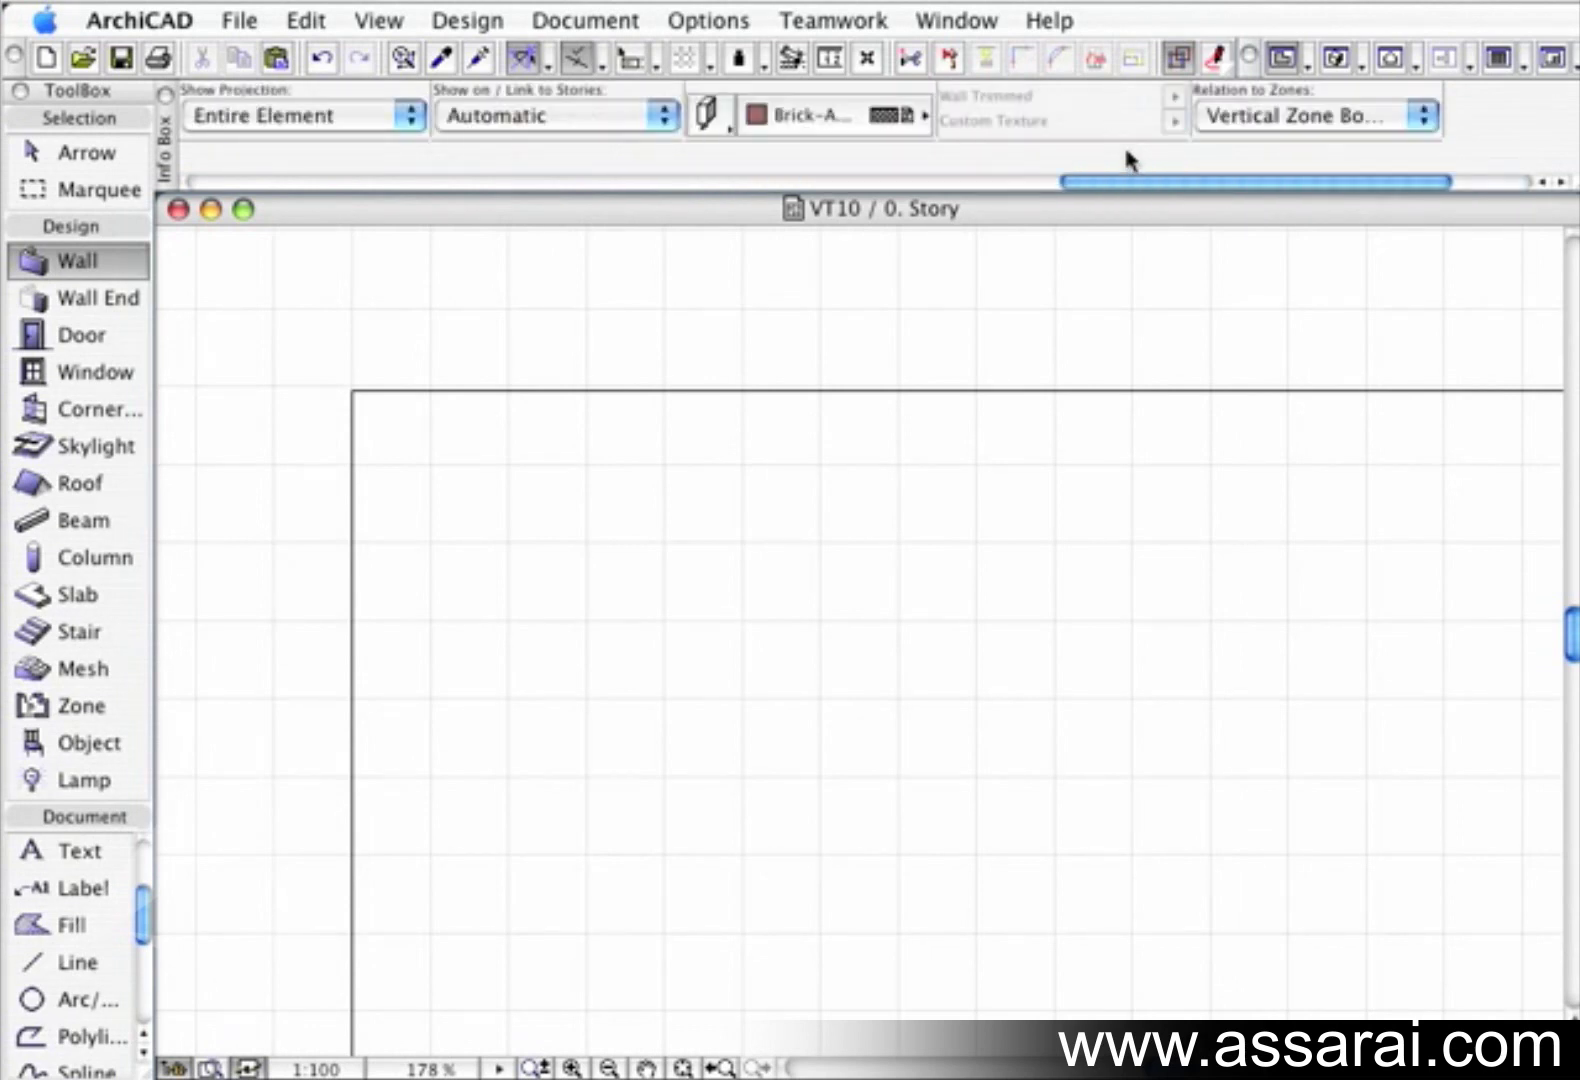
pyautogui.moveTo(1183, 186); pyautogui.dragTo(318, 160)
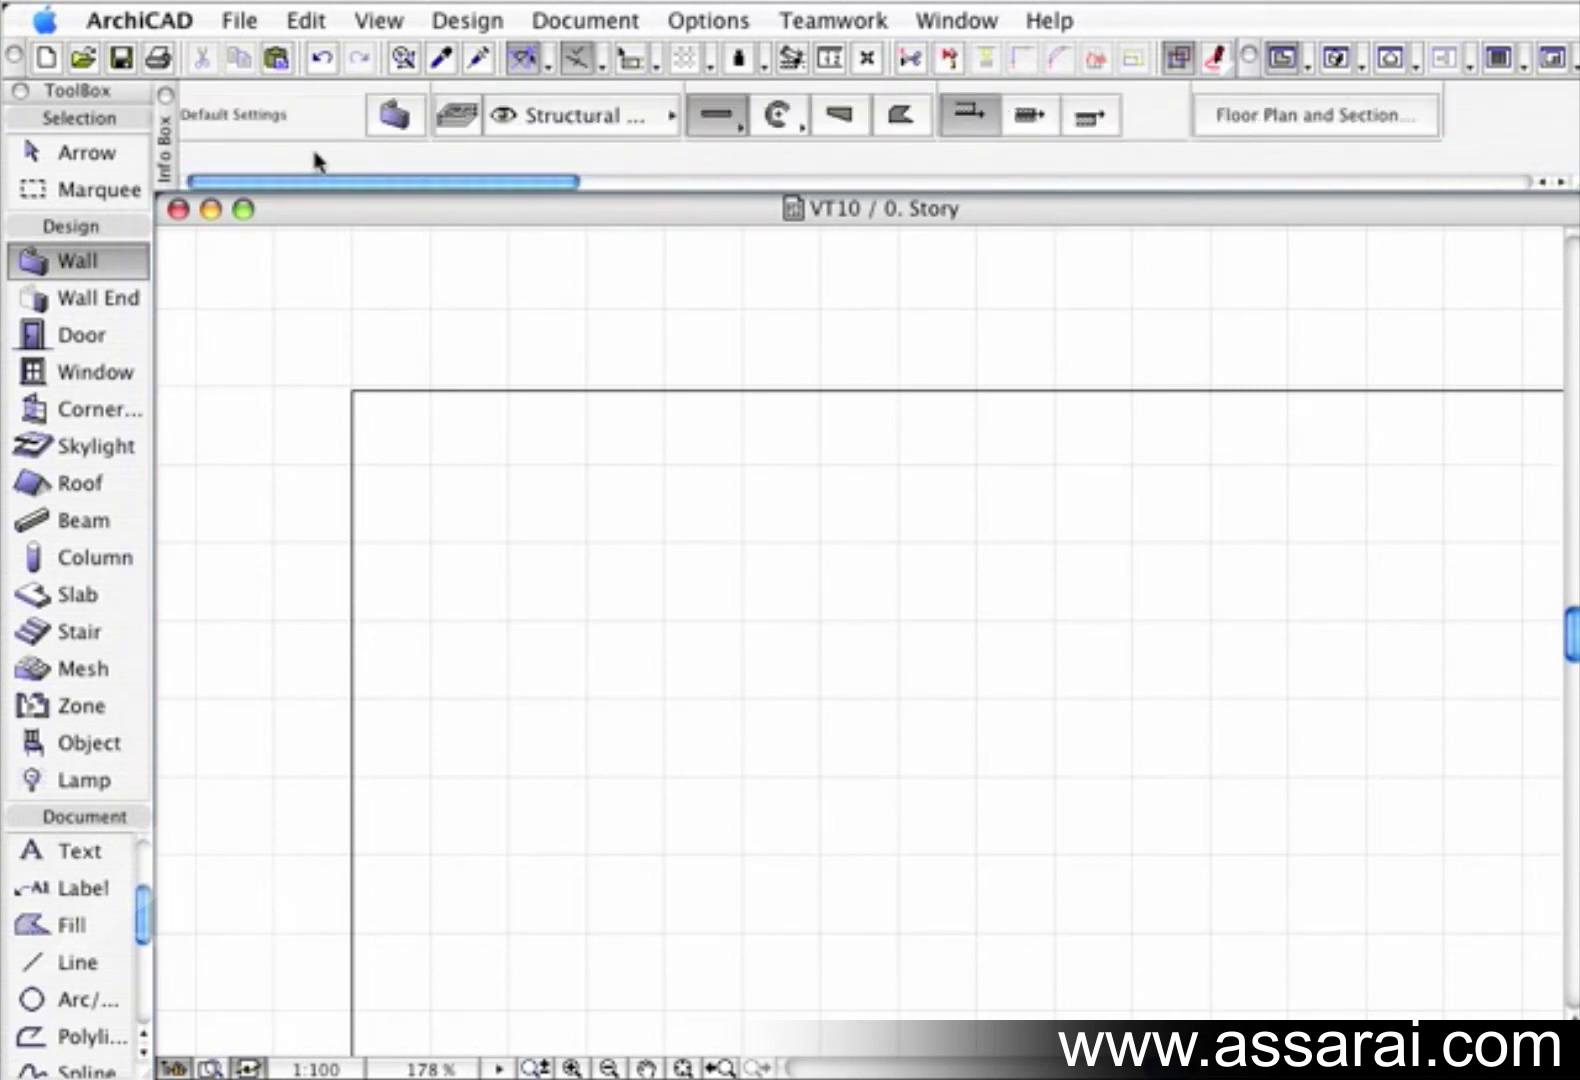
pyautogui.click(395, 118)
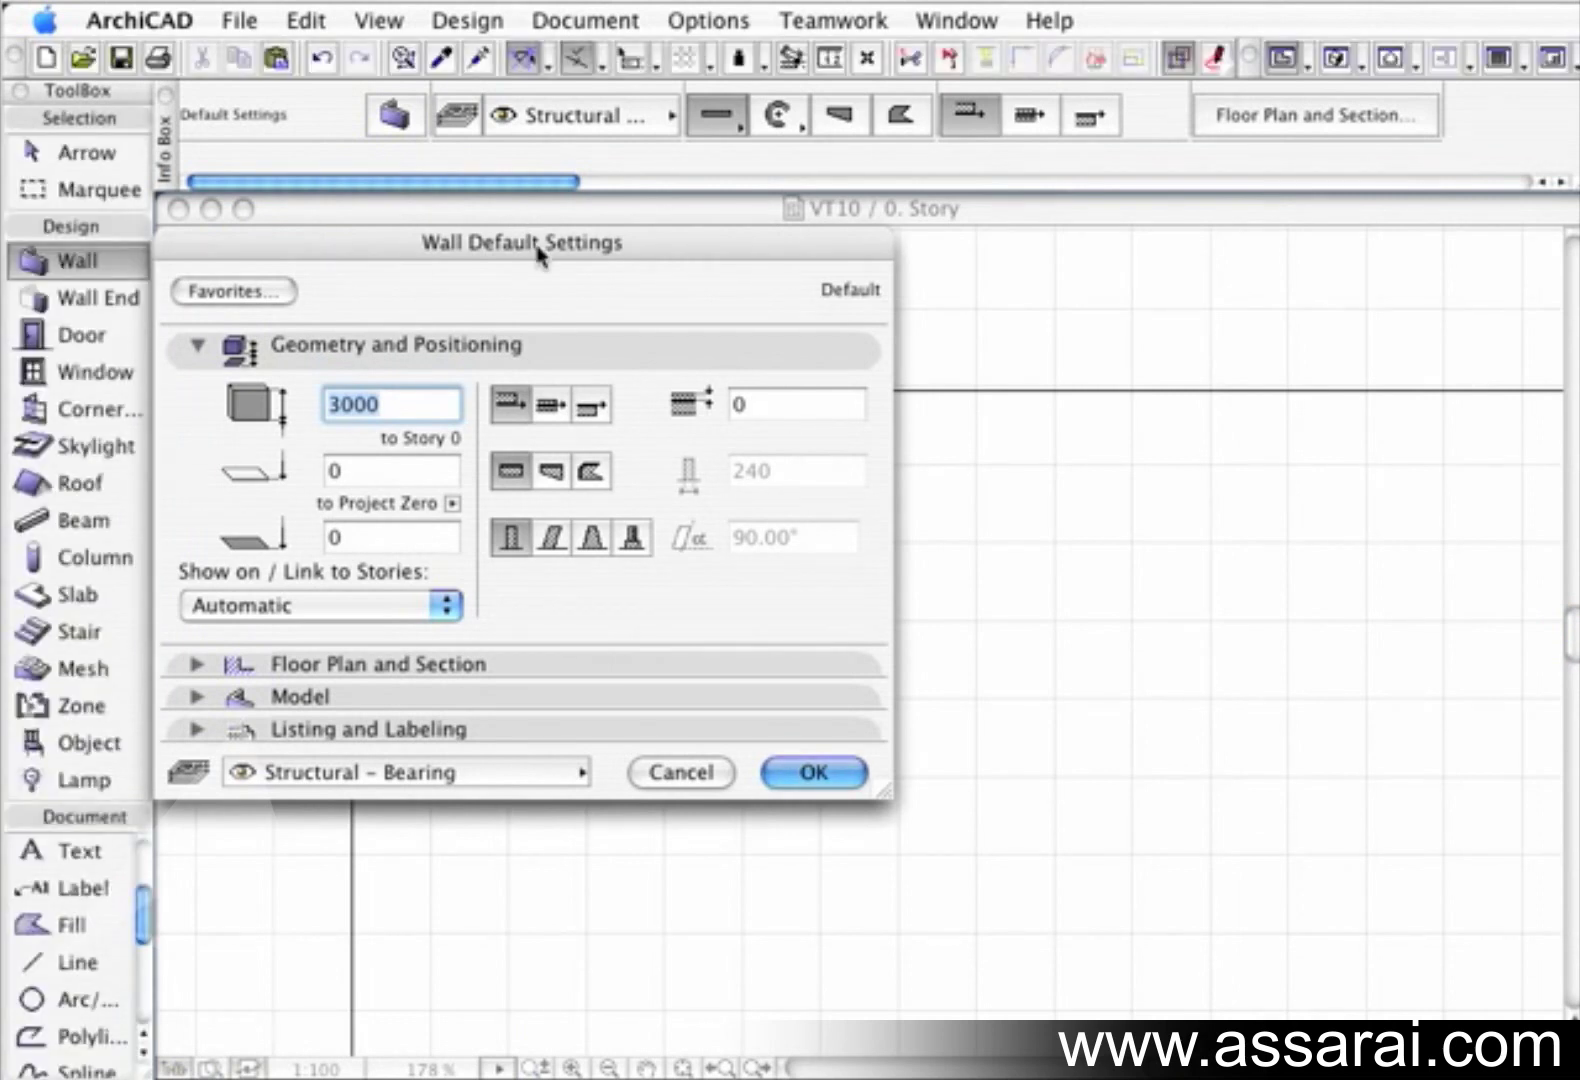
# Review the saved wall Favorites list and cancel without applying one
pyautogui.click(276, 293)
pyautogui.moveTo(948, 310)
pyautogui.mouseDown()
pyautogui.moveTo(963, 304)
pyautogui.moveTo(950, 297)
pyautogui.mouseUp()
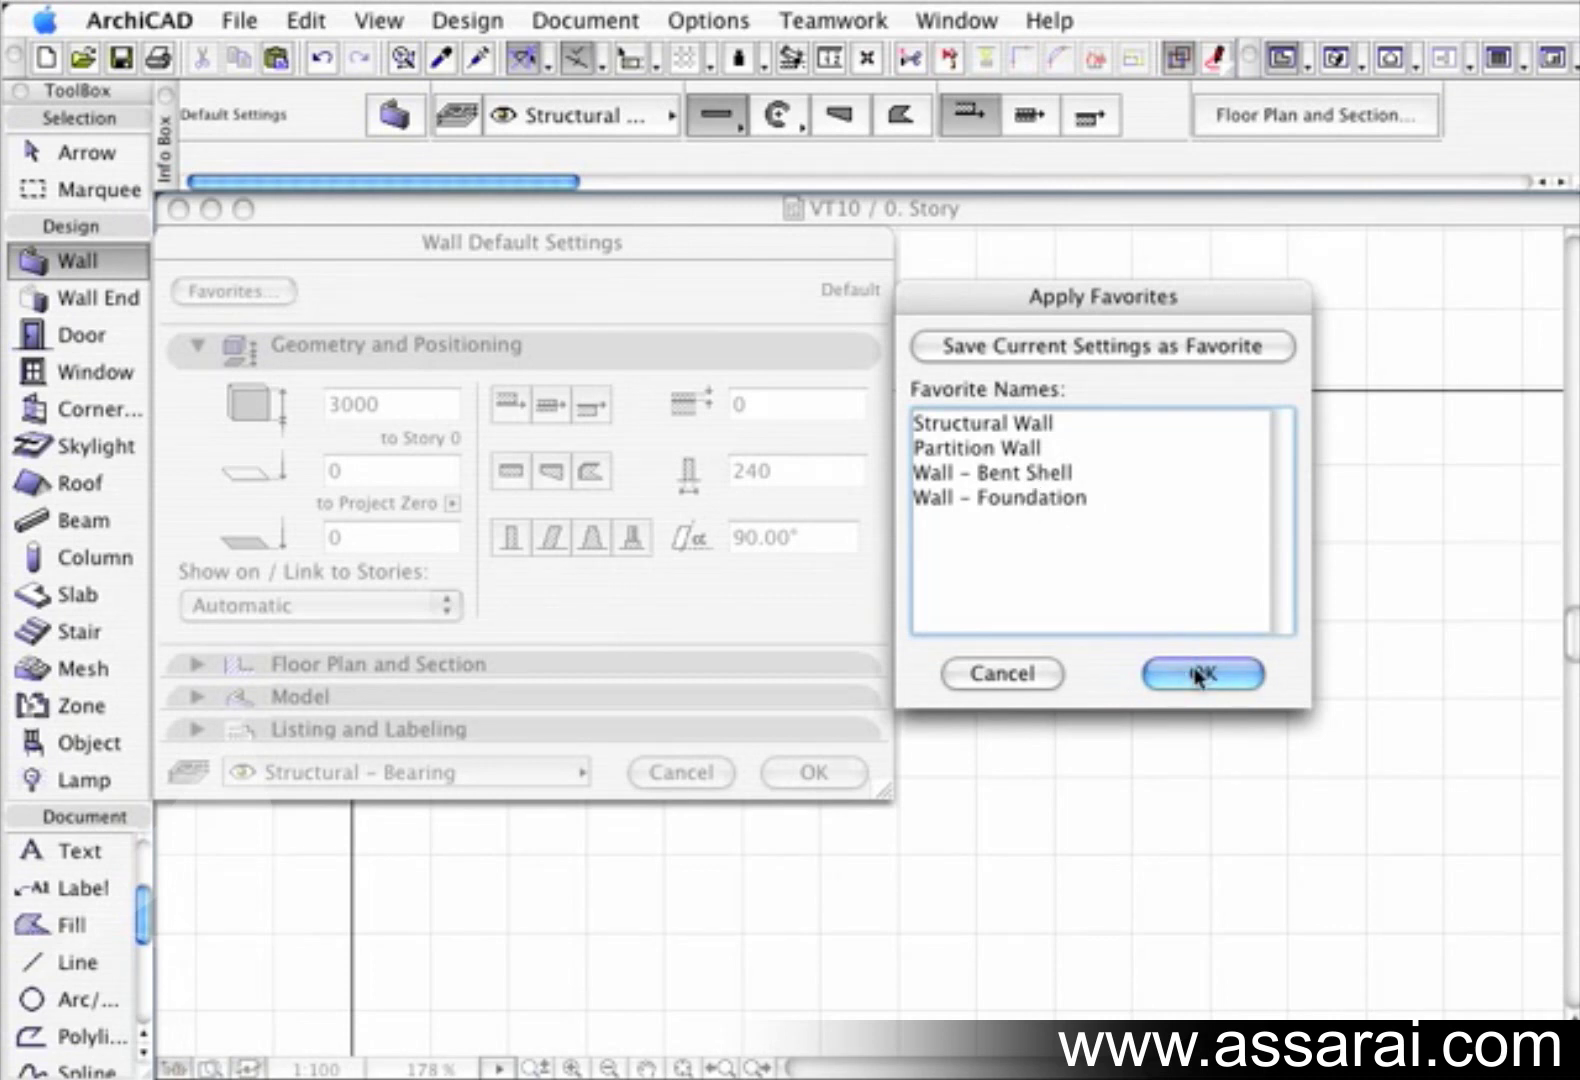
pyautogui.click(1002, 674)
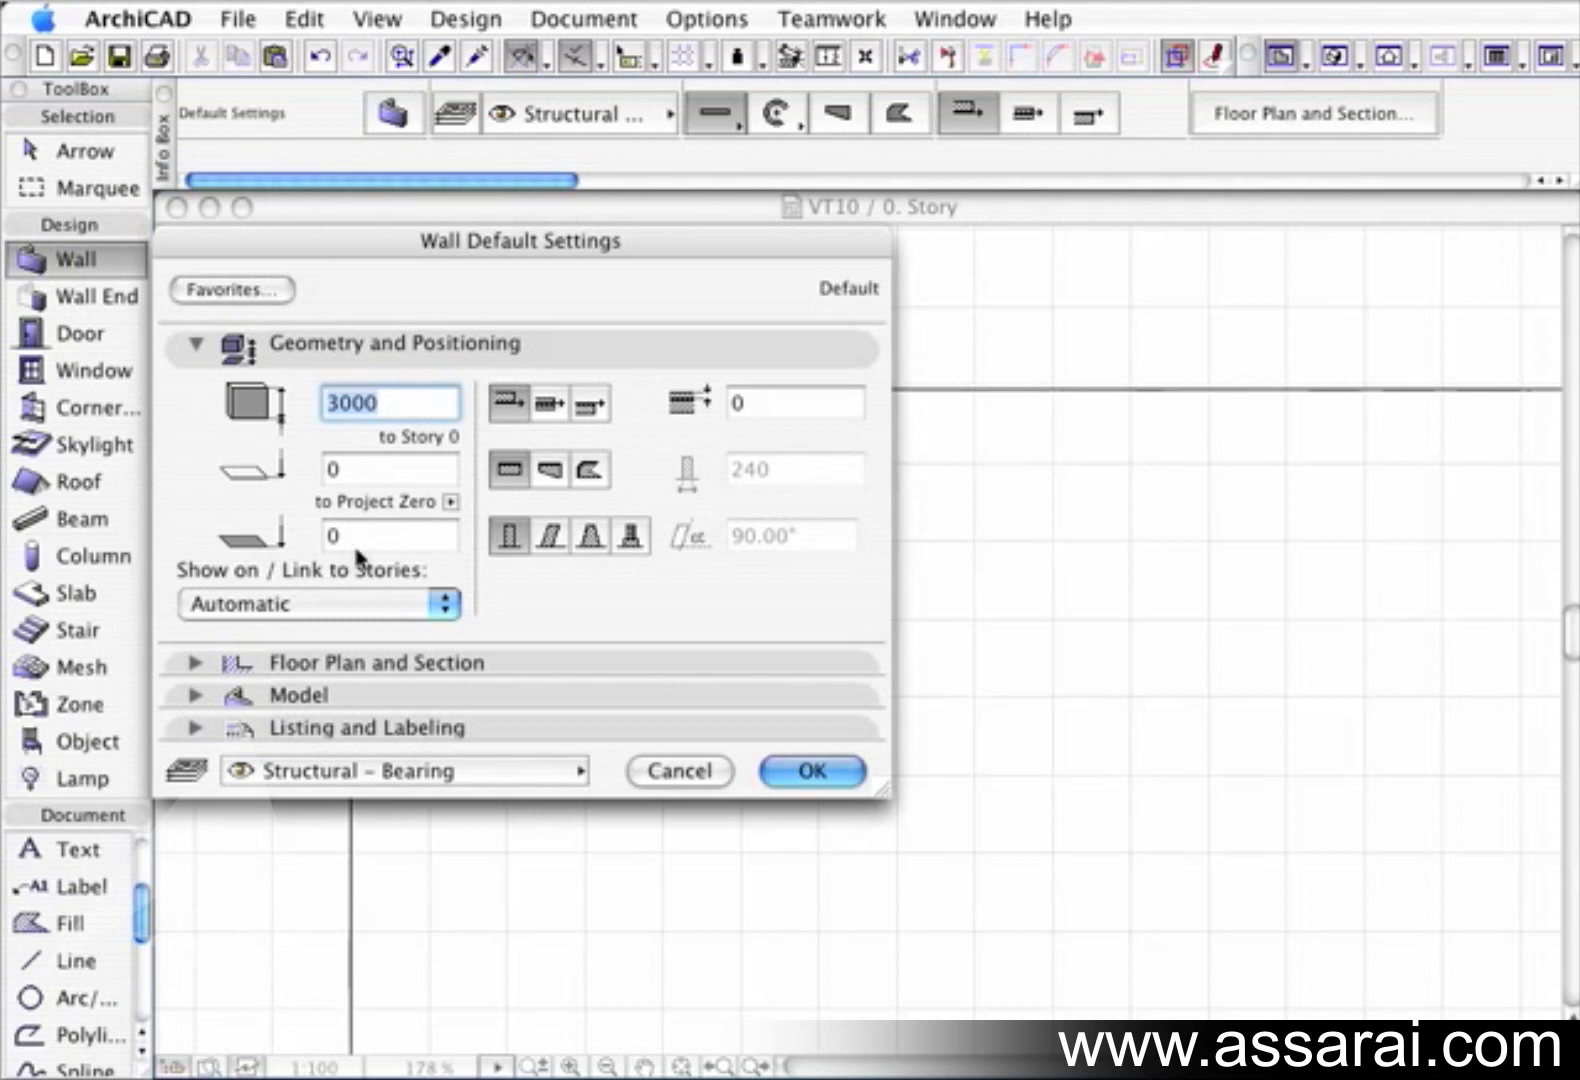
# Try Current Story Only for wall story display, revert to Automatic, and confirm the settings
pyautogui.click(445, 604)
pyautogui.click(478, 604)
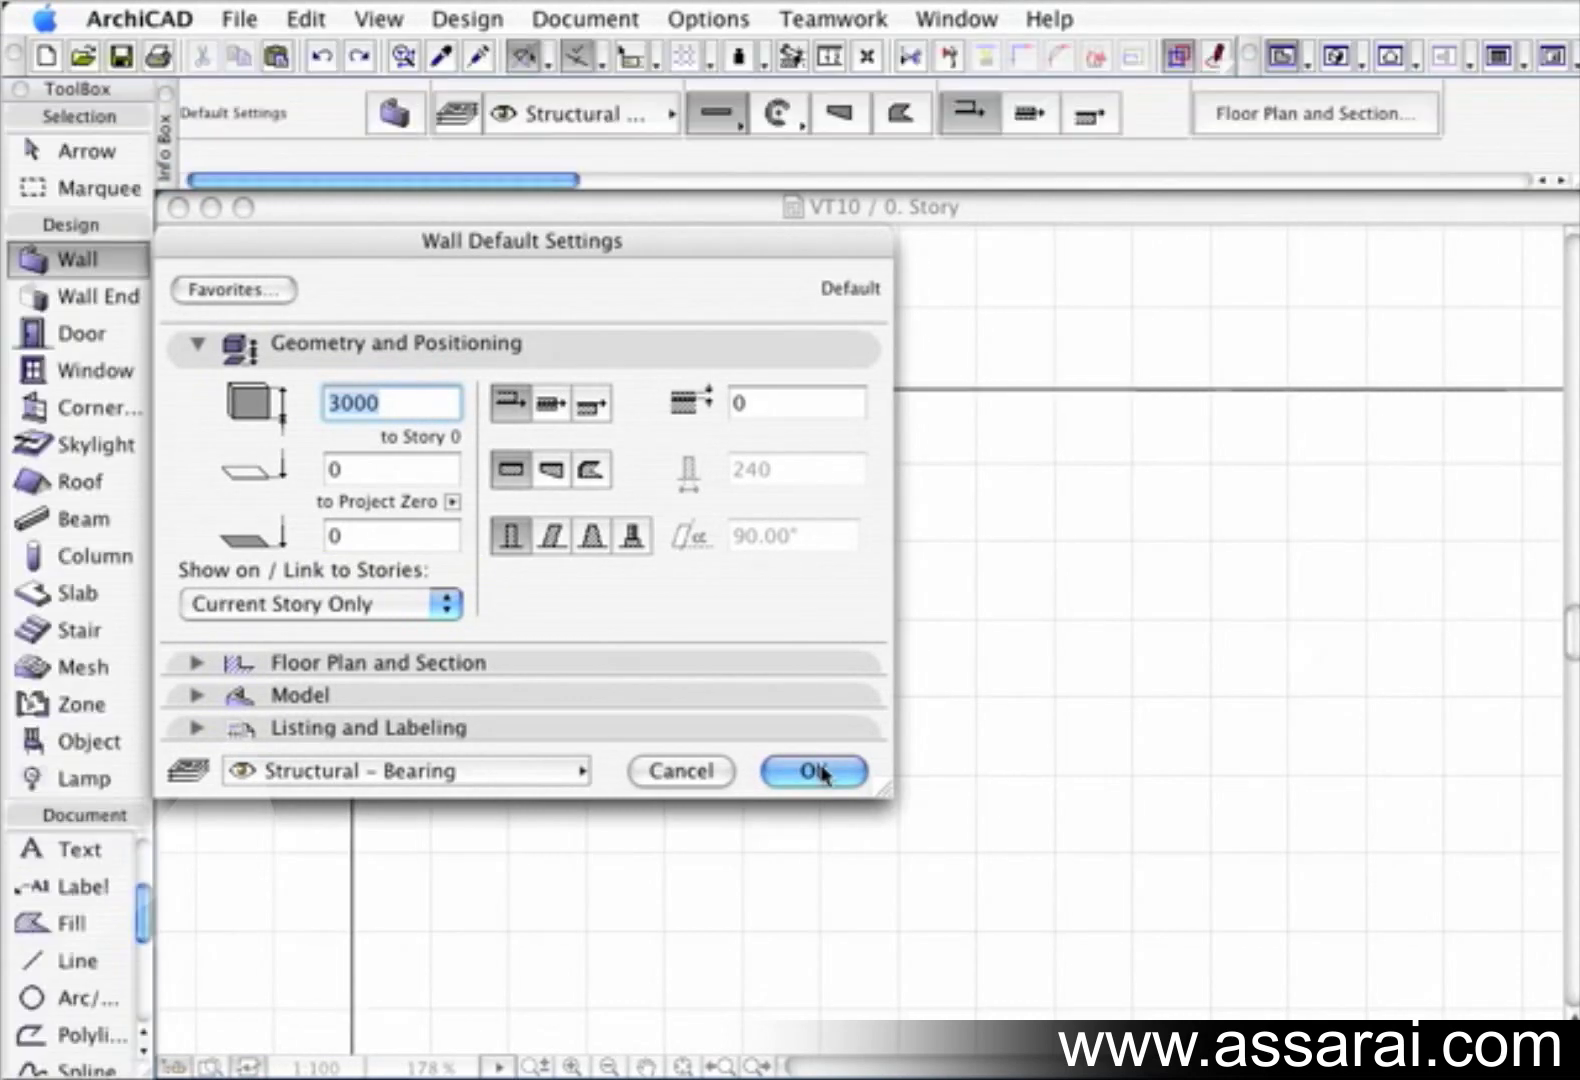
pyautogui.click(447, 604)
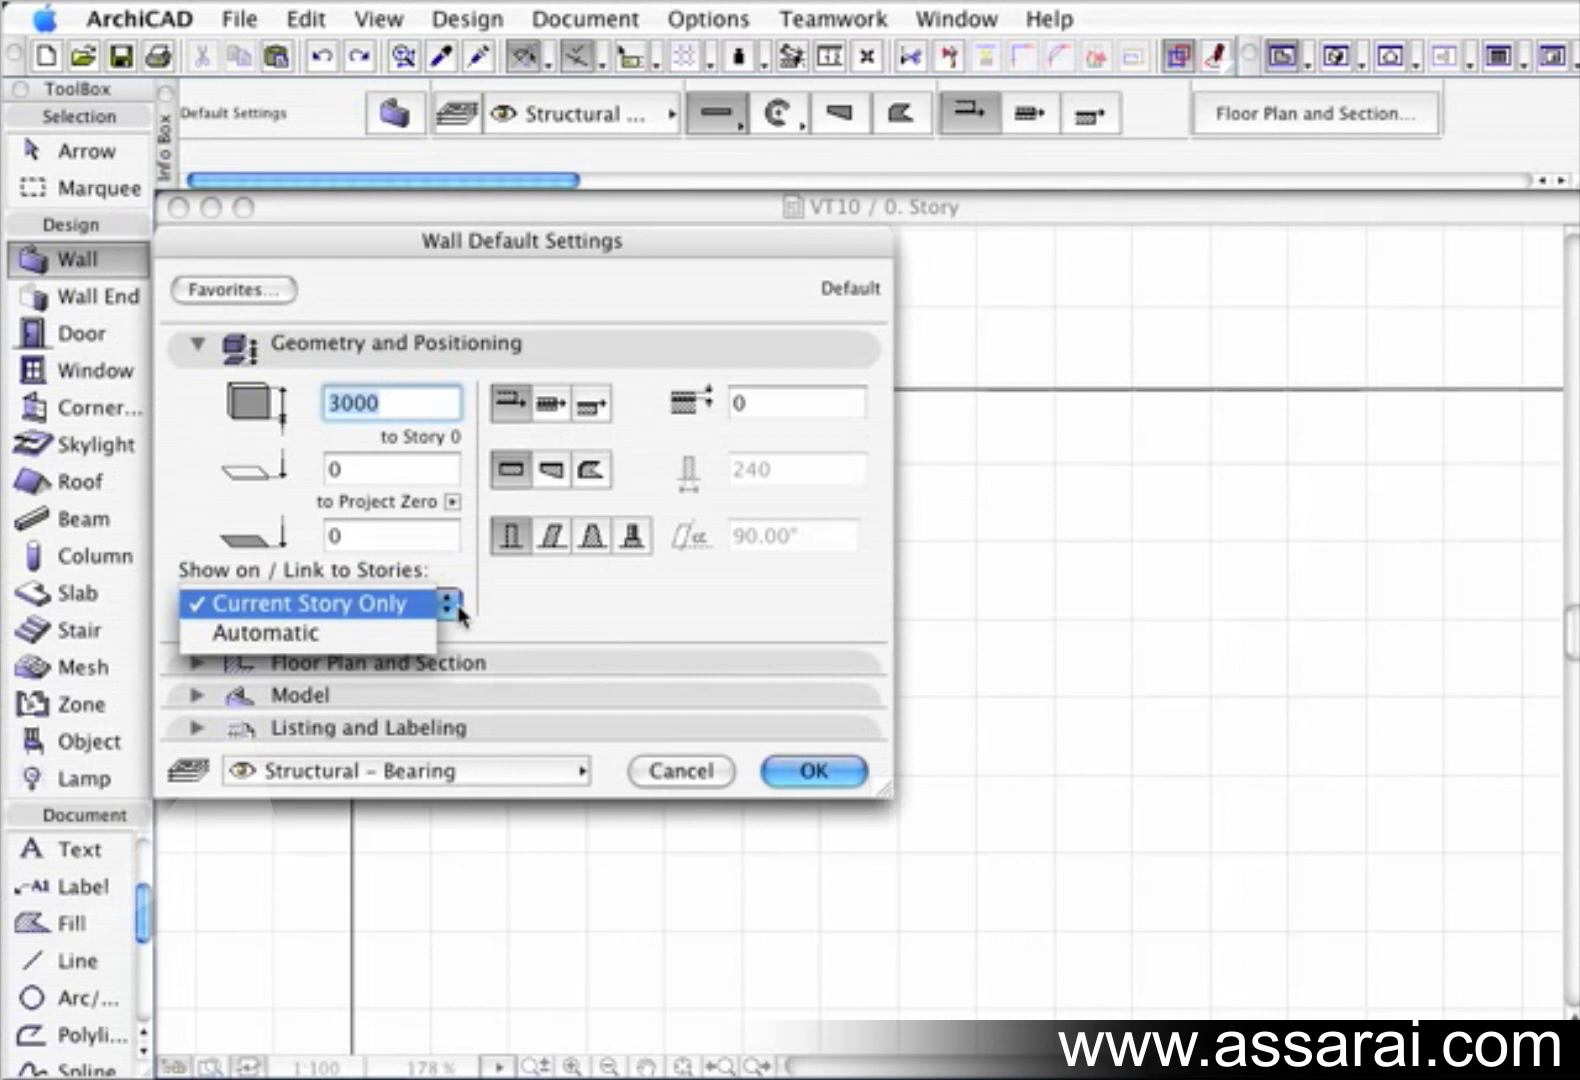
pyautogui.click(367, 634)
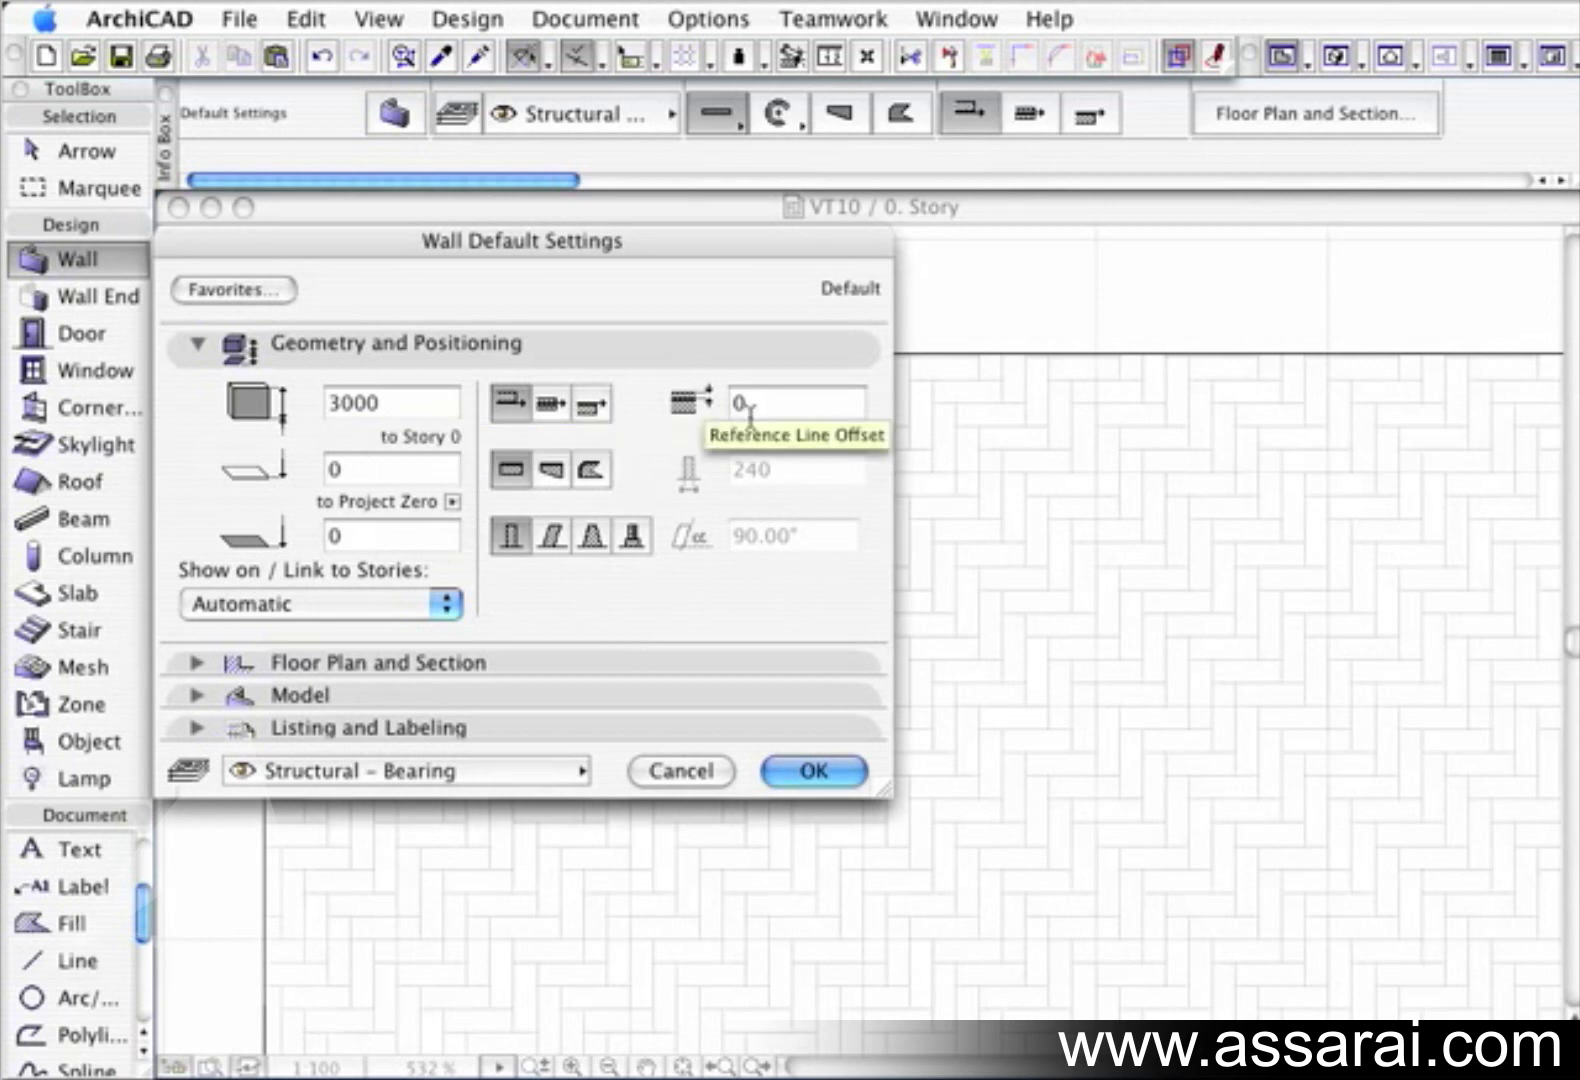
pyautogui.click(826, 778)
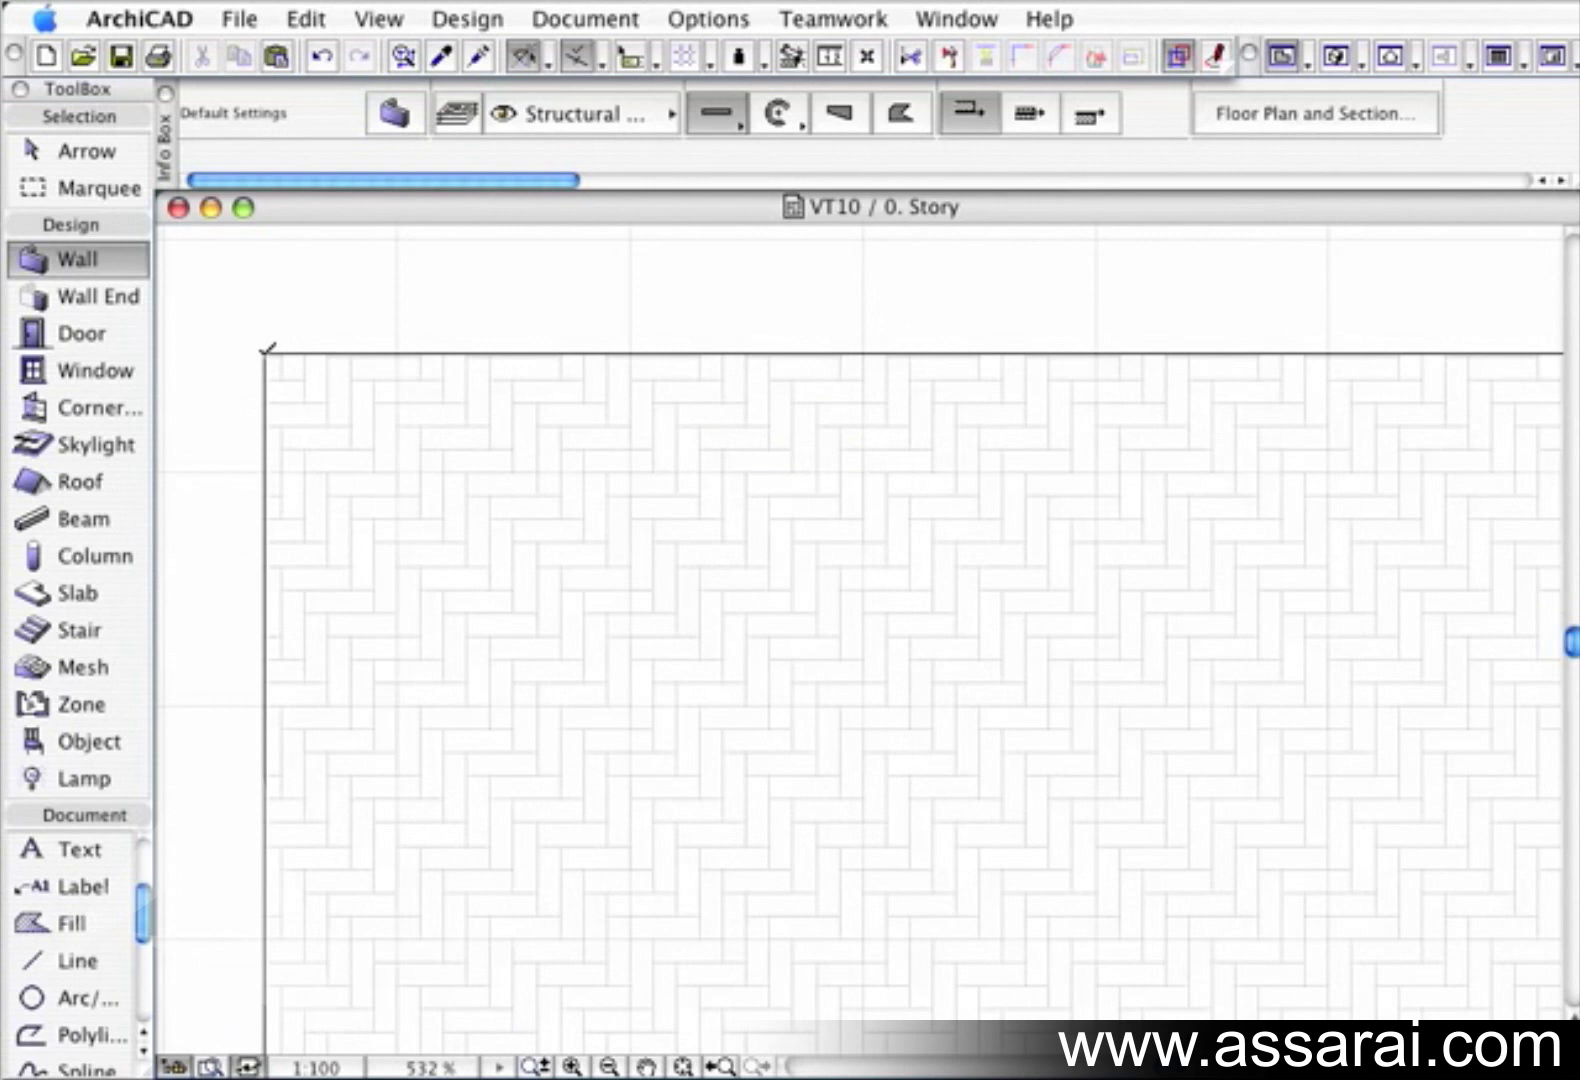
# Draw a first wall along the slab's top edge, then a centre-aligned second wall
pyautogui.click(265, 353)
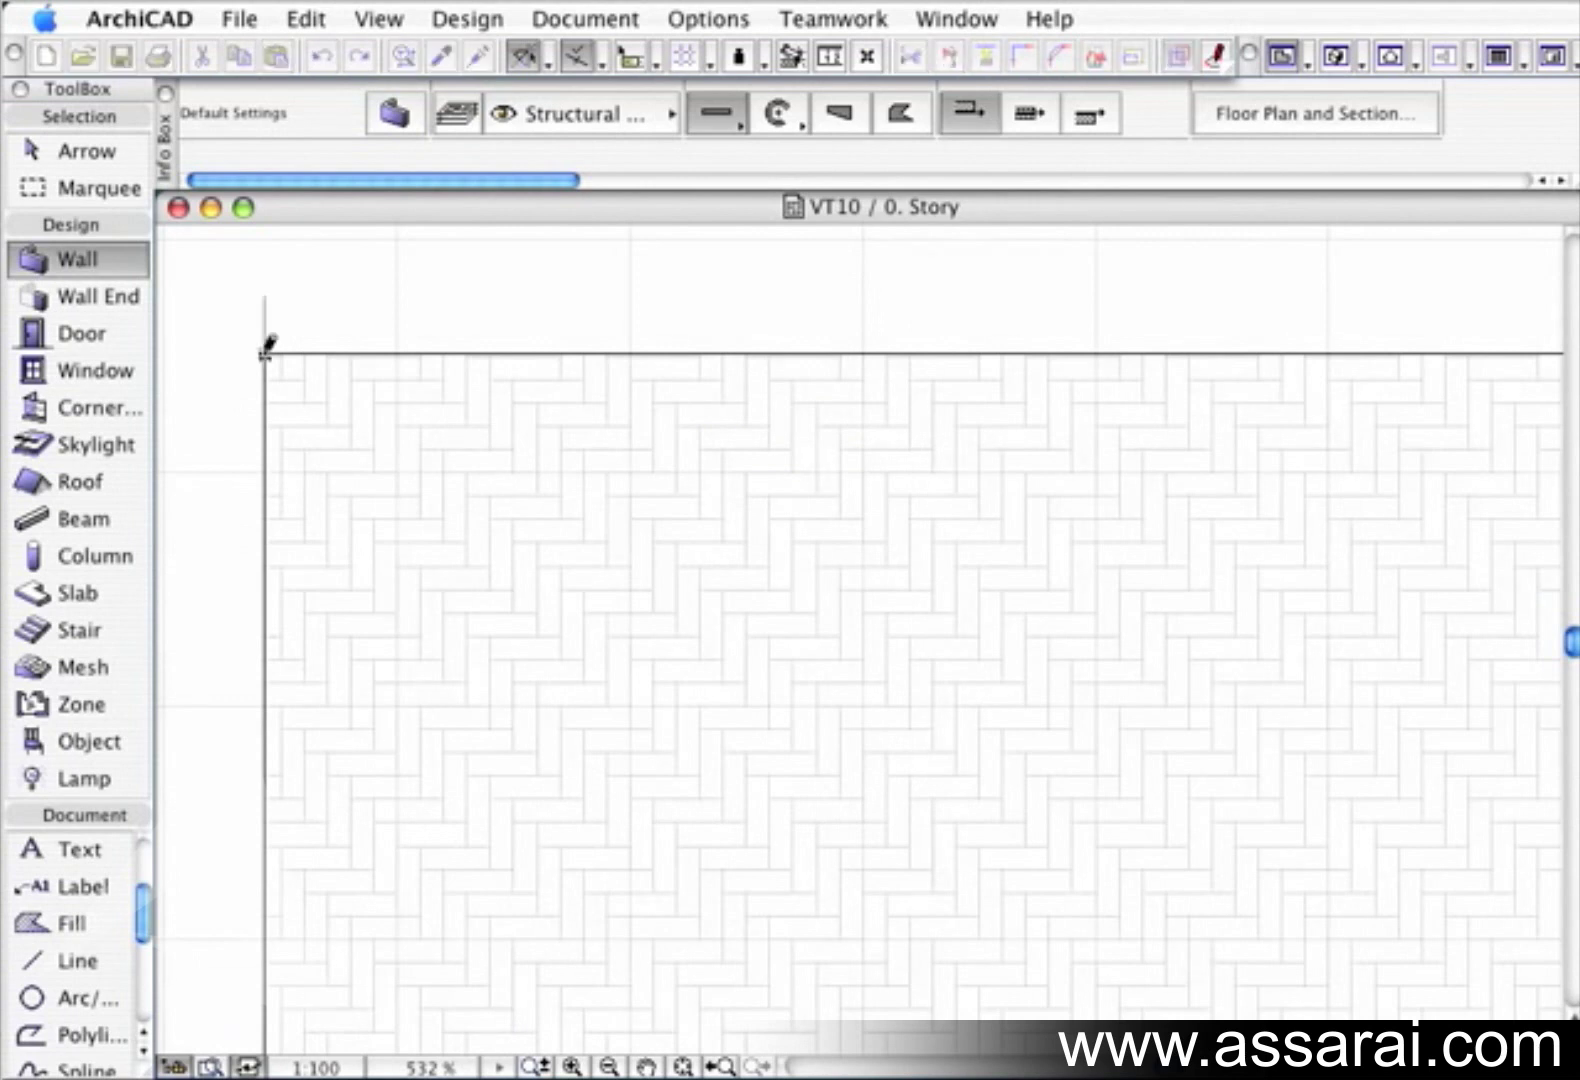
pyautogui.click(563, 352)
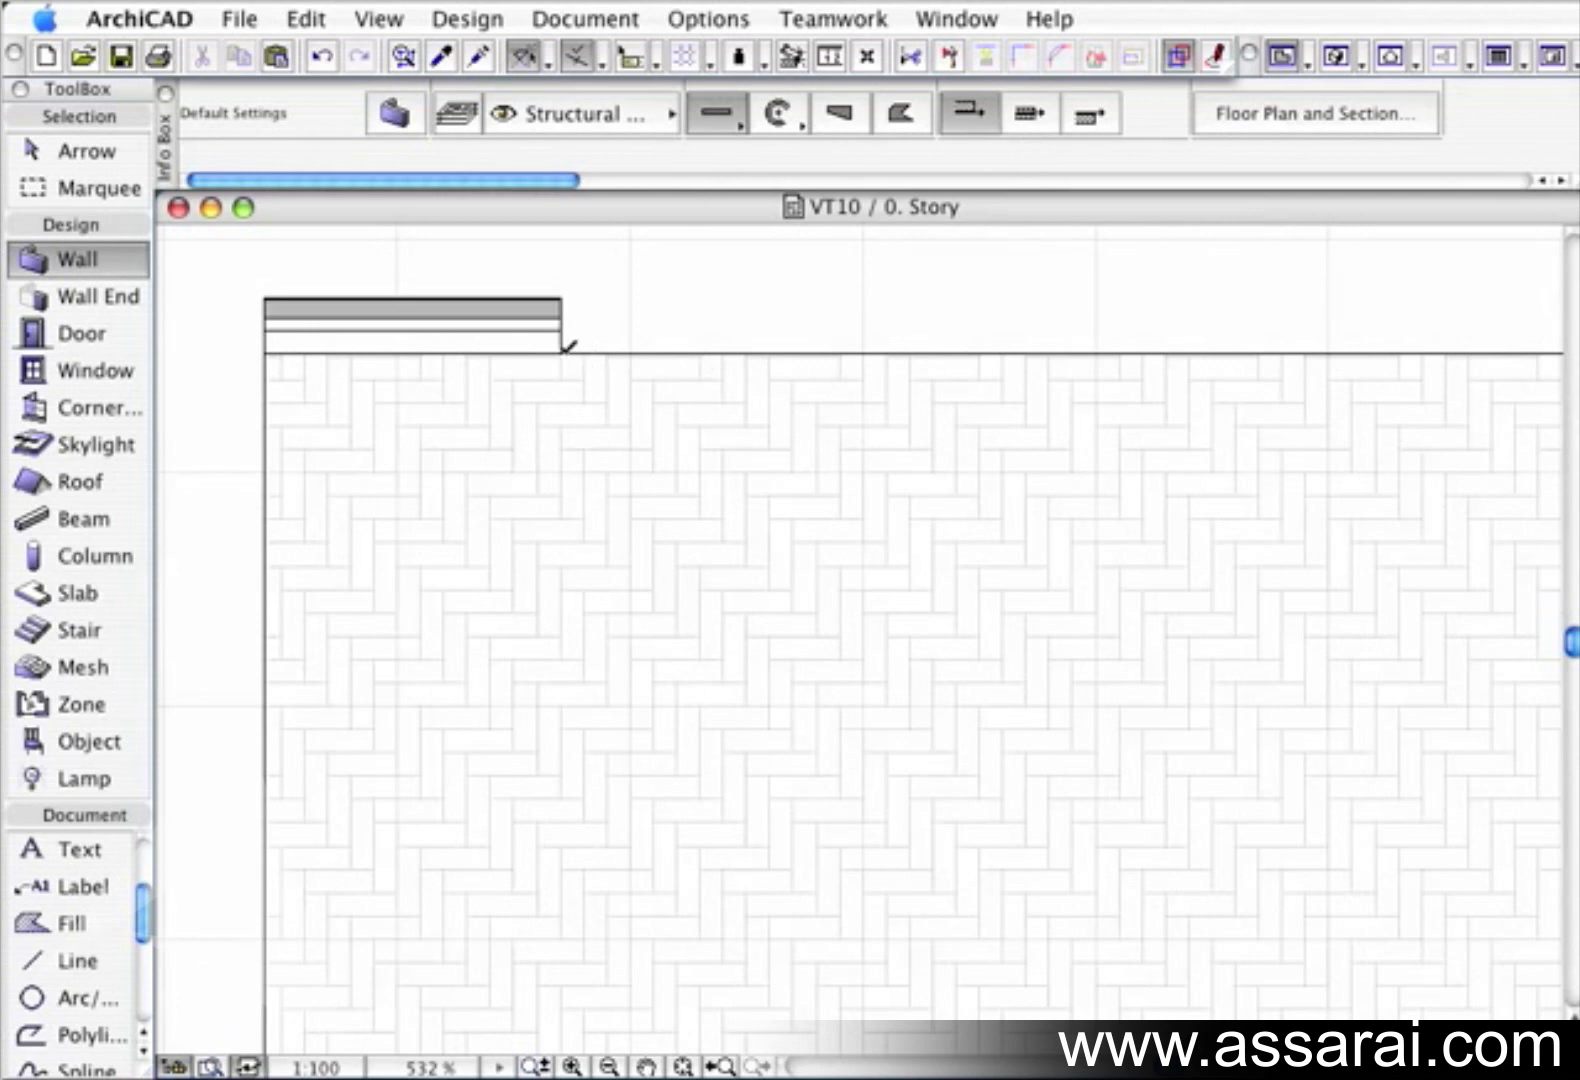
pyautogui.click(1028, 116)
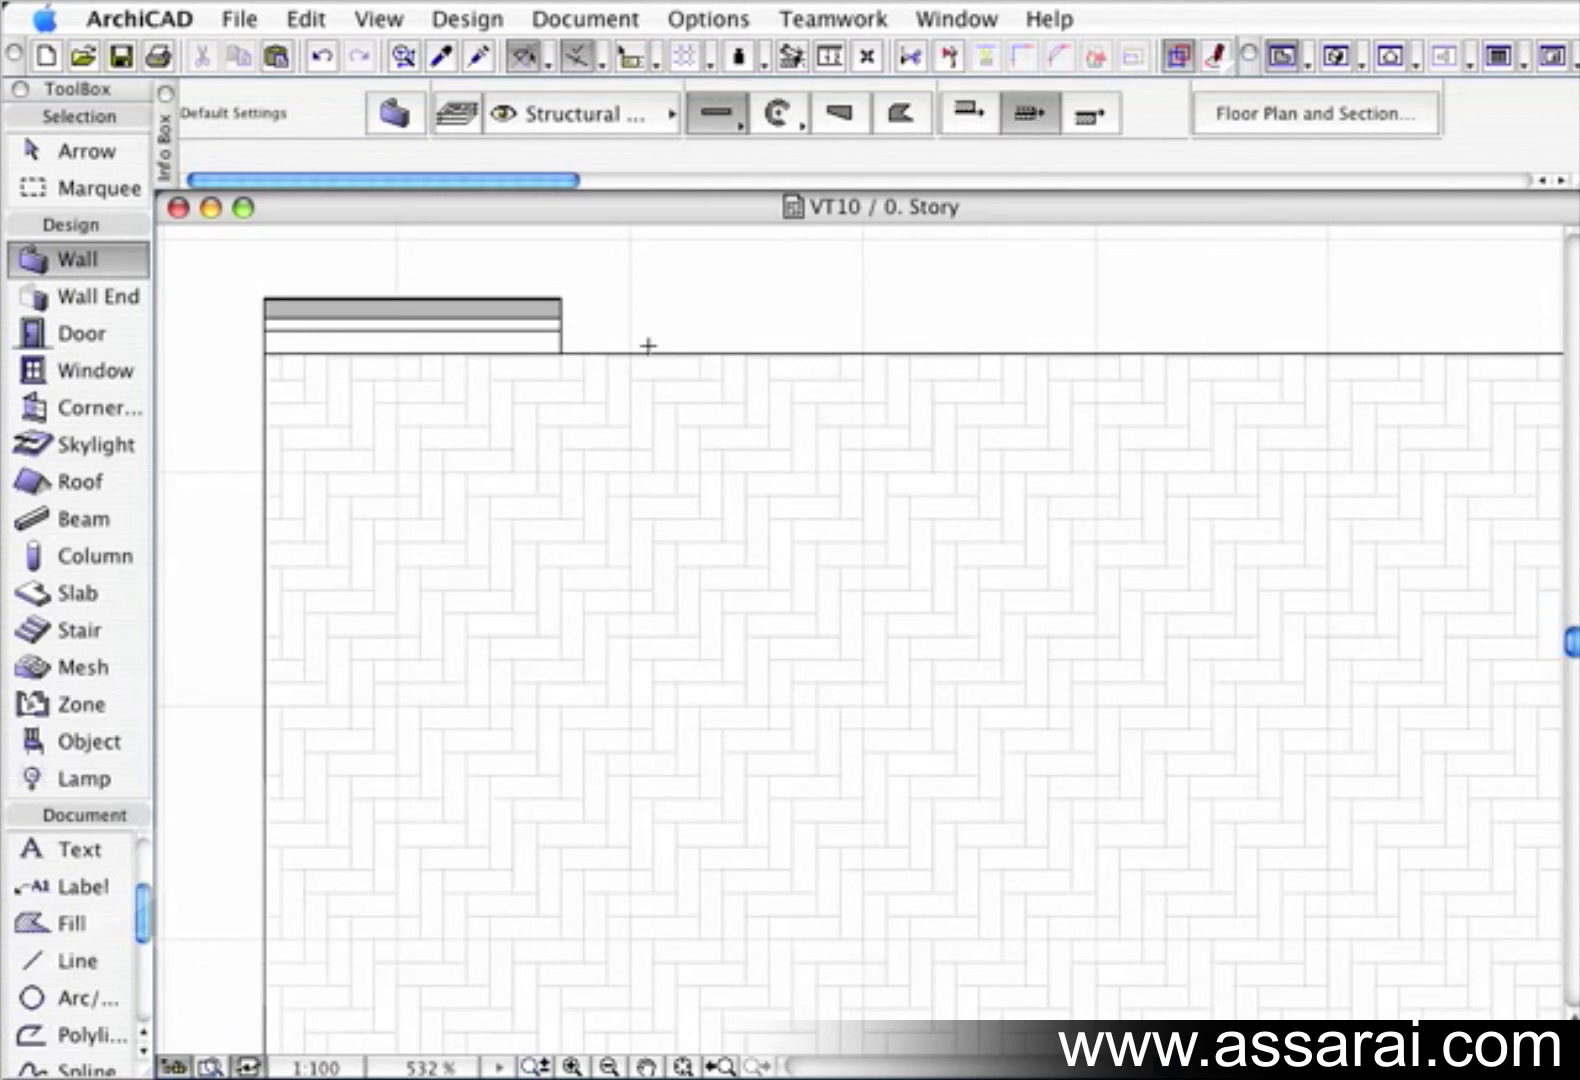
pyautogui.click(560, 353)
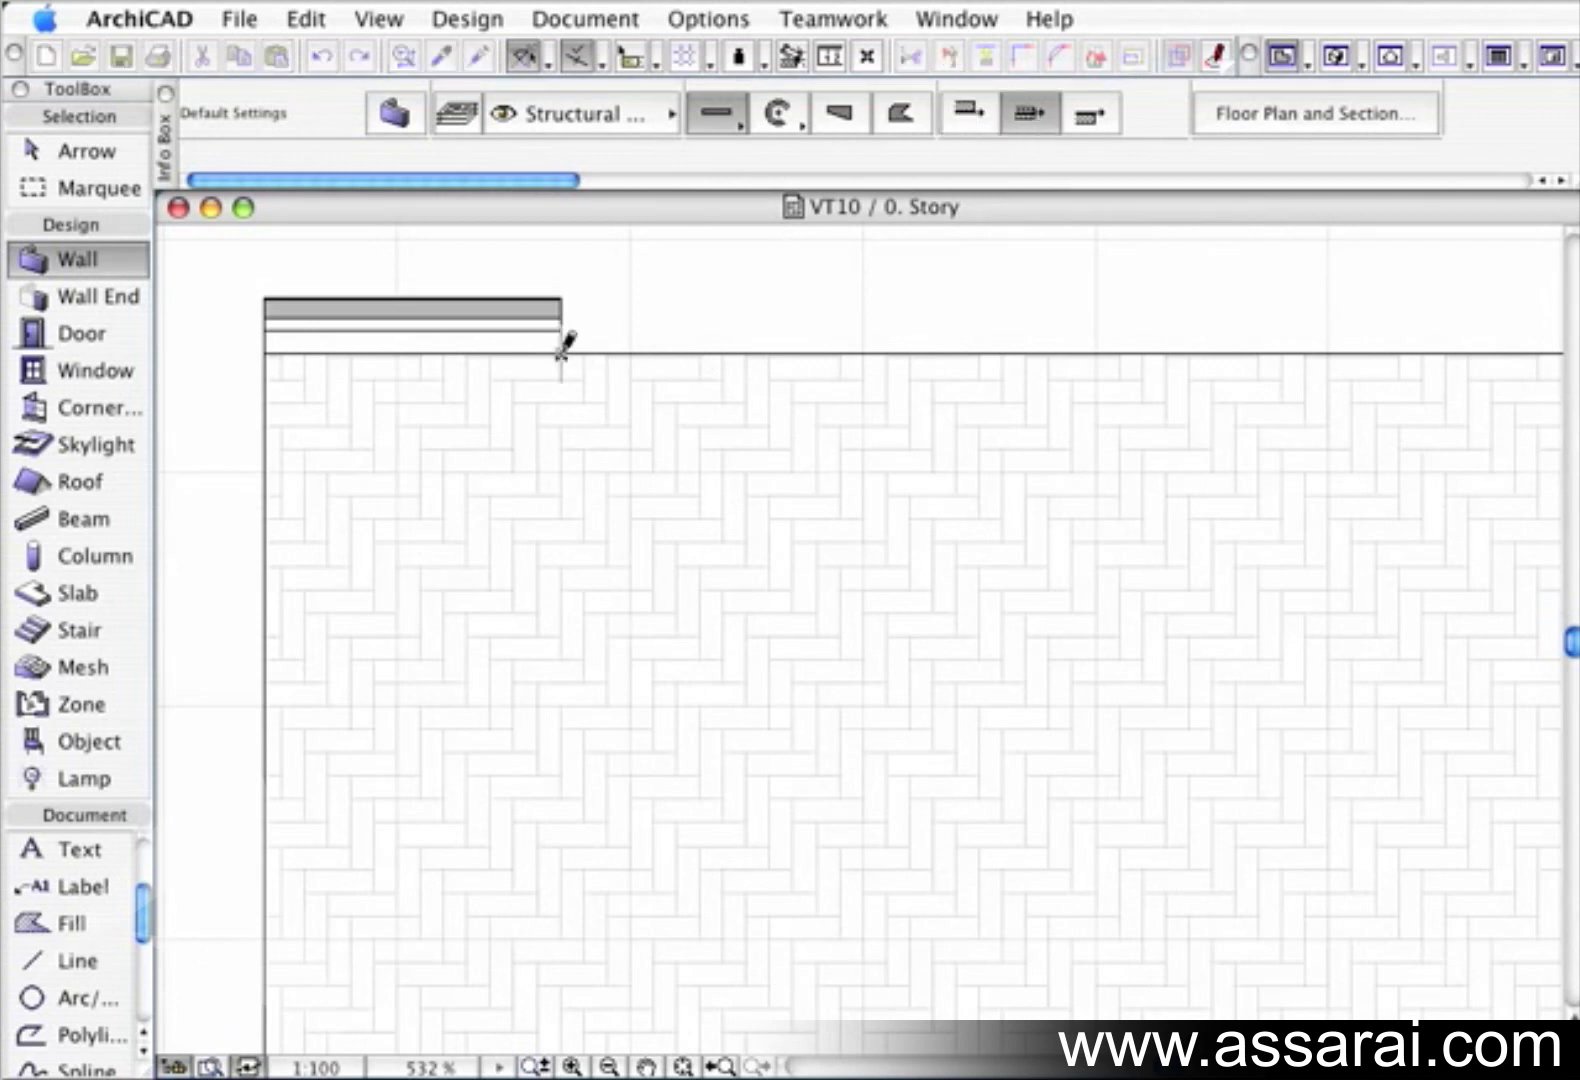
pyautogui.click(771, 346)
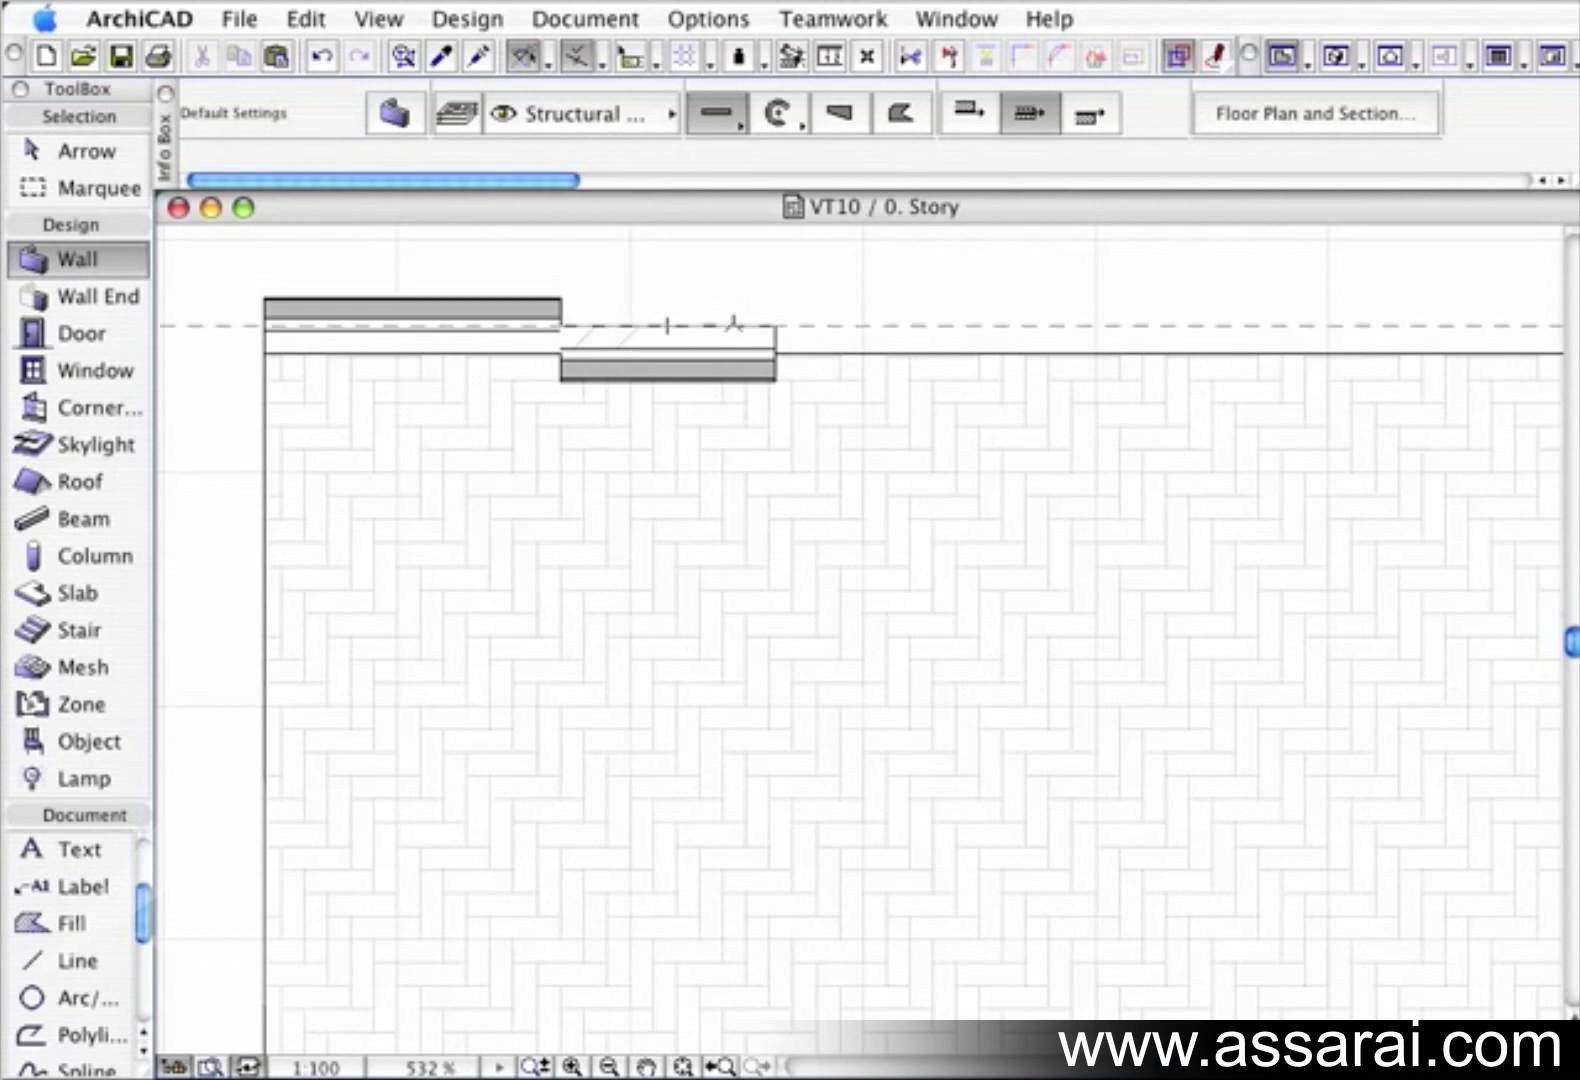
# Add a third wall and a fourth wall hanging below the edge, then view in 3D
pyautogui.click(1065, 354)
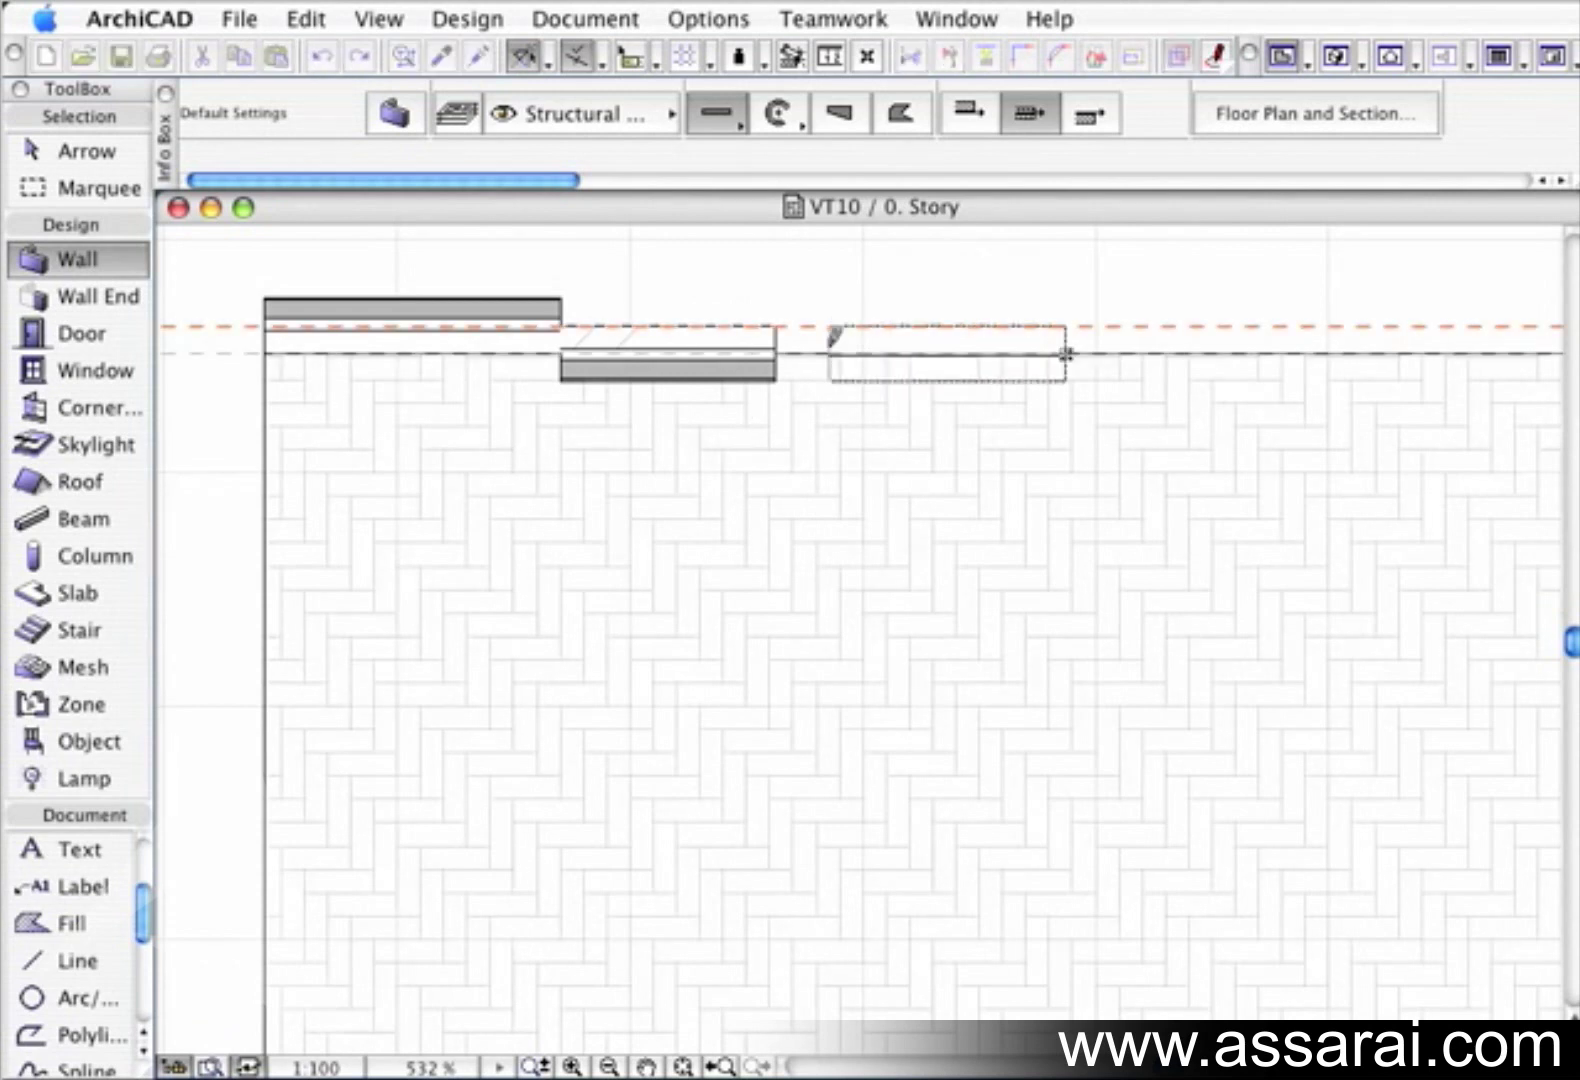
pyautogui.click(829, 345)
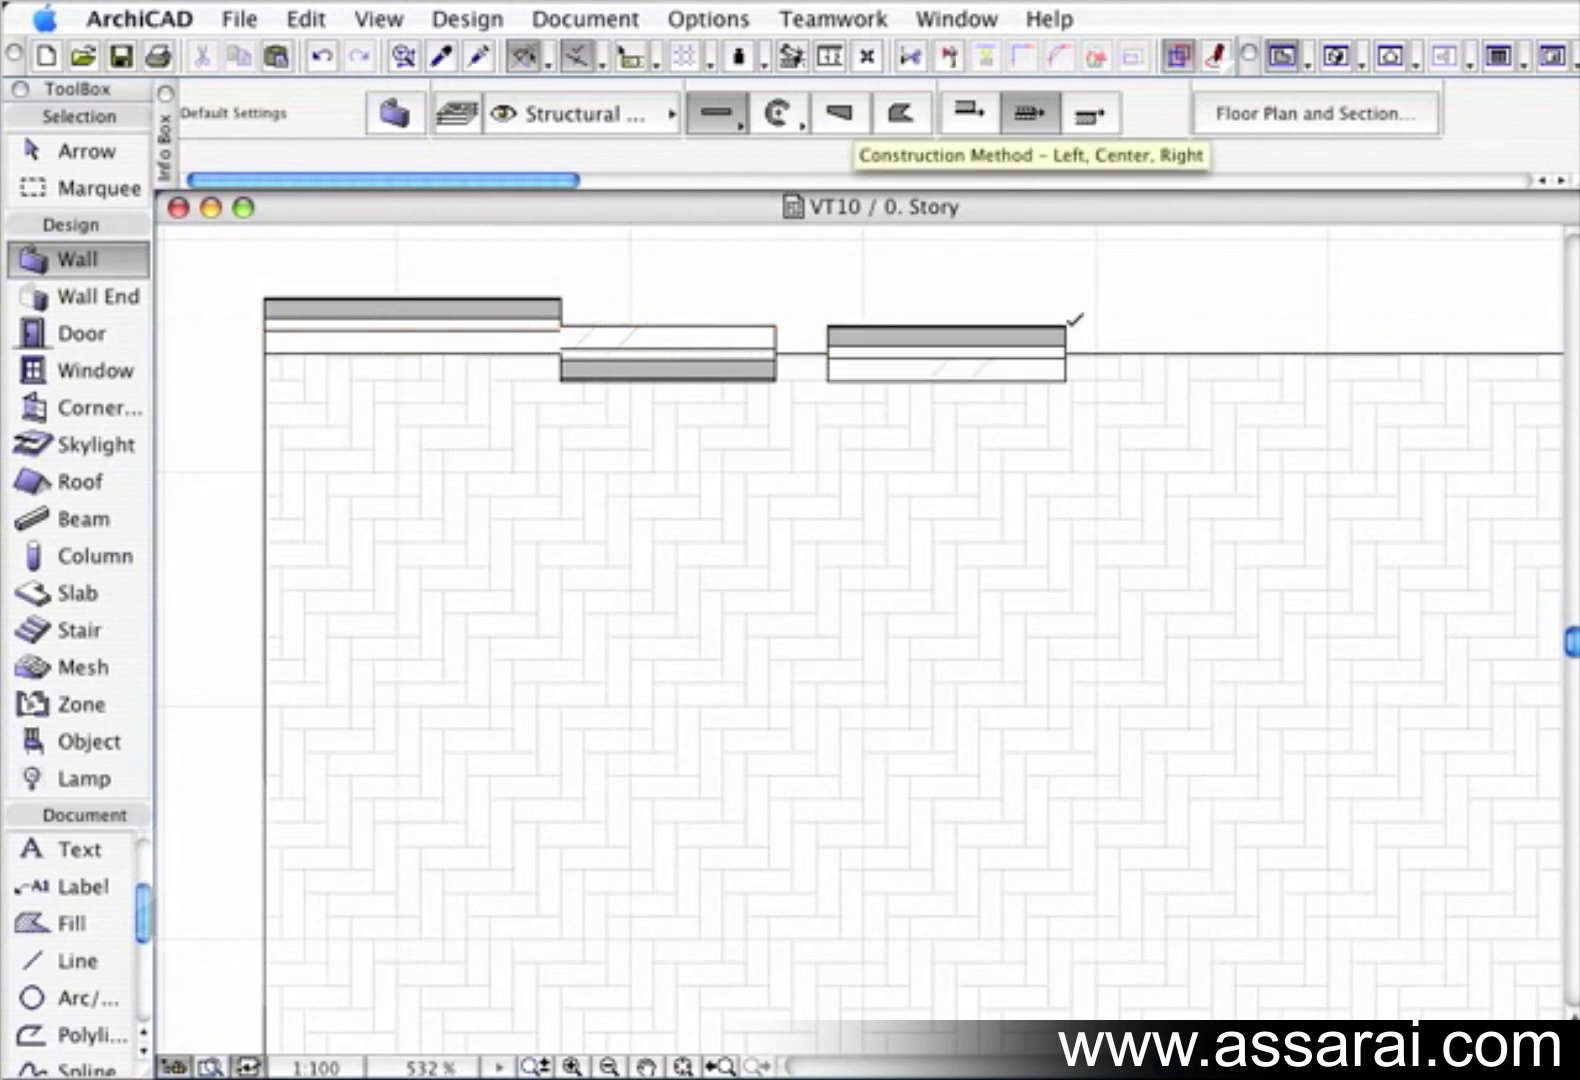
pyautogui.click(1076, 352)
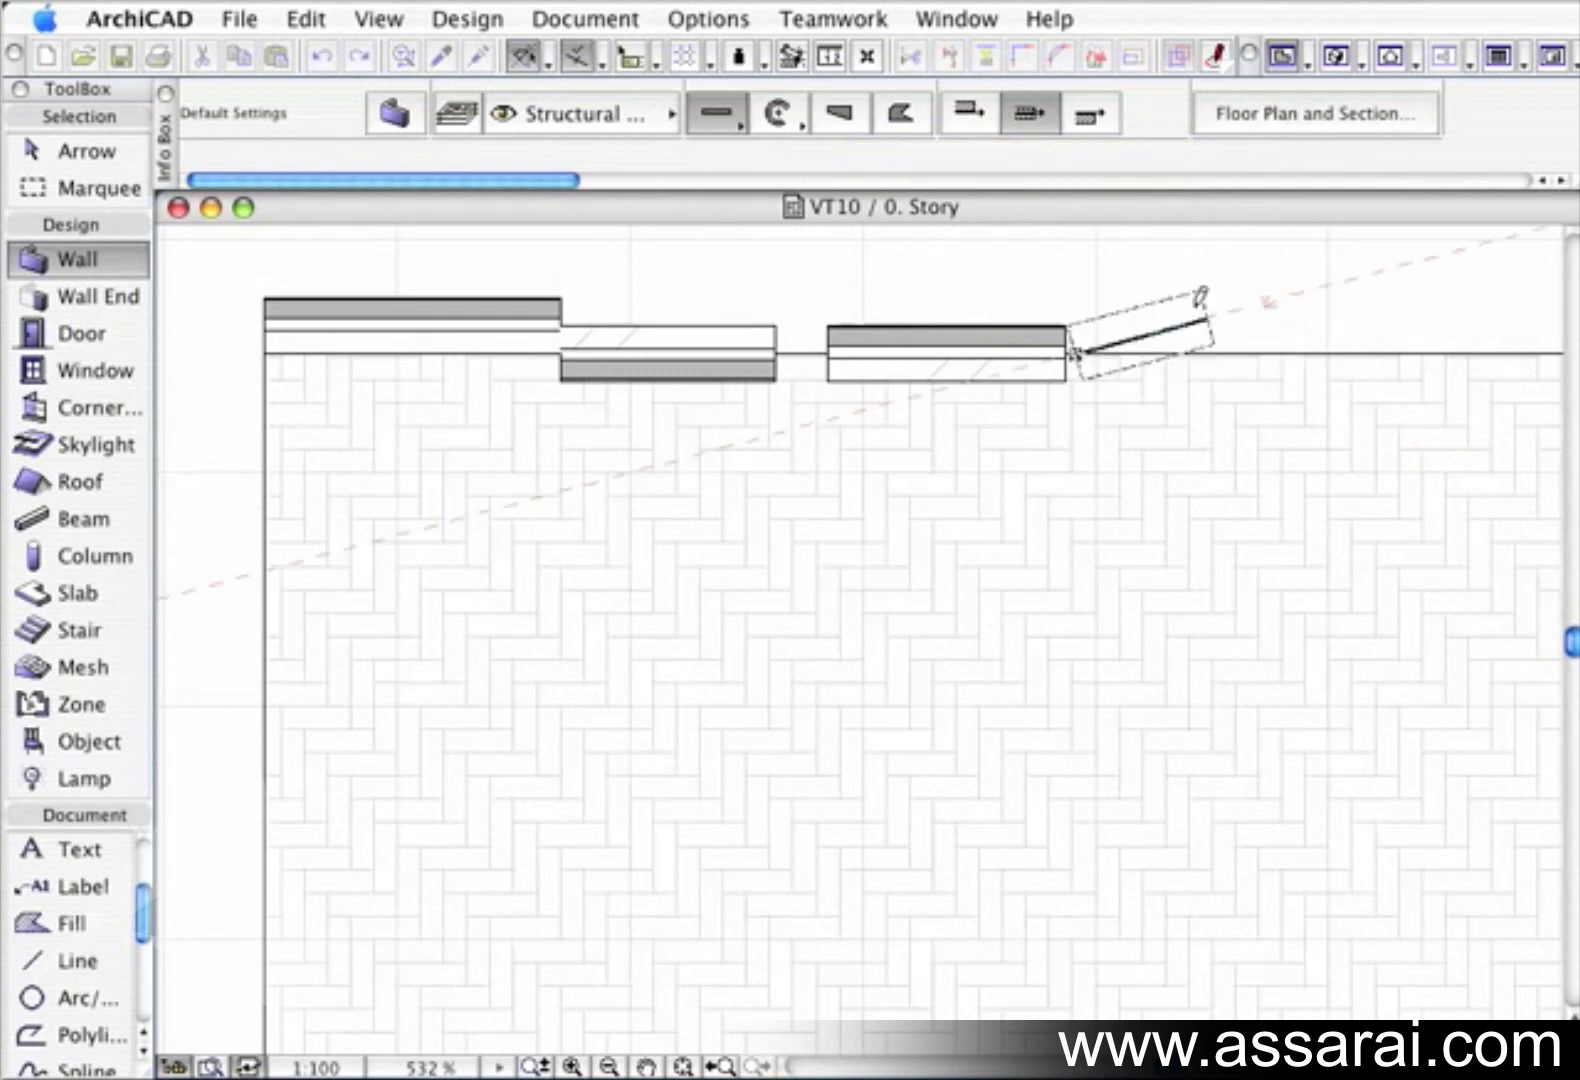
pyautogui.click(1090, 115)
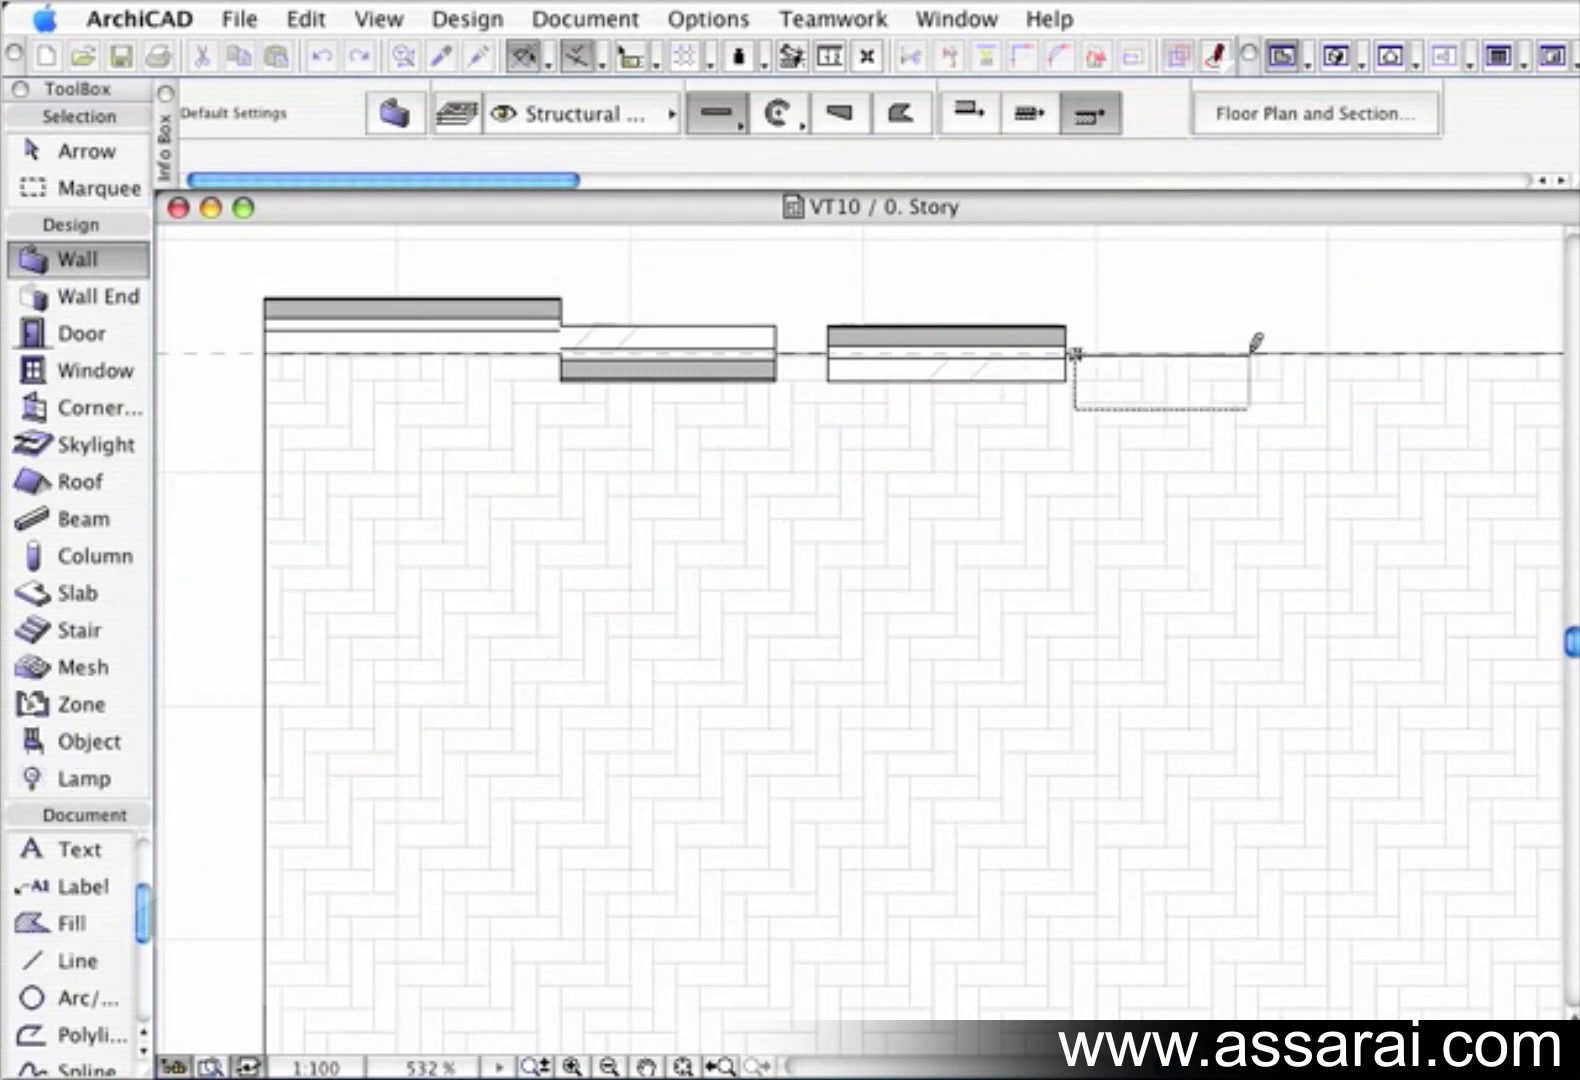
pyautogui.click(1297, 352)
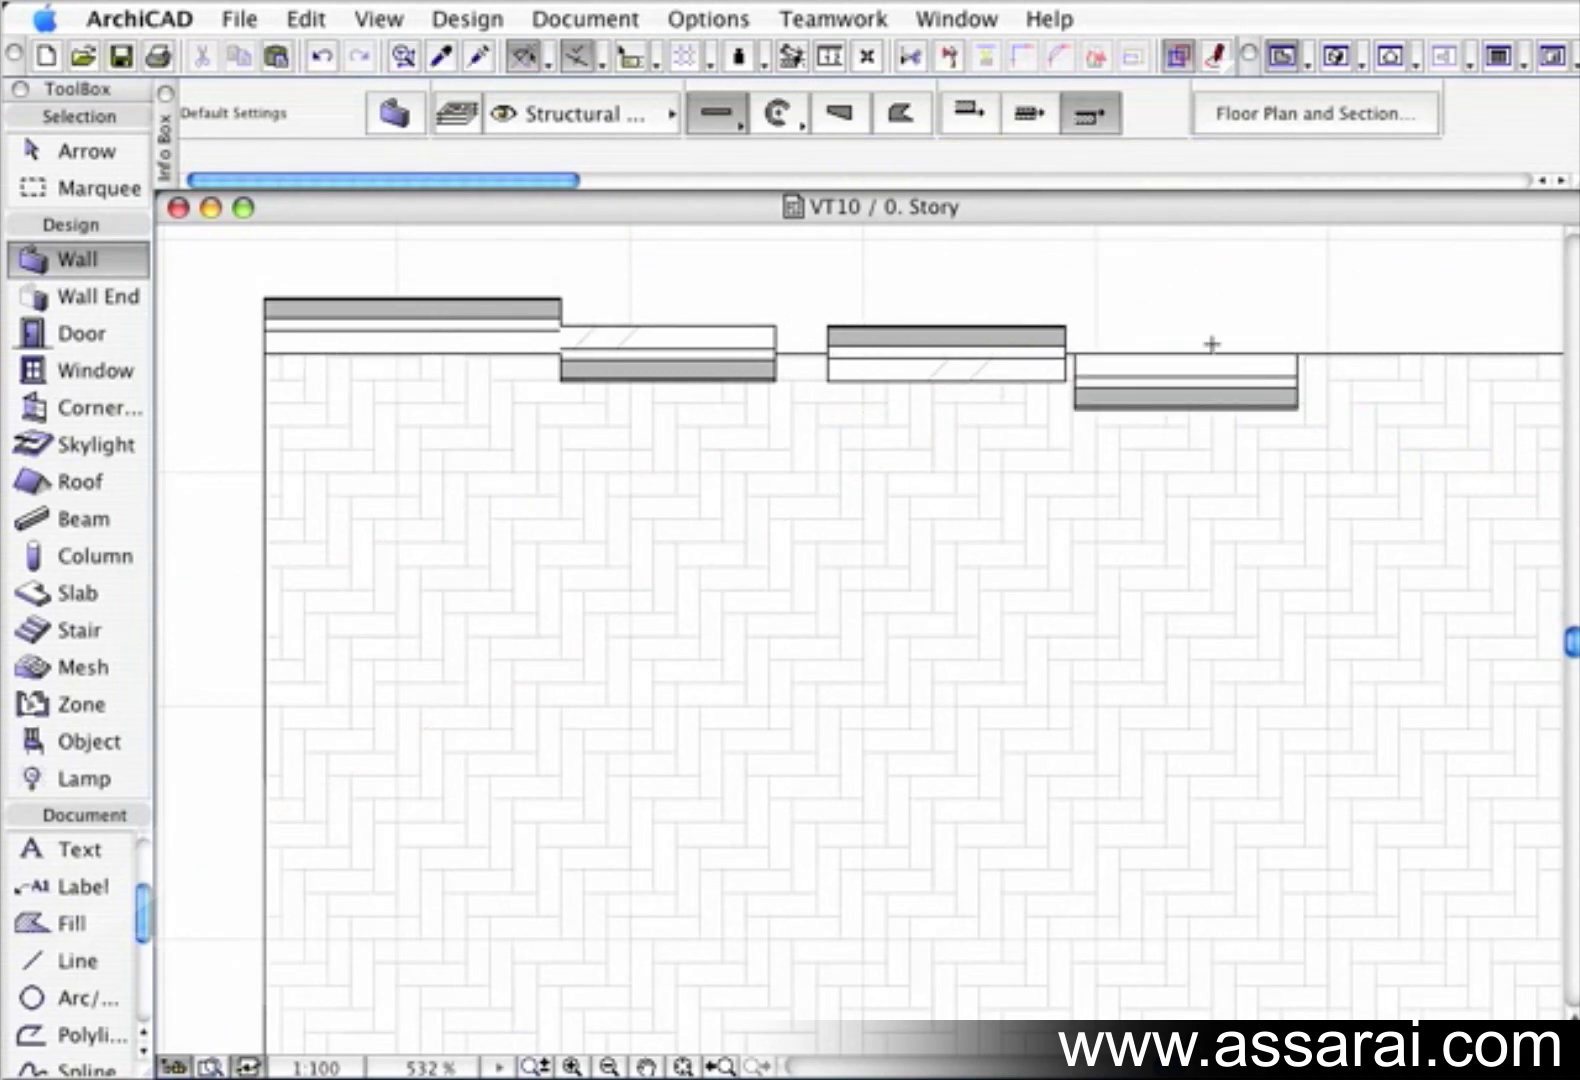
pyautogui.click(1337, 56)
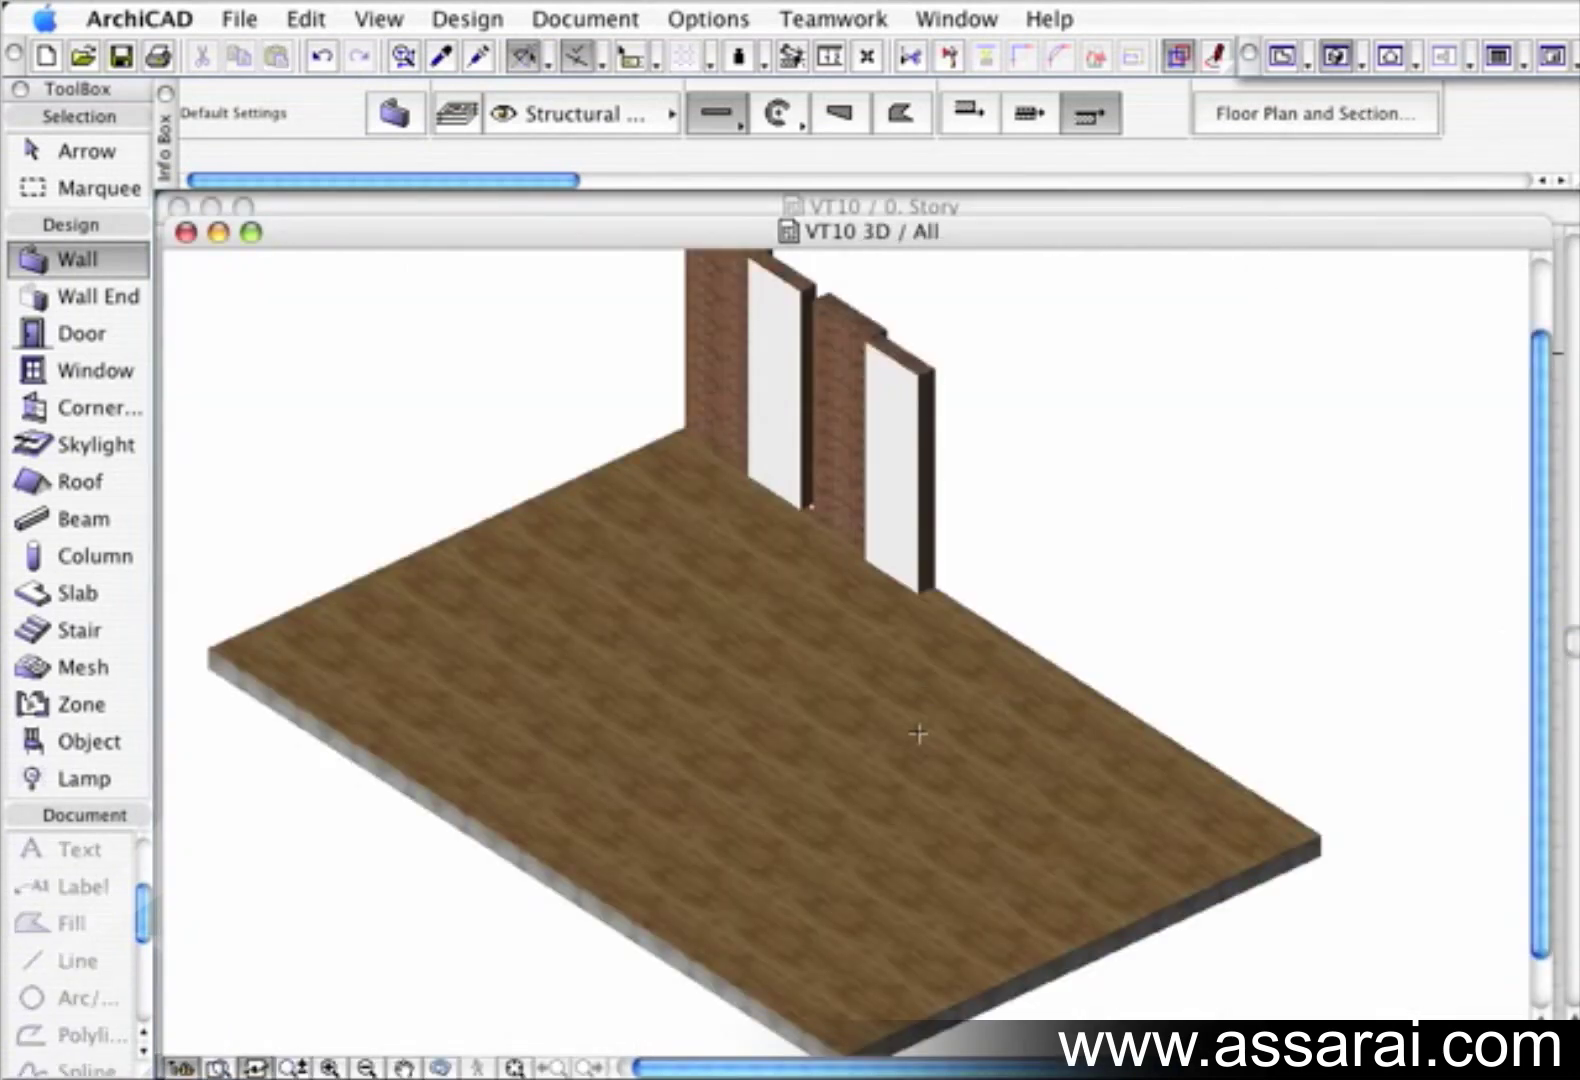
# Orbit to a low frontal 3D view and change the middle wall's reference line location
pyautogui.keyDown('shift'); pyautogui.moveTo(910, 608); pyautogui.dragTo(806, 572, button='middle'); pyautogui.keyUp('shift')
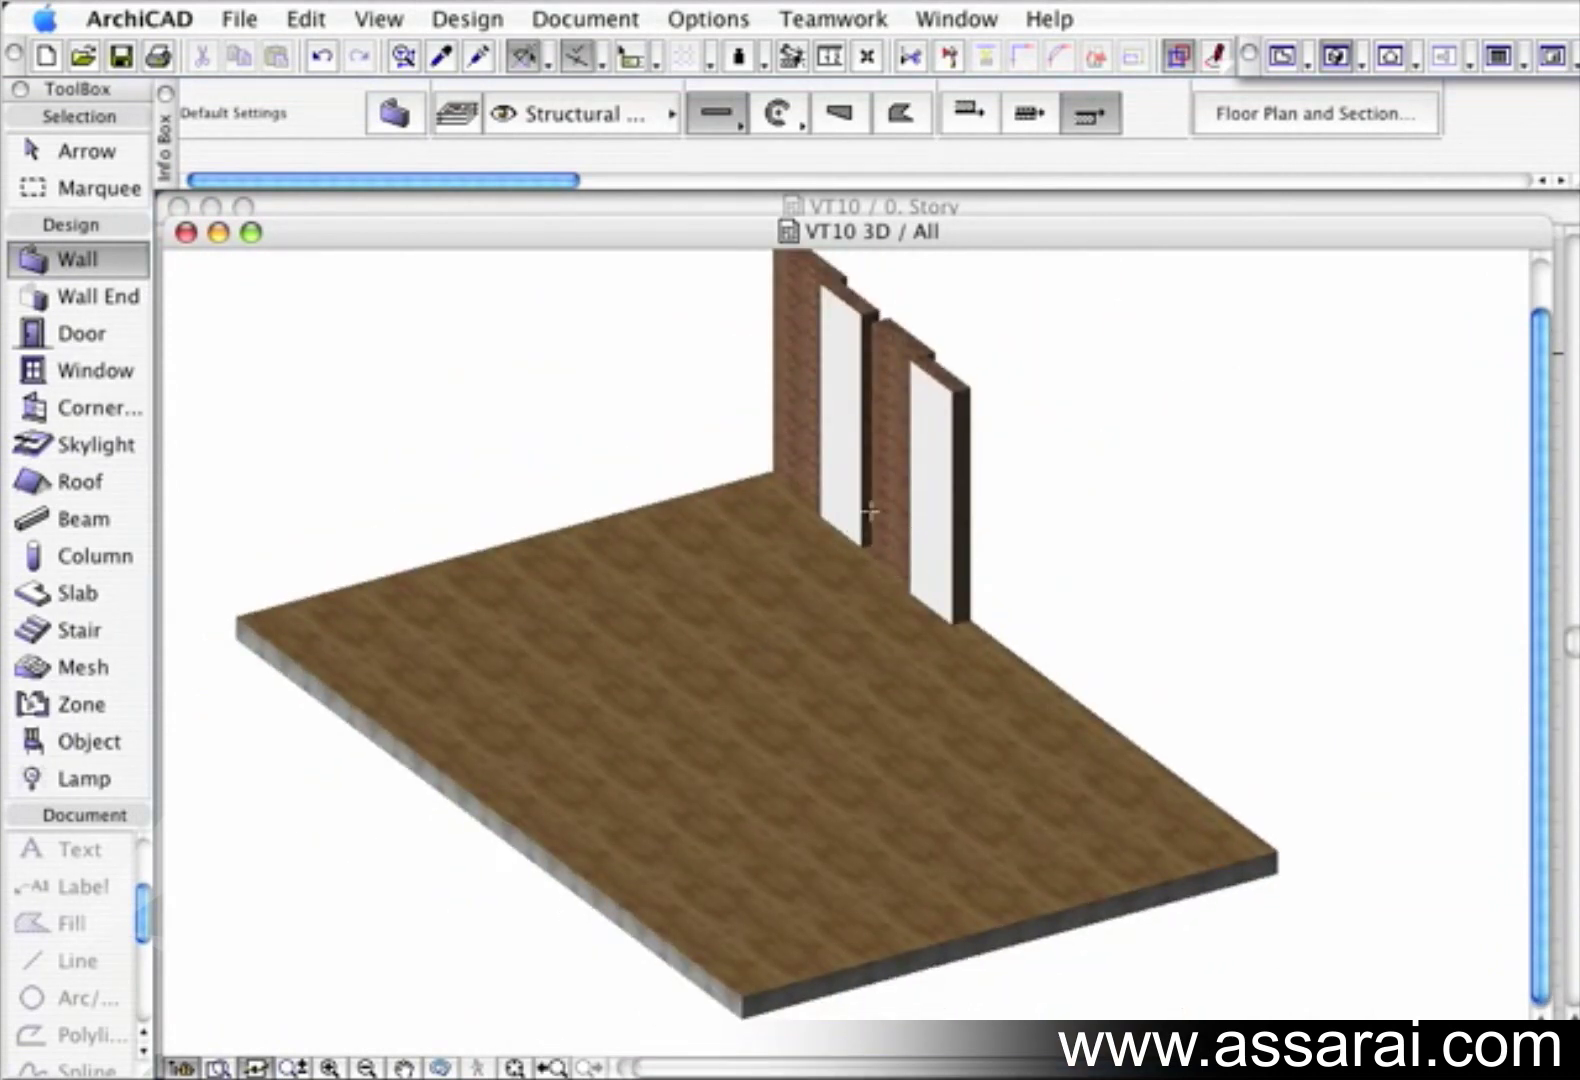
pyautogui.keyDown('shift'); pyautogui.moveTo(853, 535); pyautogui.dragTo(716, 614, button='middle'); pyautogui.keyUp('shift')
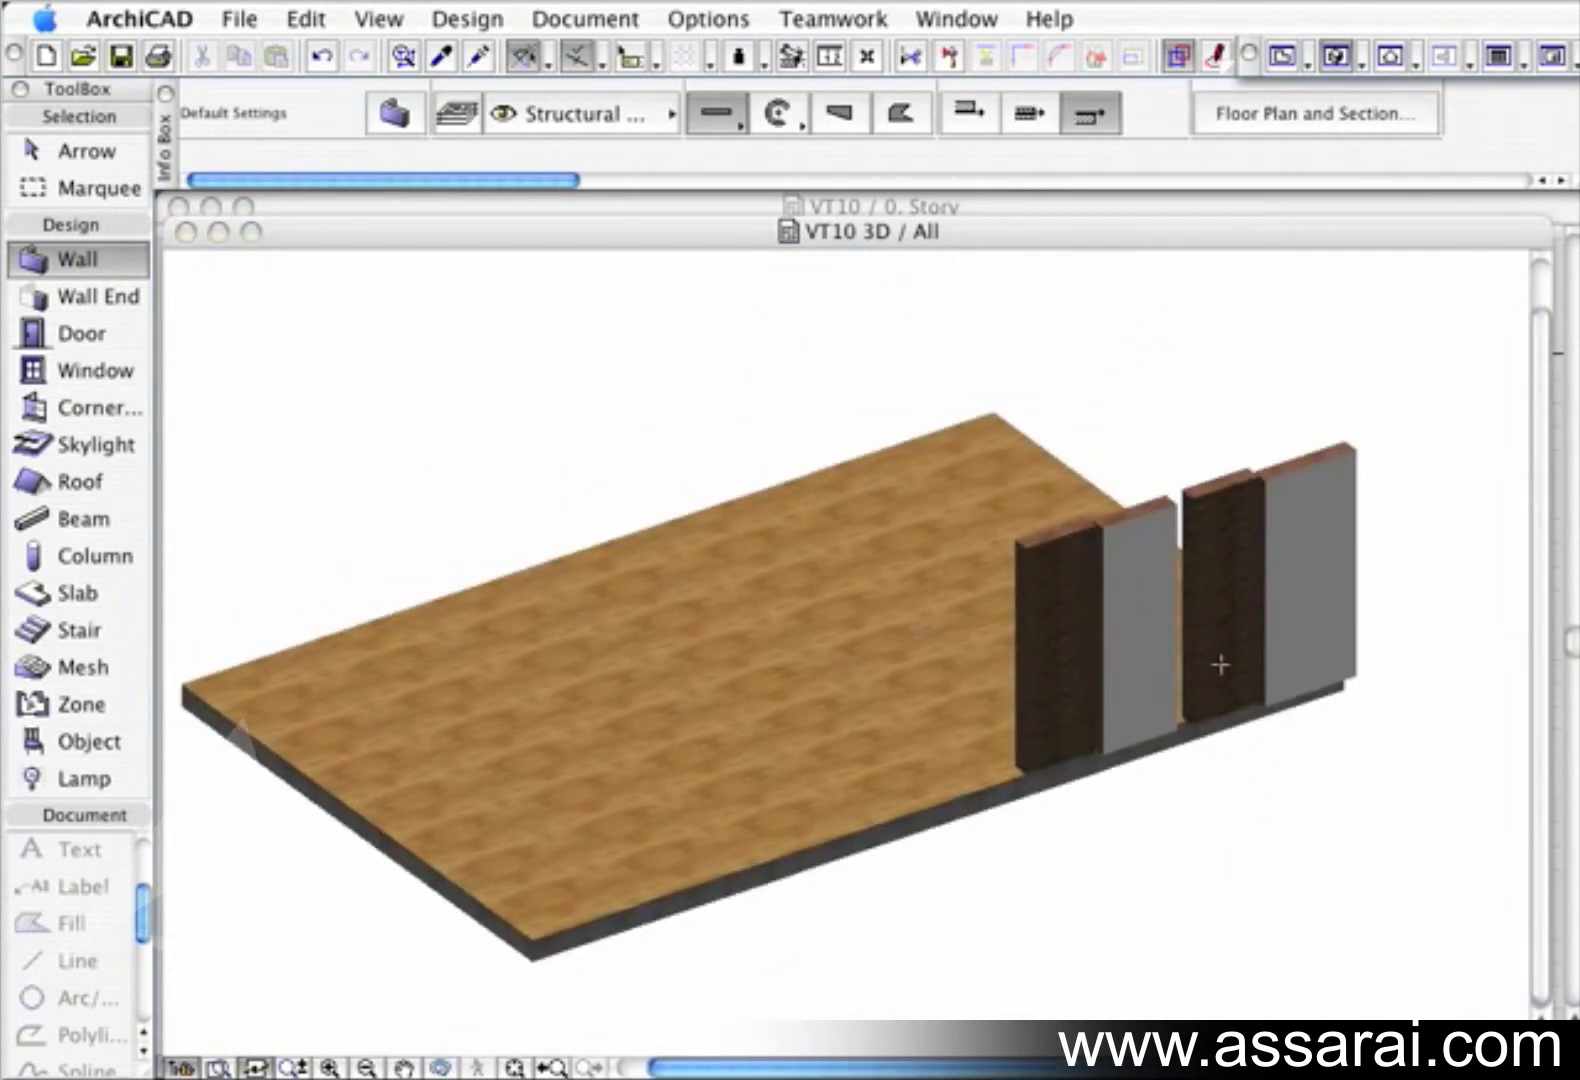
pyautogui.scroll(5, 1210, 652)
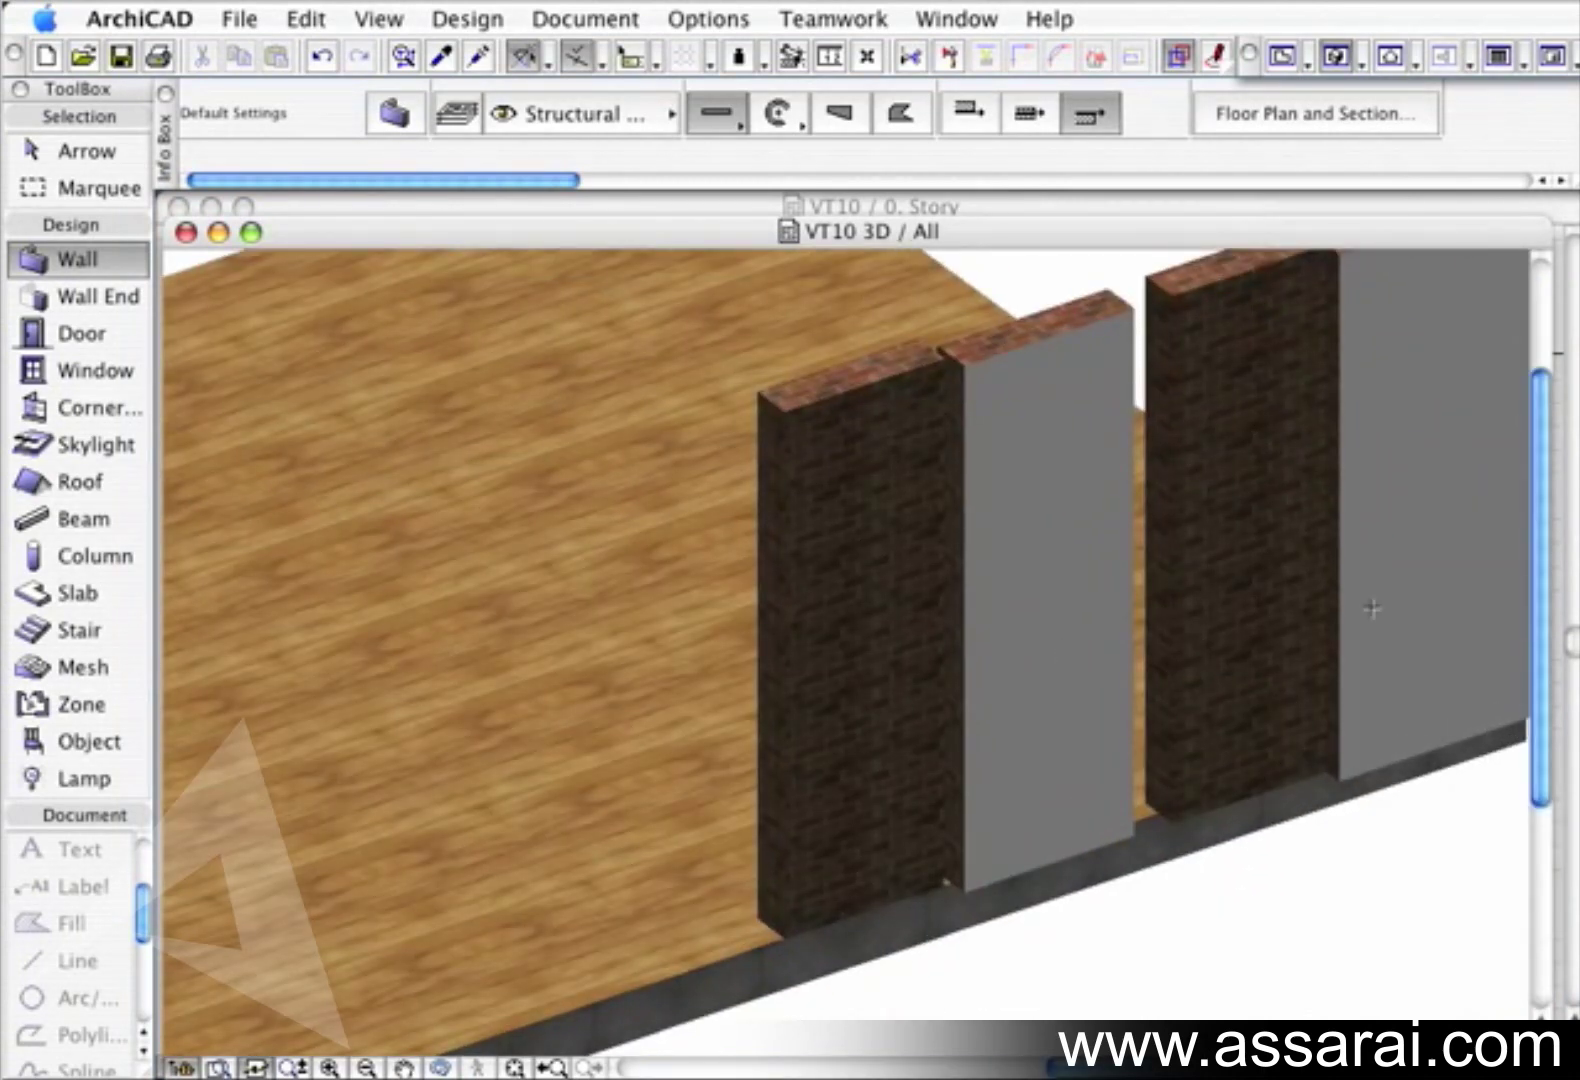
pyautogui.keyDown('shift'); pyautogui.moveTo(1372, 608); pyautogui.dragTo(1019, 617, button='middle'); pyautogui.keyUp('shift')
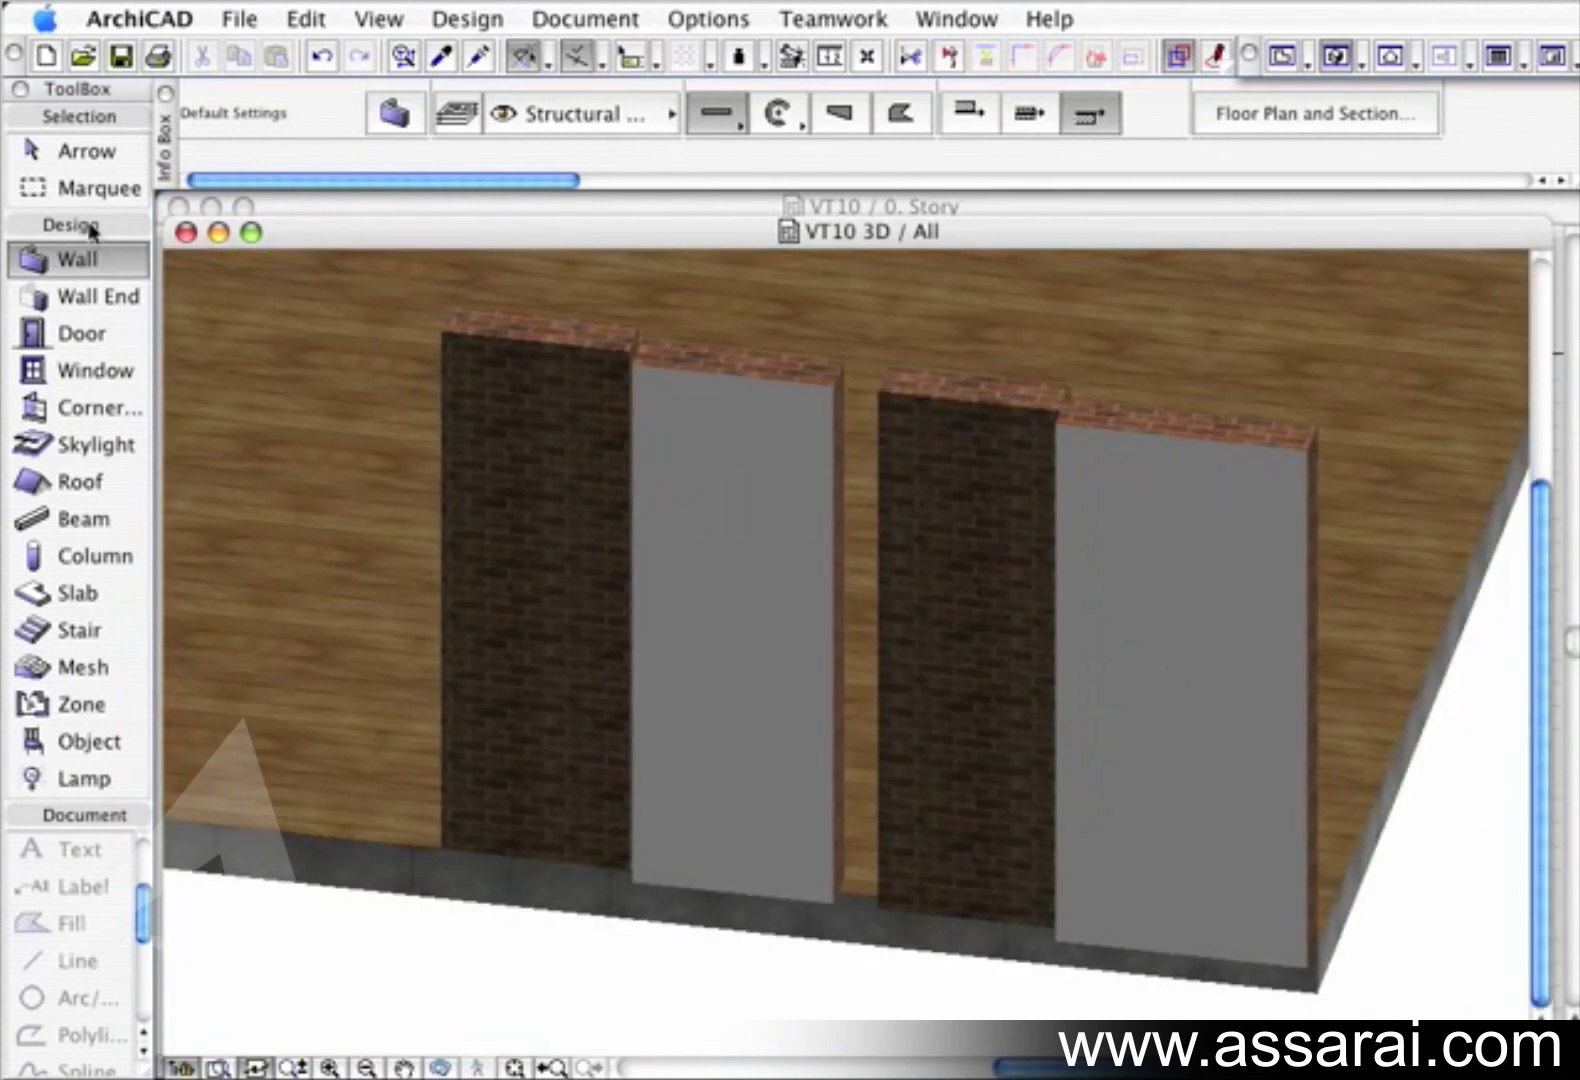
pyautogui.click(58, 152)
pyautogui.click(794, 508)
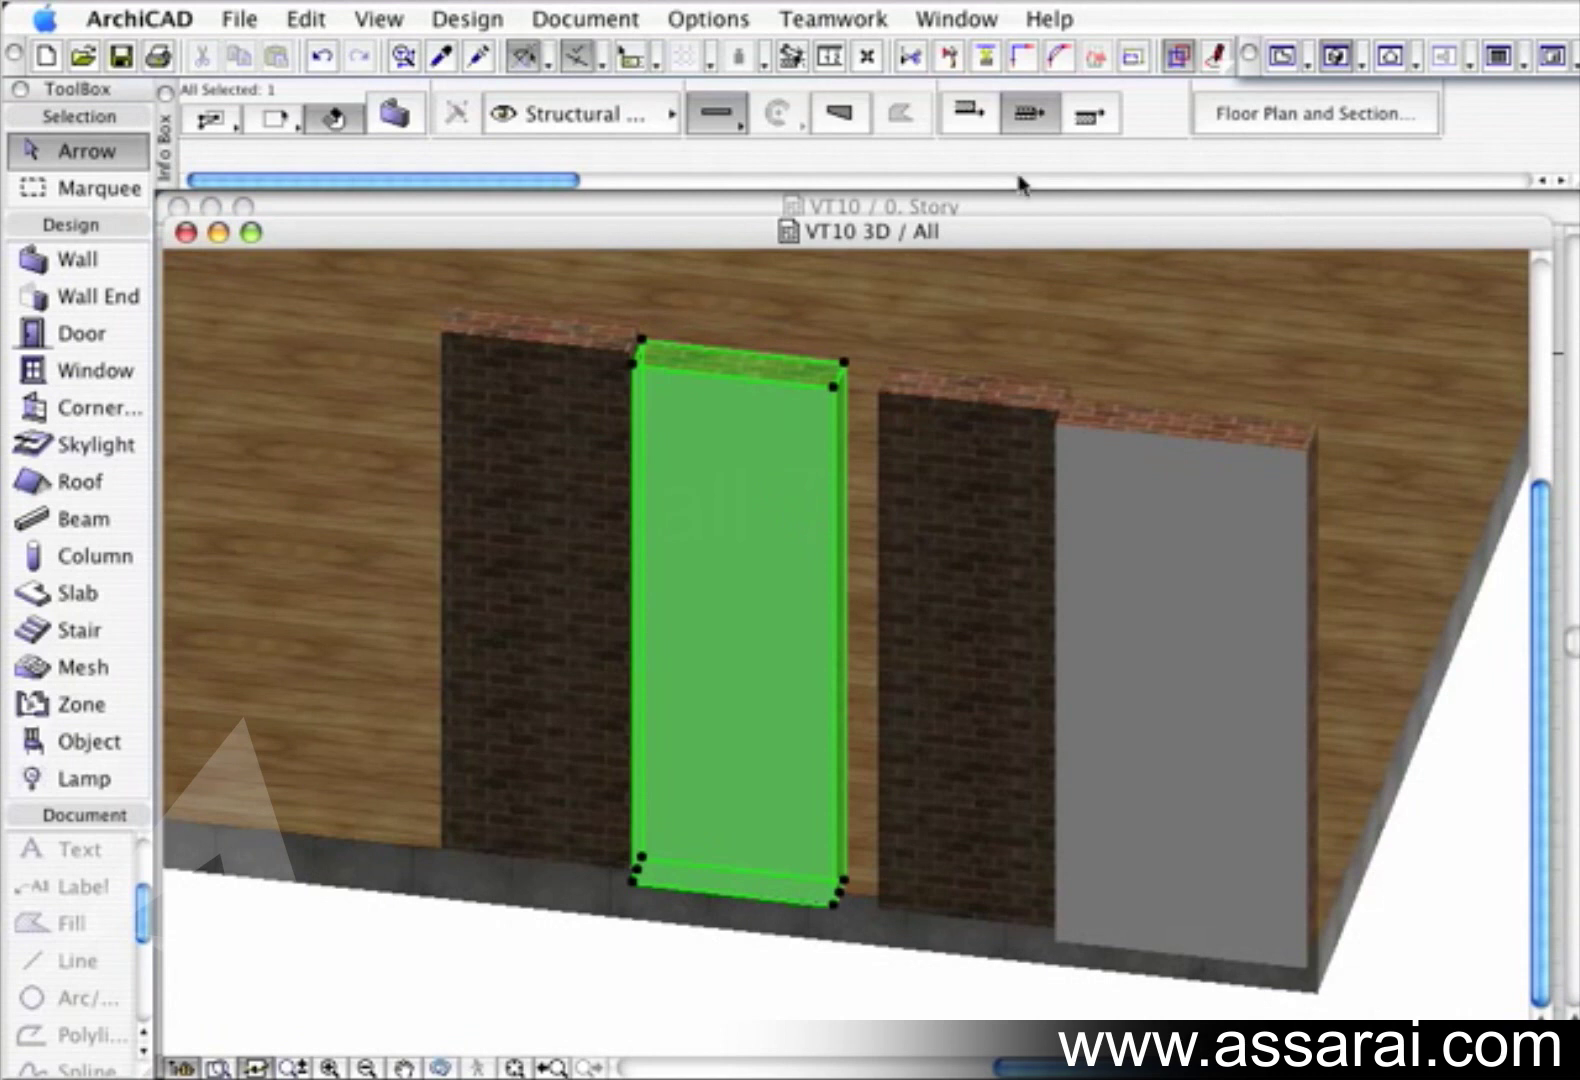
pyautogui.click(968, 112)
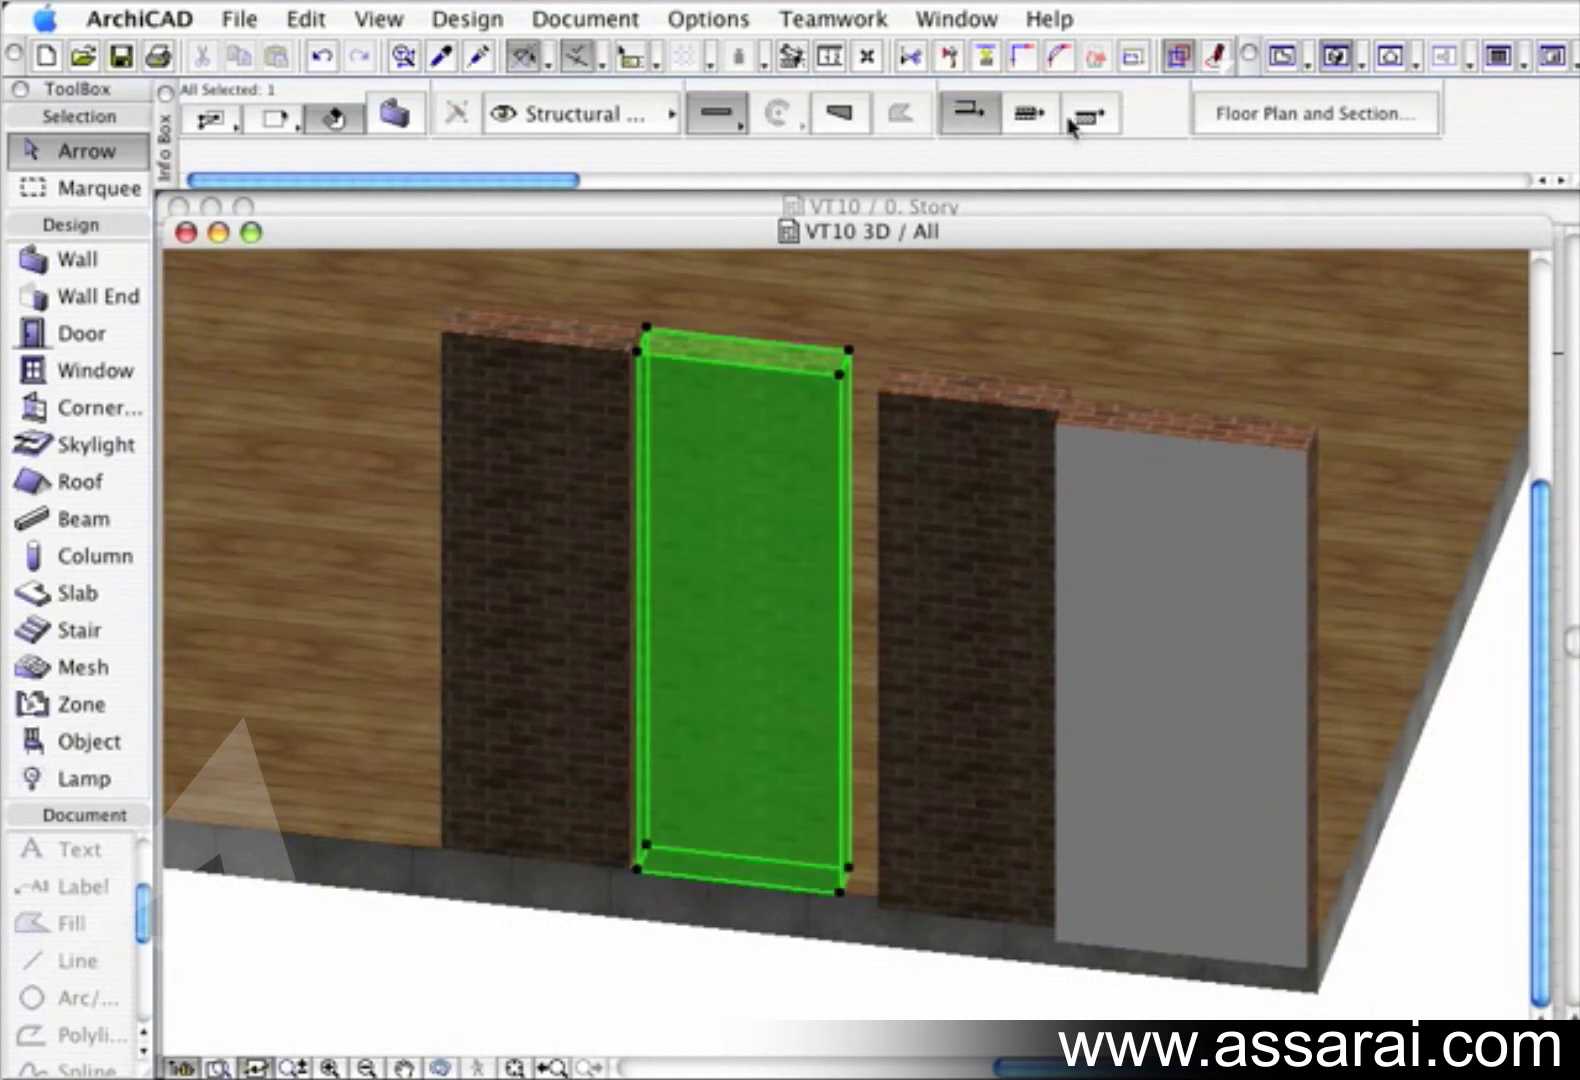
# Change the right wall's reference line location, then close the 3D window
pyautogui.click(1245, 585)
pyautogui.click(1100, 120)
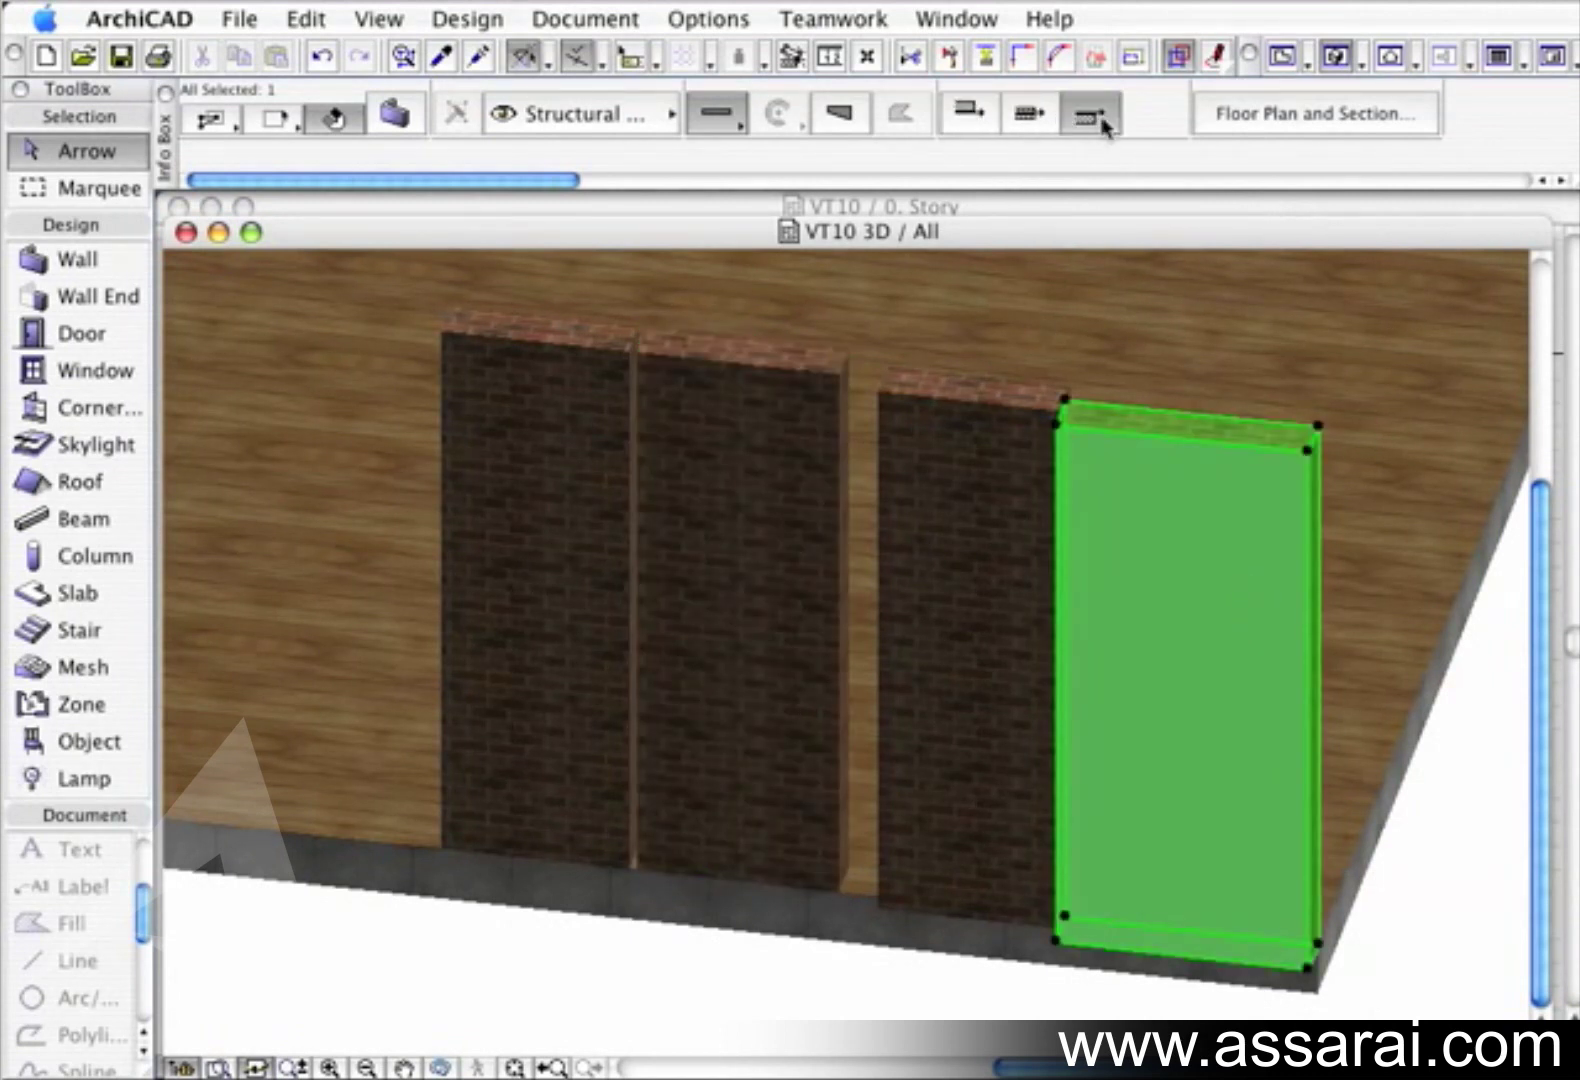
pyautogui.click(723, 303)
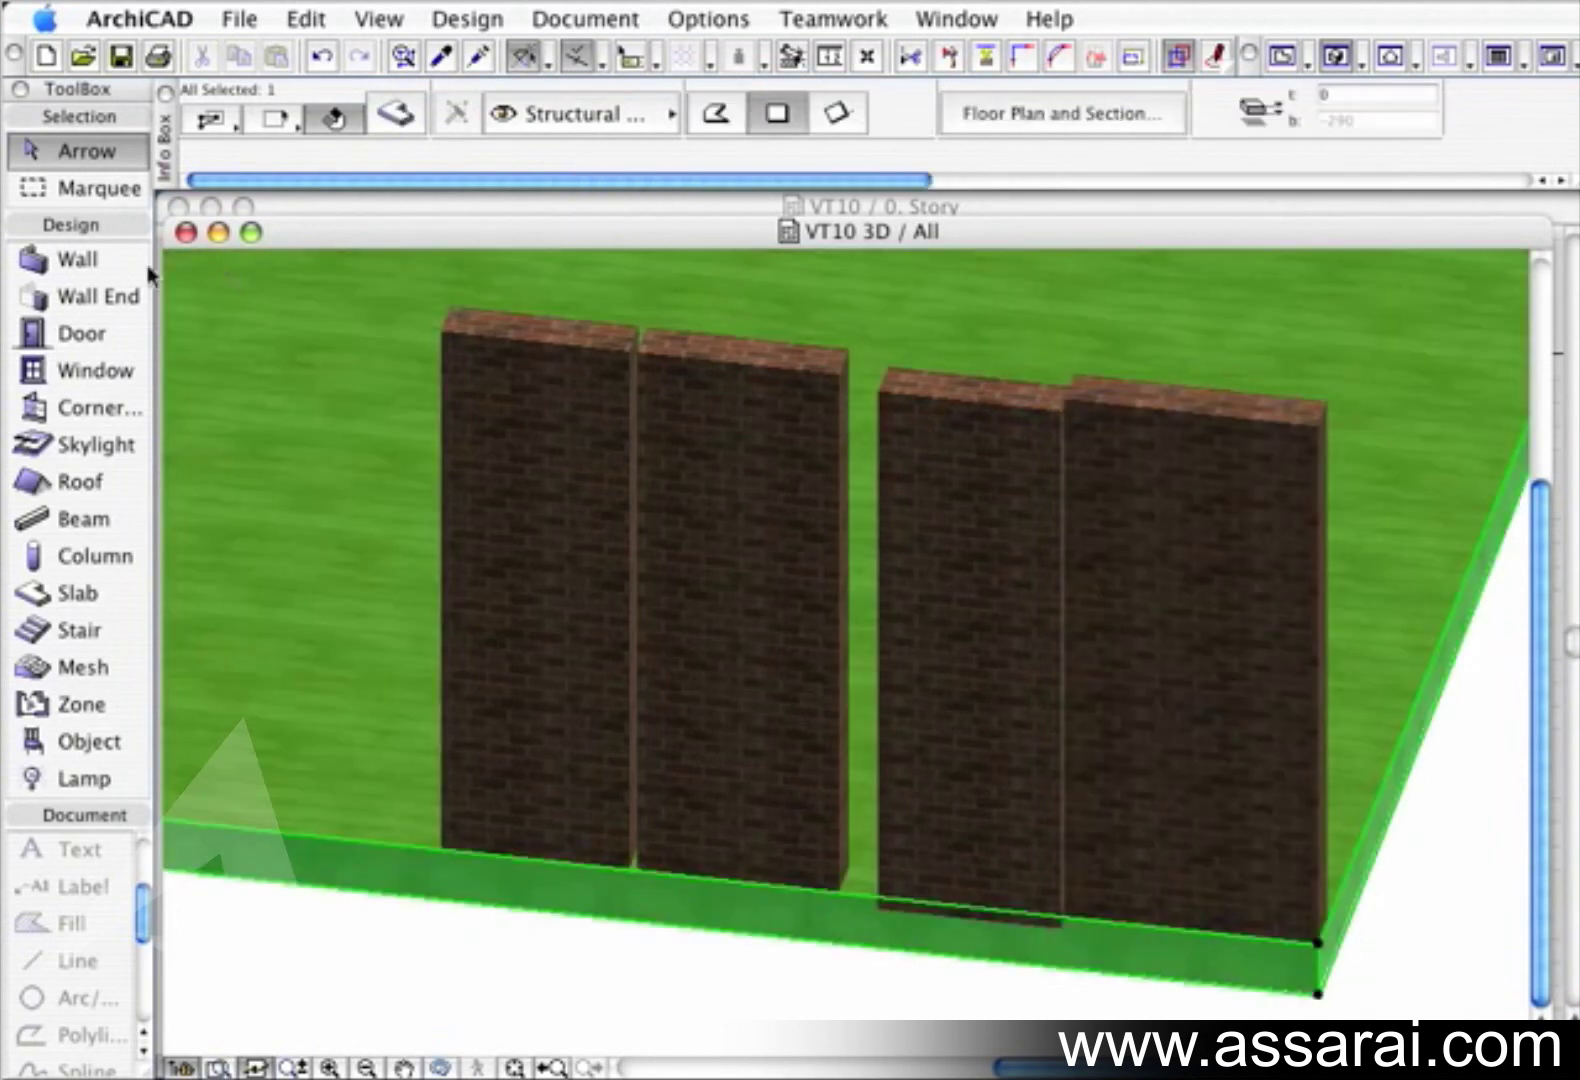
pyautogui.press('Escape')
pyautogui.click(185, 232)
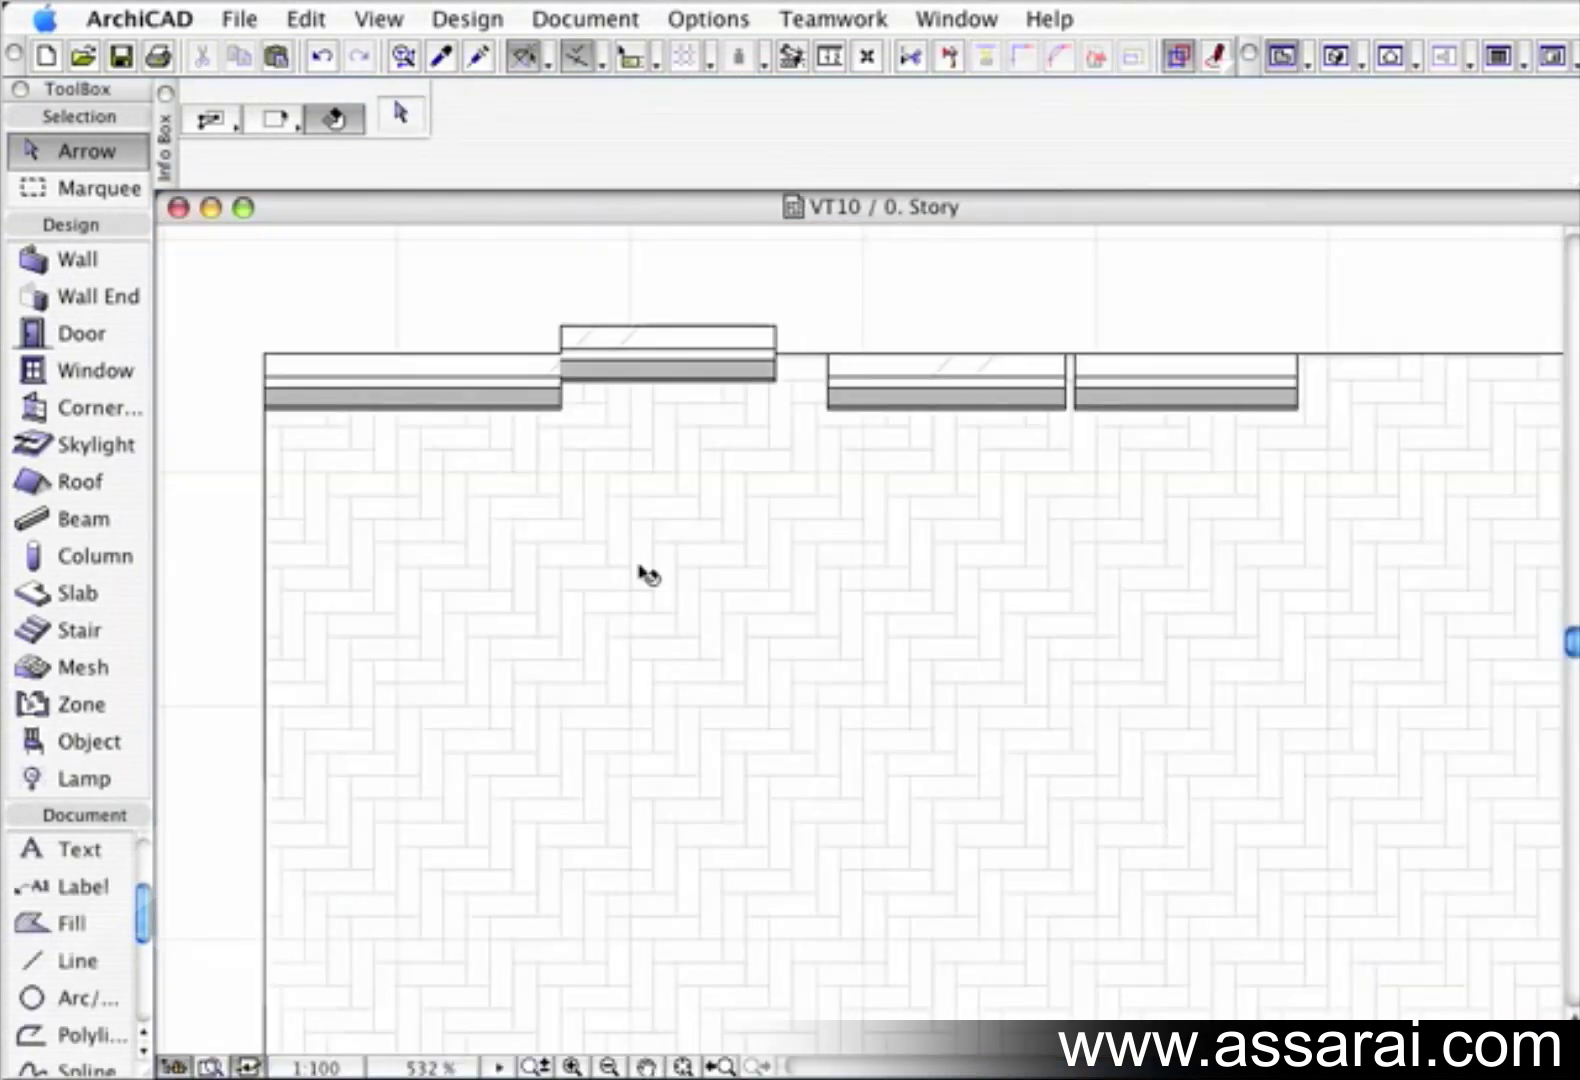
# Turn on Walls & Beams Reference Lines under View > On-Screen View Options
pyautogui.click(778, 339)
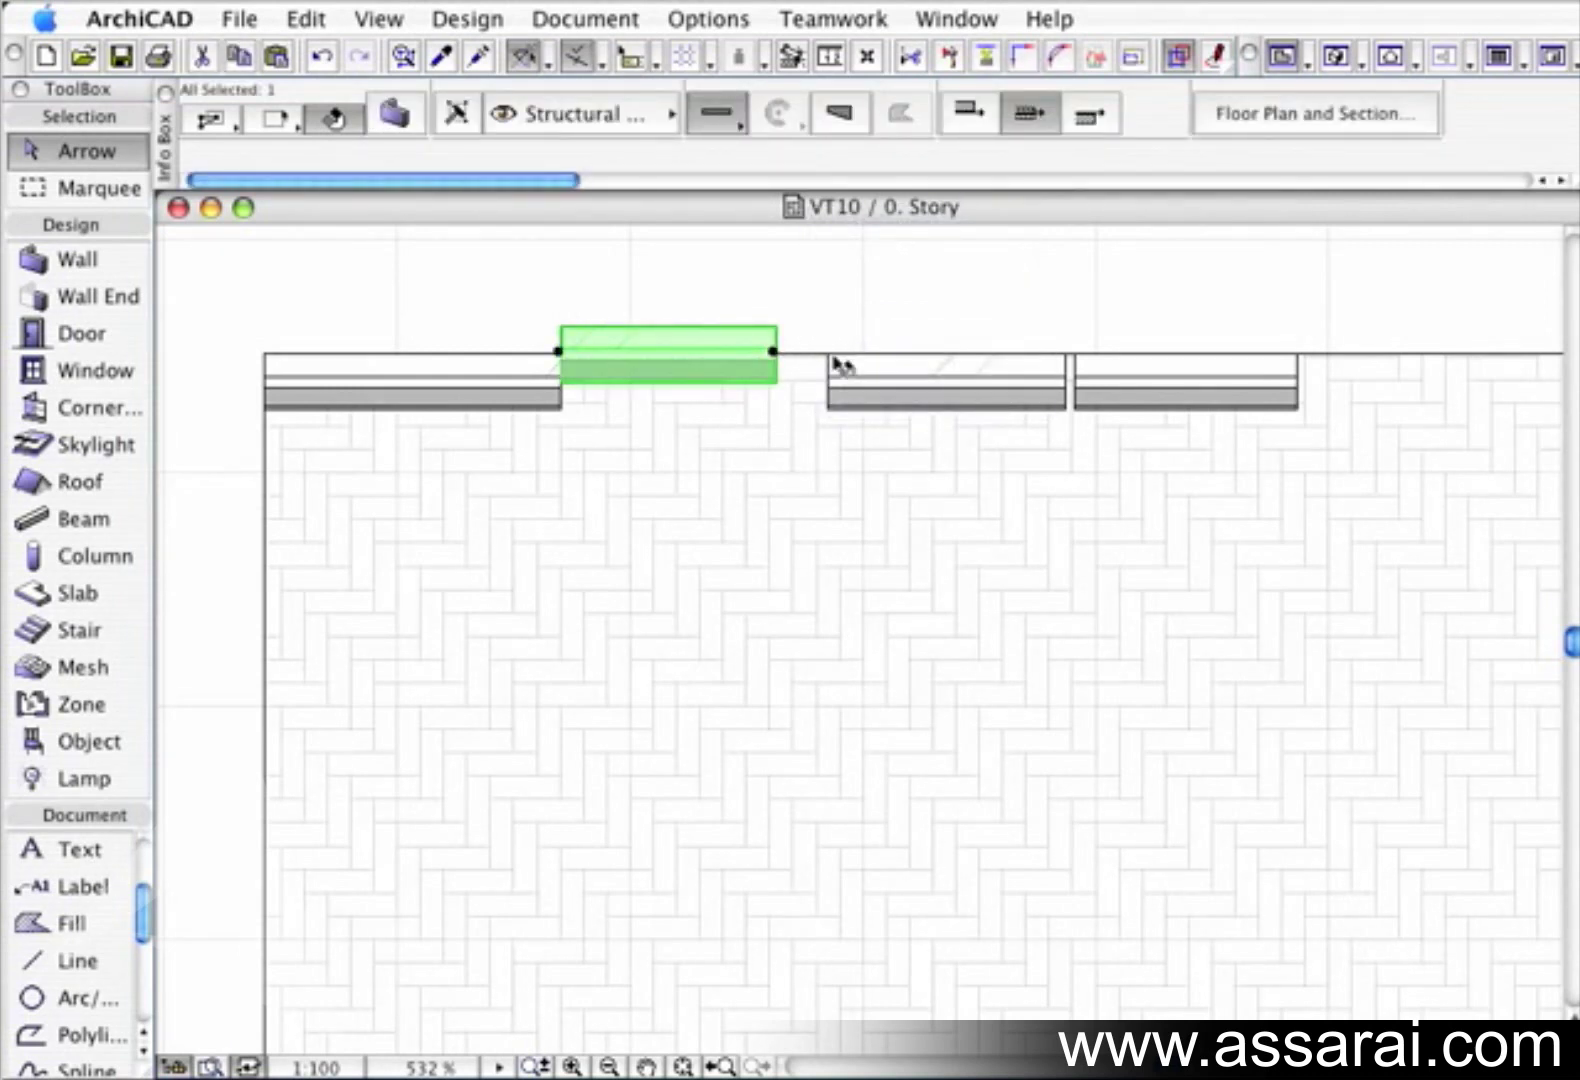
pyautogui.press('Escape')
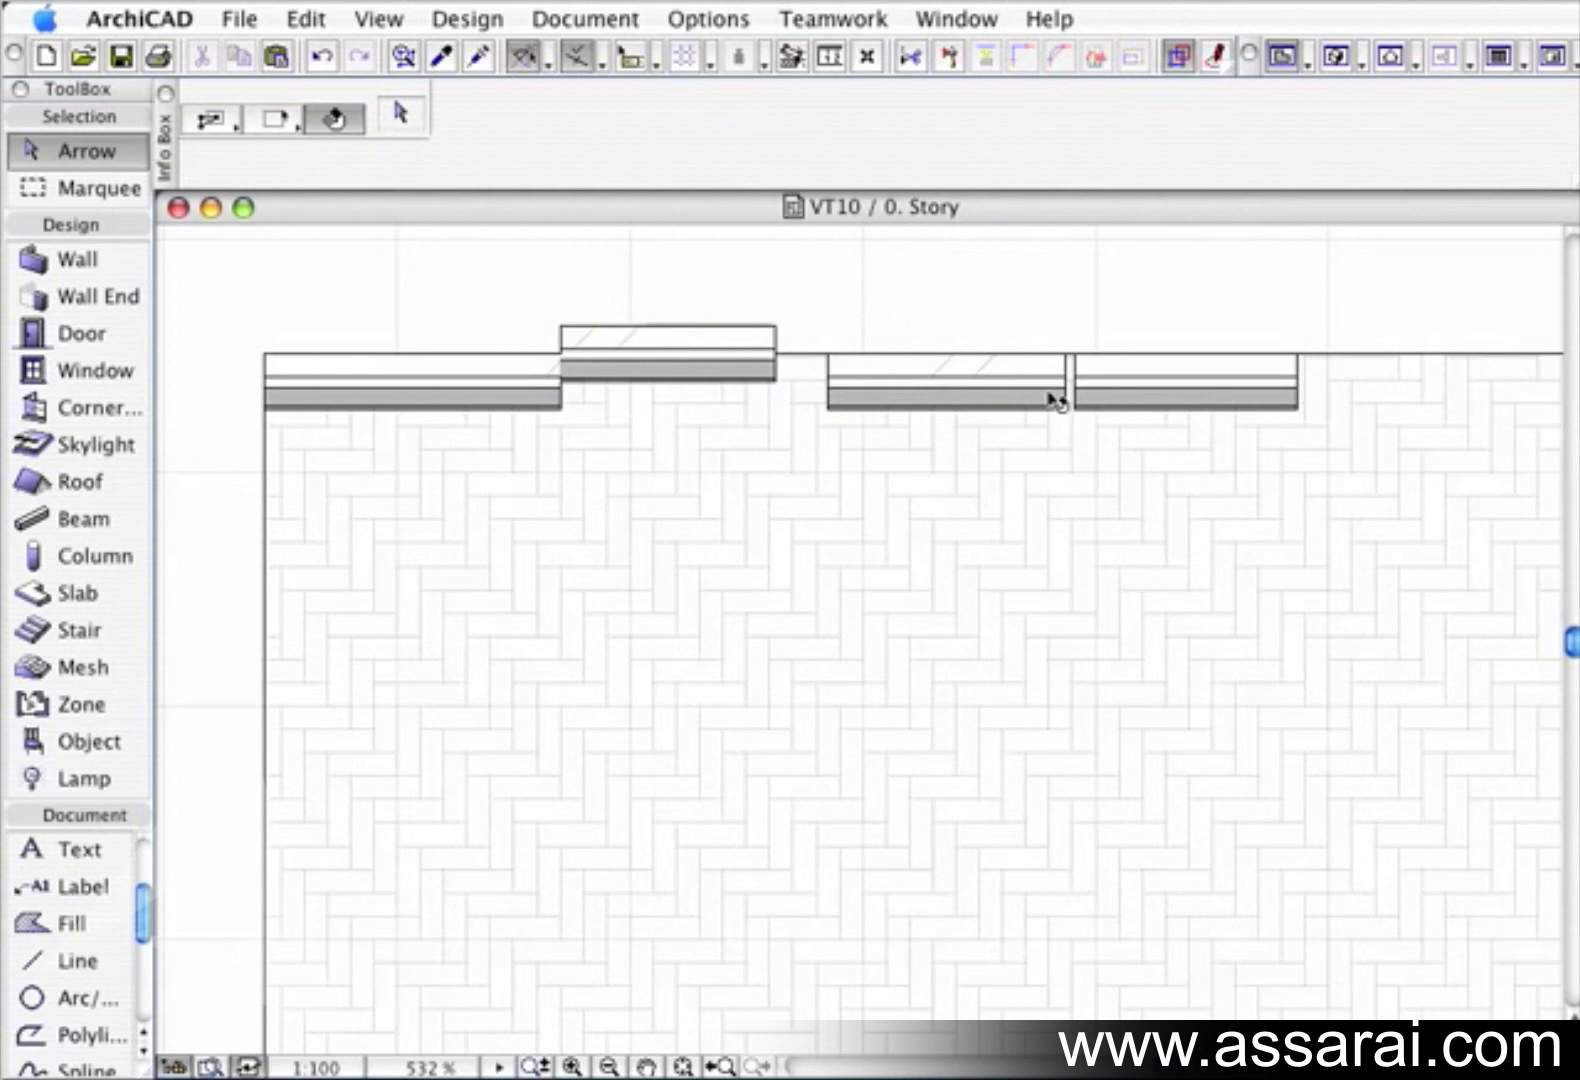
pyautogui.click(377, 20)
pyautogui.moveTo(412, 108)
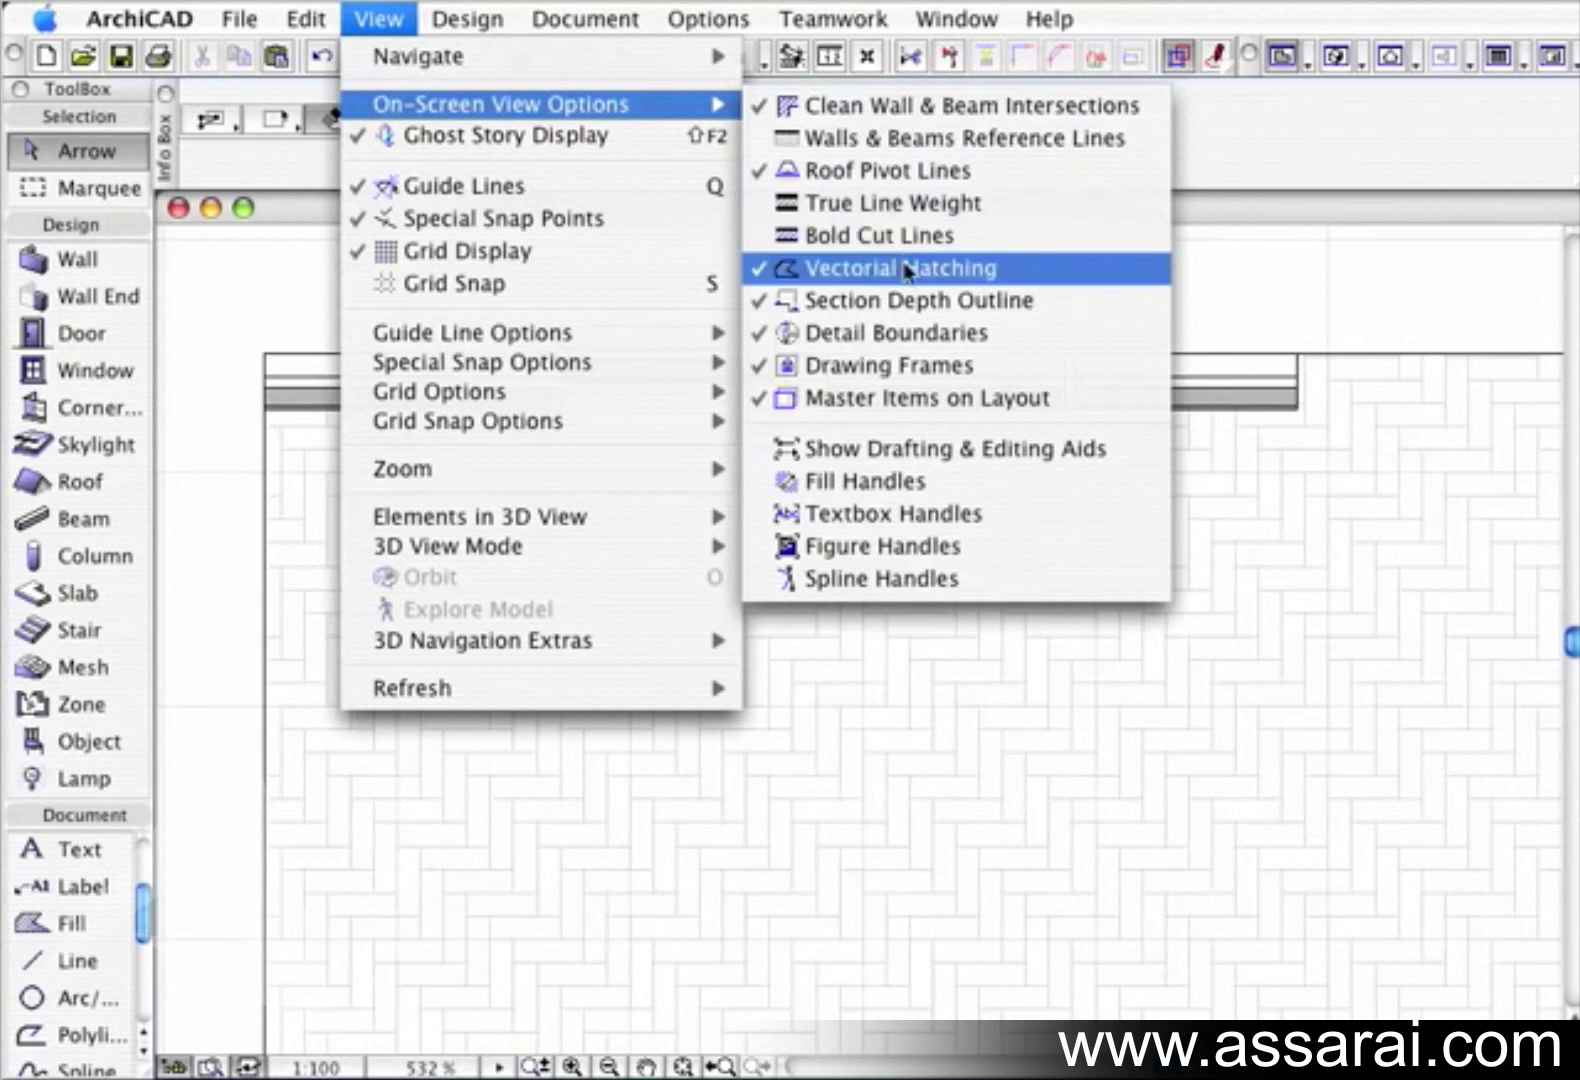
pyautogui.click(938, 142)
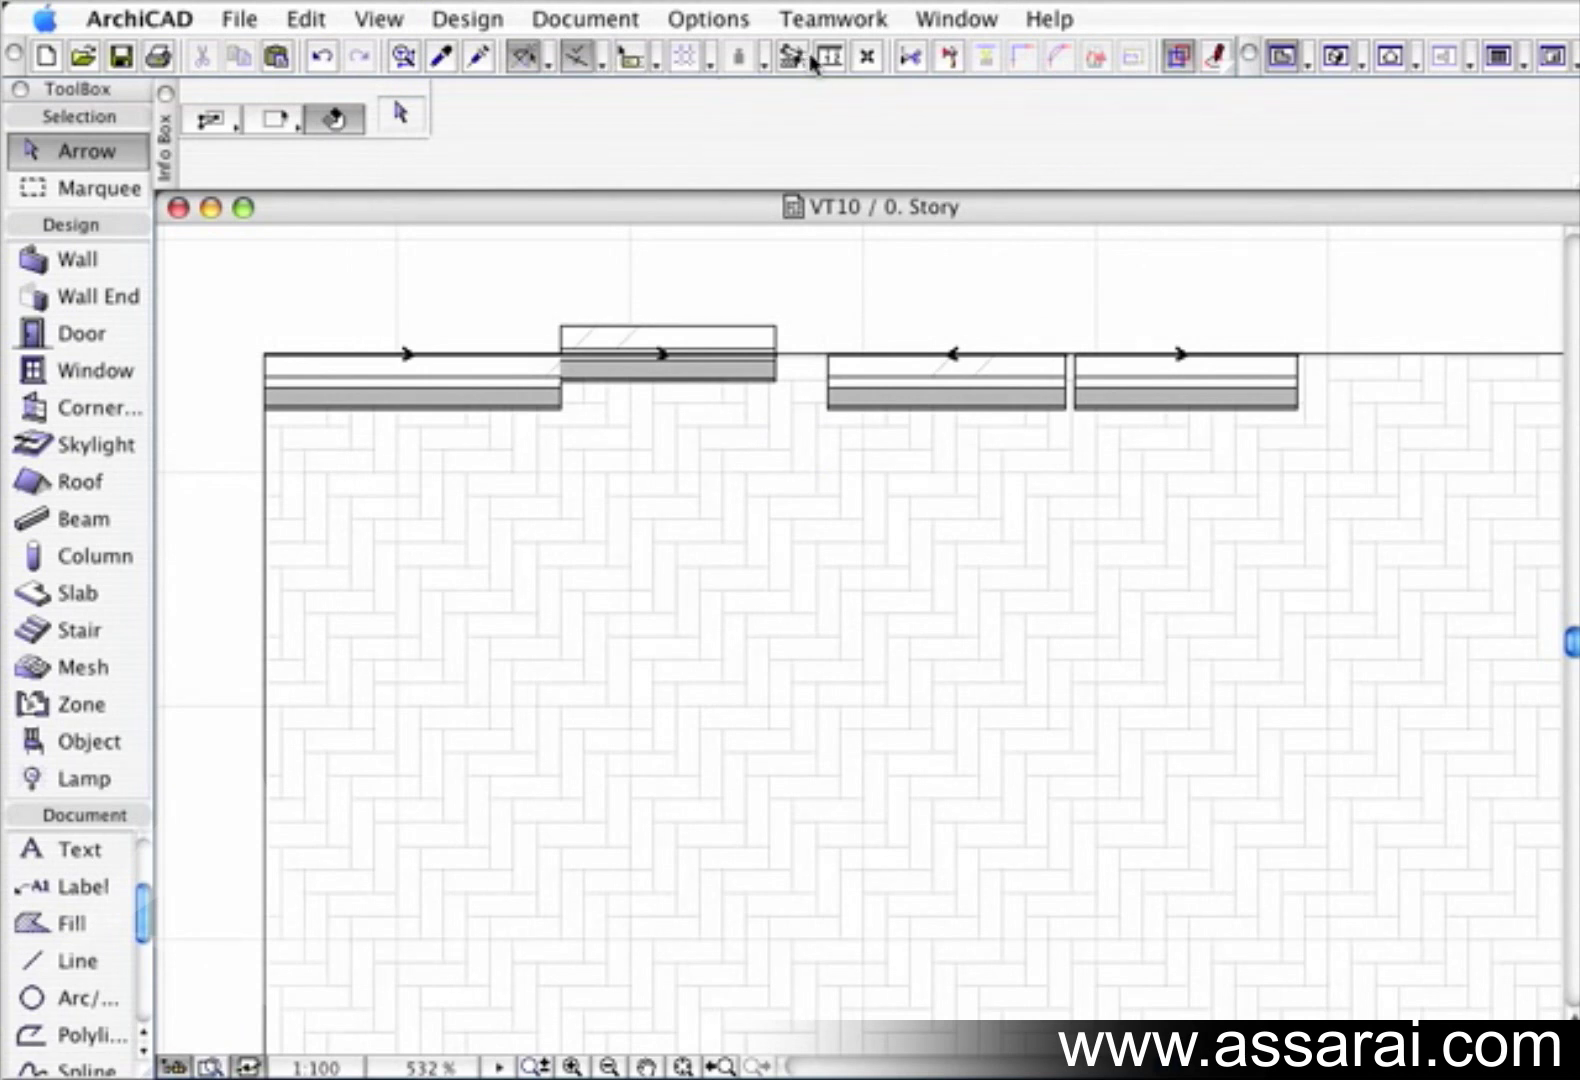
# Show the On-Screen View Options toolbar and toggle the wall reference lines off and on
pyautogui.rightClick(814, 64)
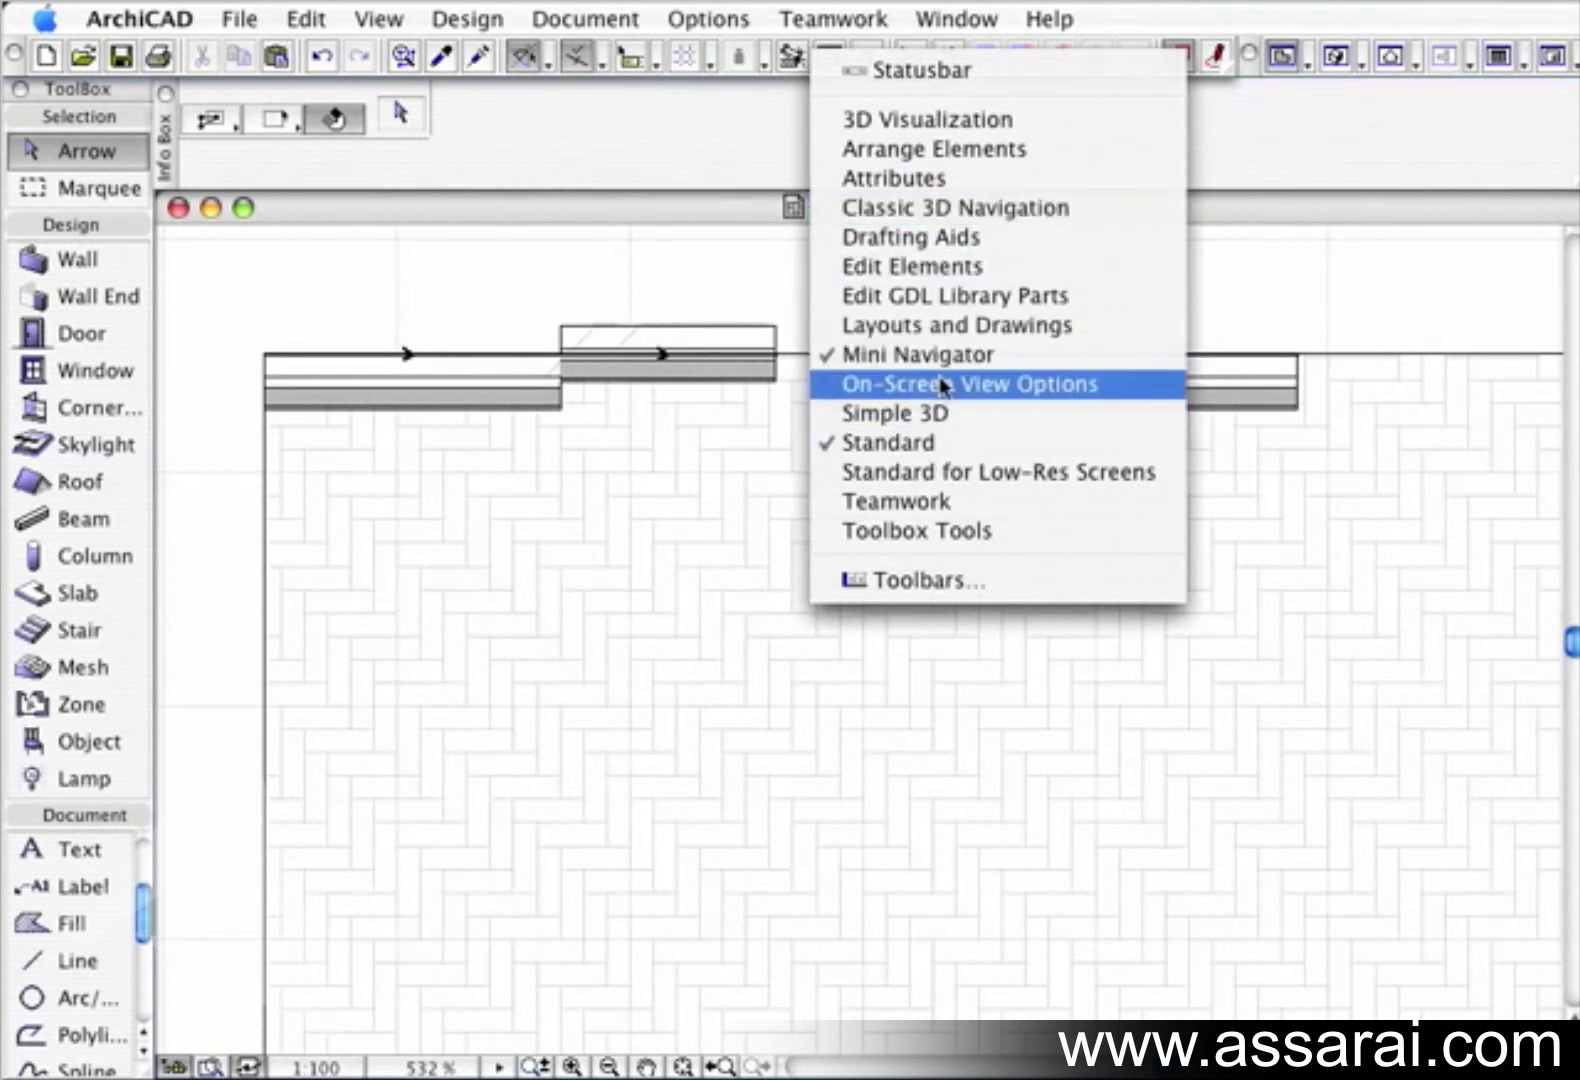
pyautogui.click(995, 397)
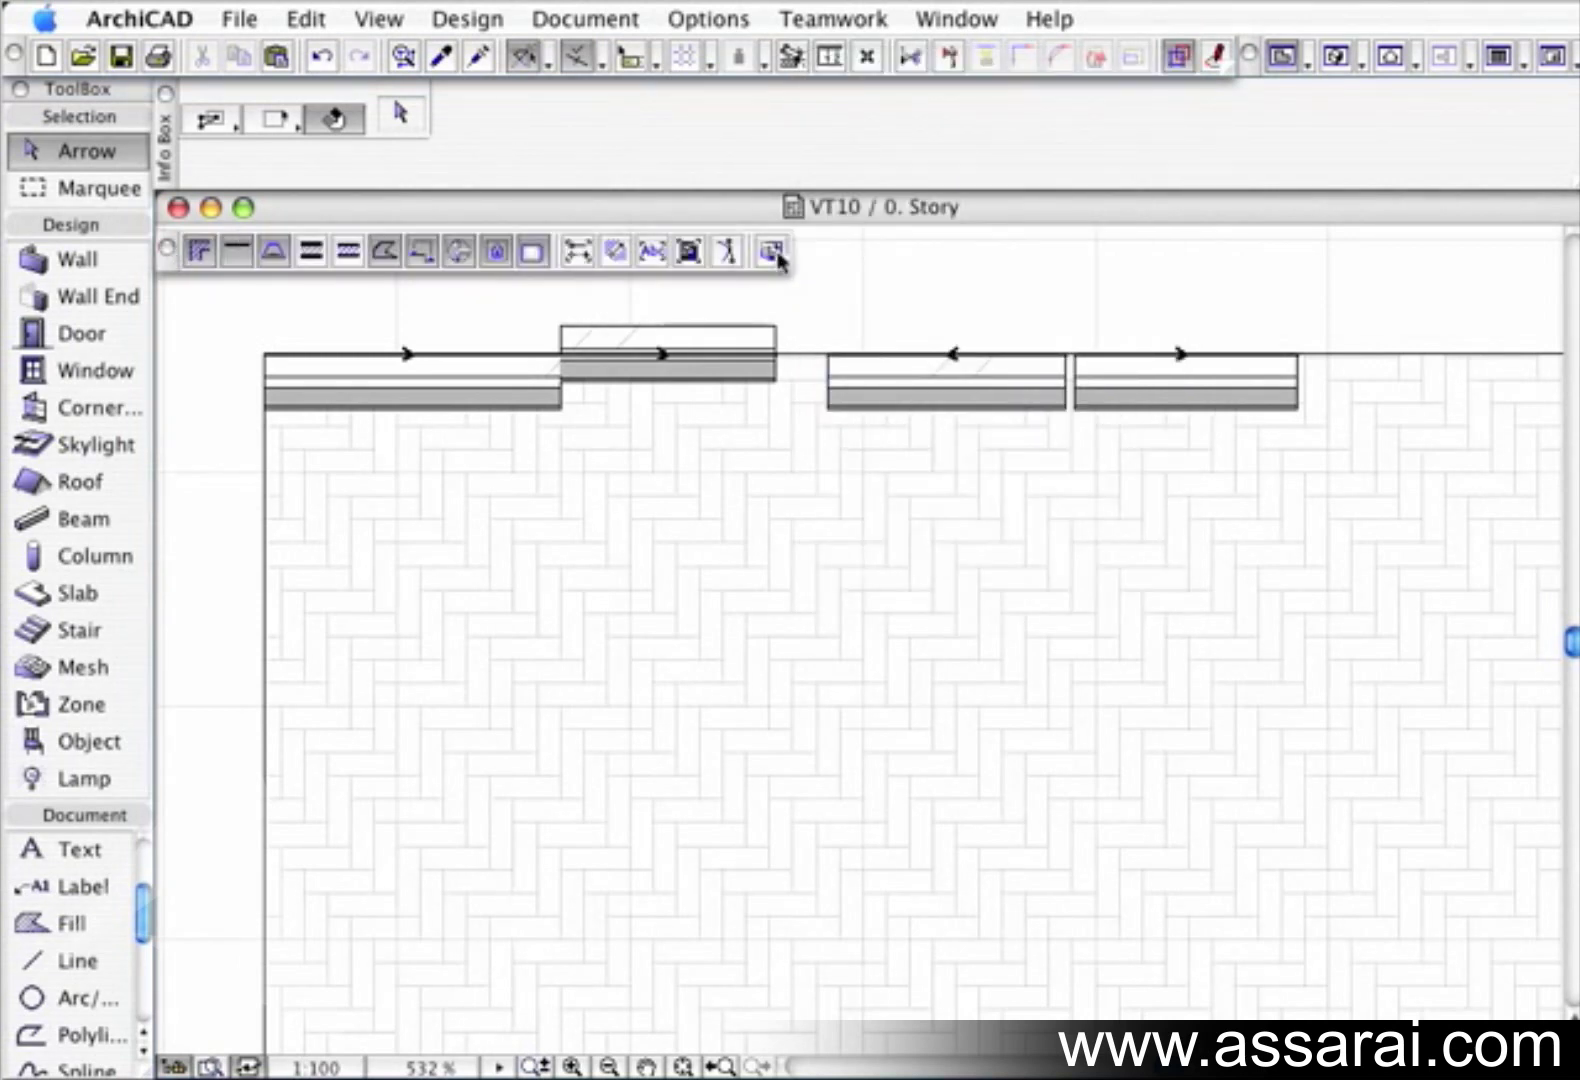
pyautogui.click(230, 258)
pyautogui.click(236, 258)
pyautogui.click(236, 260)
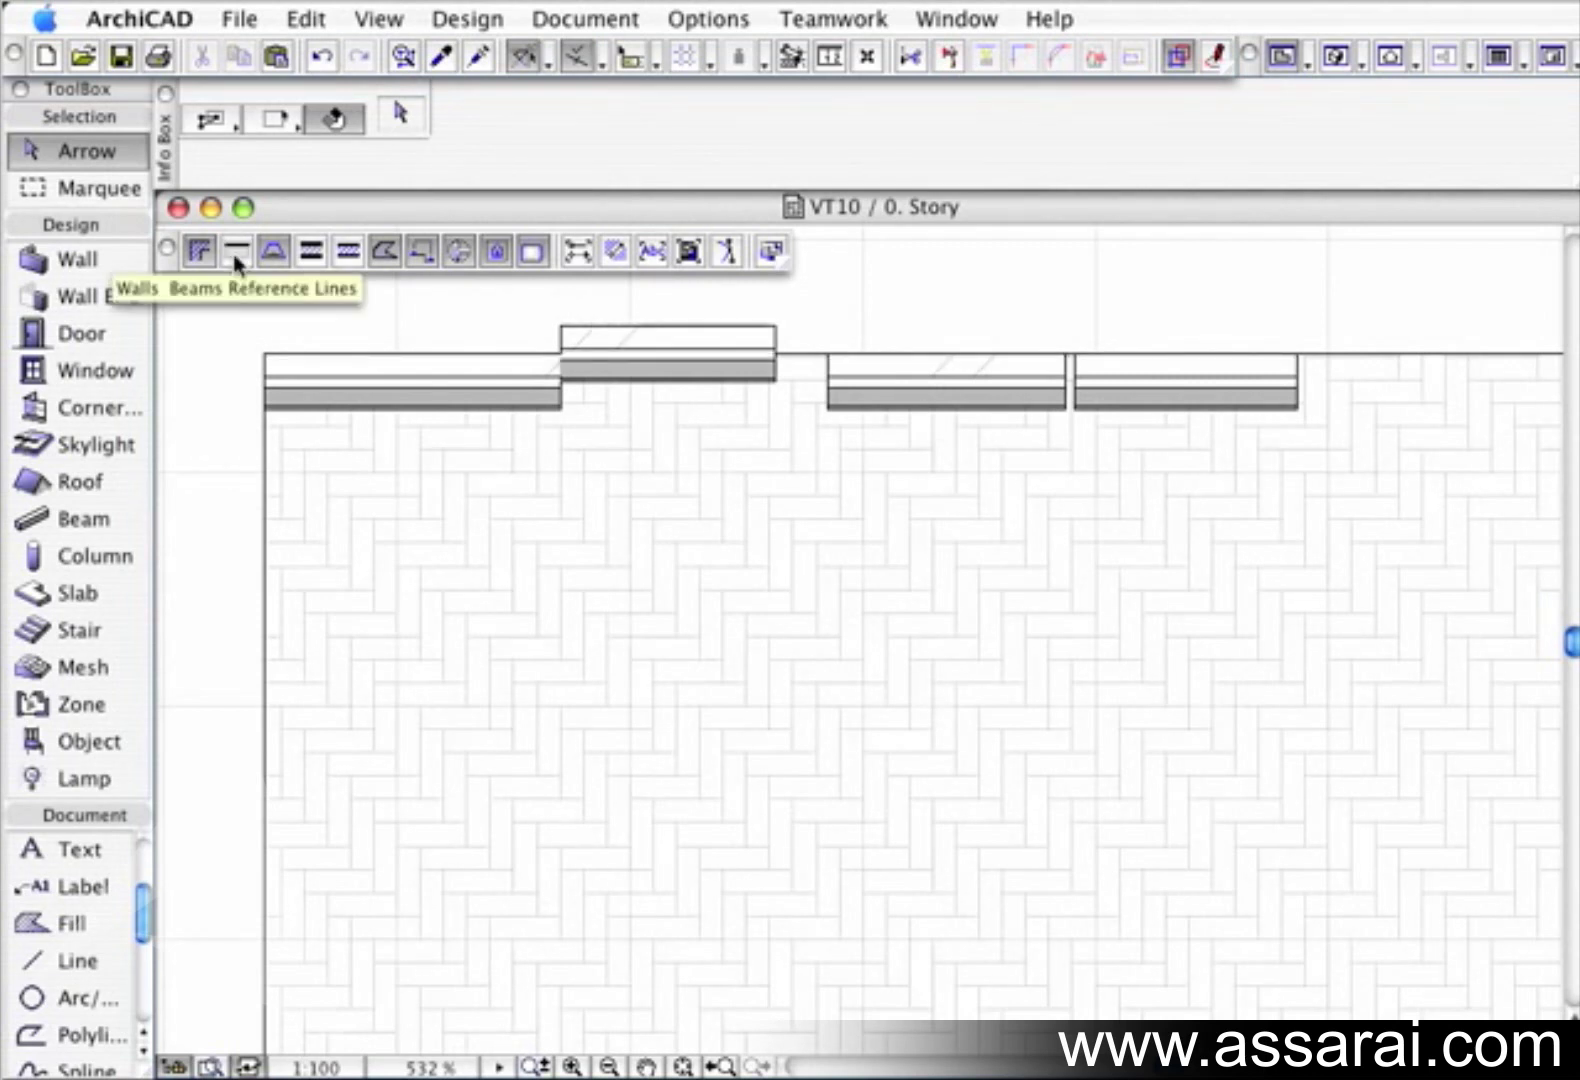
pyautogui.click(236, 260)
# Set the middle wall to sit below its reference line, flush with the left wall
pyautogui.click(772, 333)
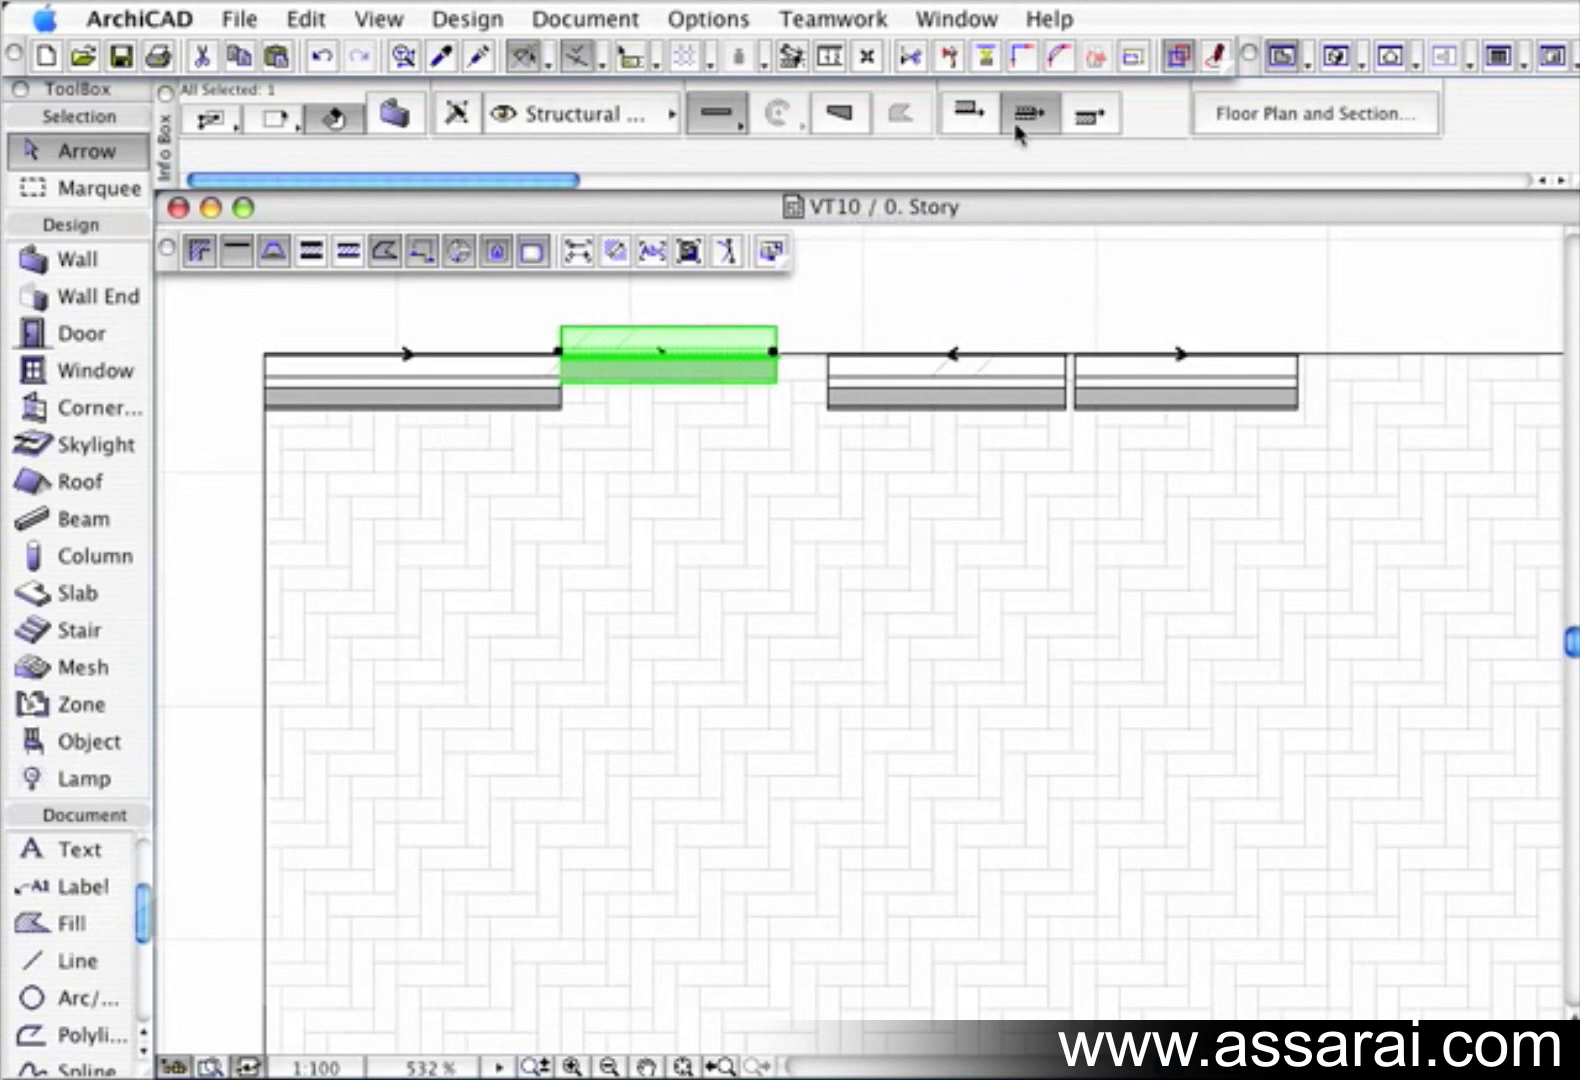
pyautogui.click(1092, 114)
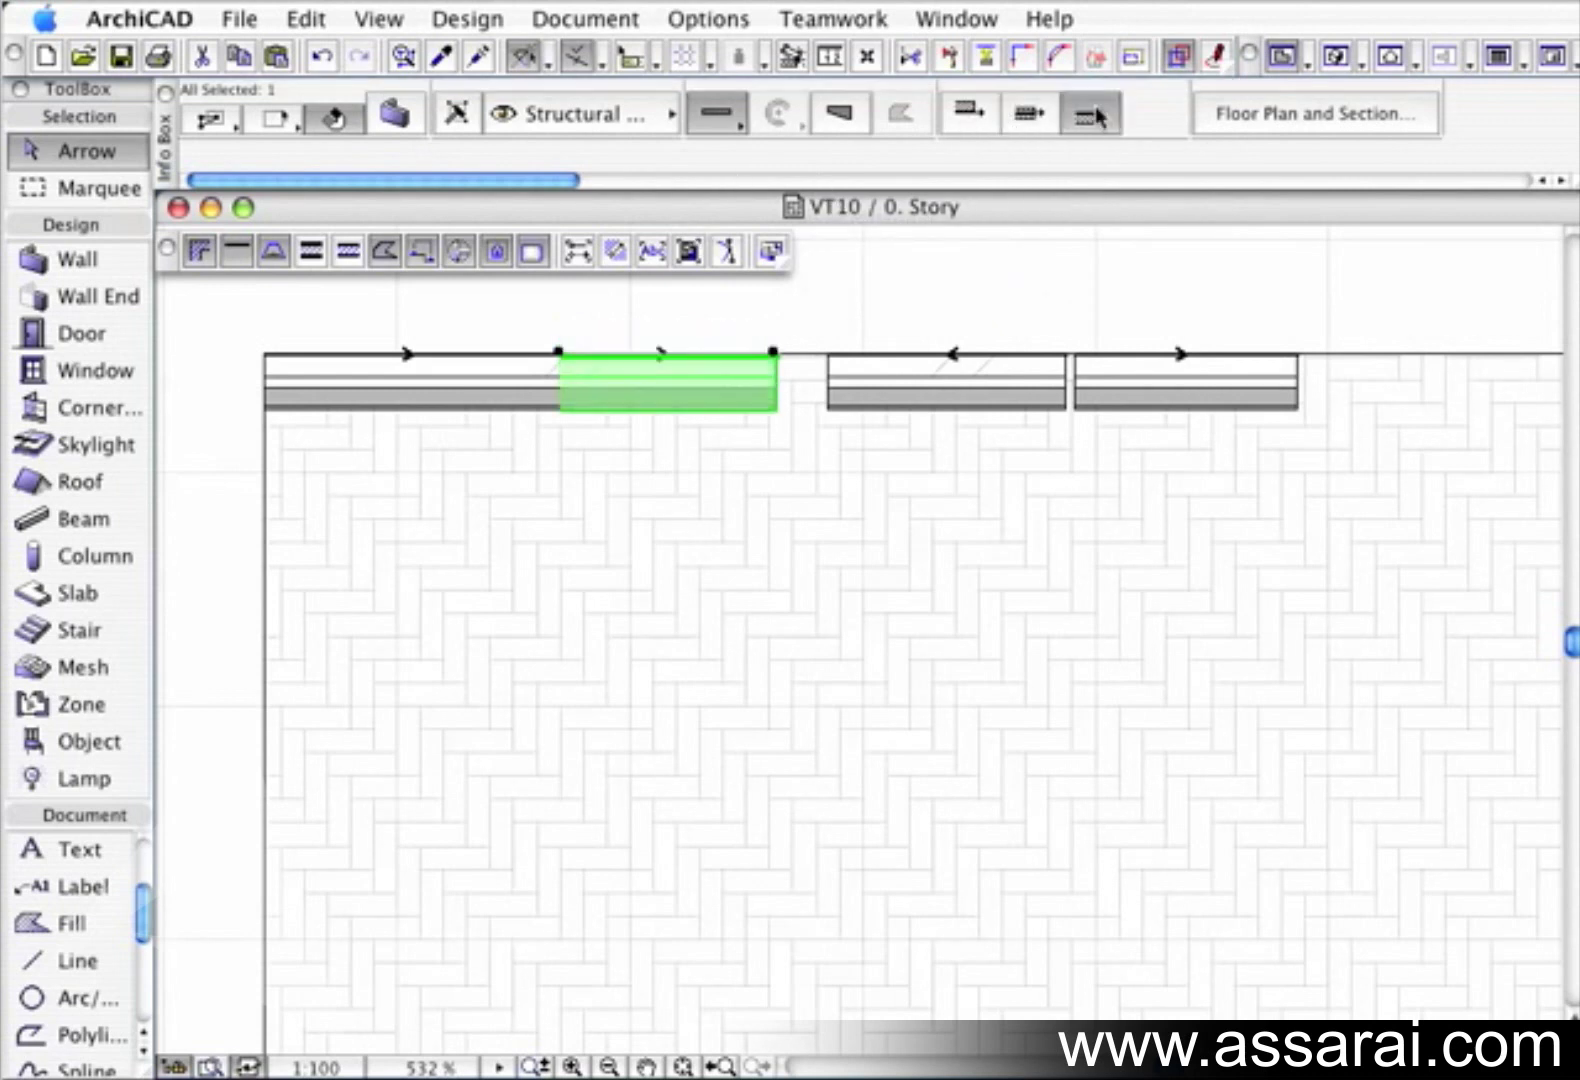
pyautogui.click(924, 279)
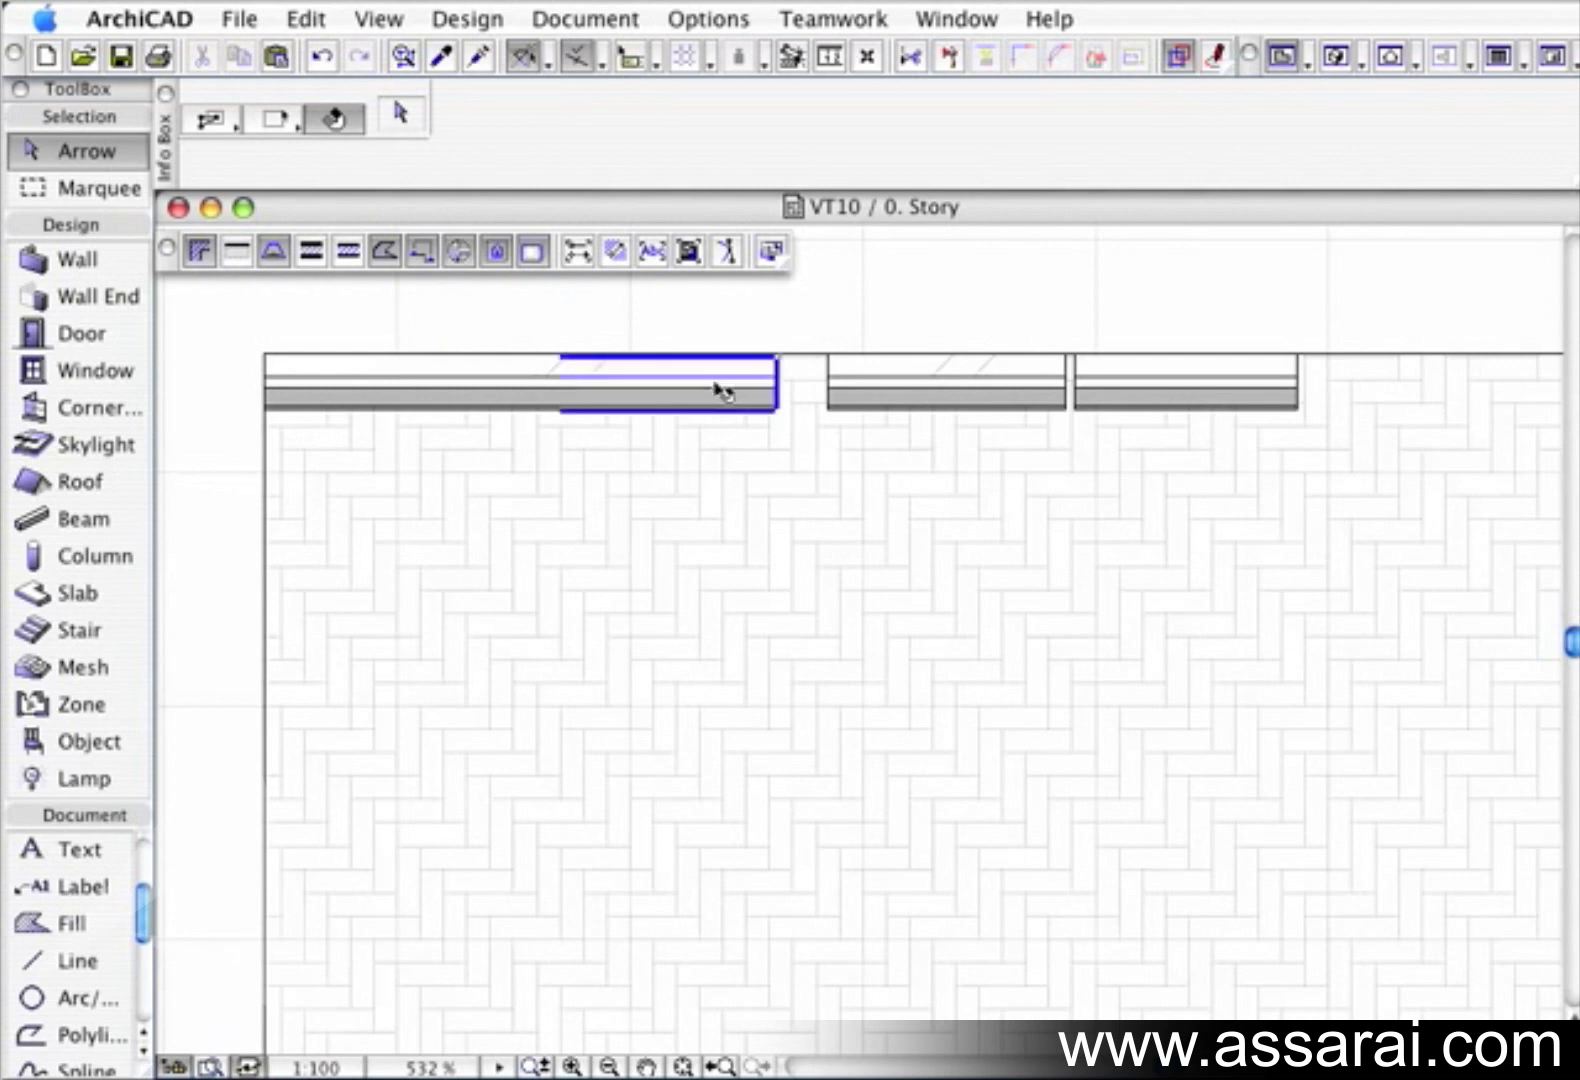
# Give the middle wall a 100 offset from its reference line
pyautogui.click(740, 398)
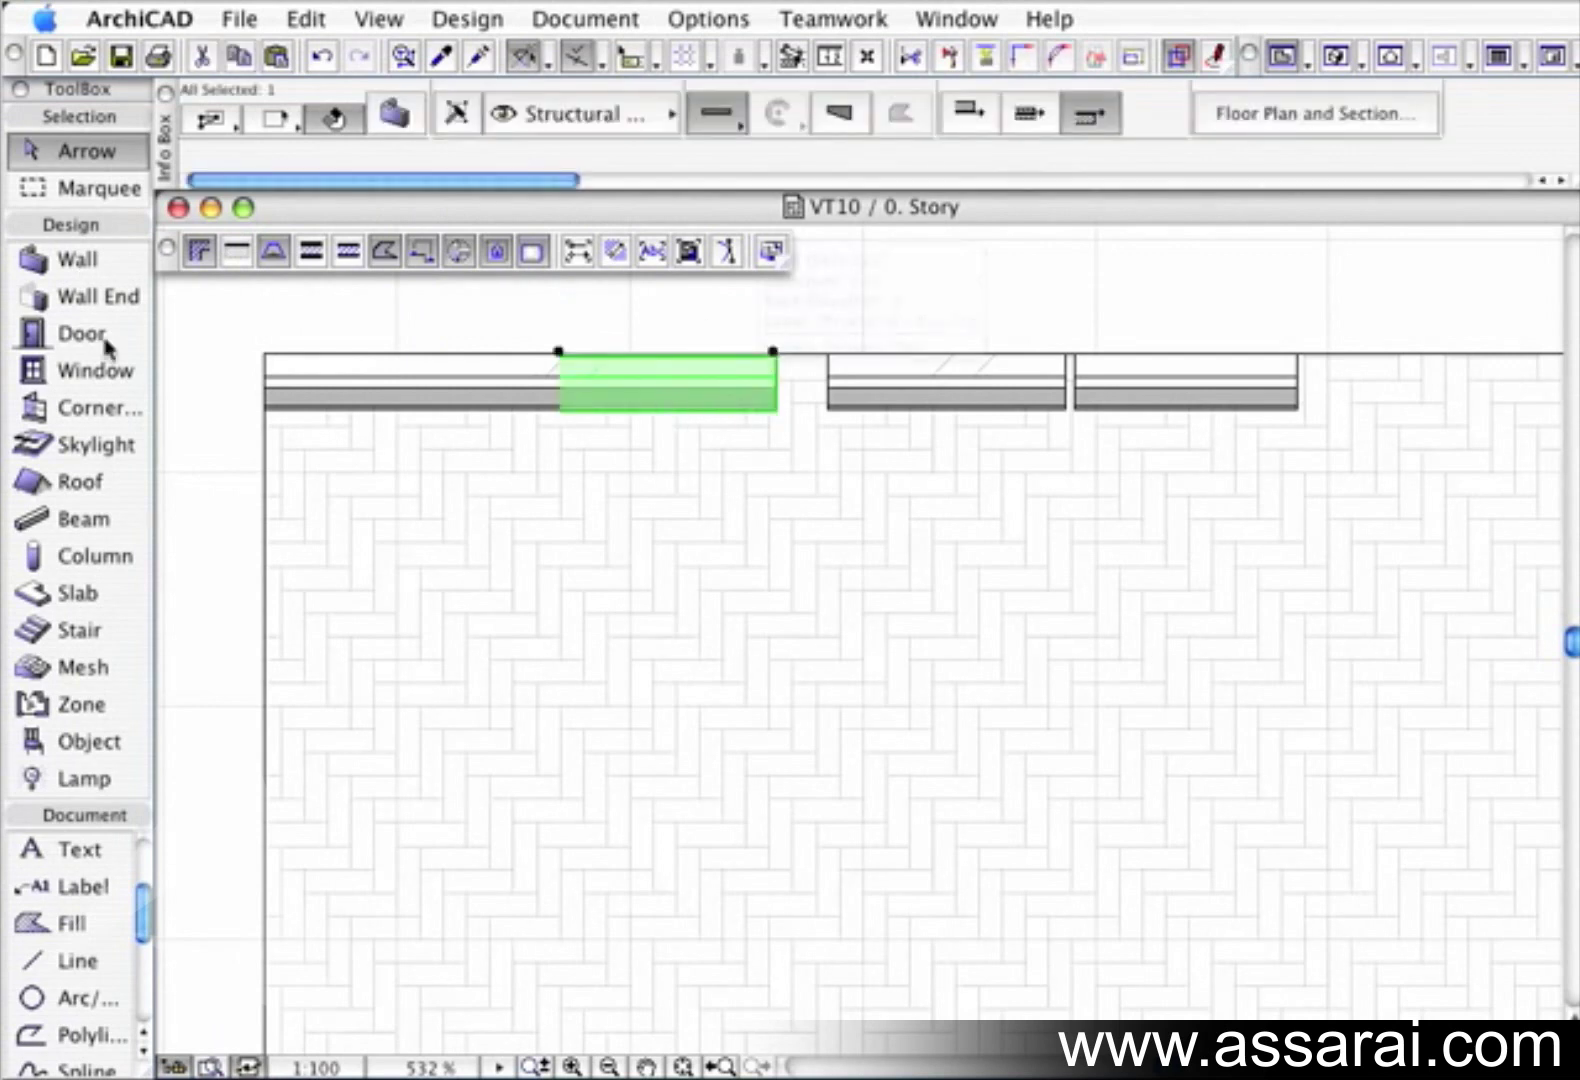
pyautogui.doubleClick(78, 260)
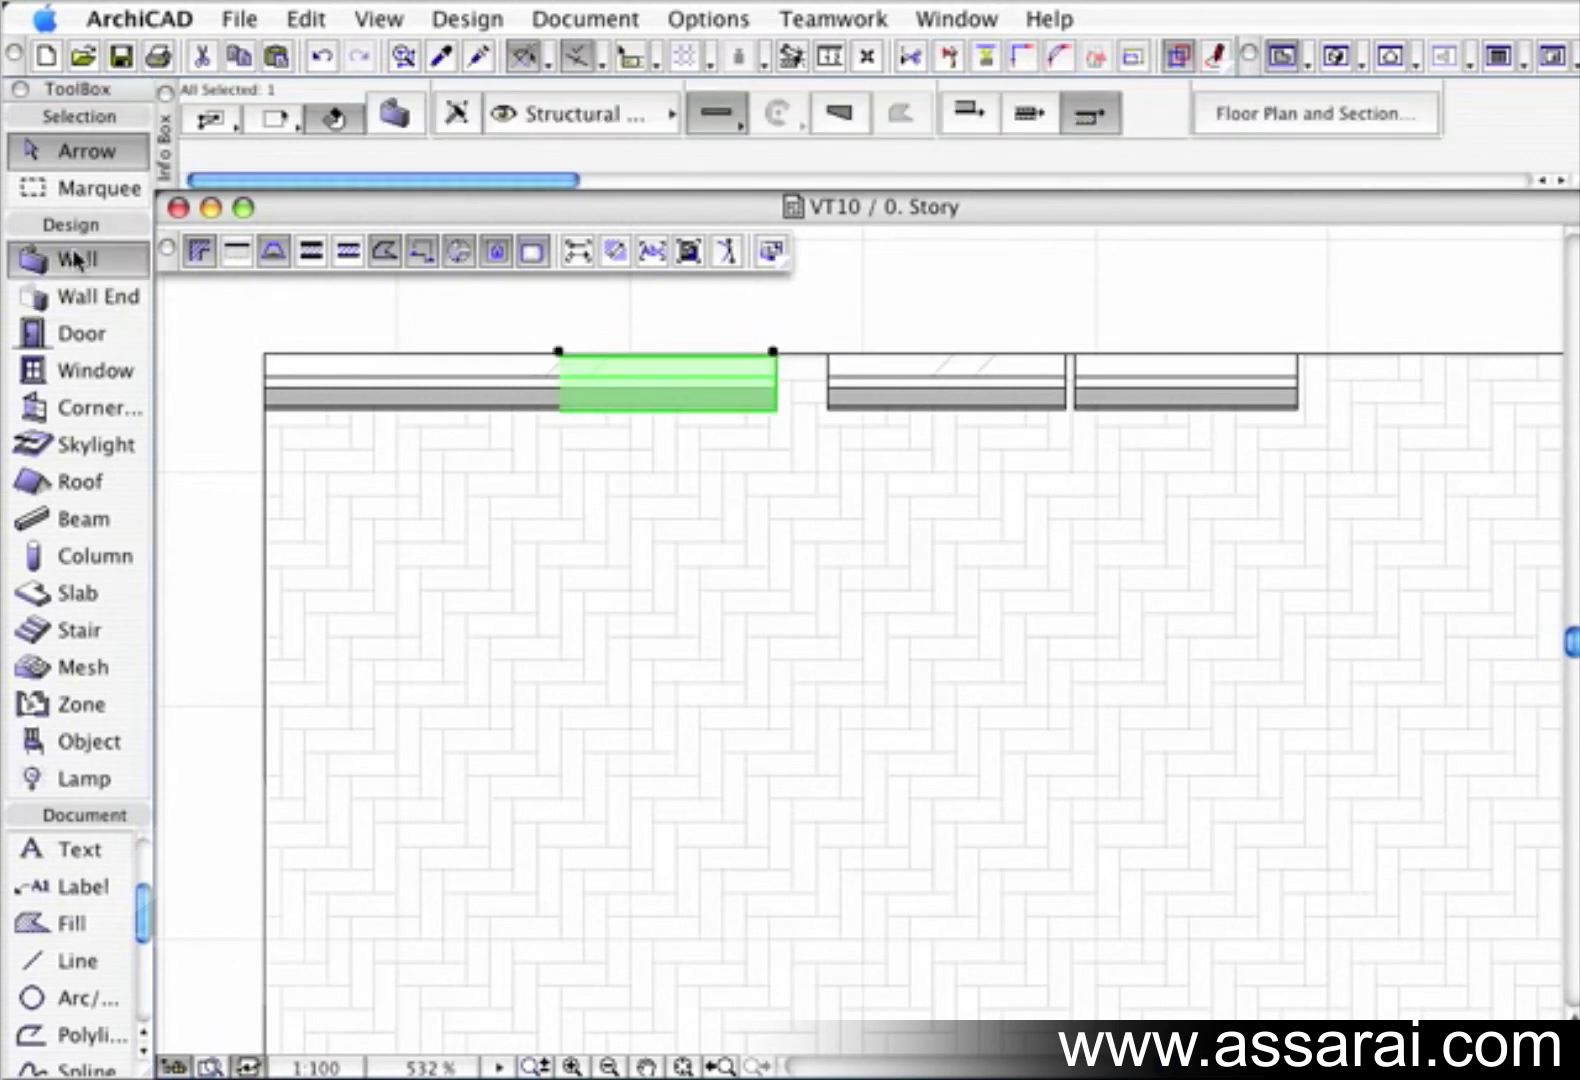
pyautogui.doubleClick(750, 405)
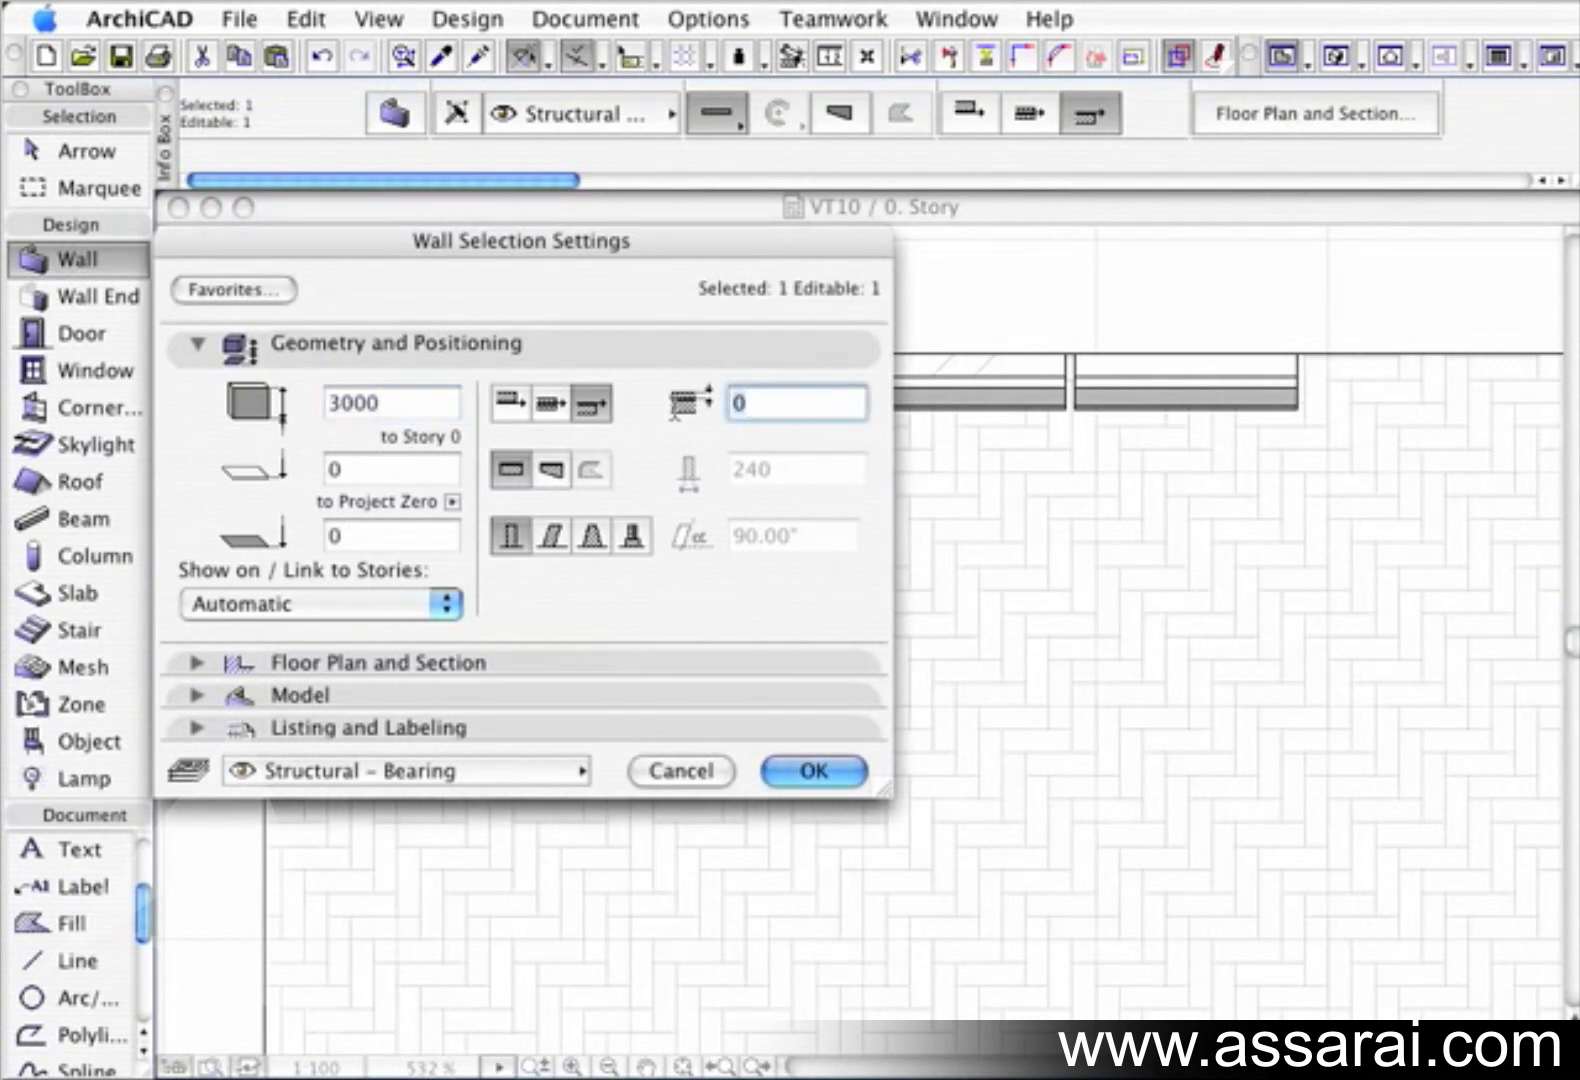
pyautogui.write('100')
pyautogui.click(836, 772)
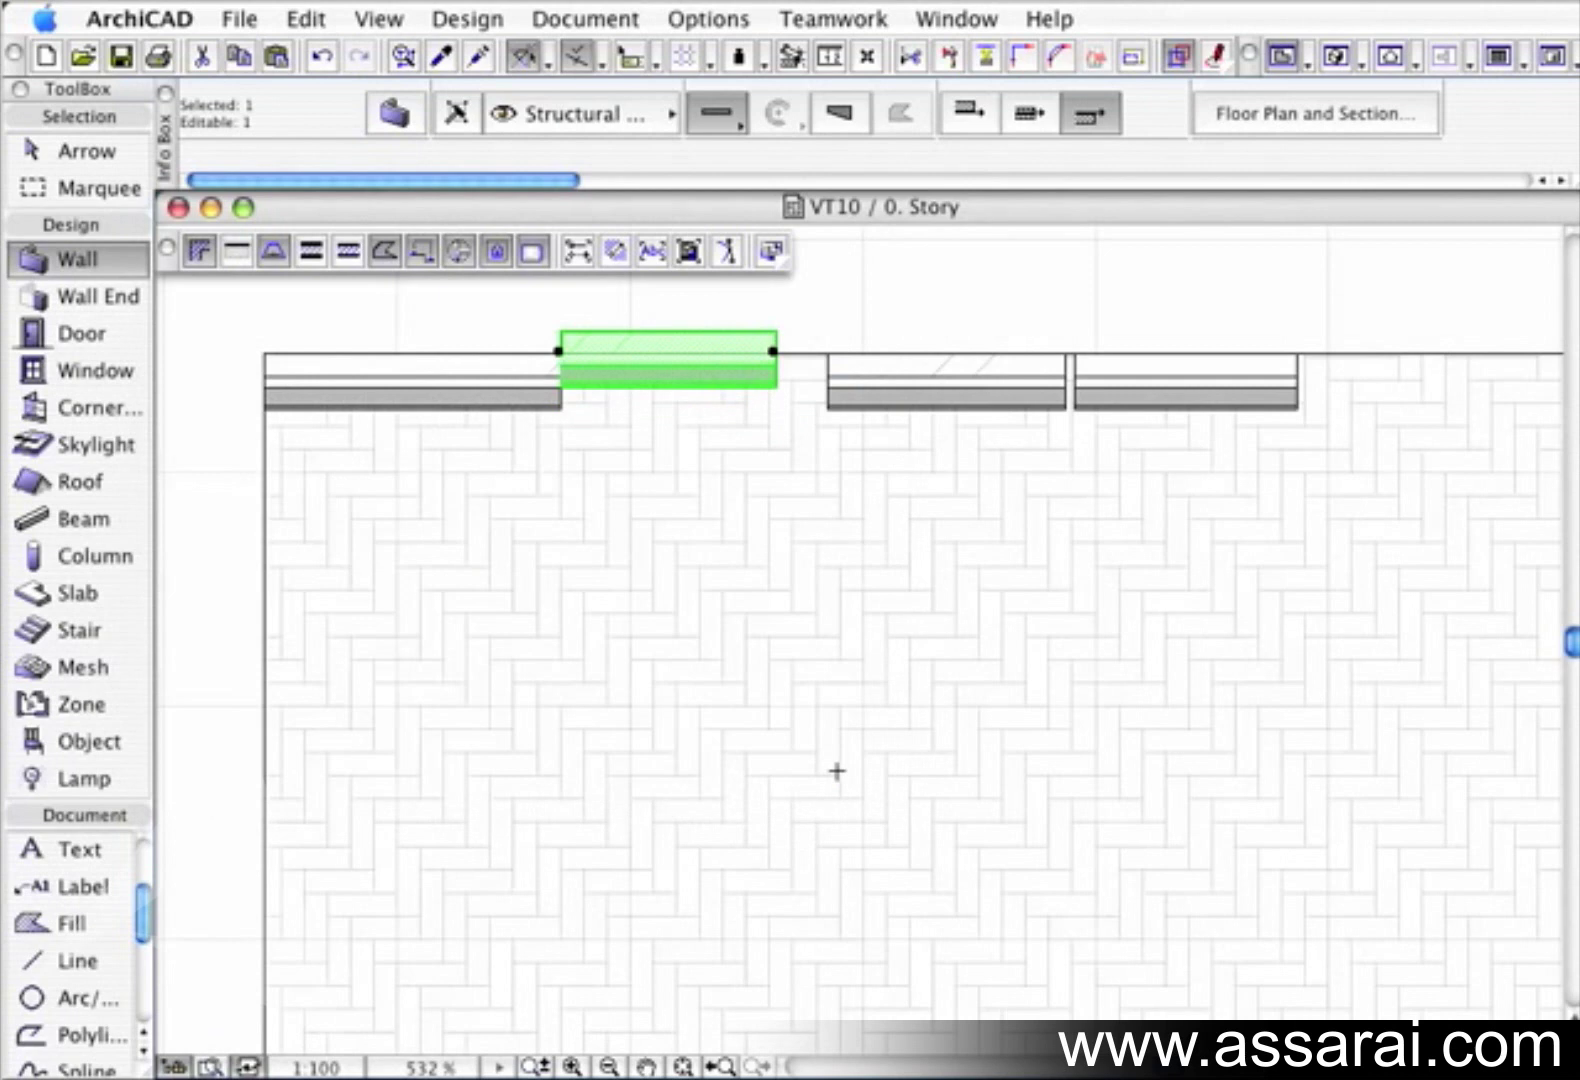
pyautogui.press('Escape')
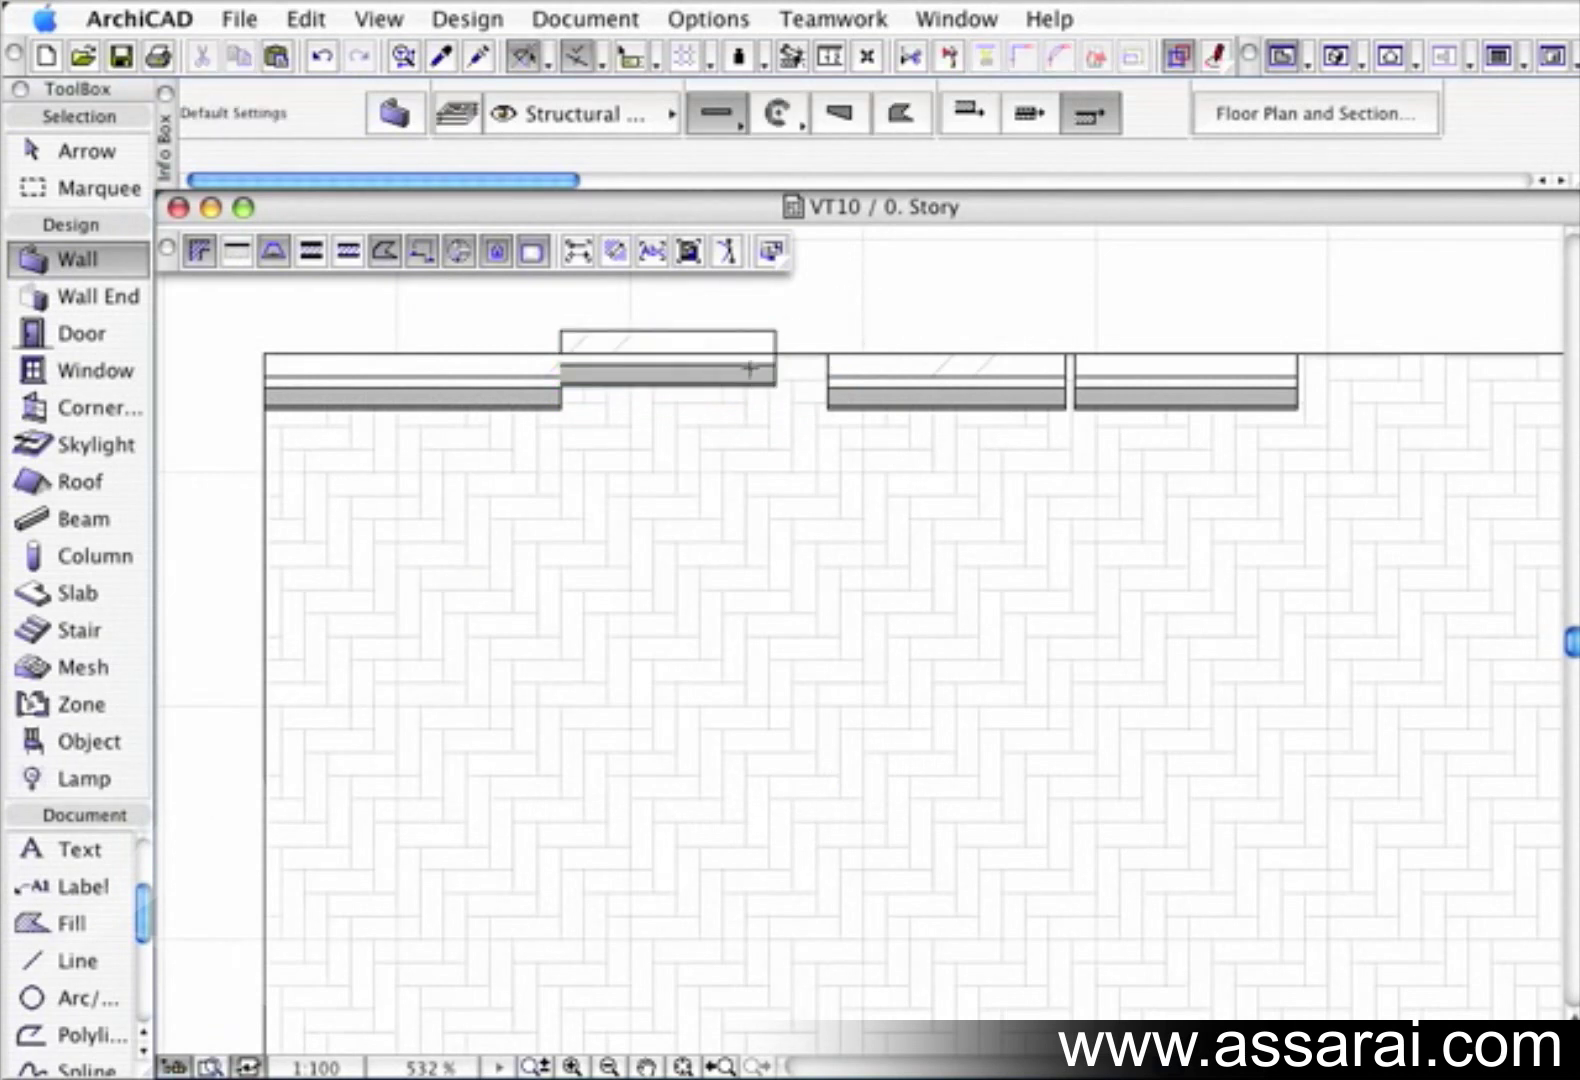
# Reduce the middle wall's reference line offset to 50
pyautogui.click(718, 334)
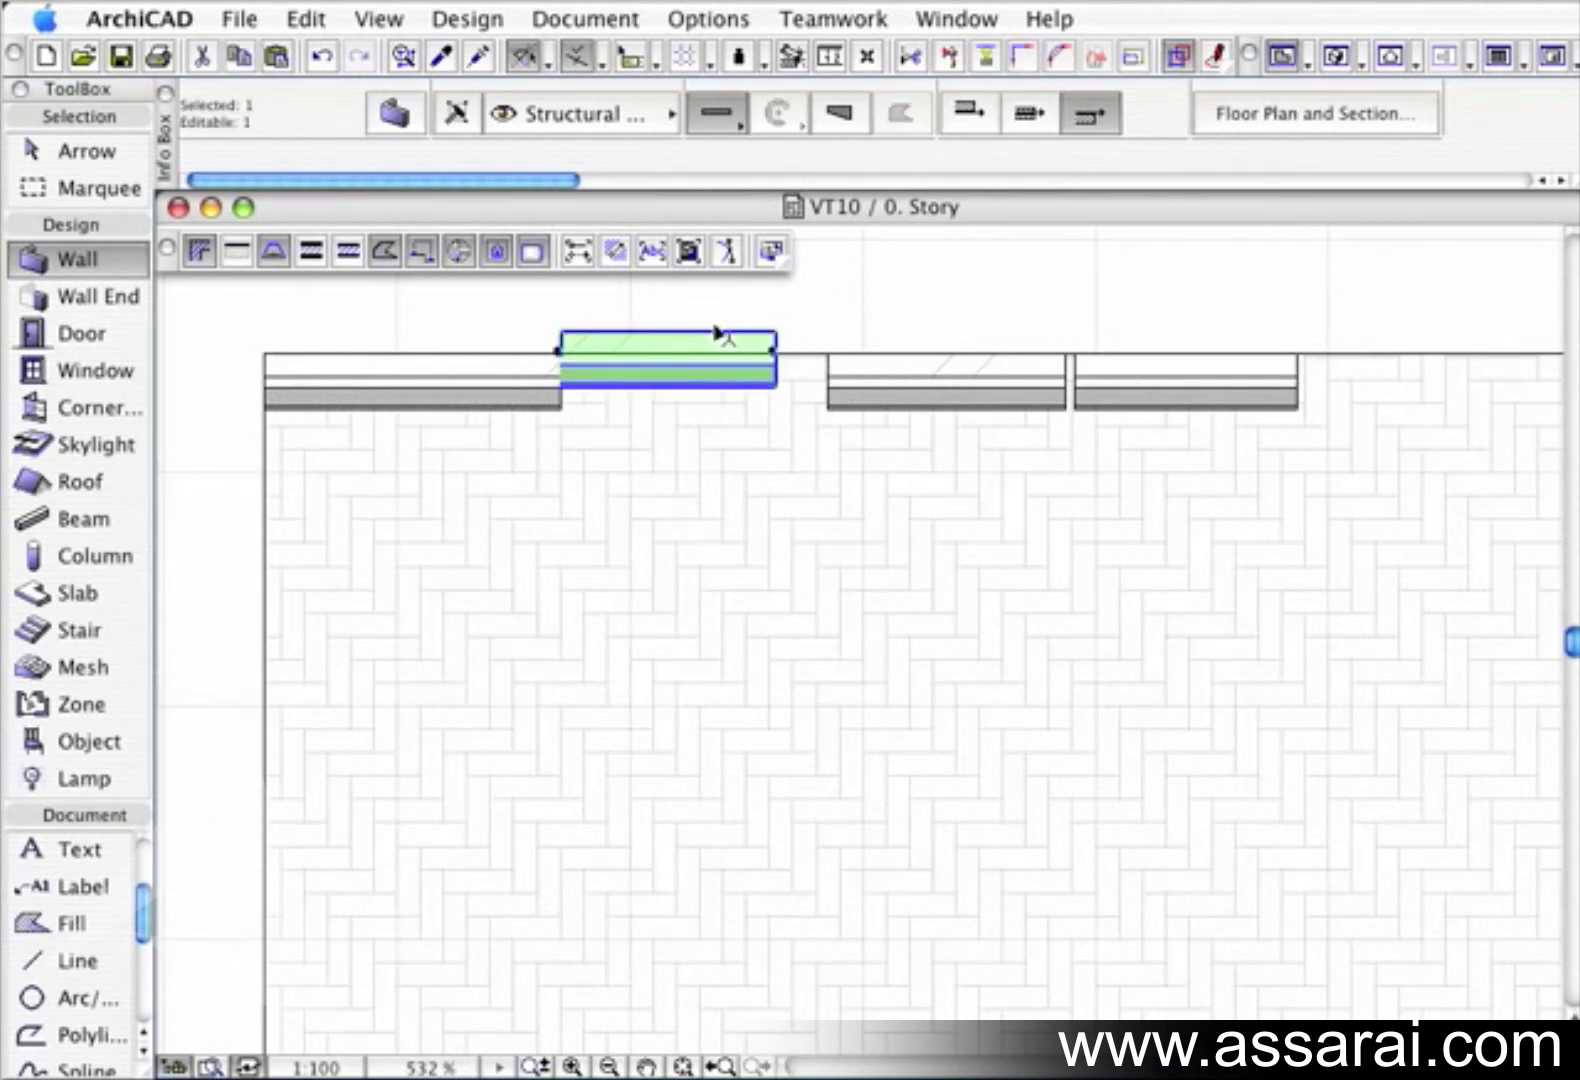
pyautogui.doubleClick(65, 262)
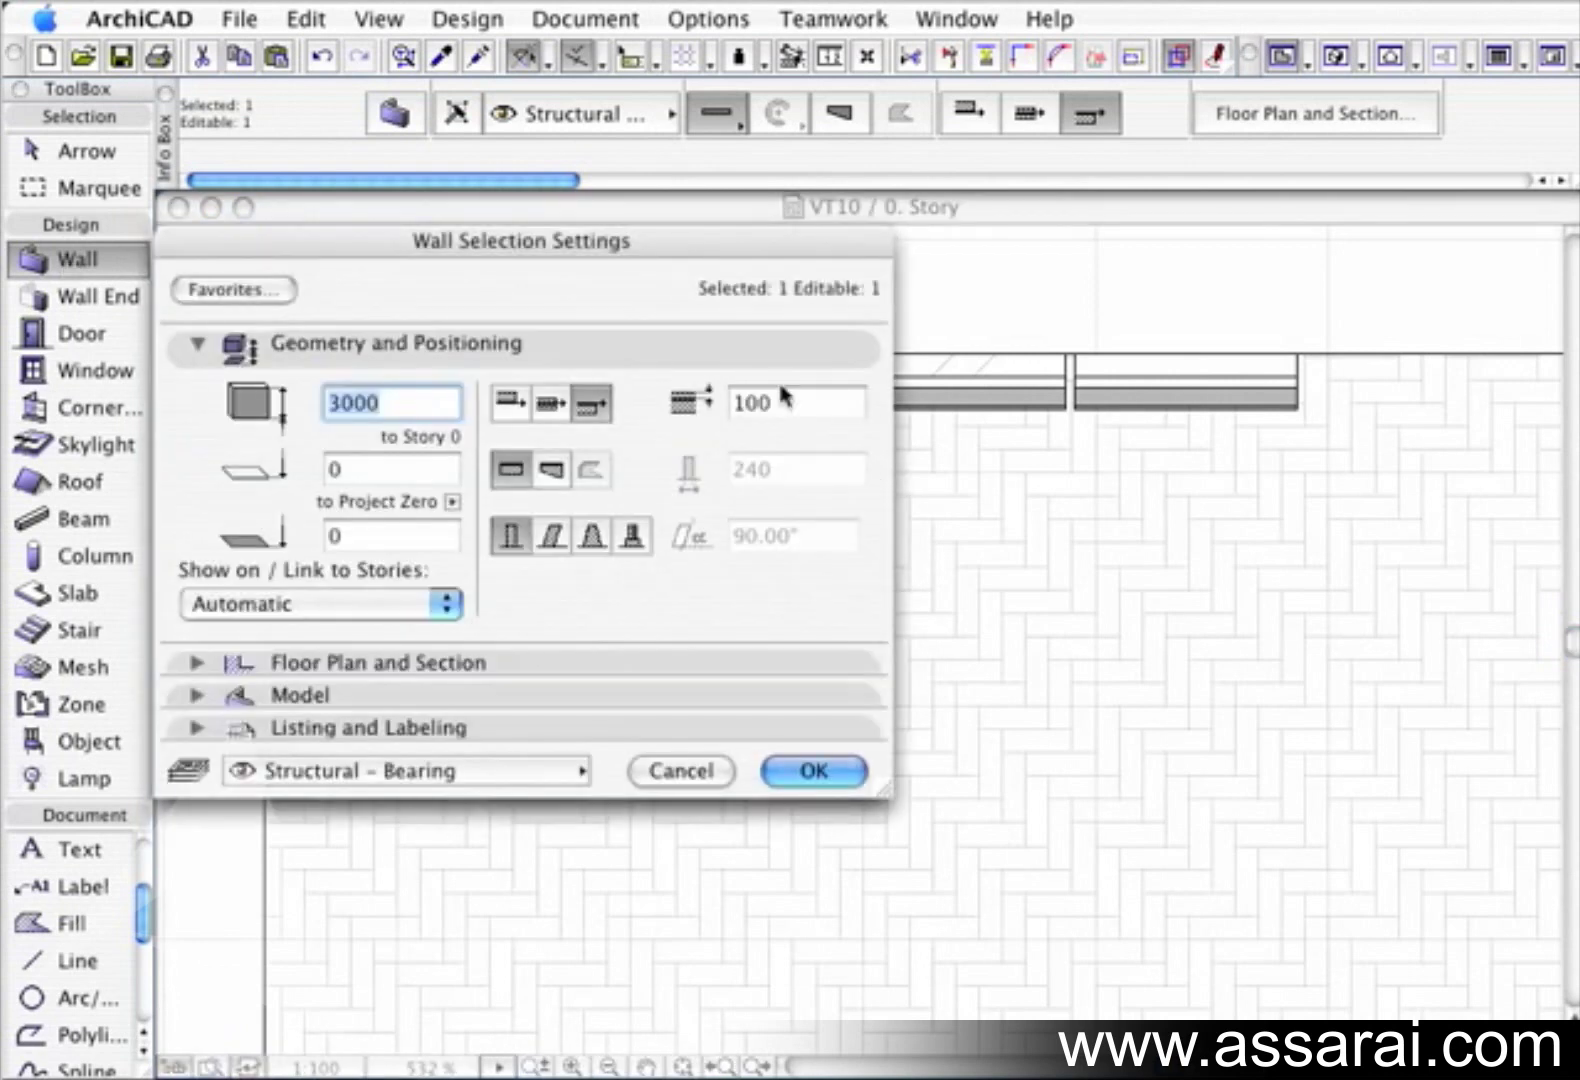
pyautogui.click(775, 404)
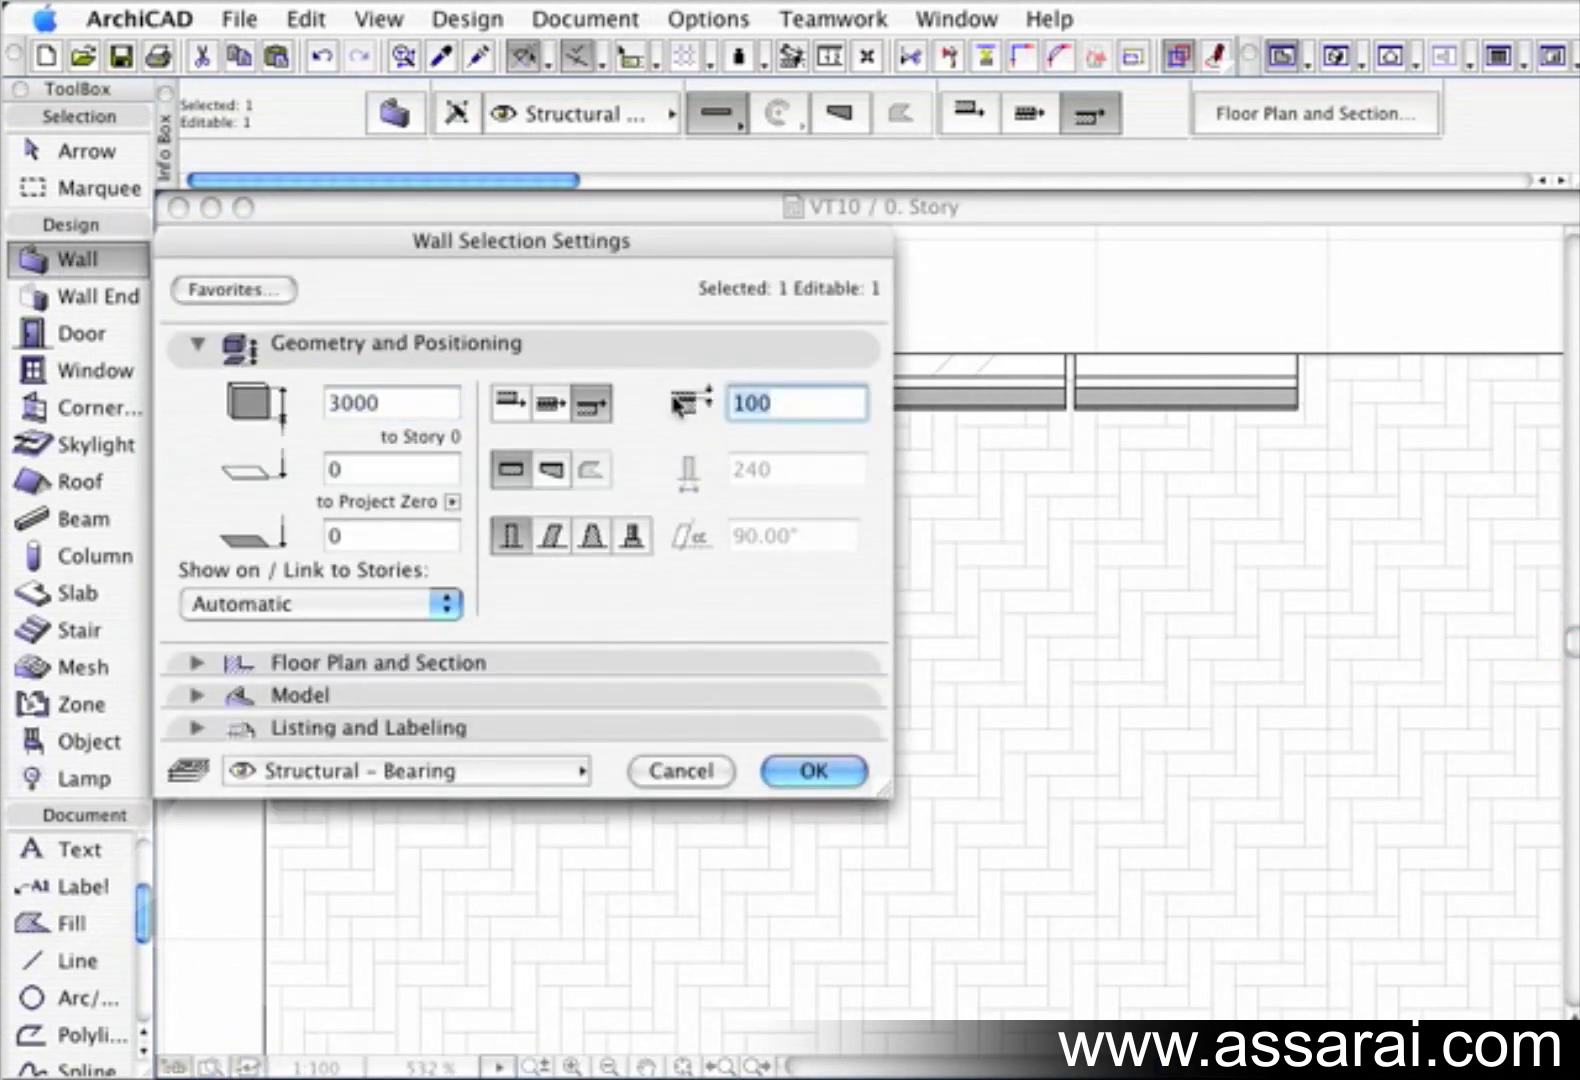
pyautogui.write('50')
pyautogui.click(814, 771)
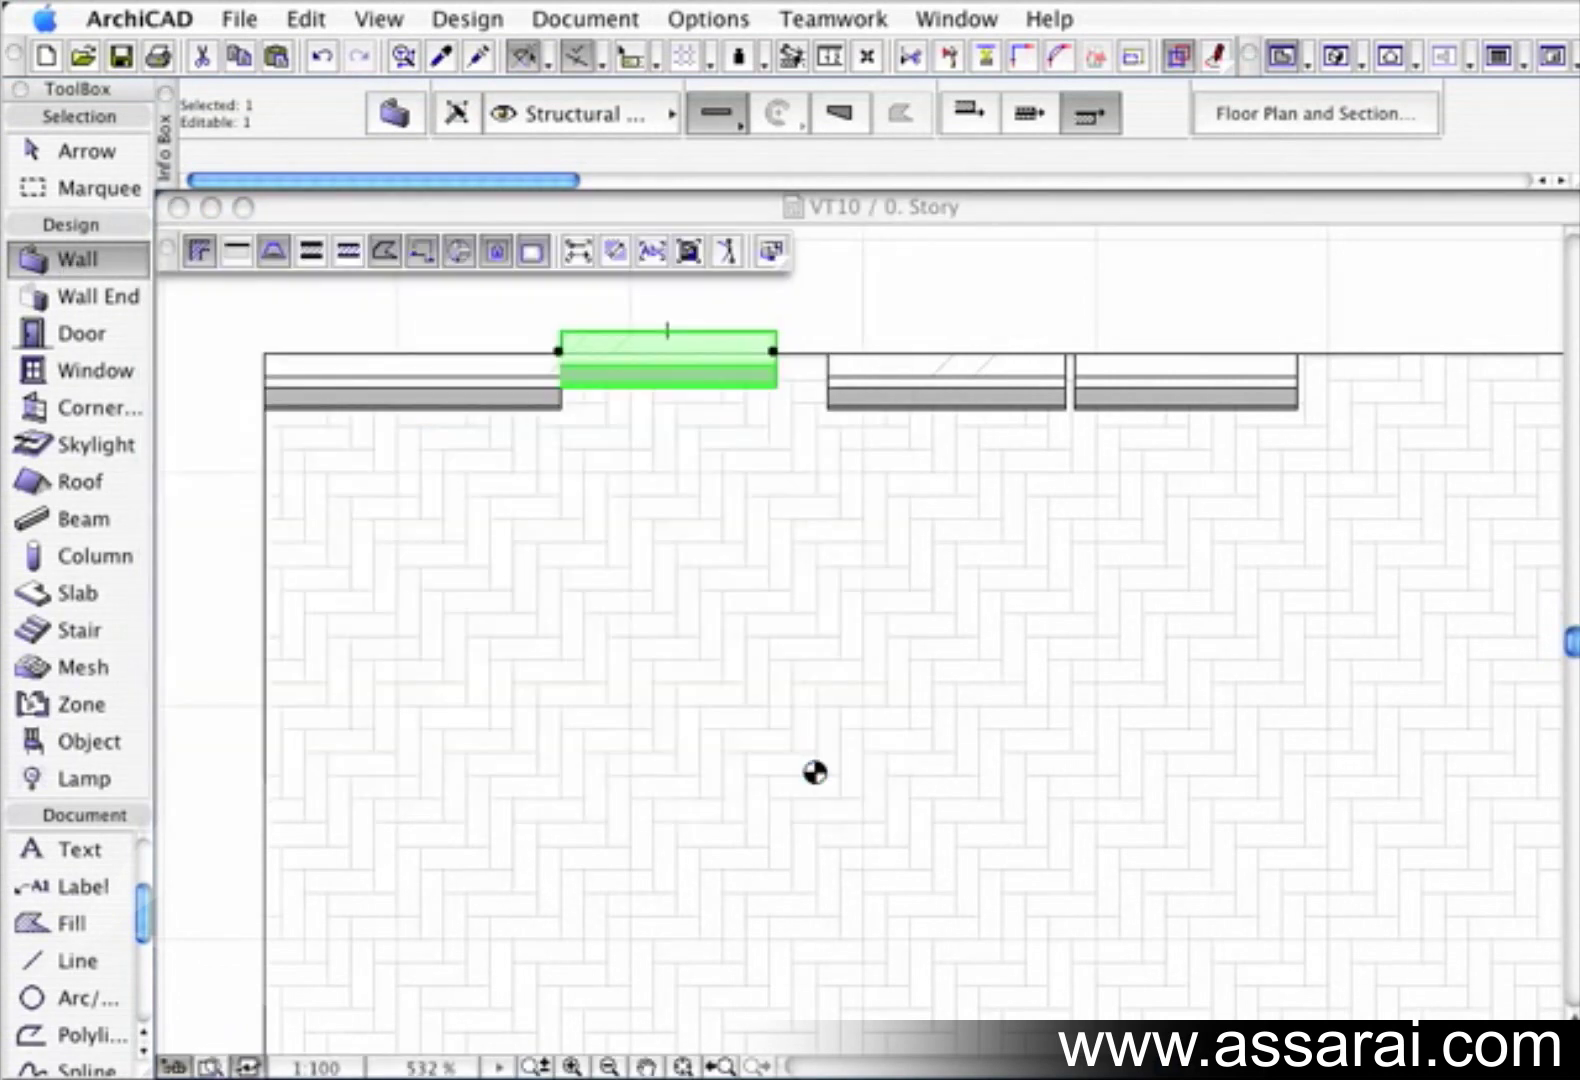
pyautogui.press('Escape')
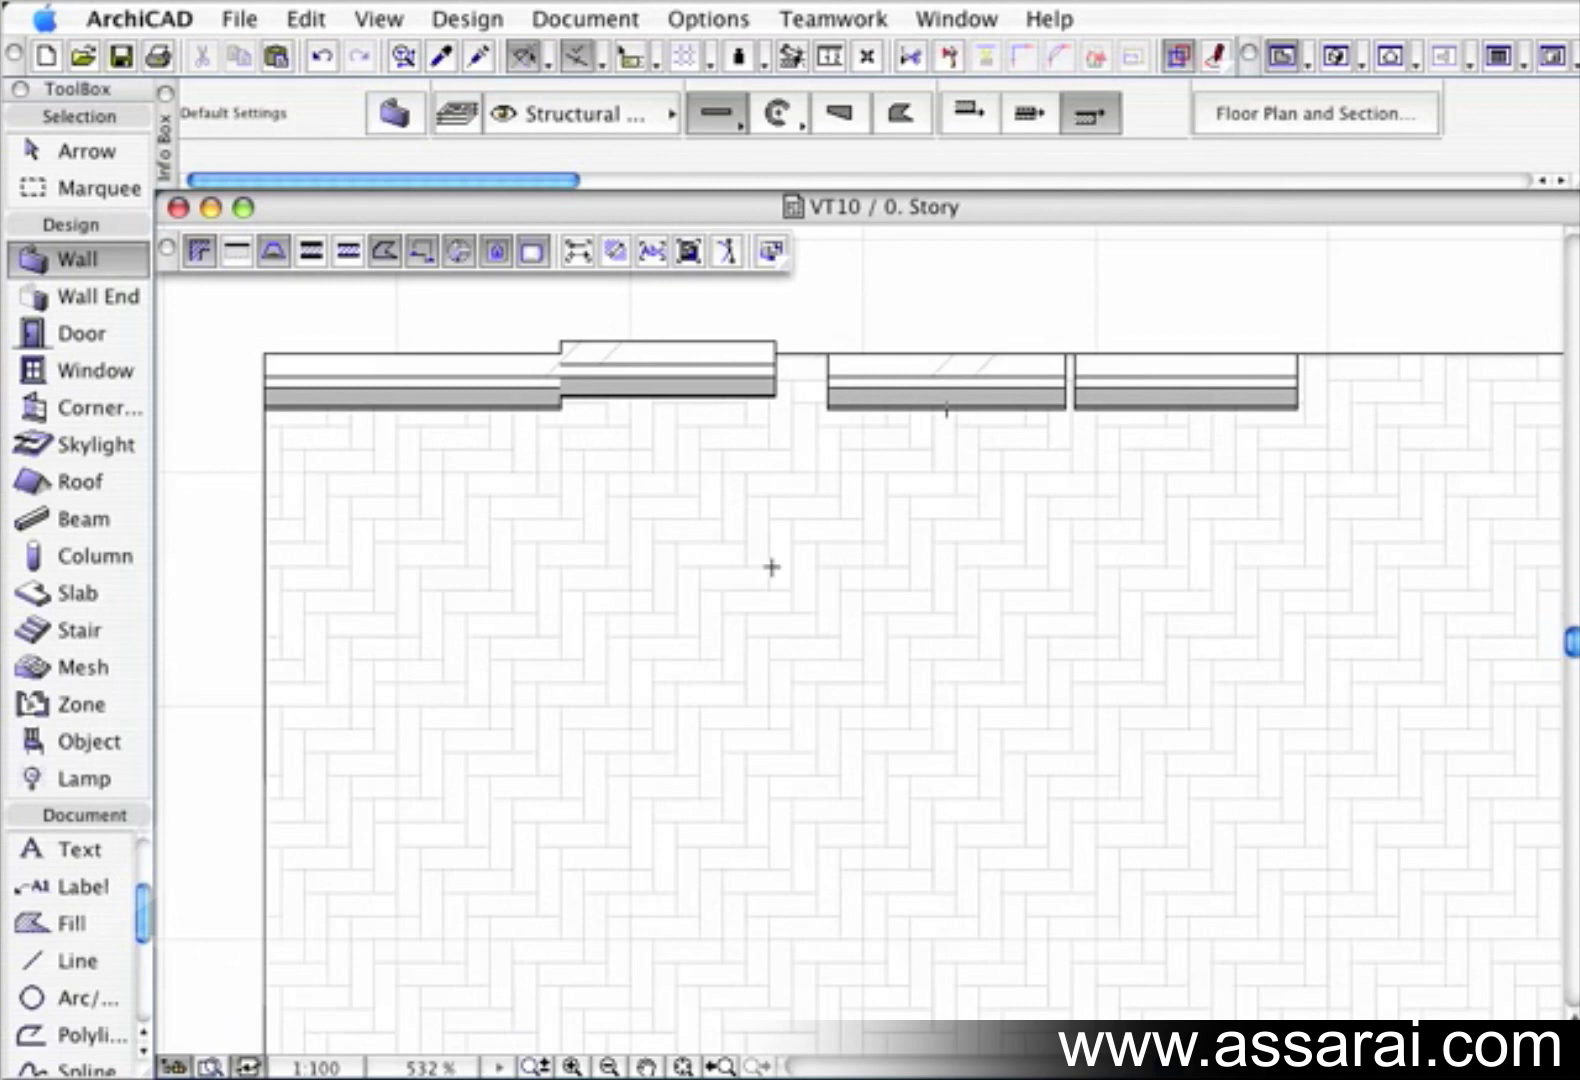
# Draw a new wall left to right across the upper slab, below the existing walls
pyautogui.click(94, 255)
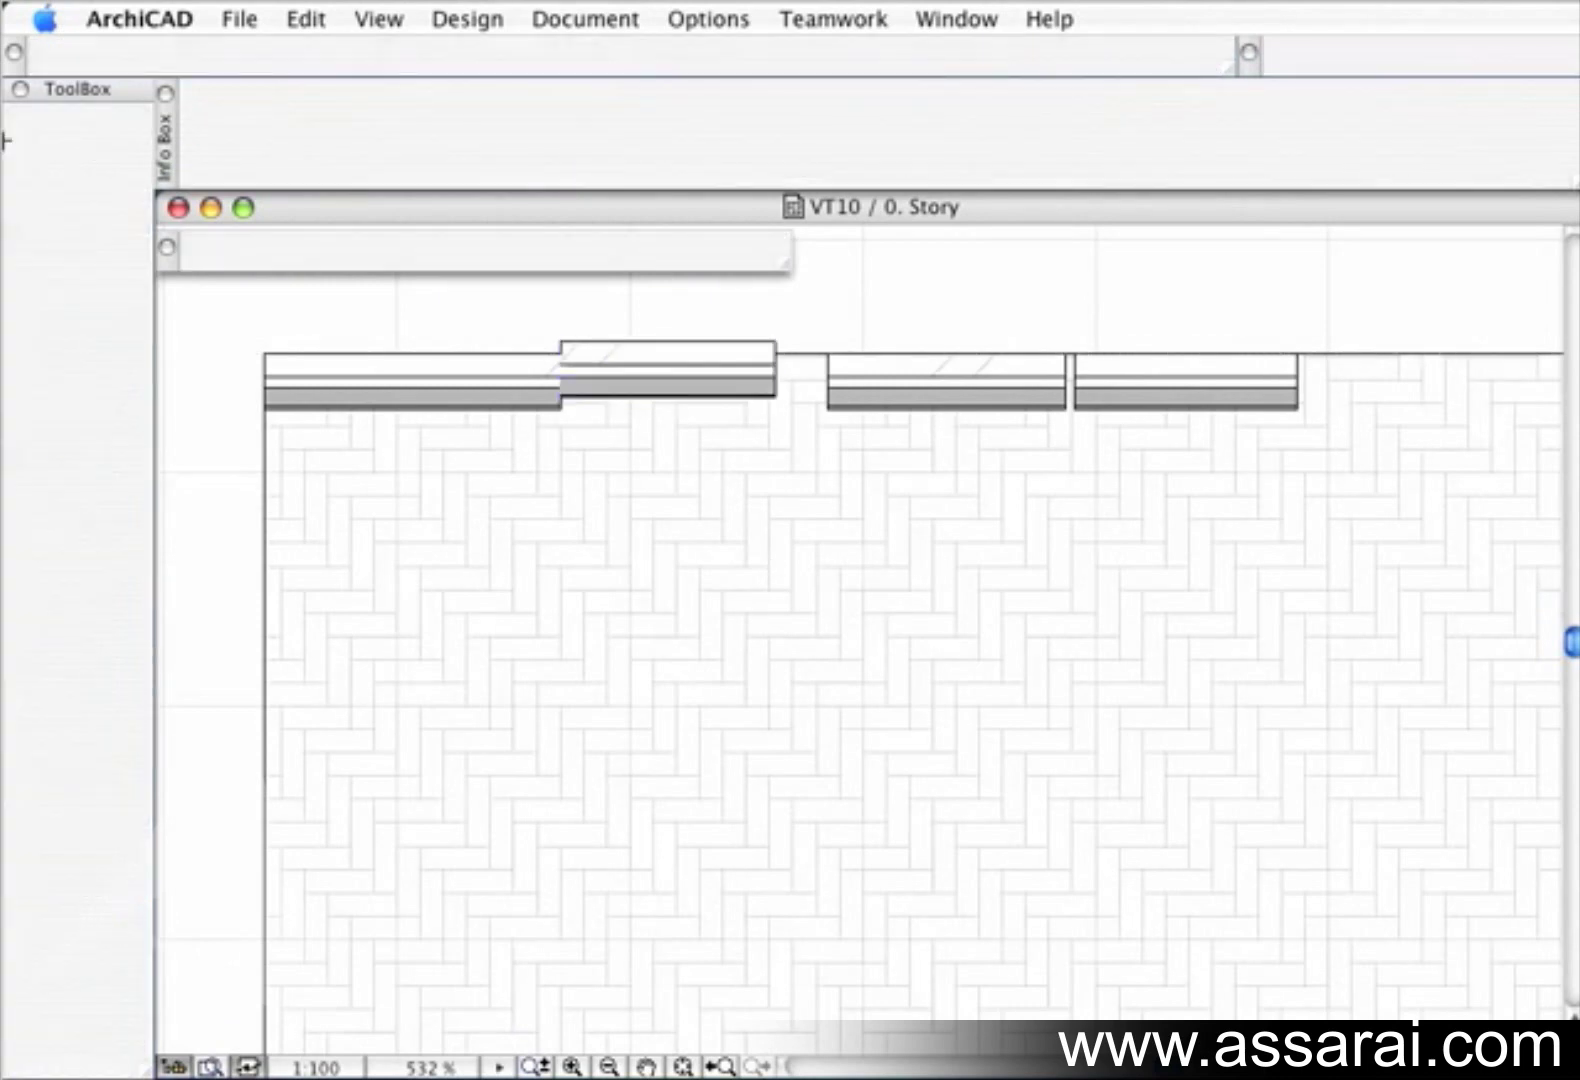
pyautogui.doubleClick(78, 263)
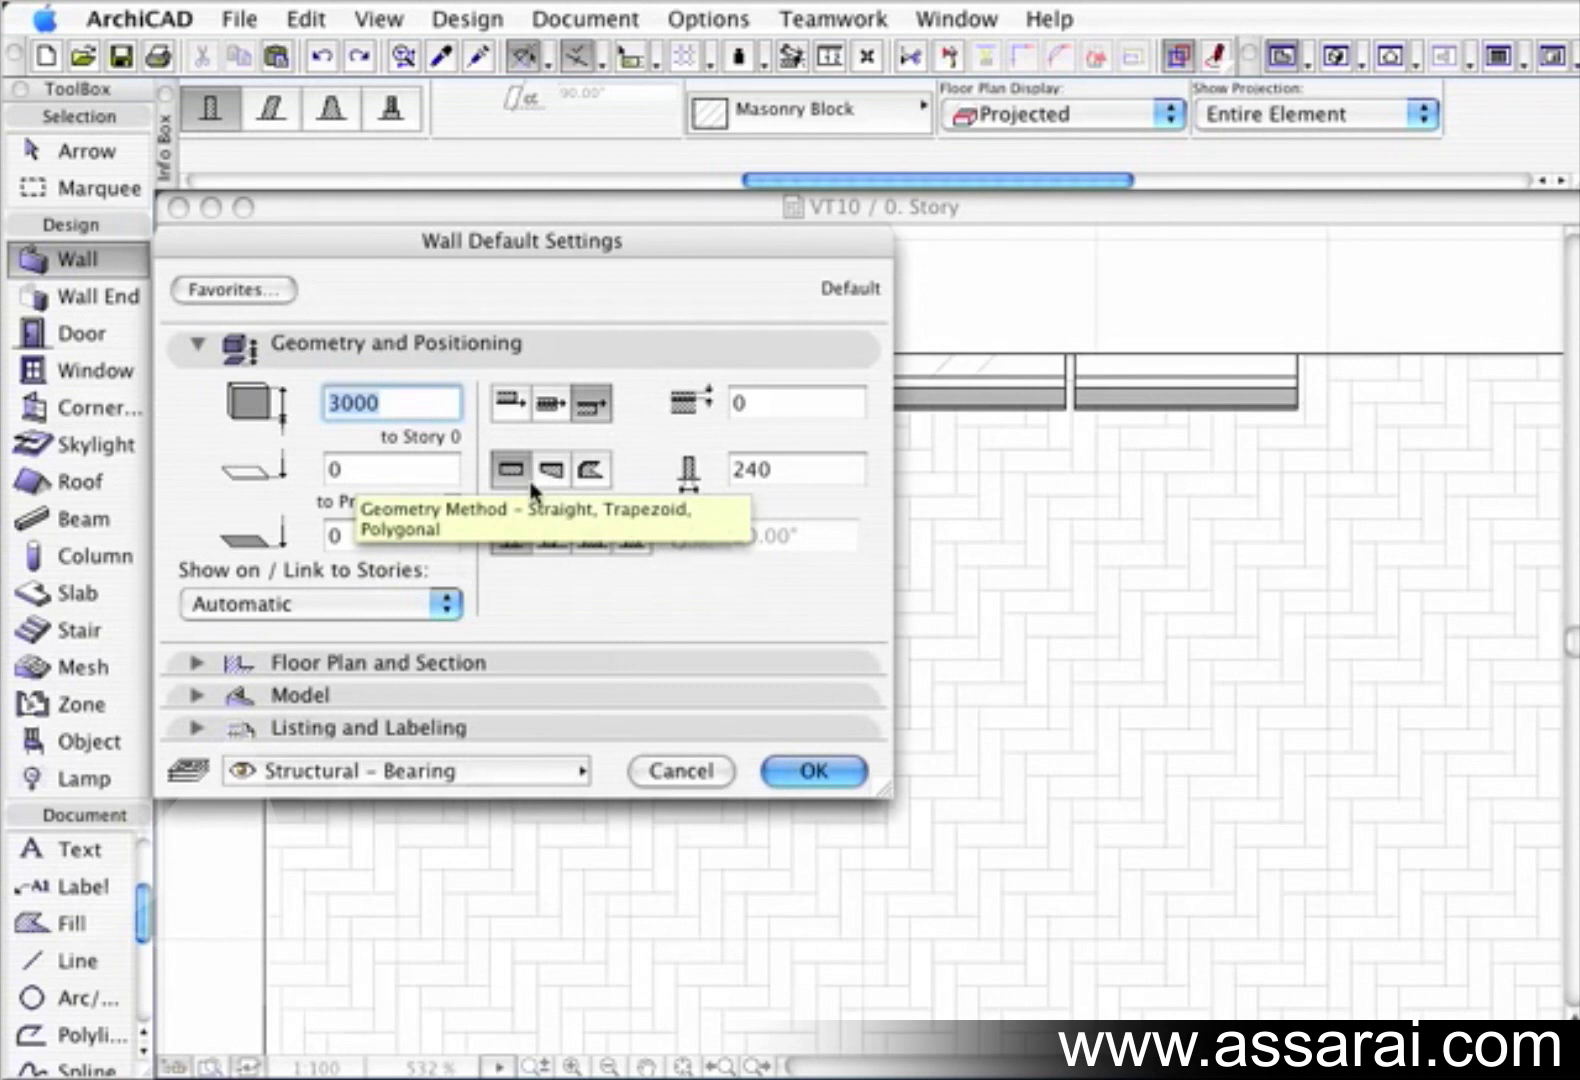
pyautogui.click(805, 771)
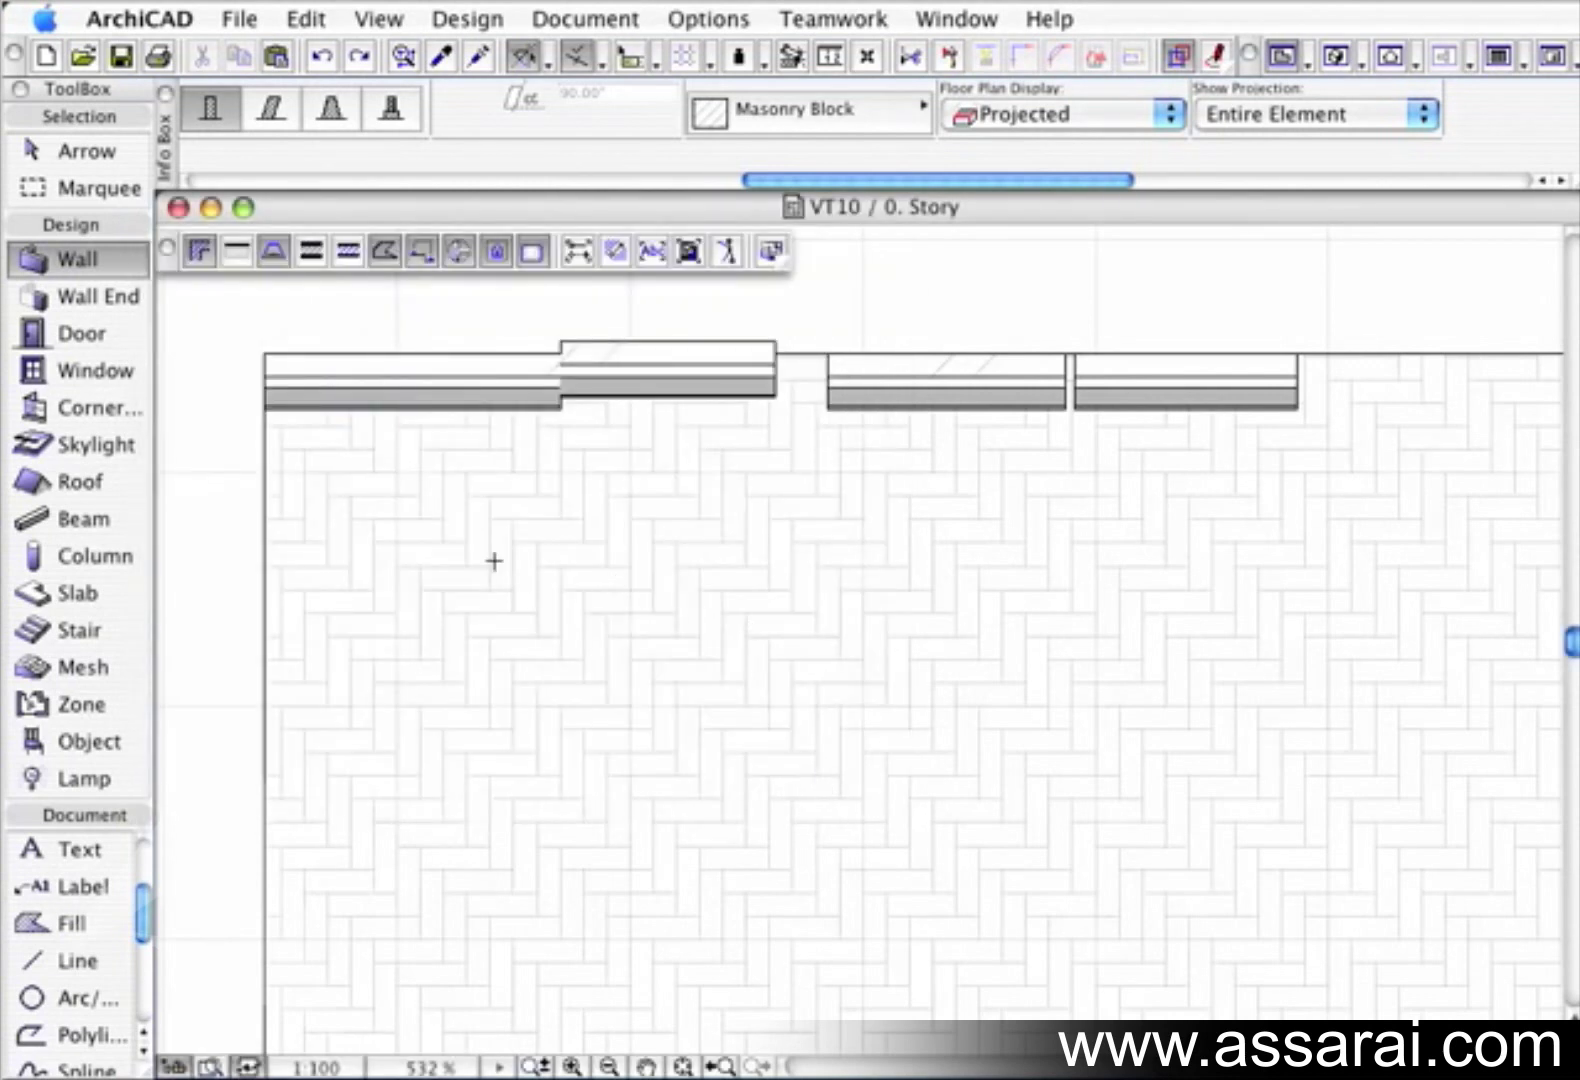
pyautogui.click(436, 541)
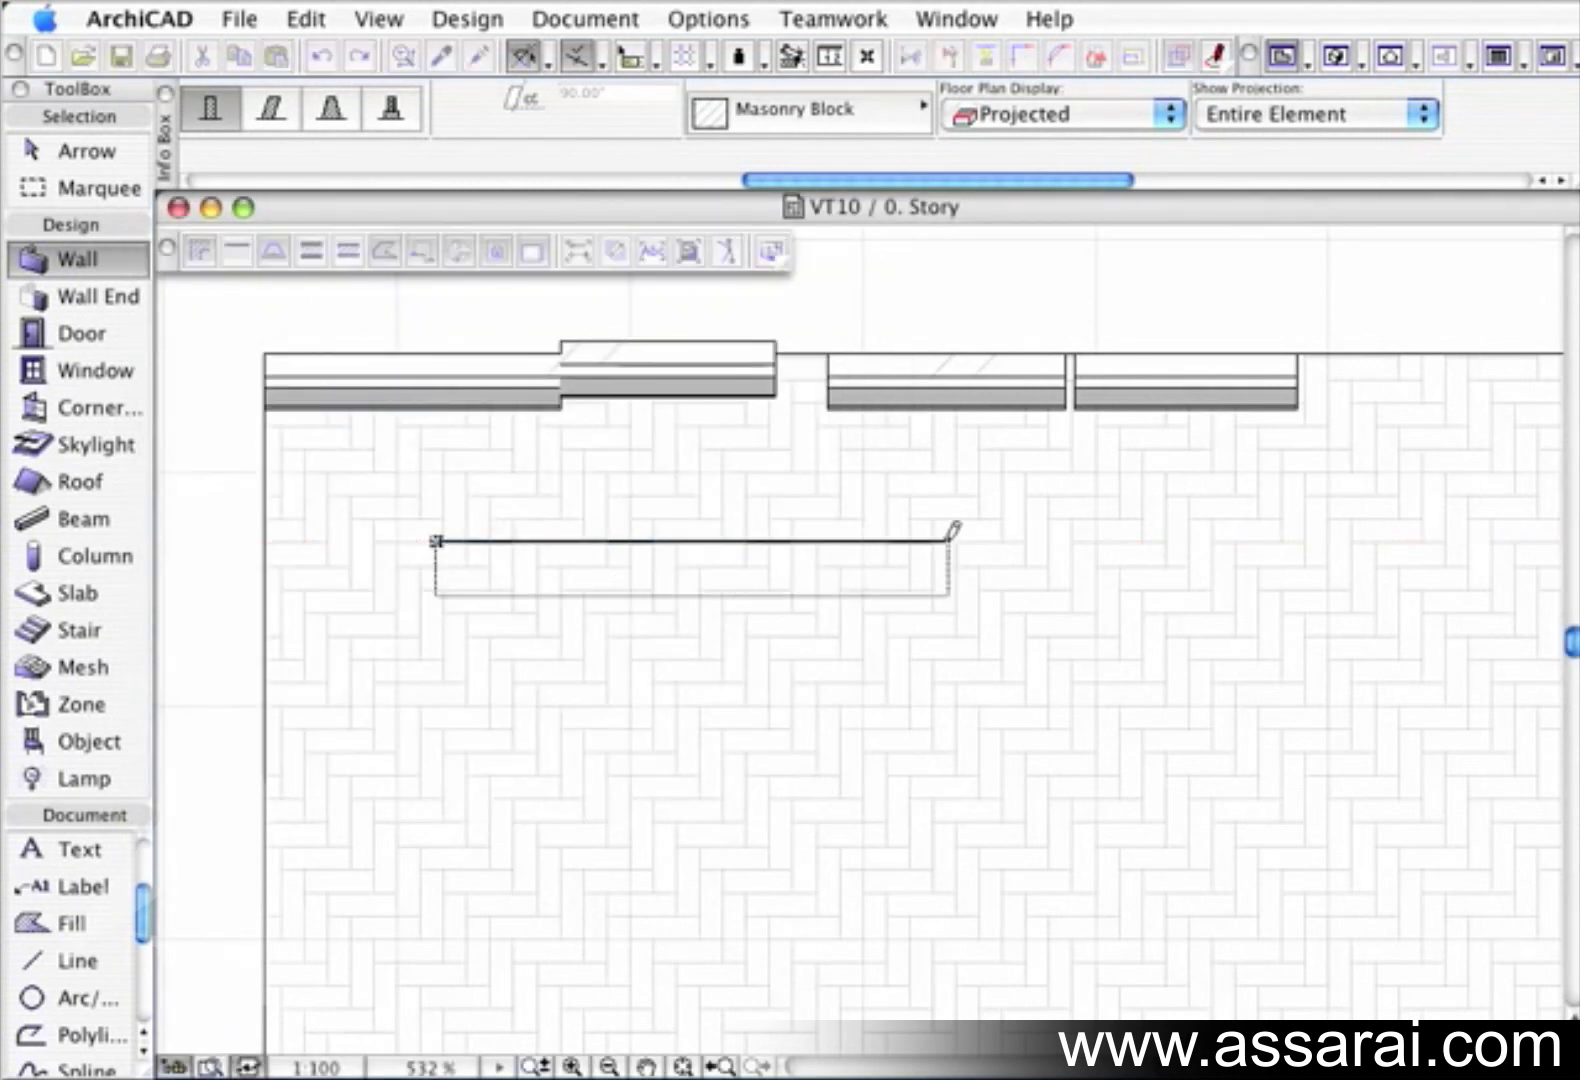
pyautogui.click(948, 541)
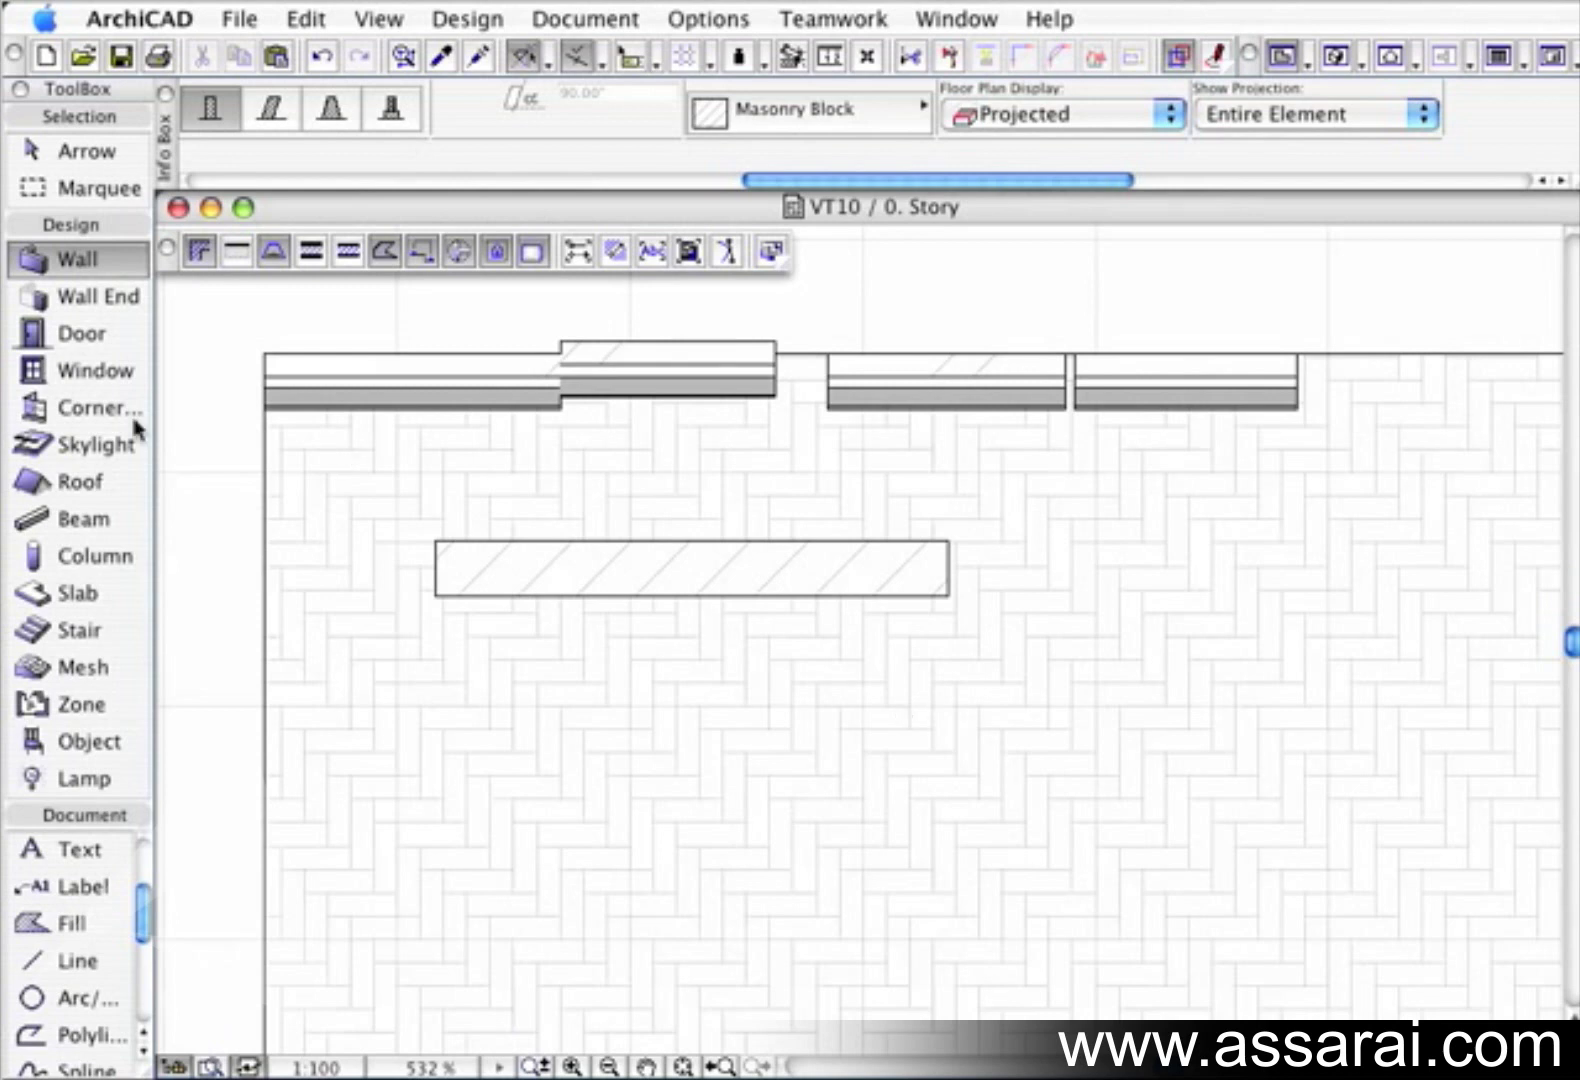
pyautogui.doubleClick(62, 262)
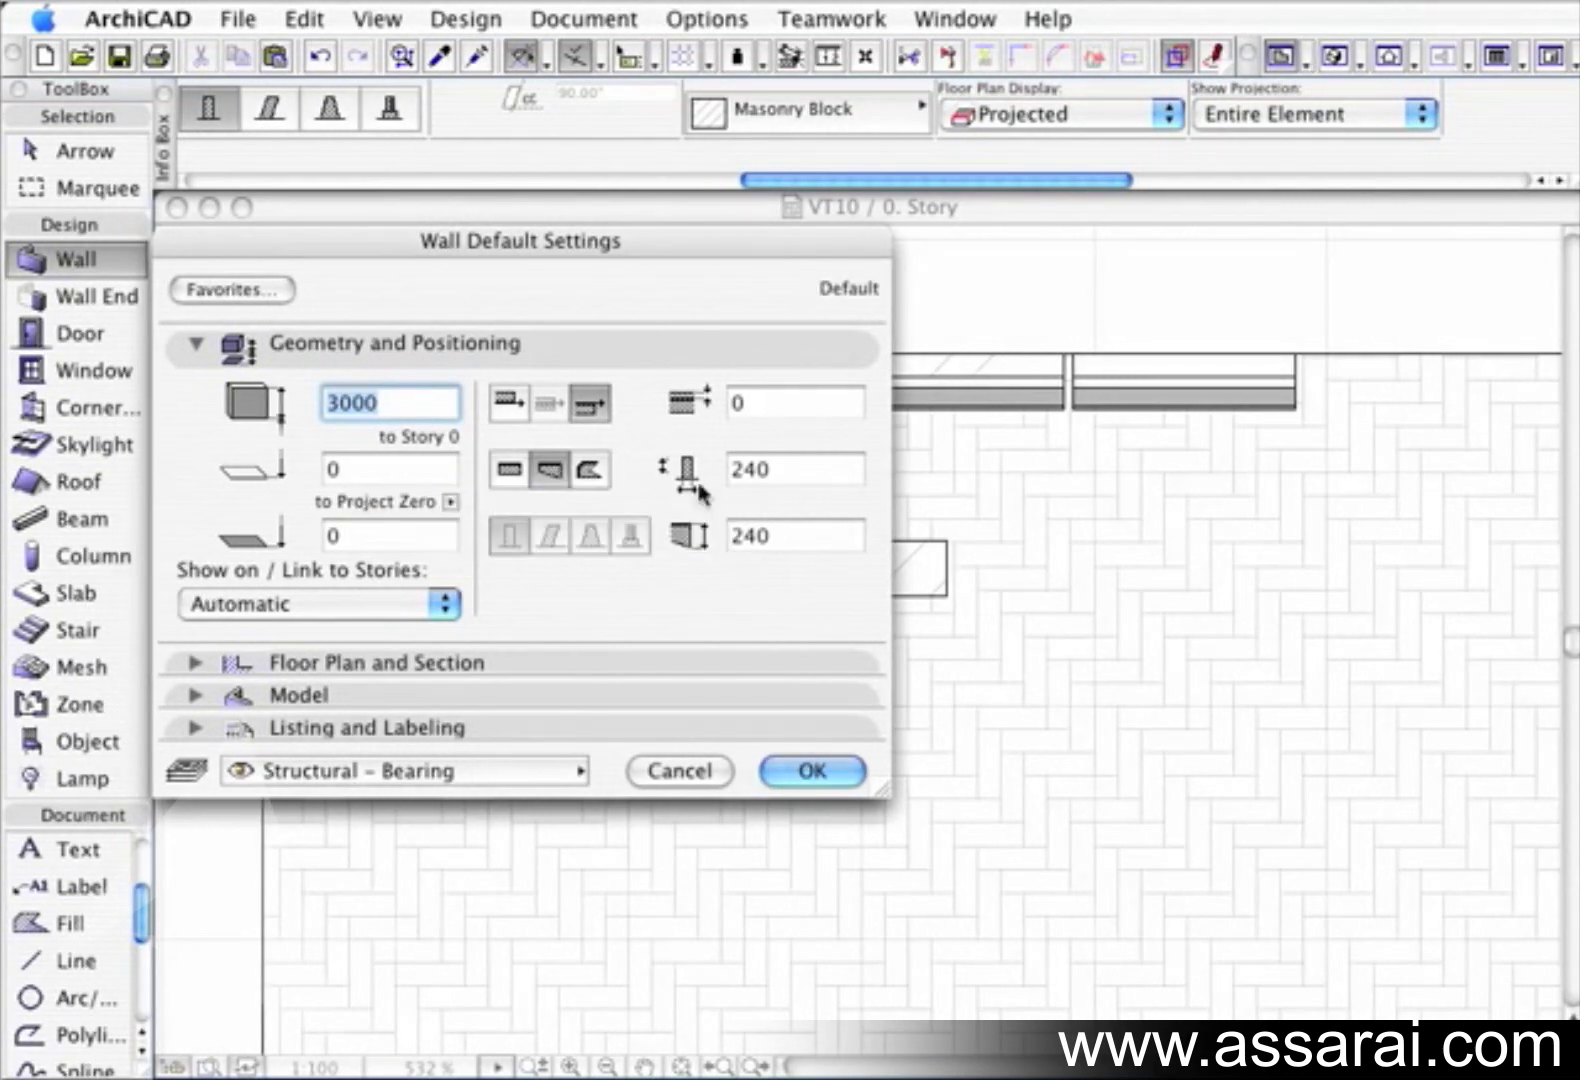
# Set Trapezoid geometry with end thicknesses 50 and 500, and draw the tapered wall below
pyautogui.click(511, 470)
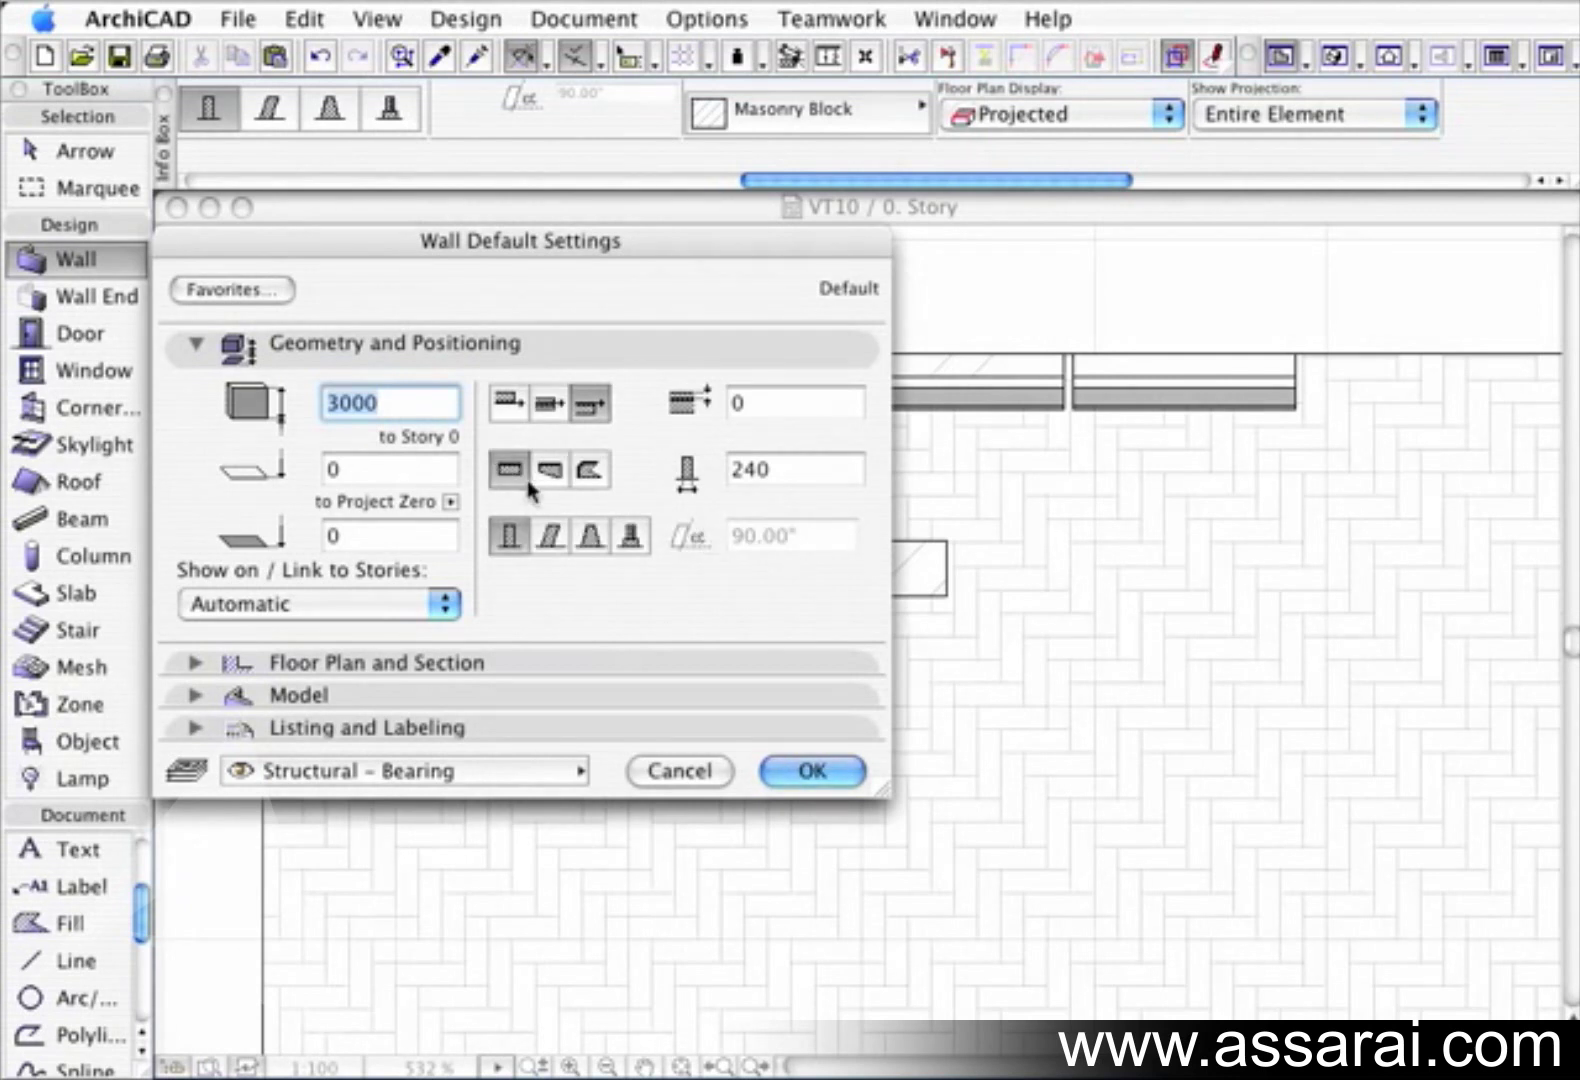
pyautogui.click(550, 470)
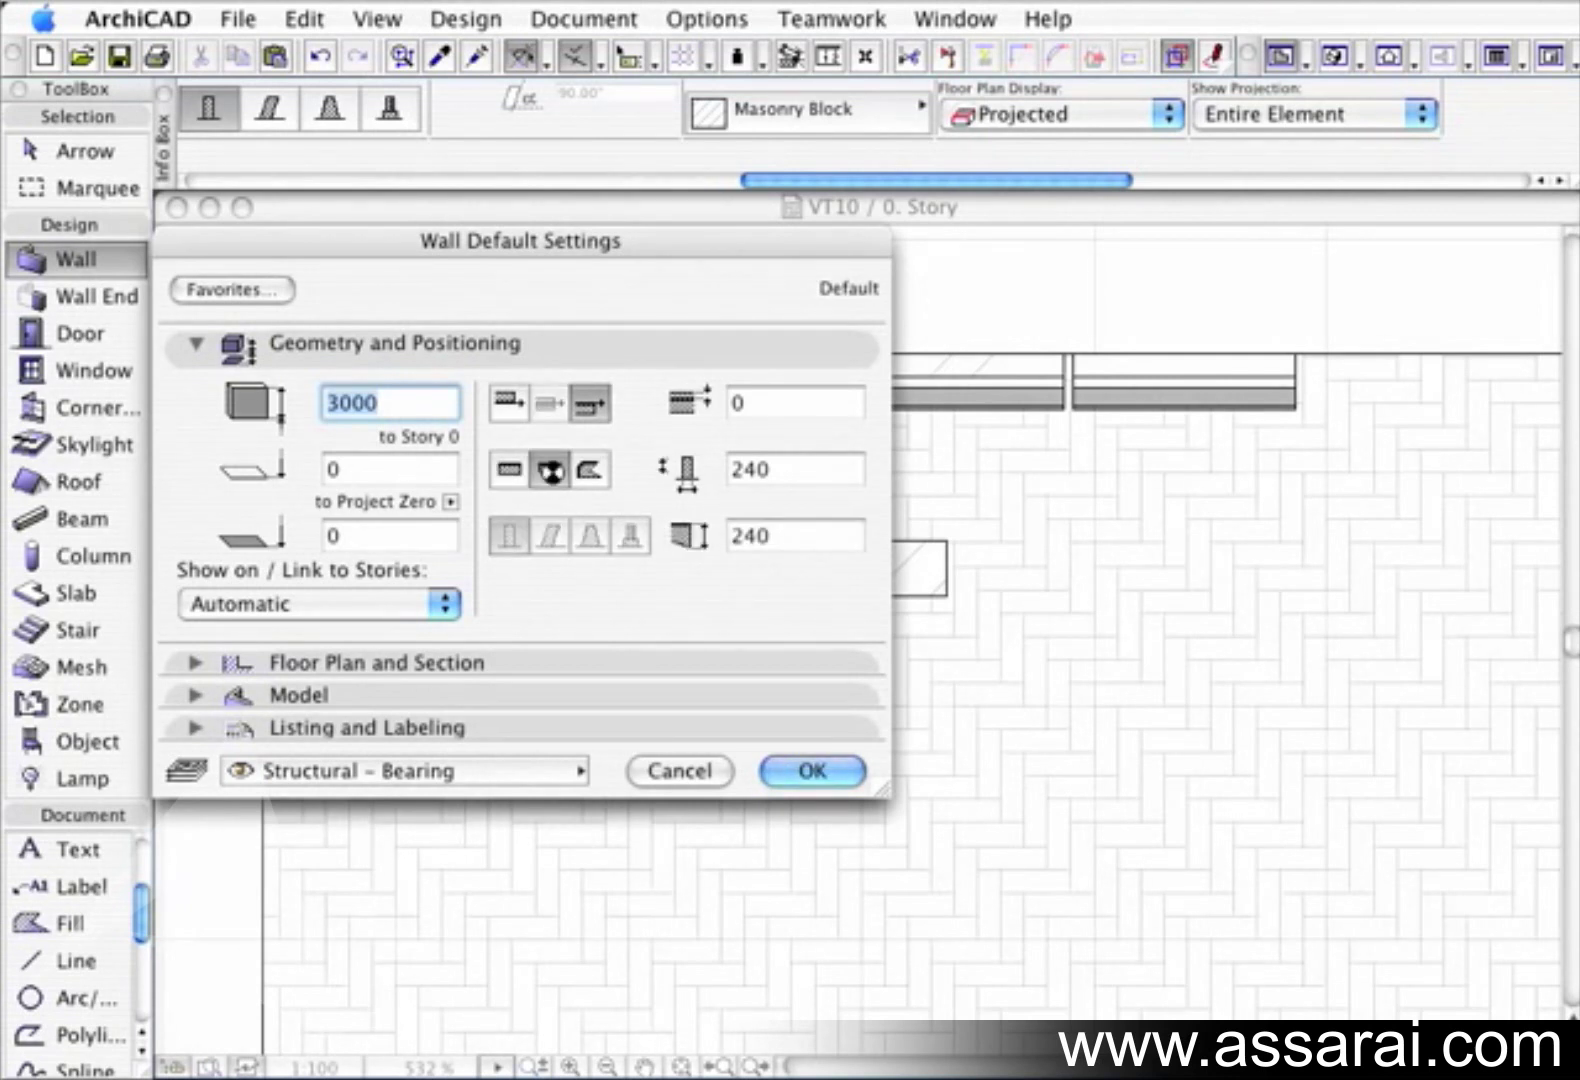
pyautogui.doubleClick(776, 470)
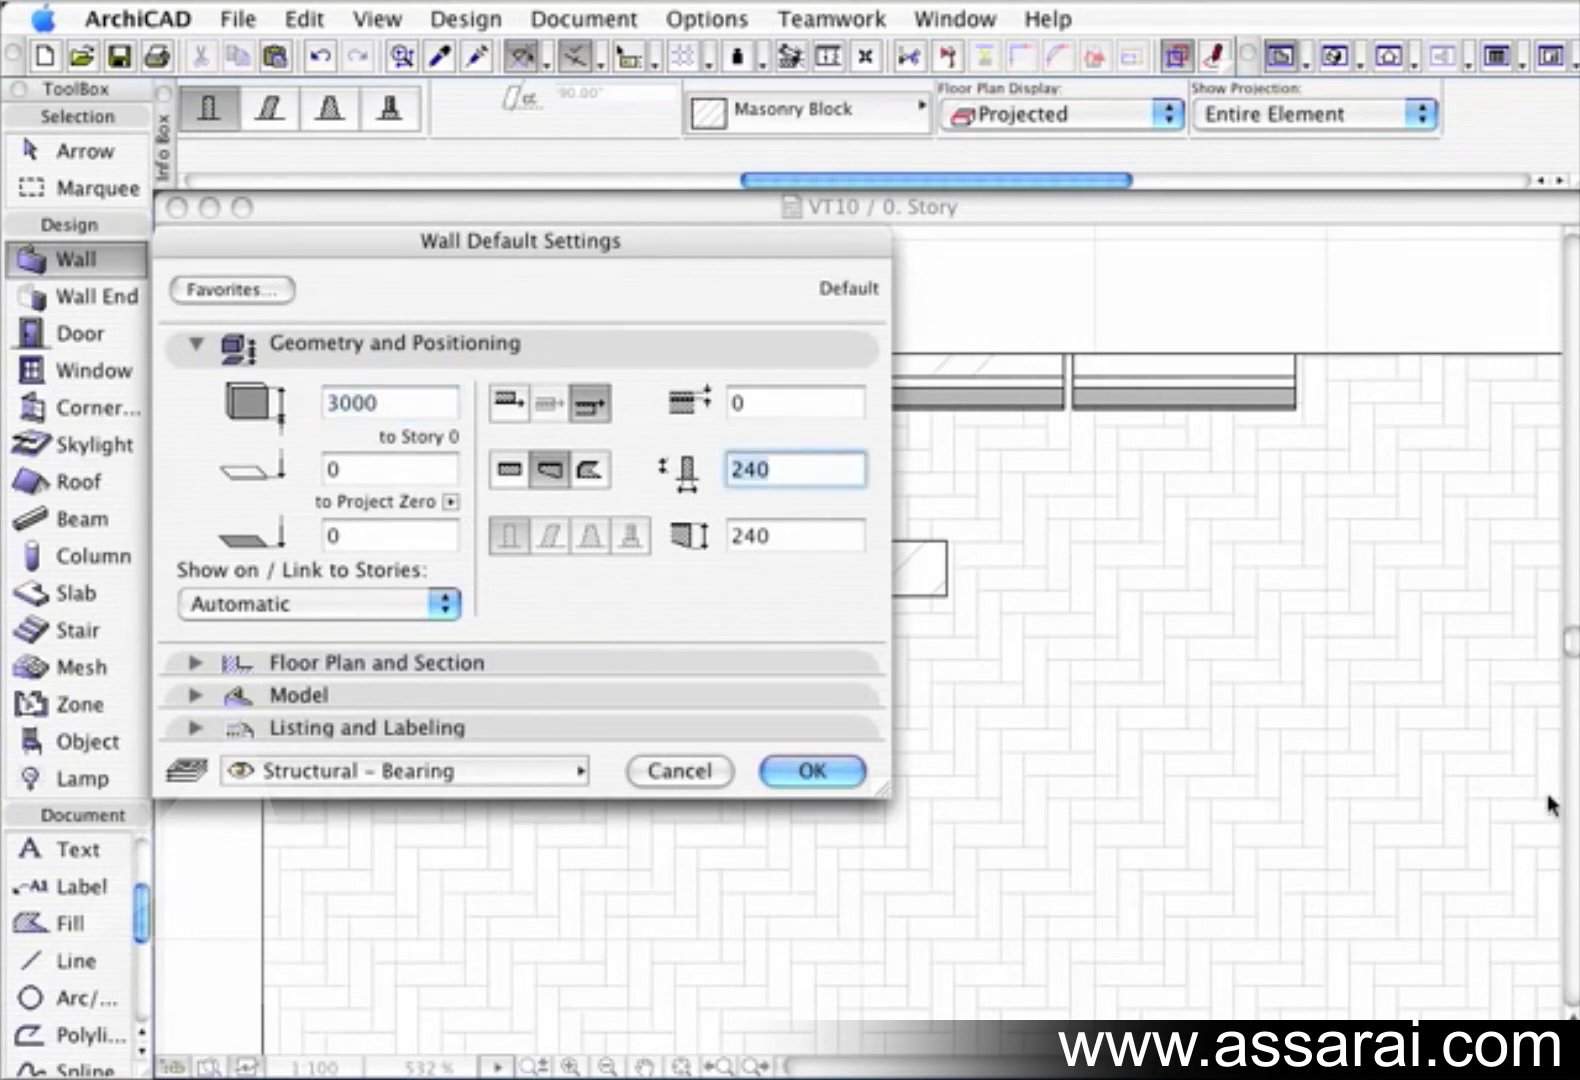
pyautogui.write('50')
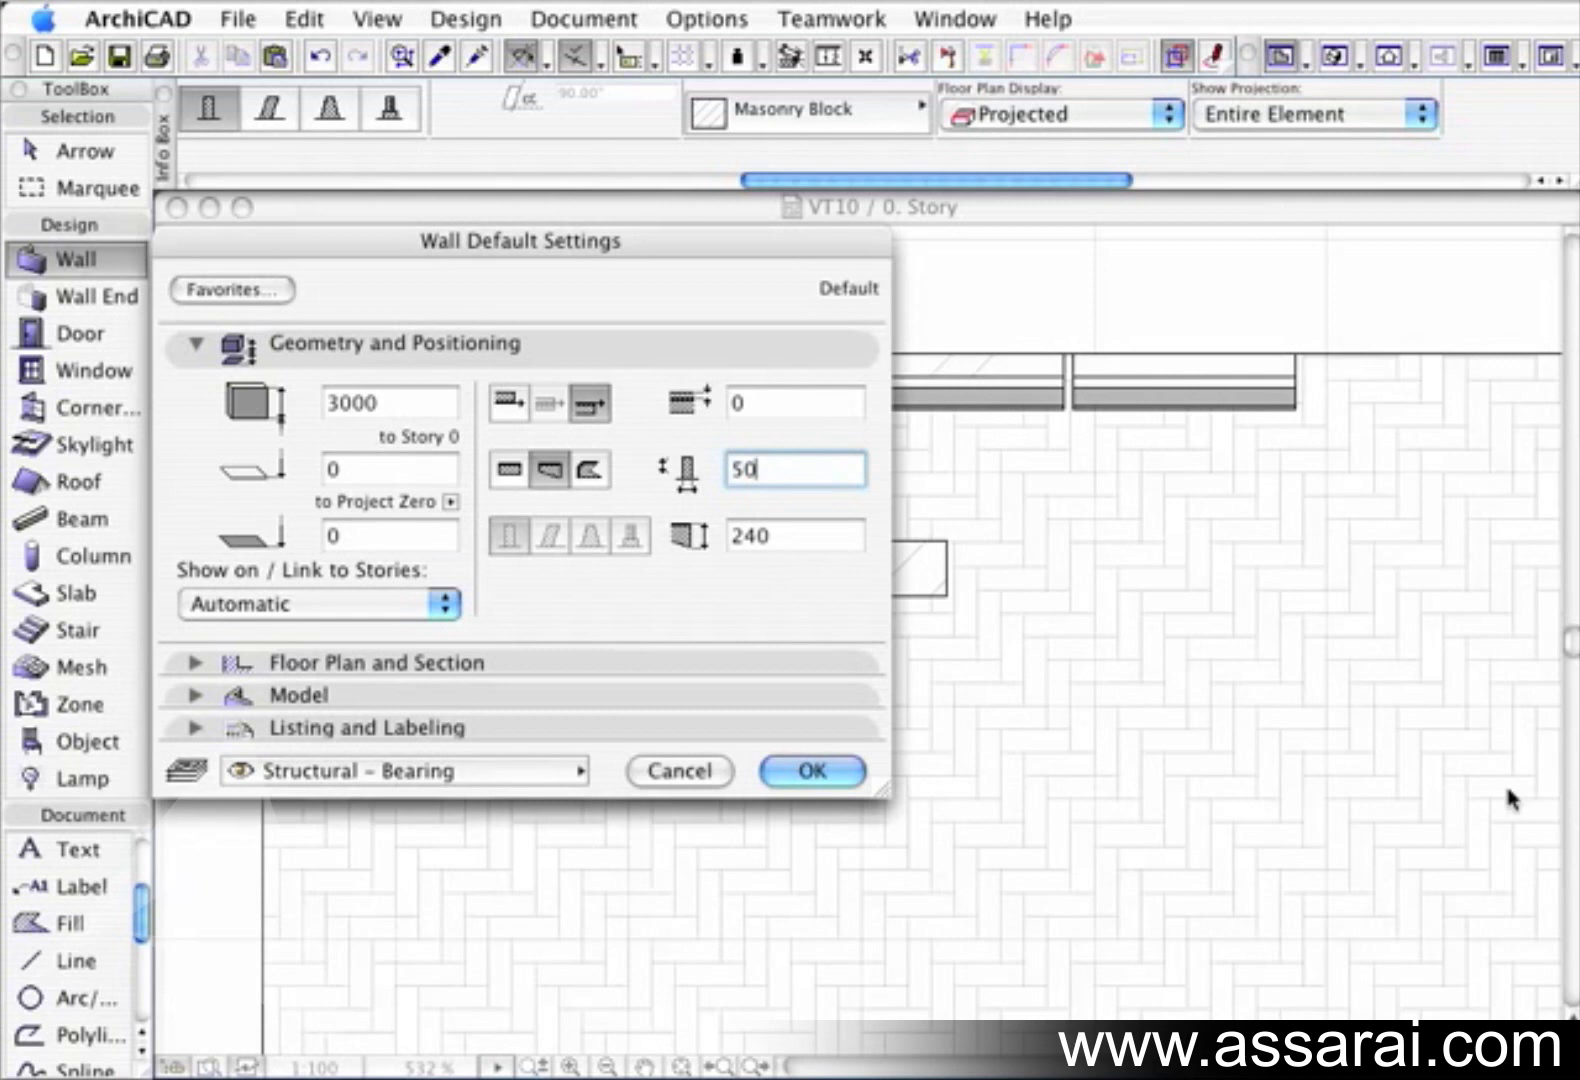
pyautogui.press('Tab')
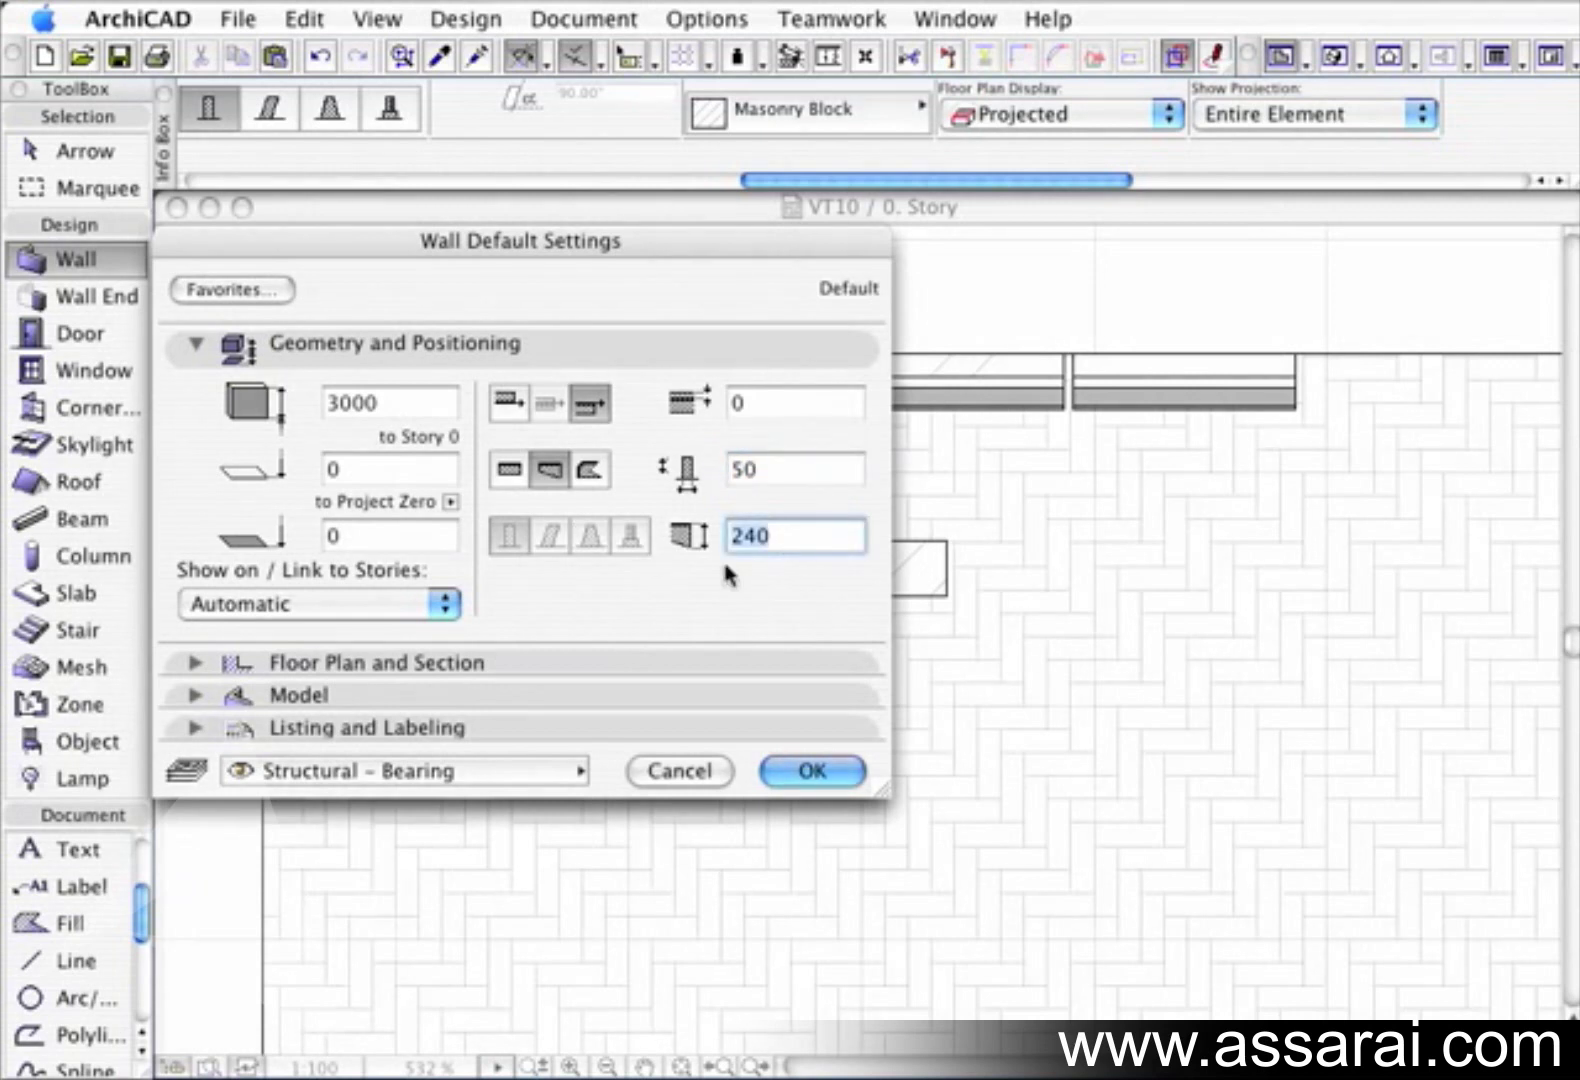
pyautogui.write('500')
pyautogui.click(820, 770)
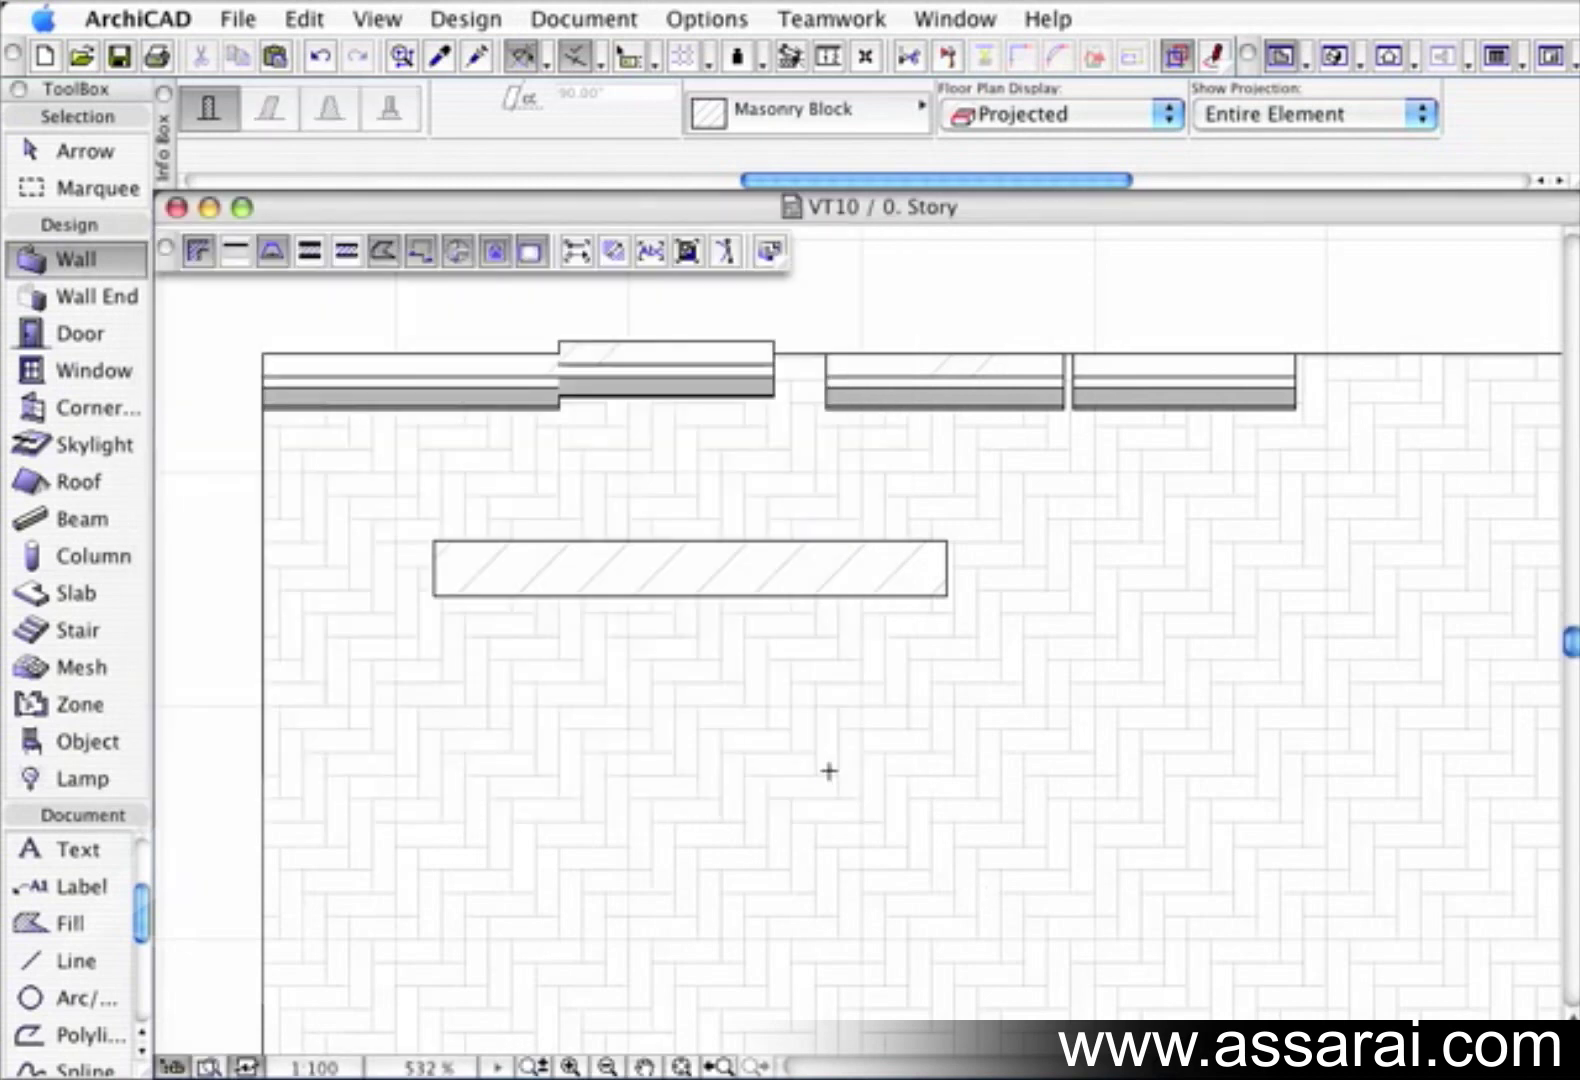
pyautogui.click(449, 712)
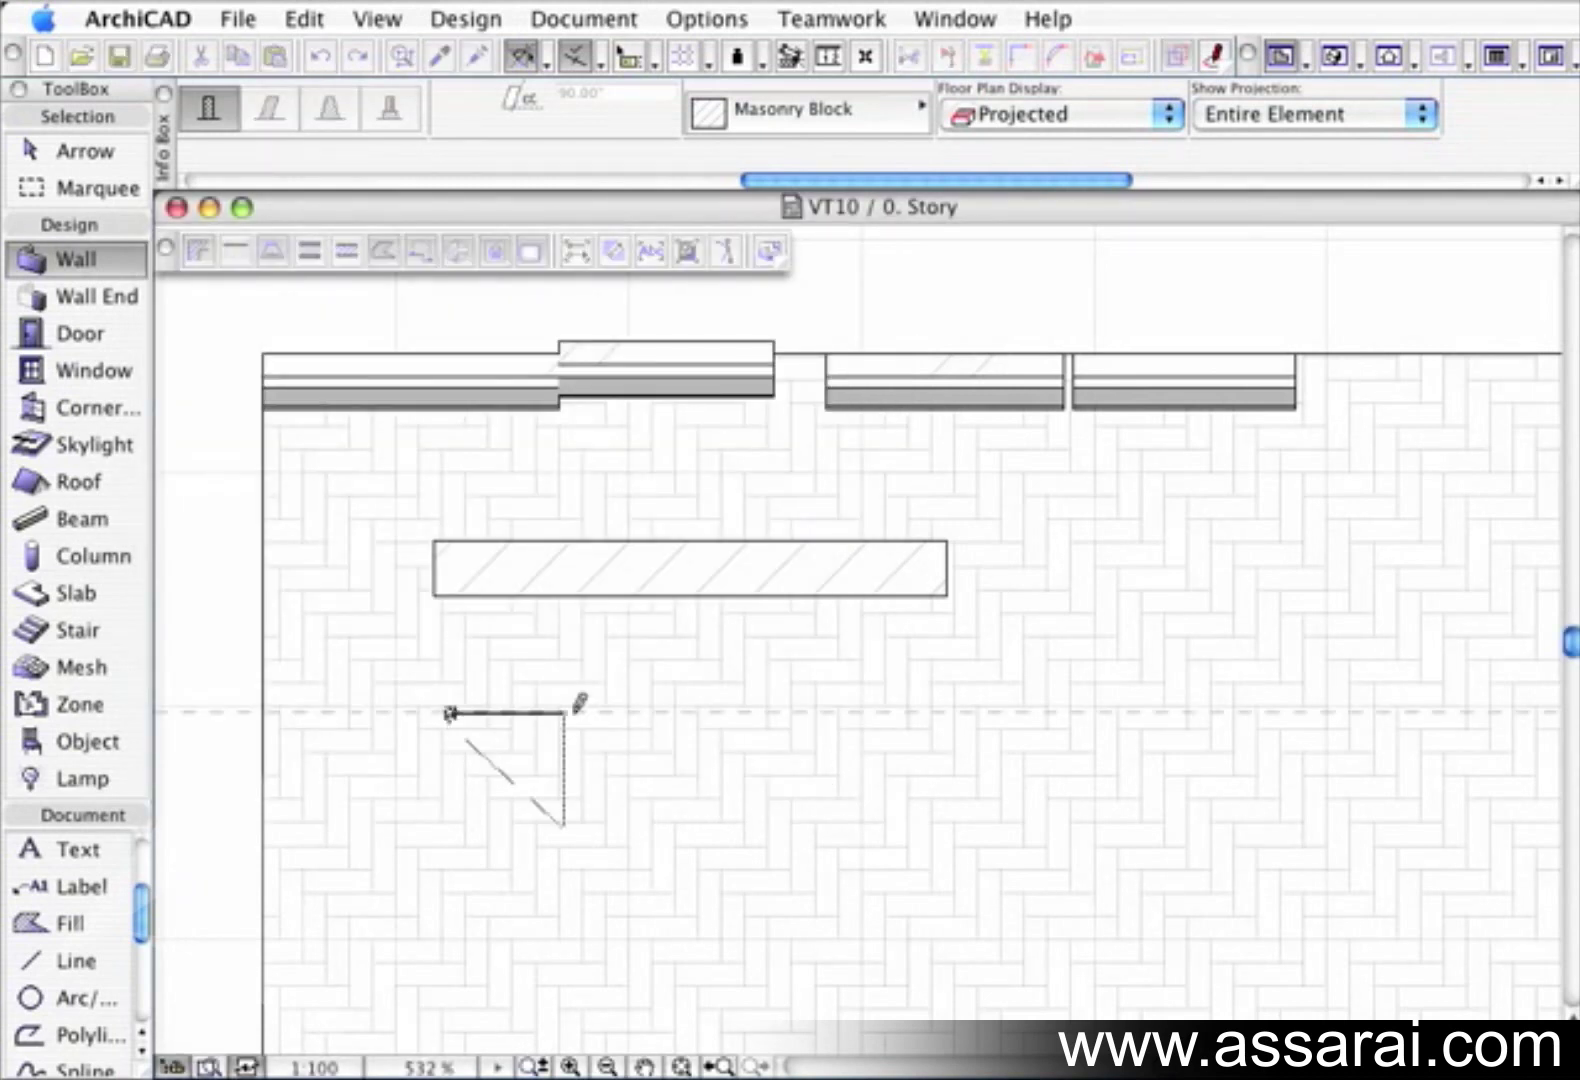
pyautogui.doubleClick(951, 588)
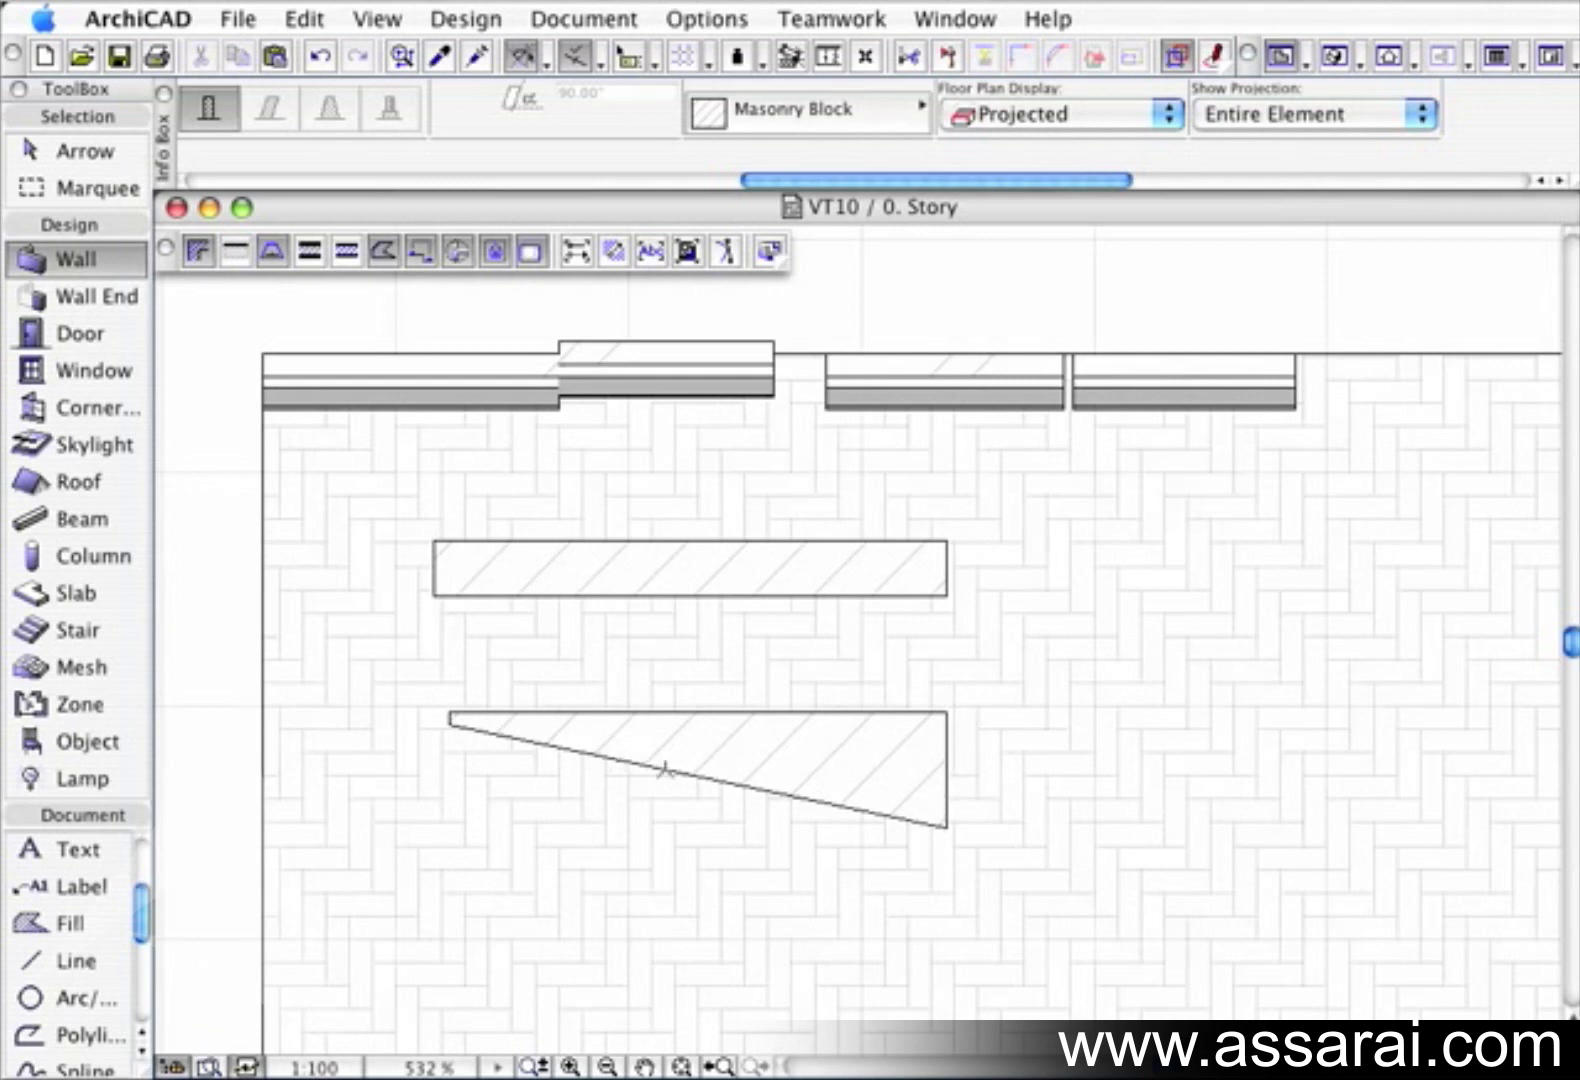
# Set new walls to the Left reference line with Polygonal geometry
pyautogui.doubleClick(50, 262)
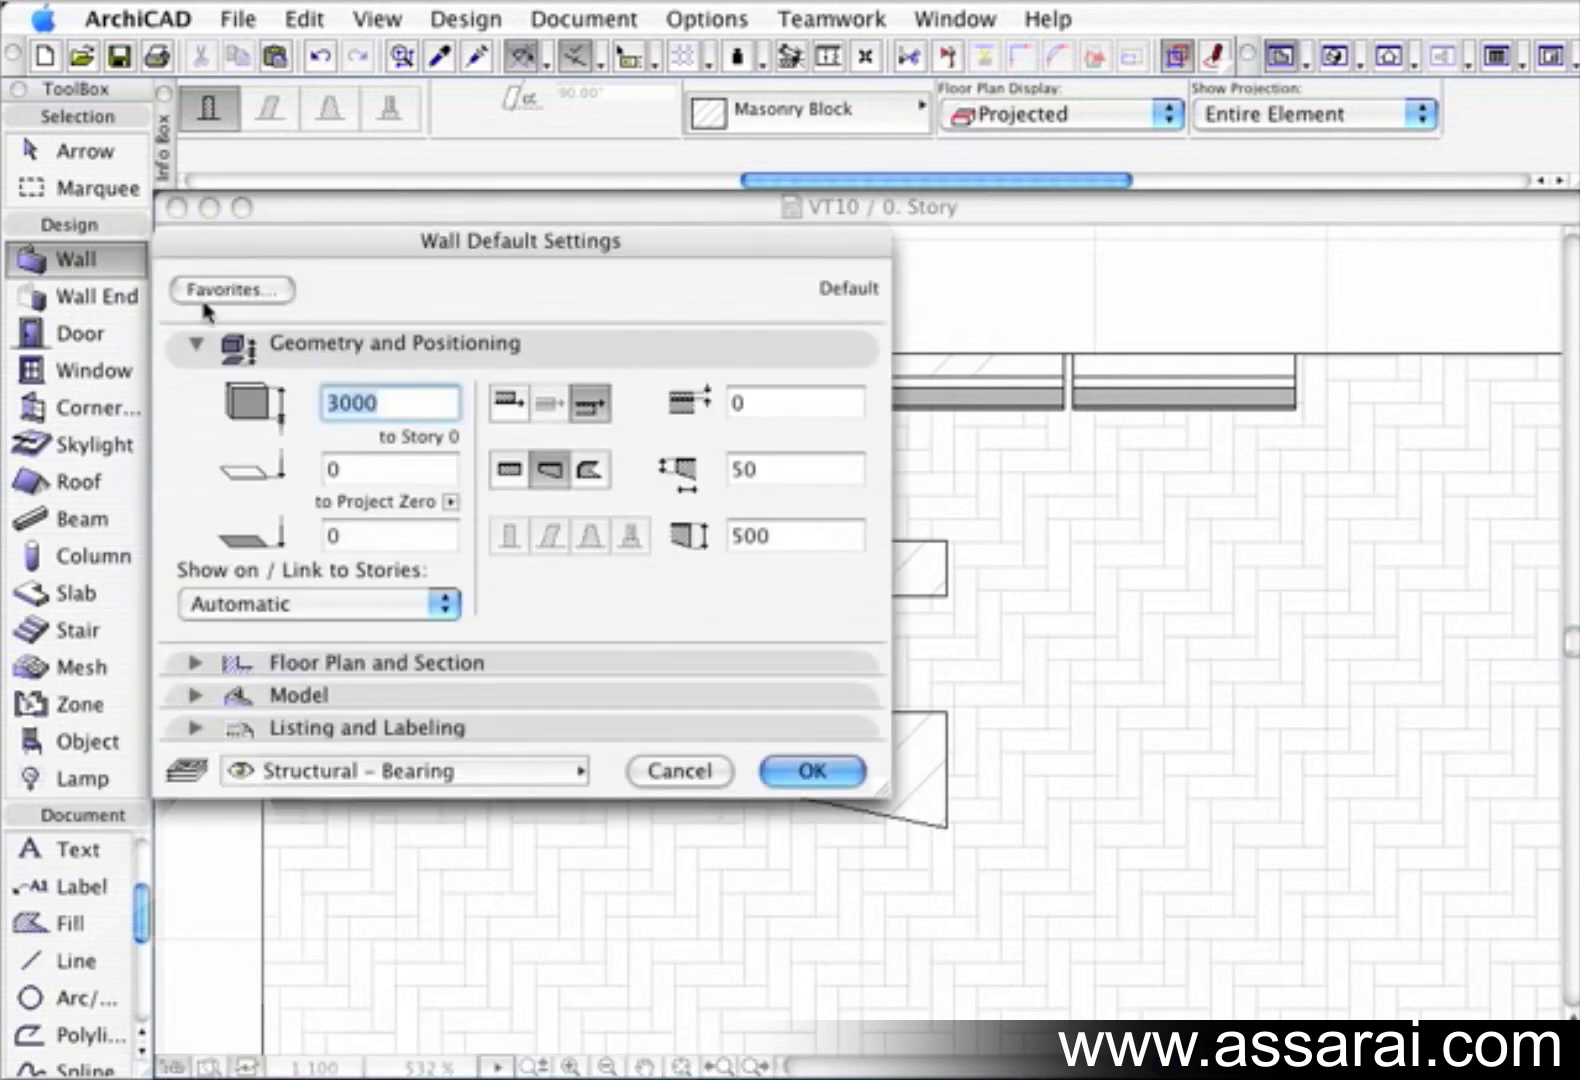
pyautogui.click(509, 402)
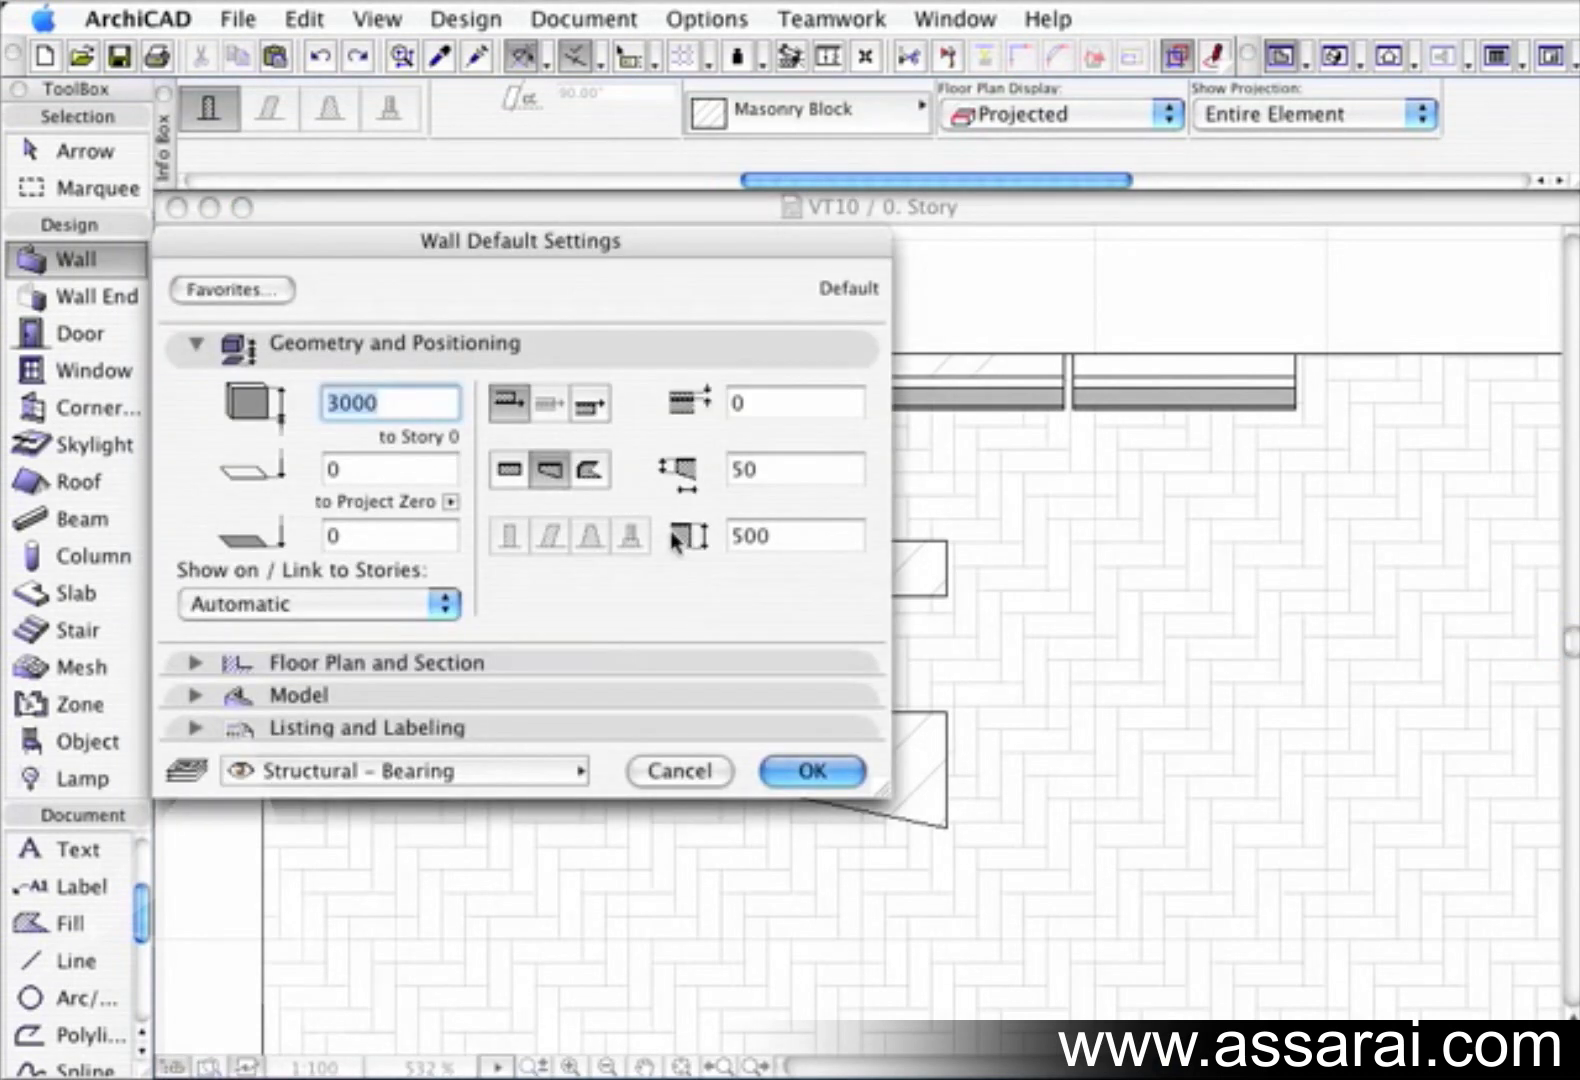
pyautogui.click(590, 470)
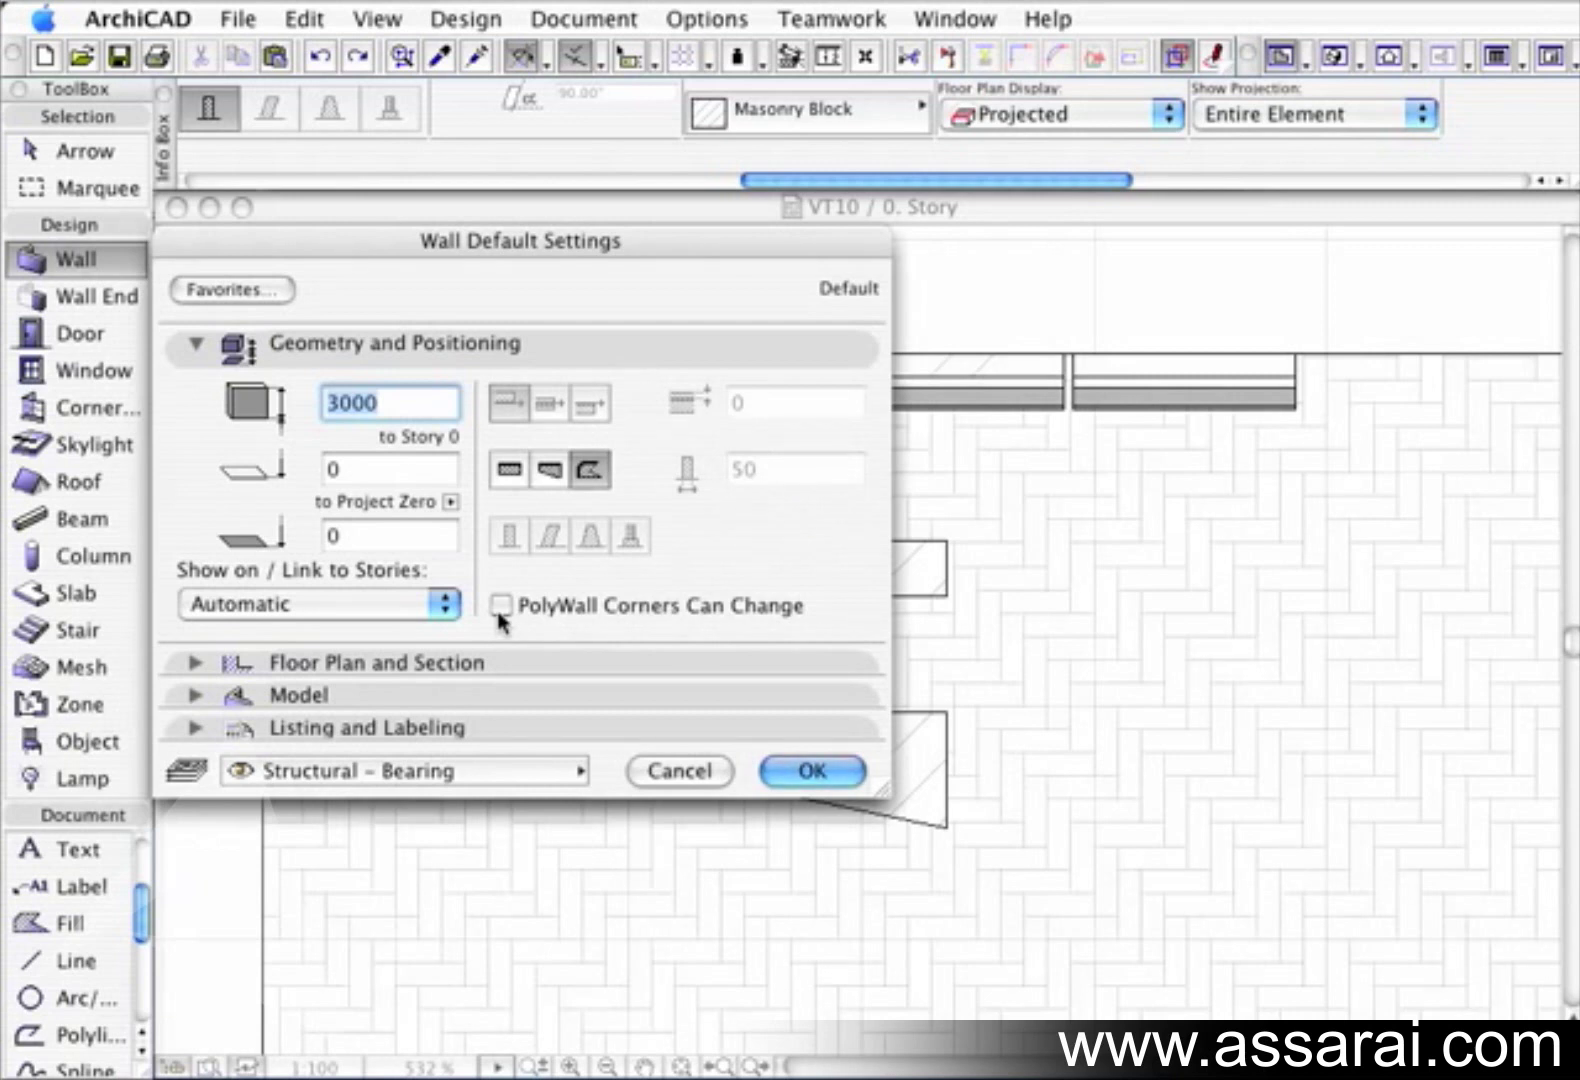
pyautogui.click(808, 775)
# Draw the notched five-sided polygonal wall on an empty area of the slab
pyautogui.moveTo(853, 935); pyautogui.dragTo(966, 418, button='middle')
pyautogui.moveTo(996, 736); pyautogui.dragTo(900, 580, button='middle')
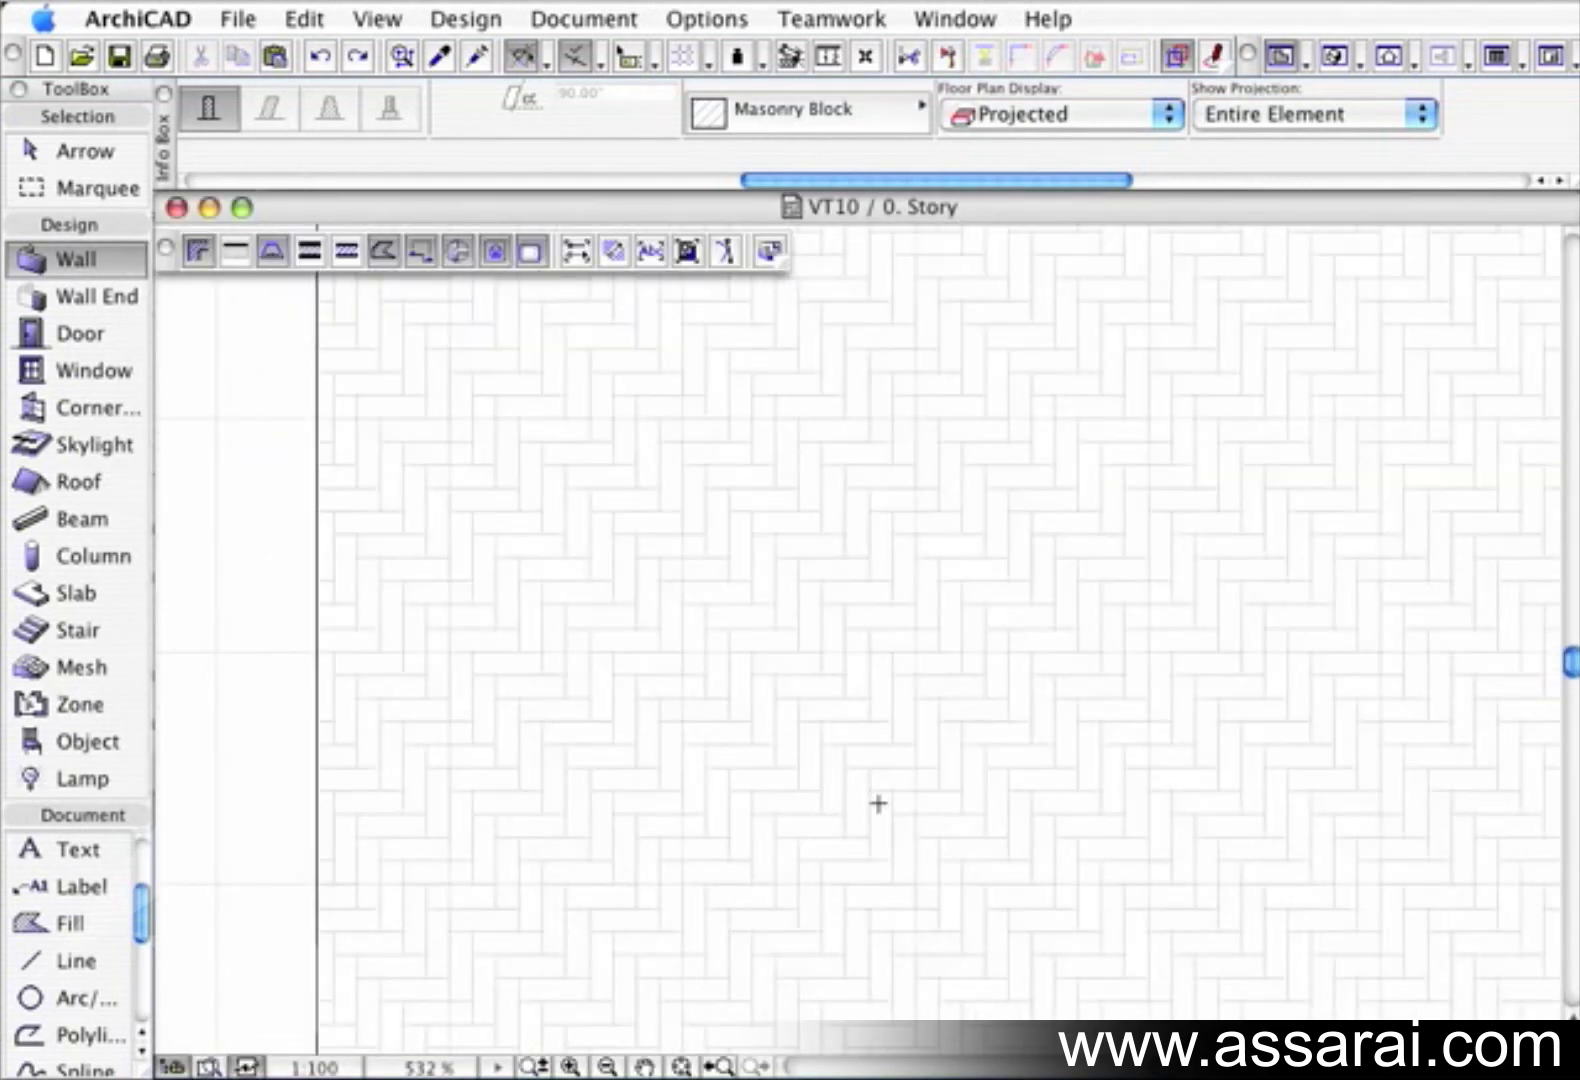
pyautogui.click(924, 580)
pyautogui.click(924, 910)
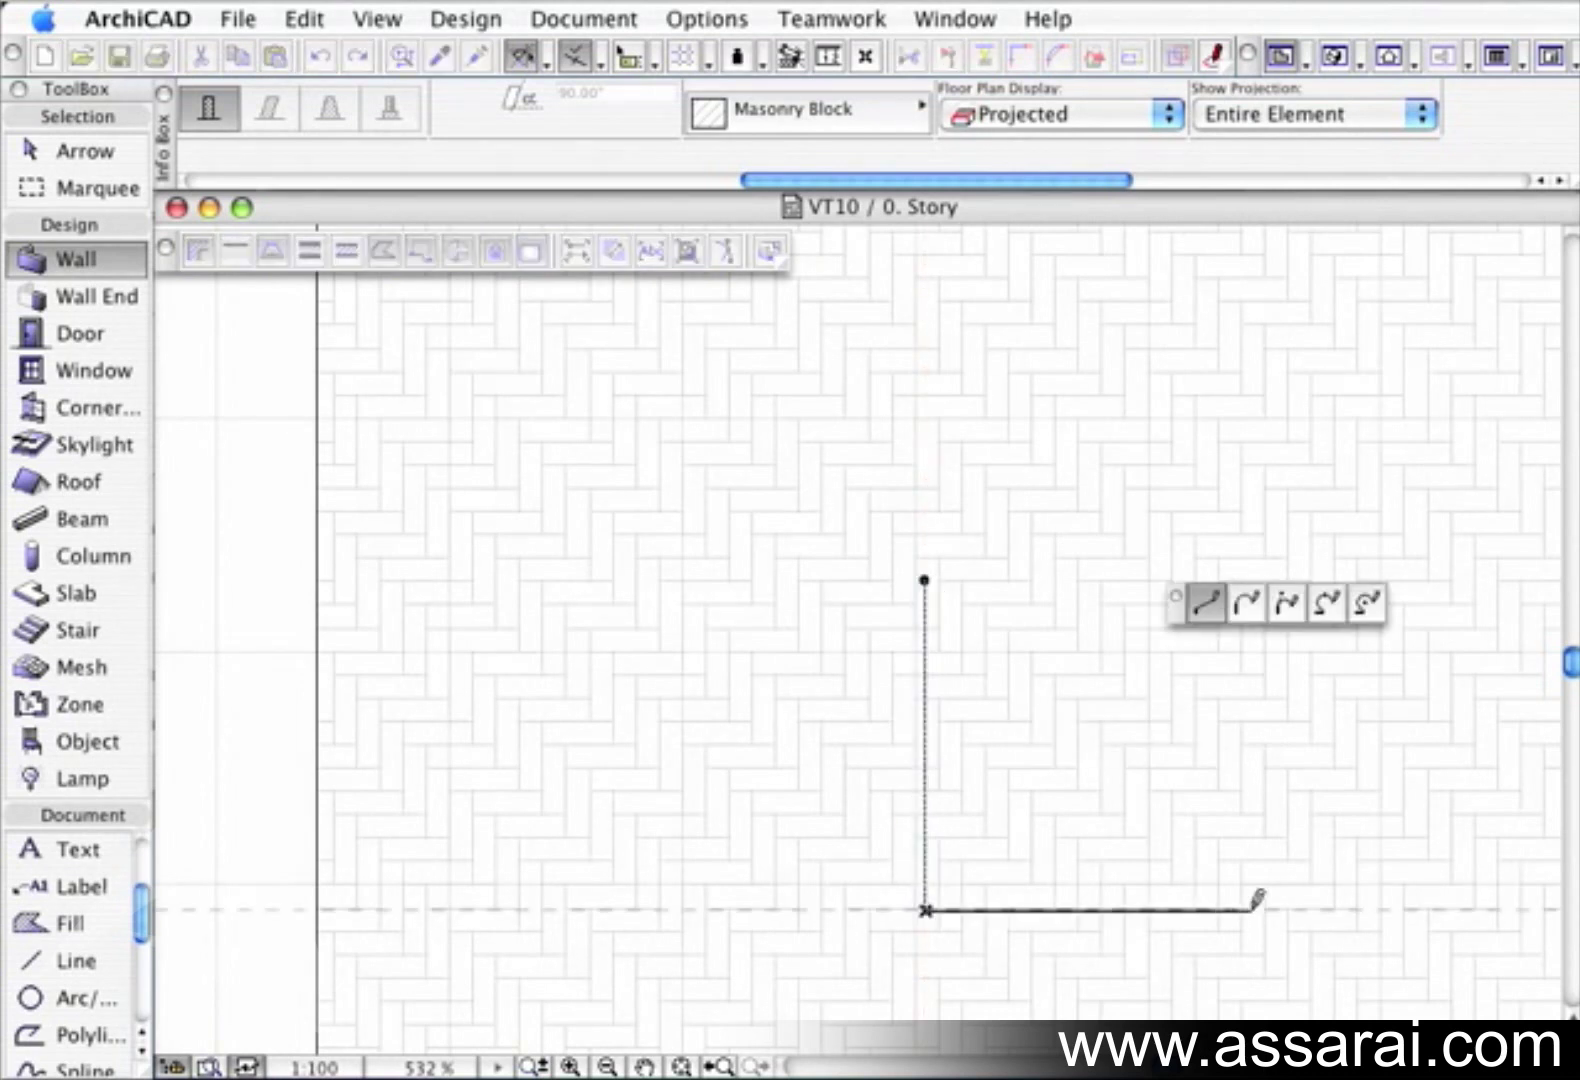
pyautogui.click(1262, 910)
pyautogui.click(1078, 783)
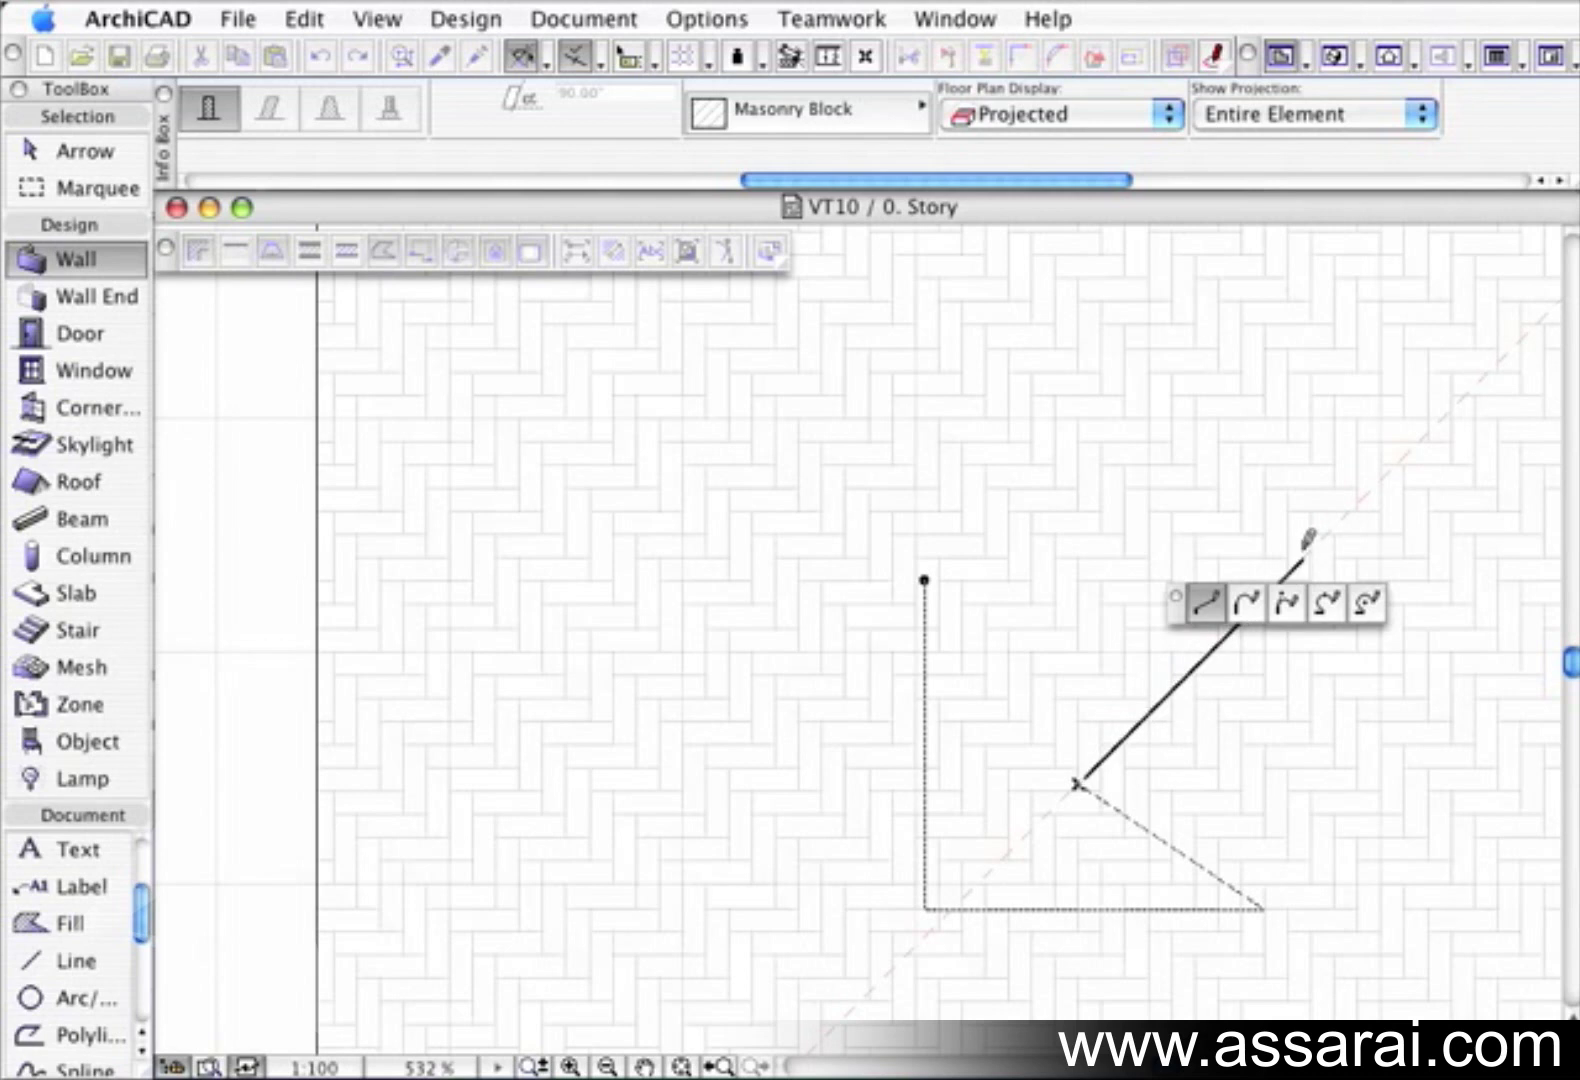
pyautogui.click(1310, 550)
pyautogui.click(925, 576)
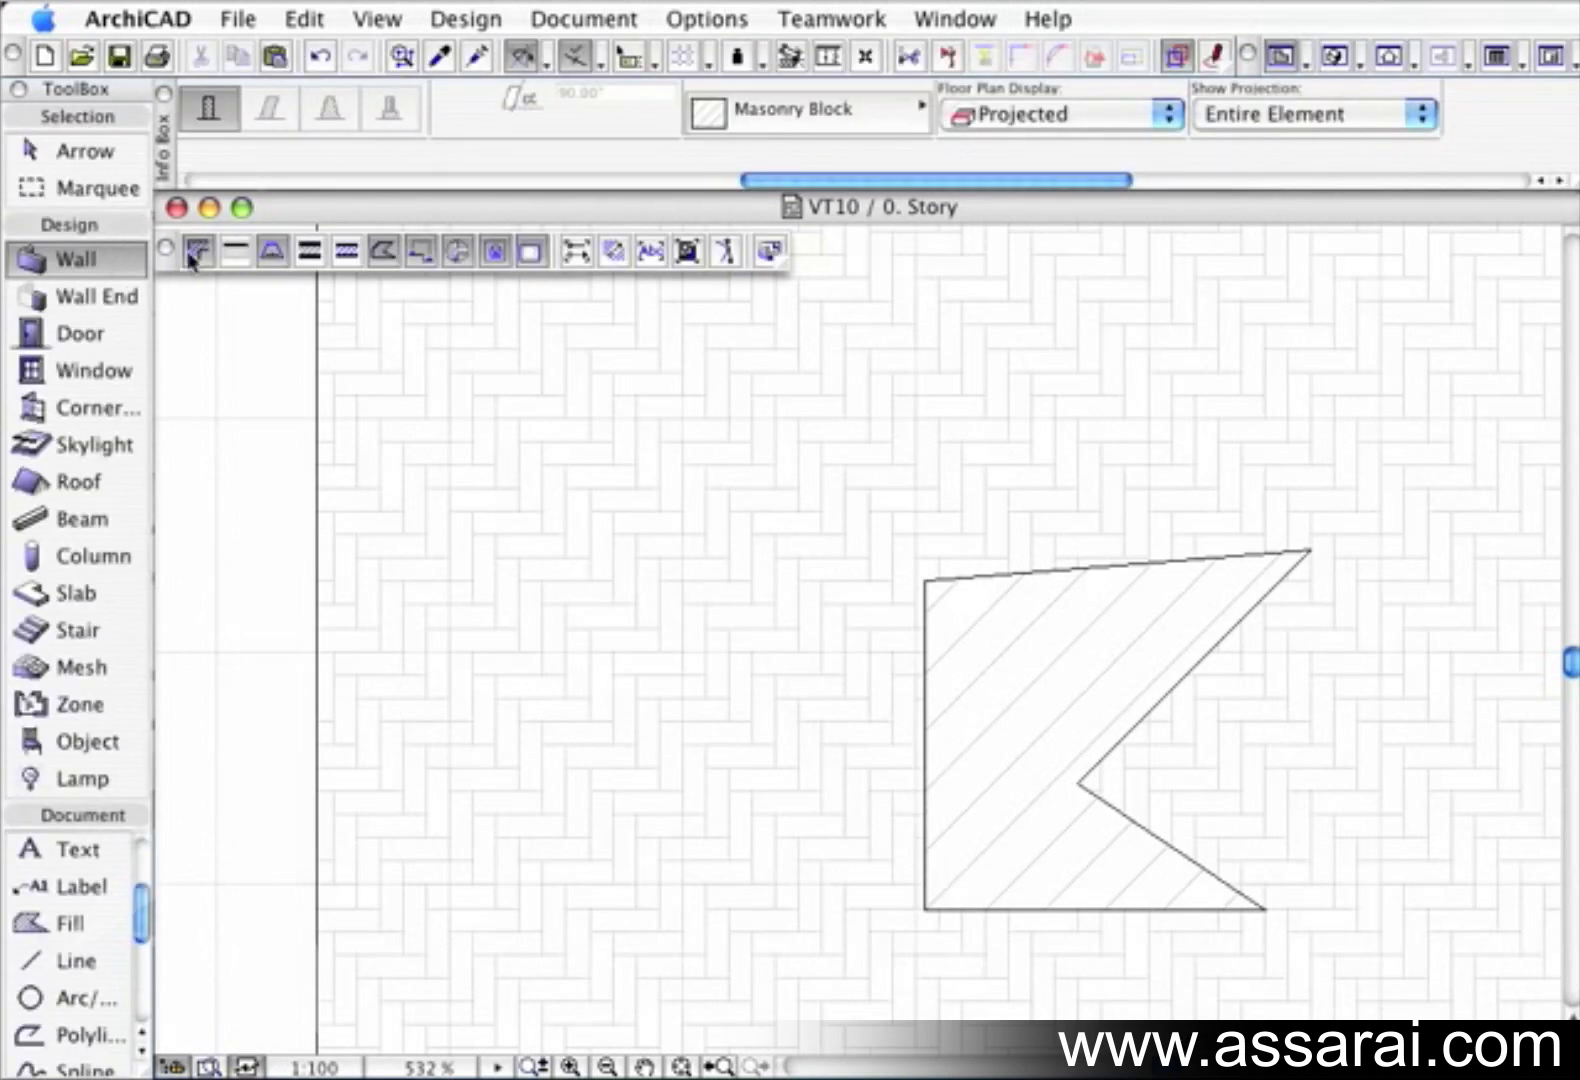
pyautogui.hscroll(5, 675, 110)
# Draw a thin straight wall diagonally up-right from the polygonal wall's top-left corner
pyautogui.hscroll(-3, 675, 110)
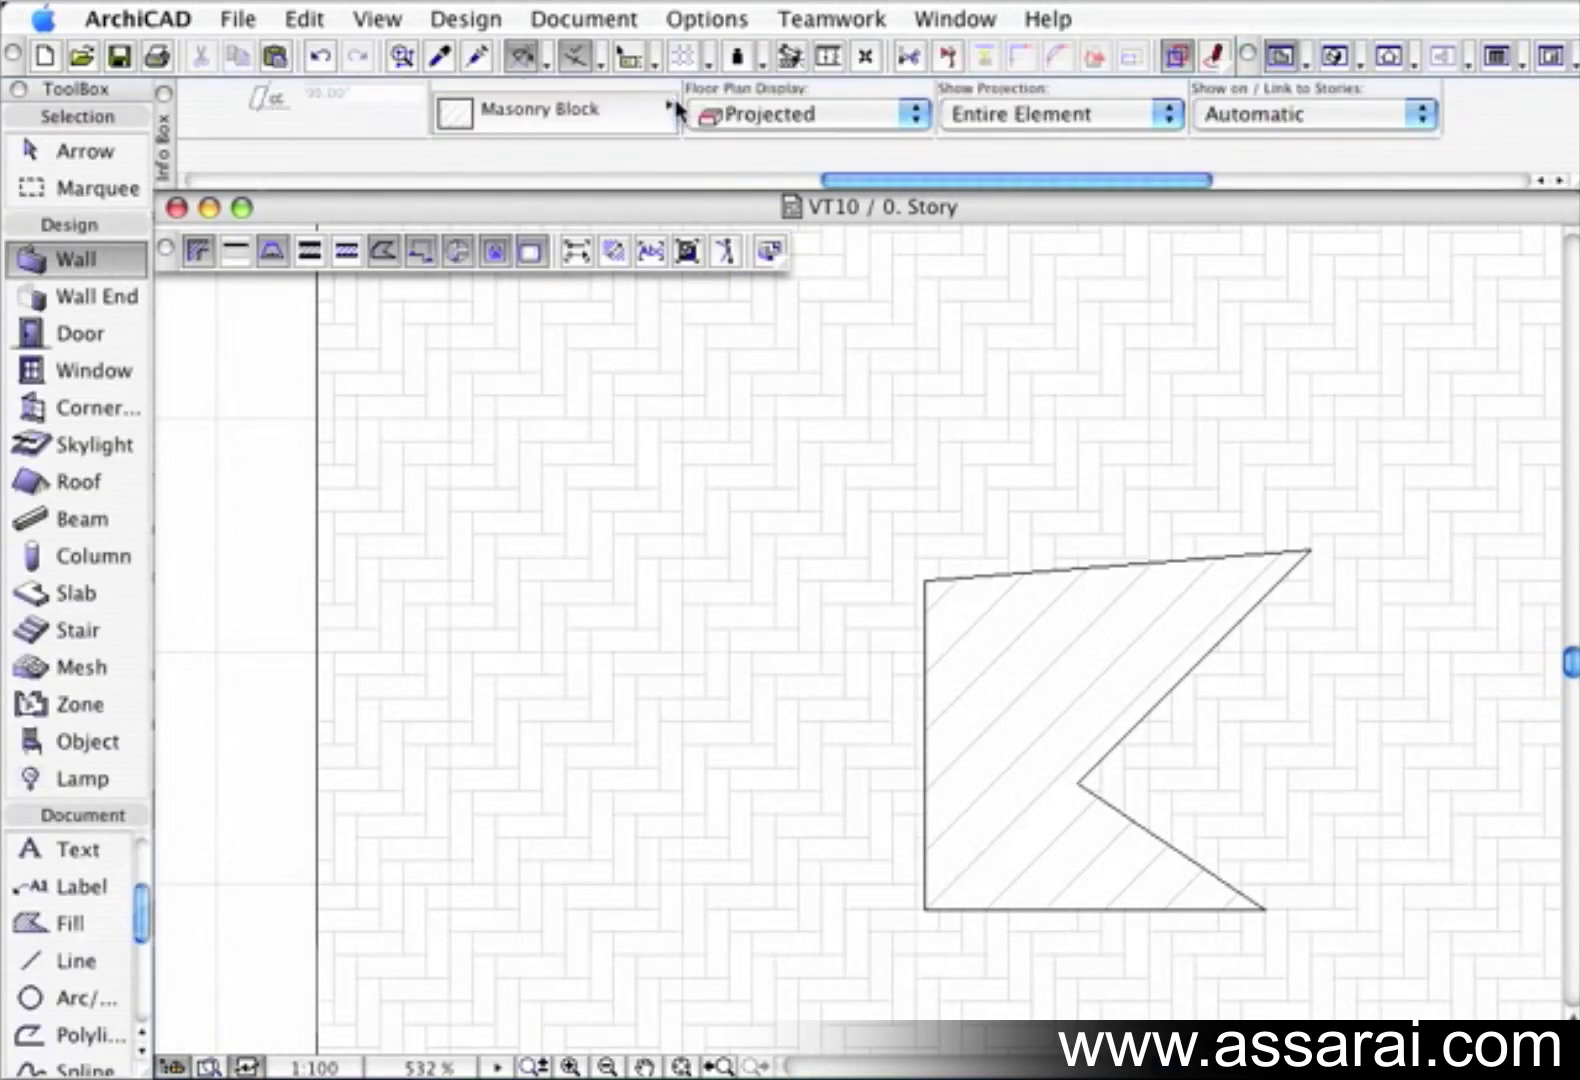
pyautogui.hscroll(-10, 673, 100)
pyautogui.hscroll(-8, 822, 110)
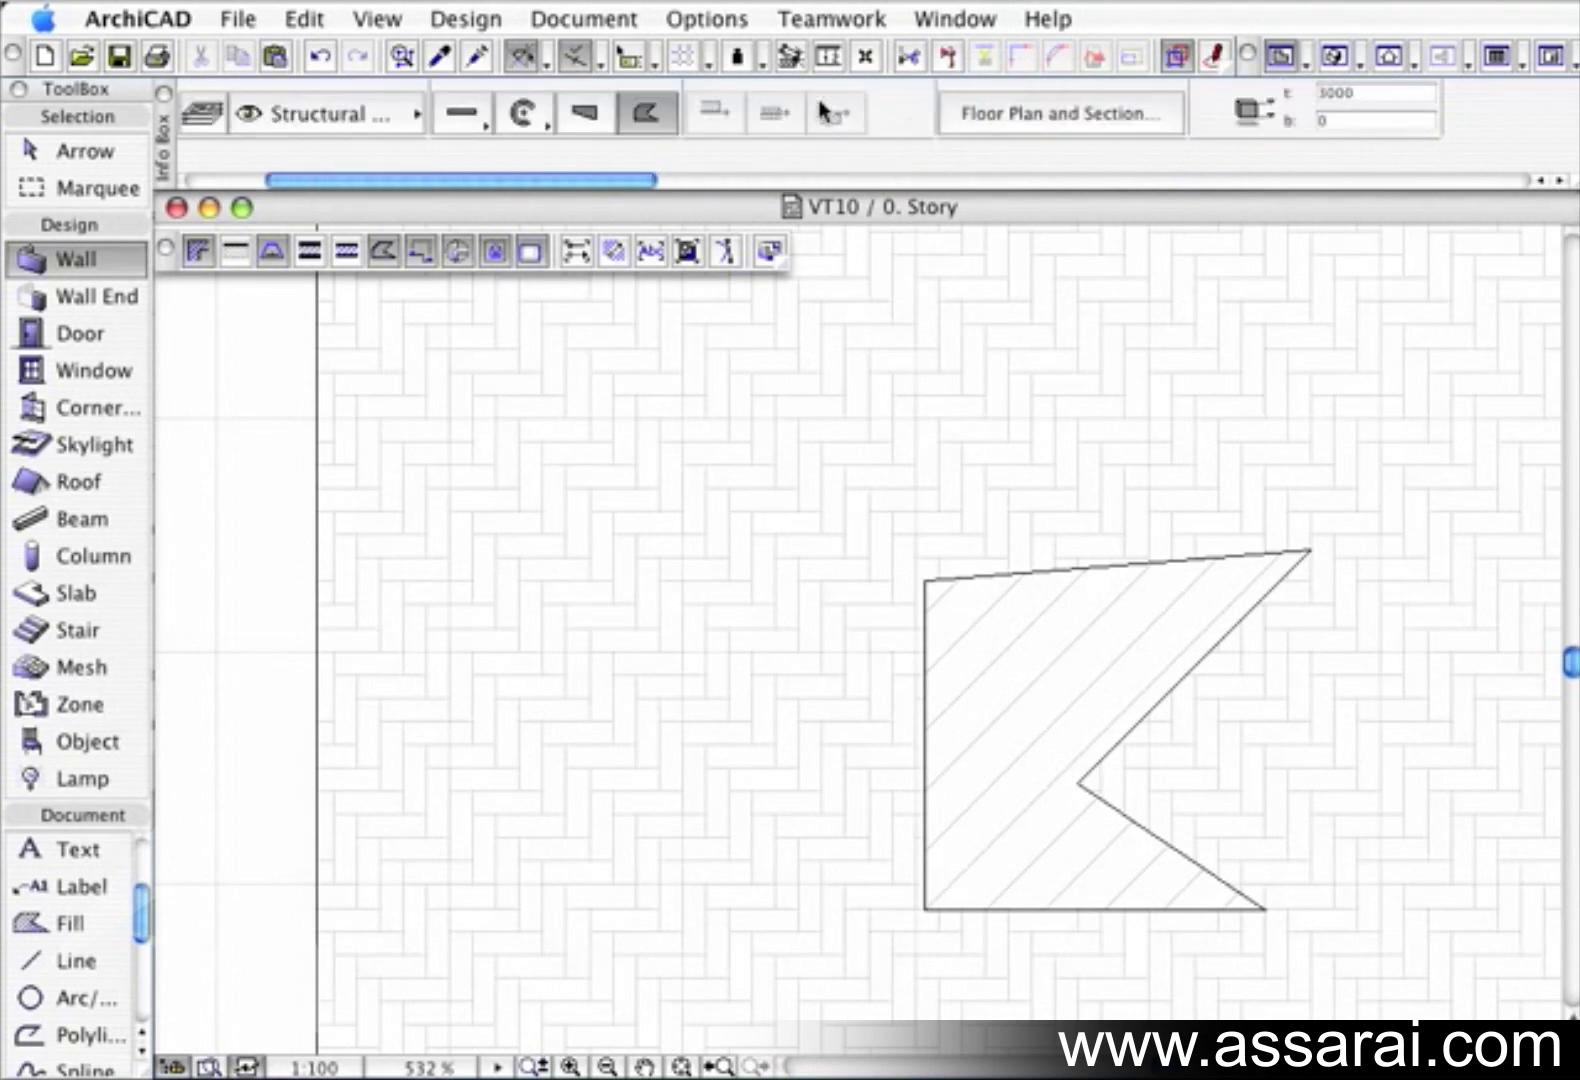
pyautogui.click(461, 113)
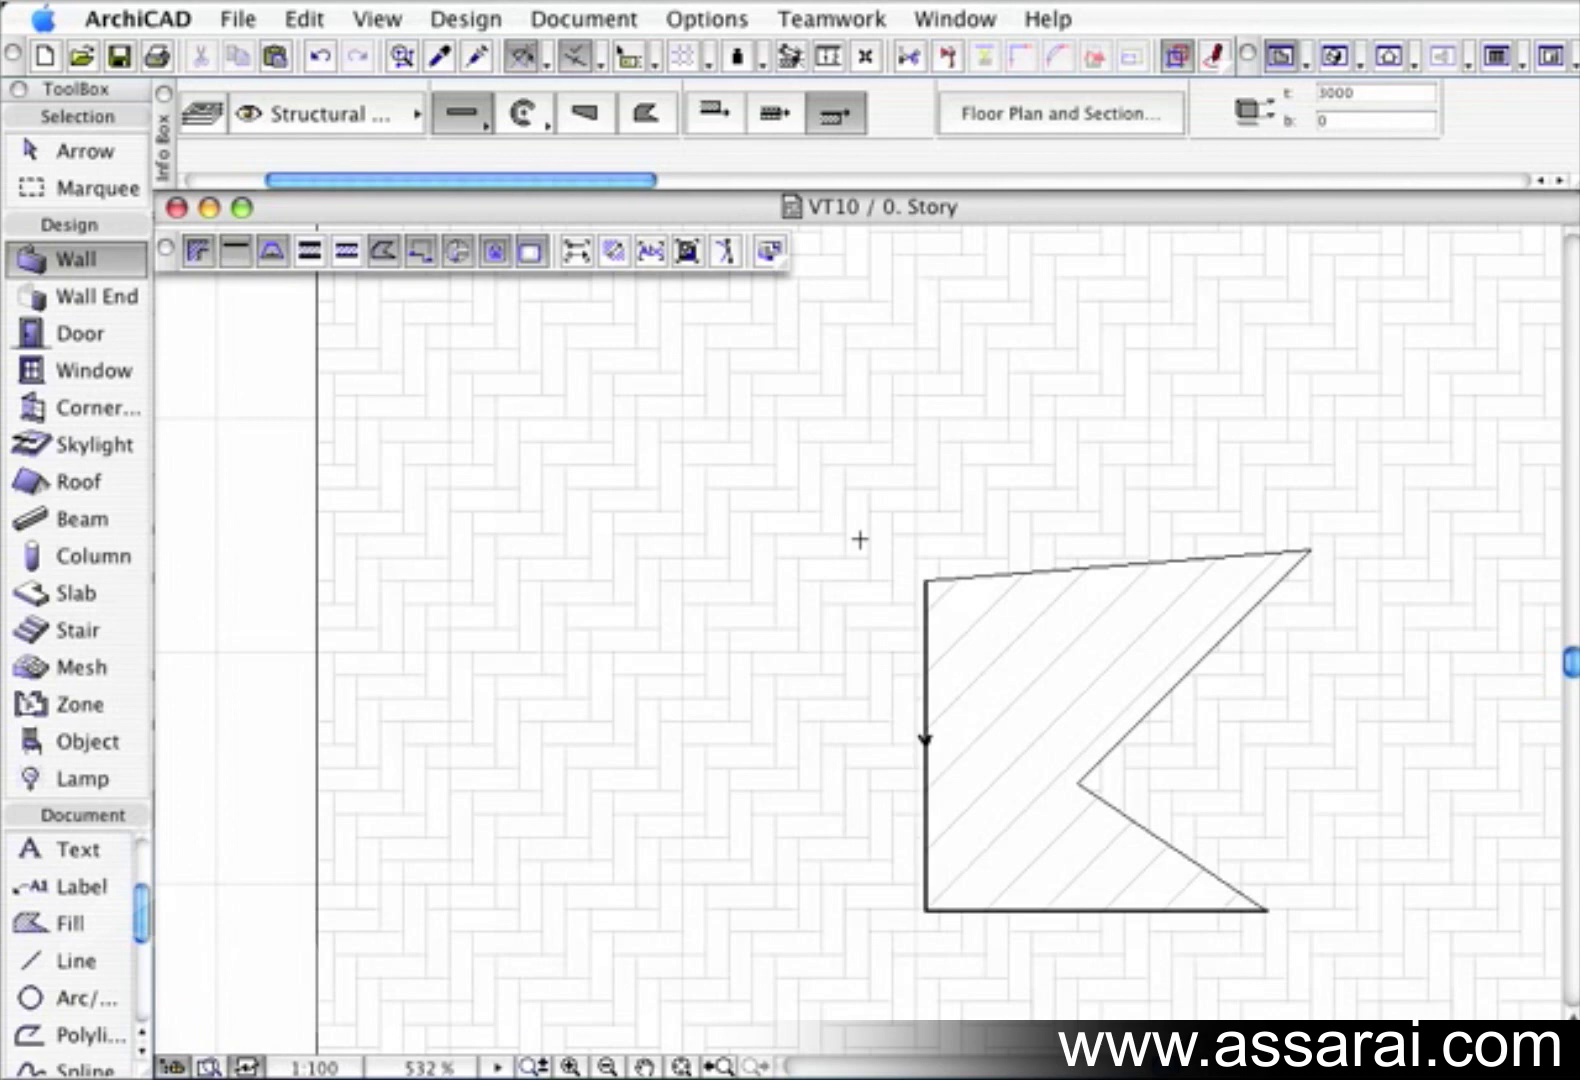
pyautogui.click(926, 579)
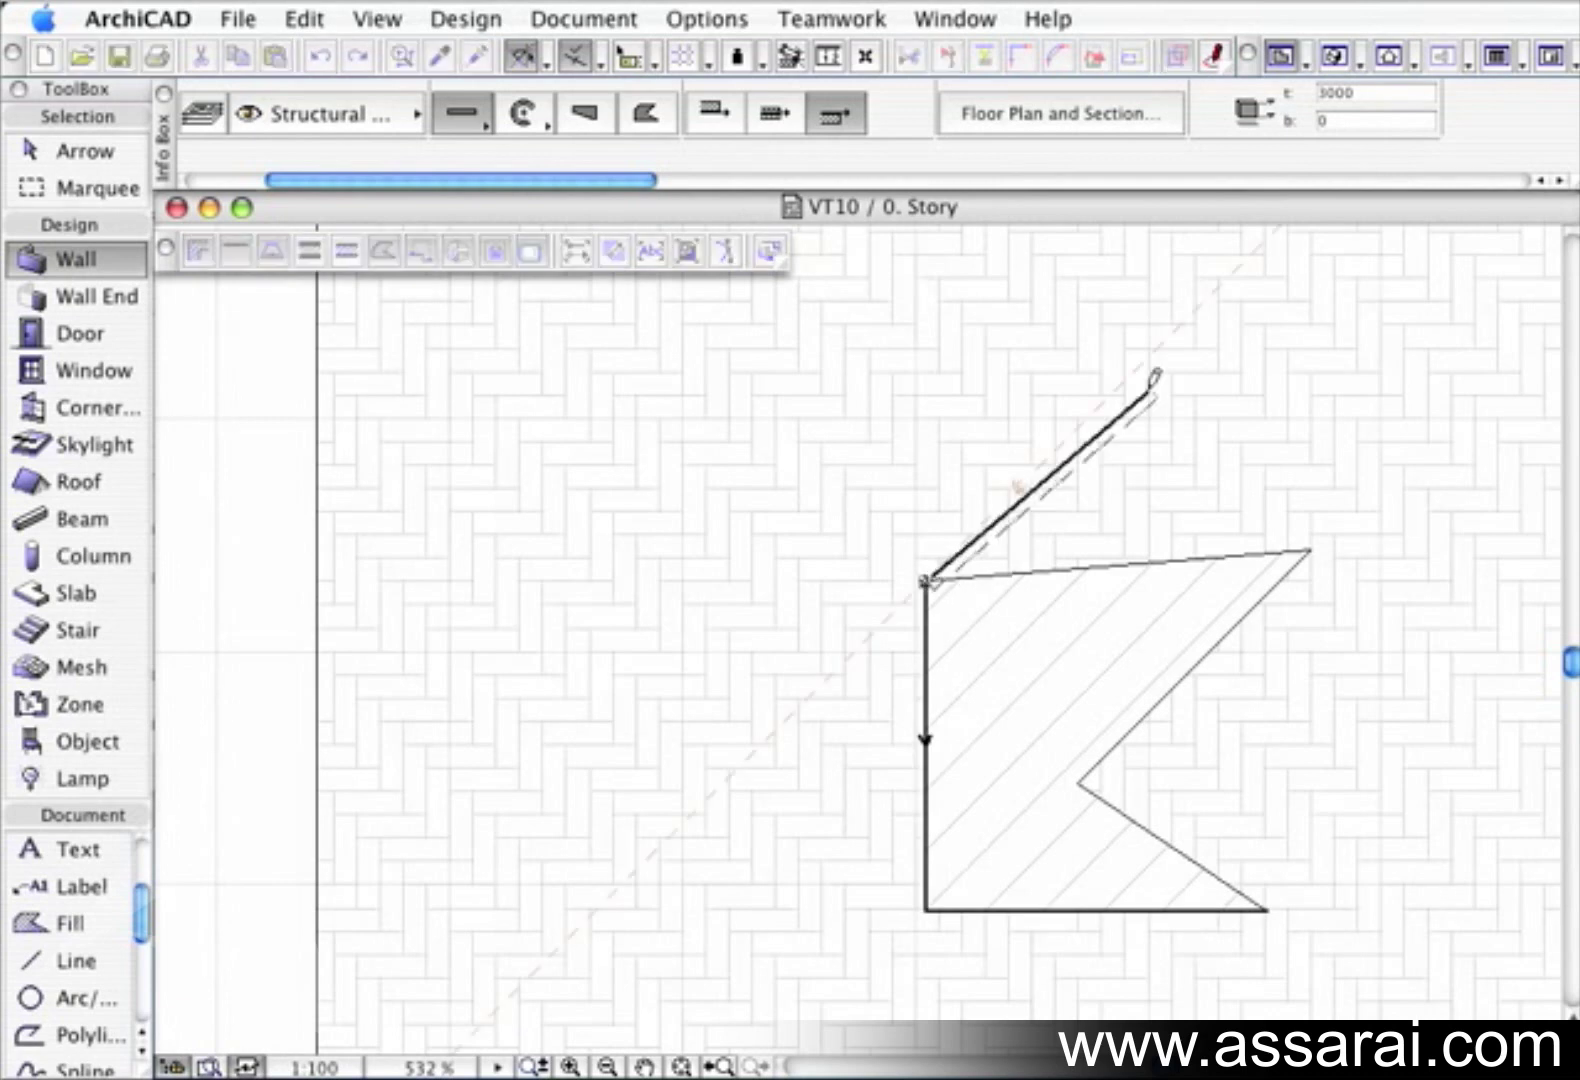
pyautogui.click(1230, 276)
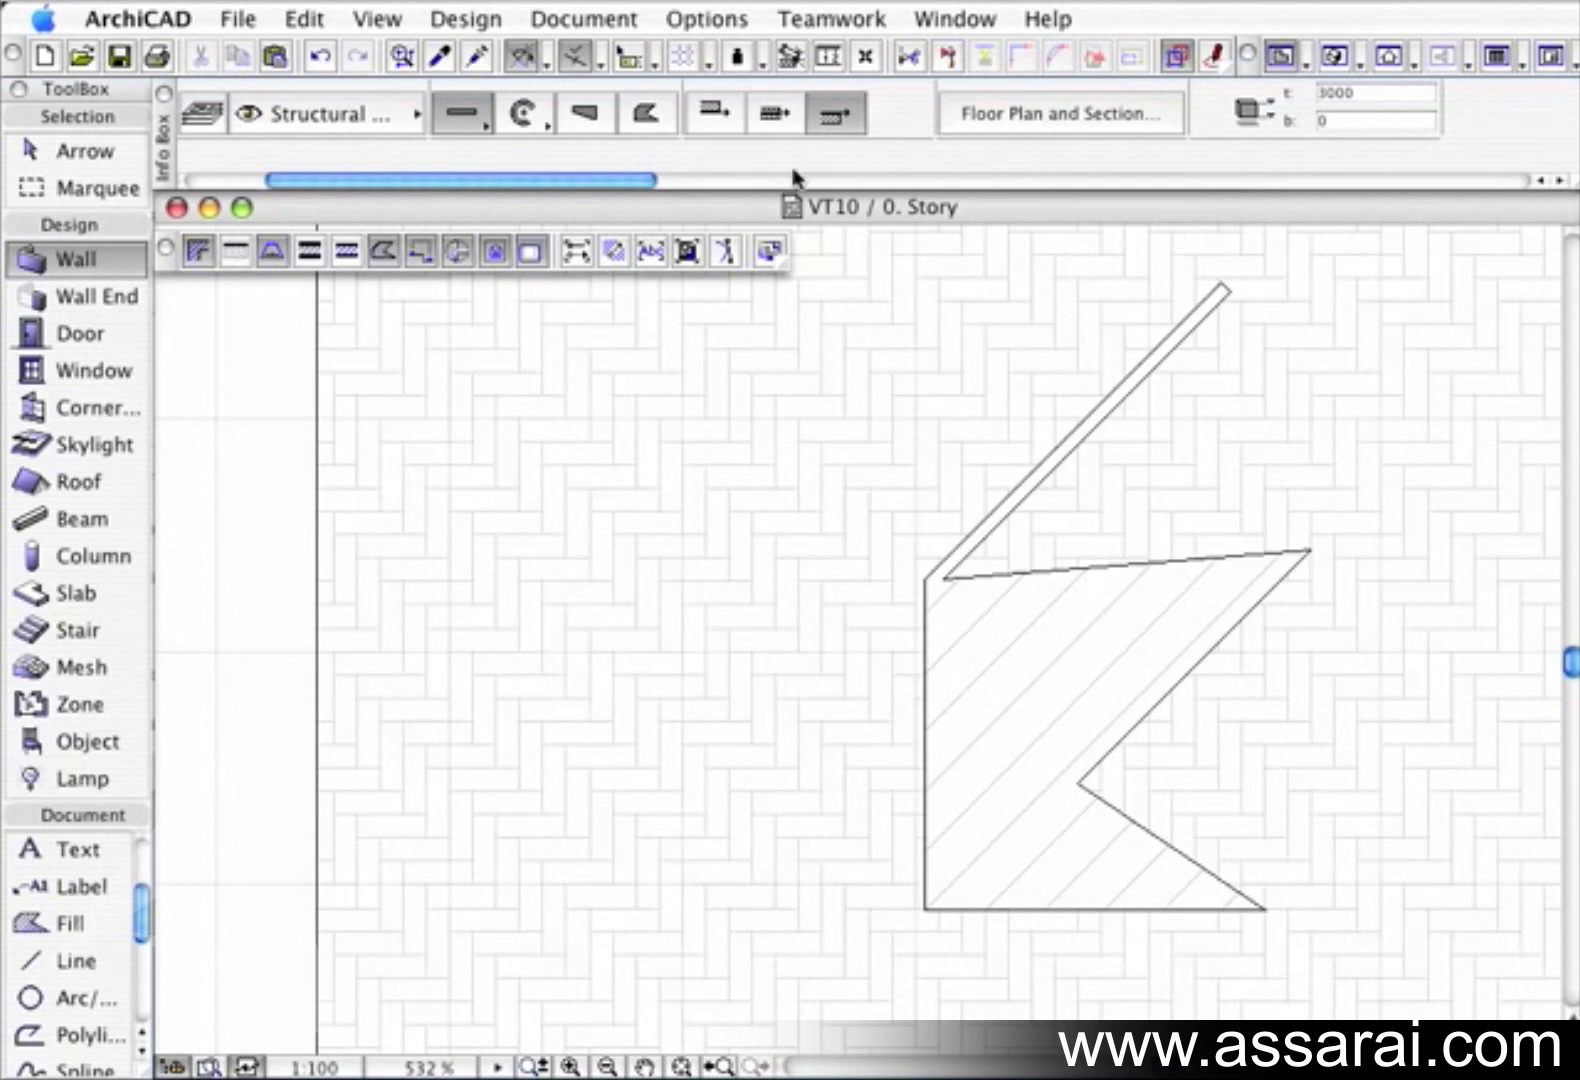
# Turn on PolyWall Corners Can Change for the polygonal wall so its upper-right corner moves inward
pyautogui.keyDown('shift'); pyautogui.click(1057, 607); pyautogui.keyUp('shift')
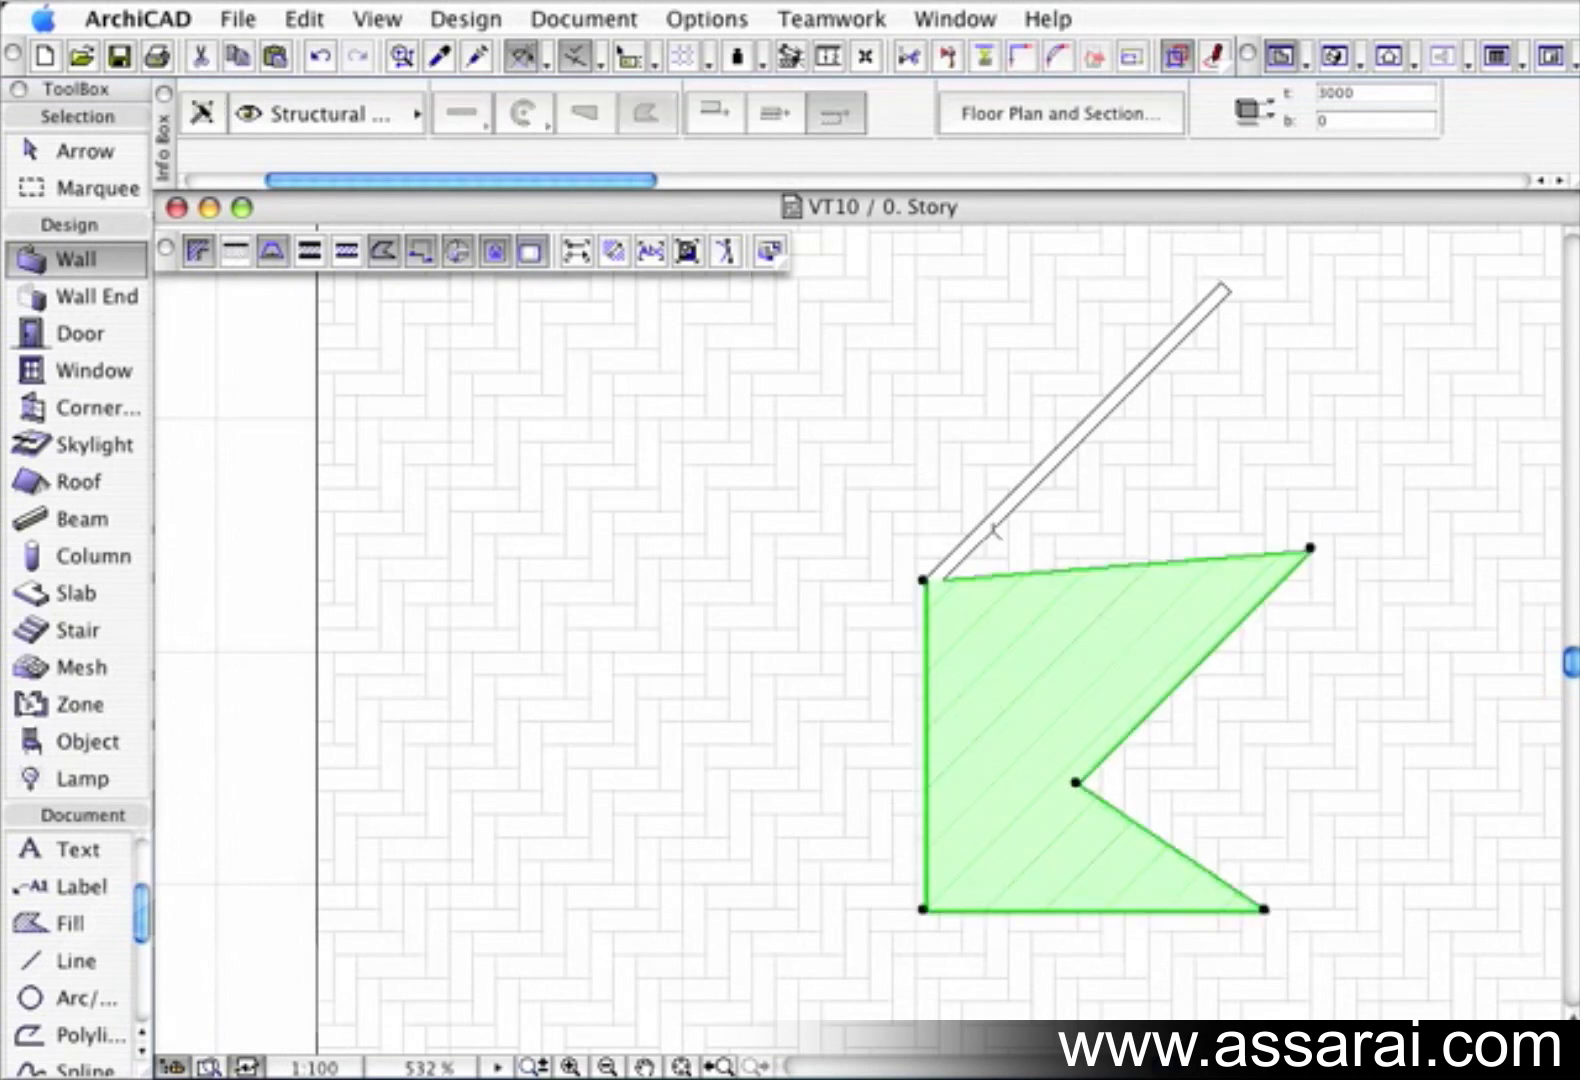
pyautogui.doubleClick(88, 262)
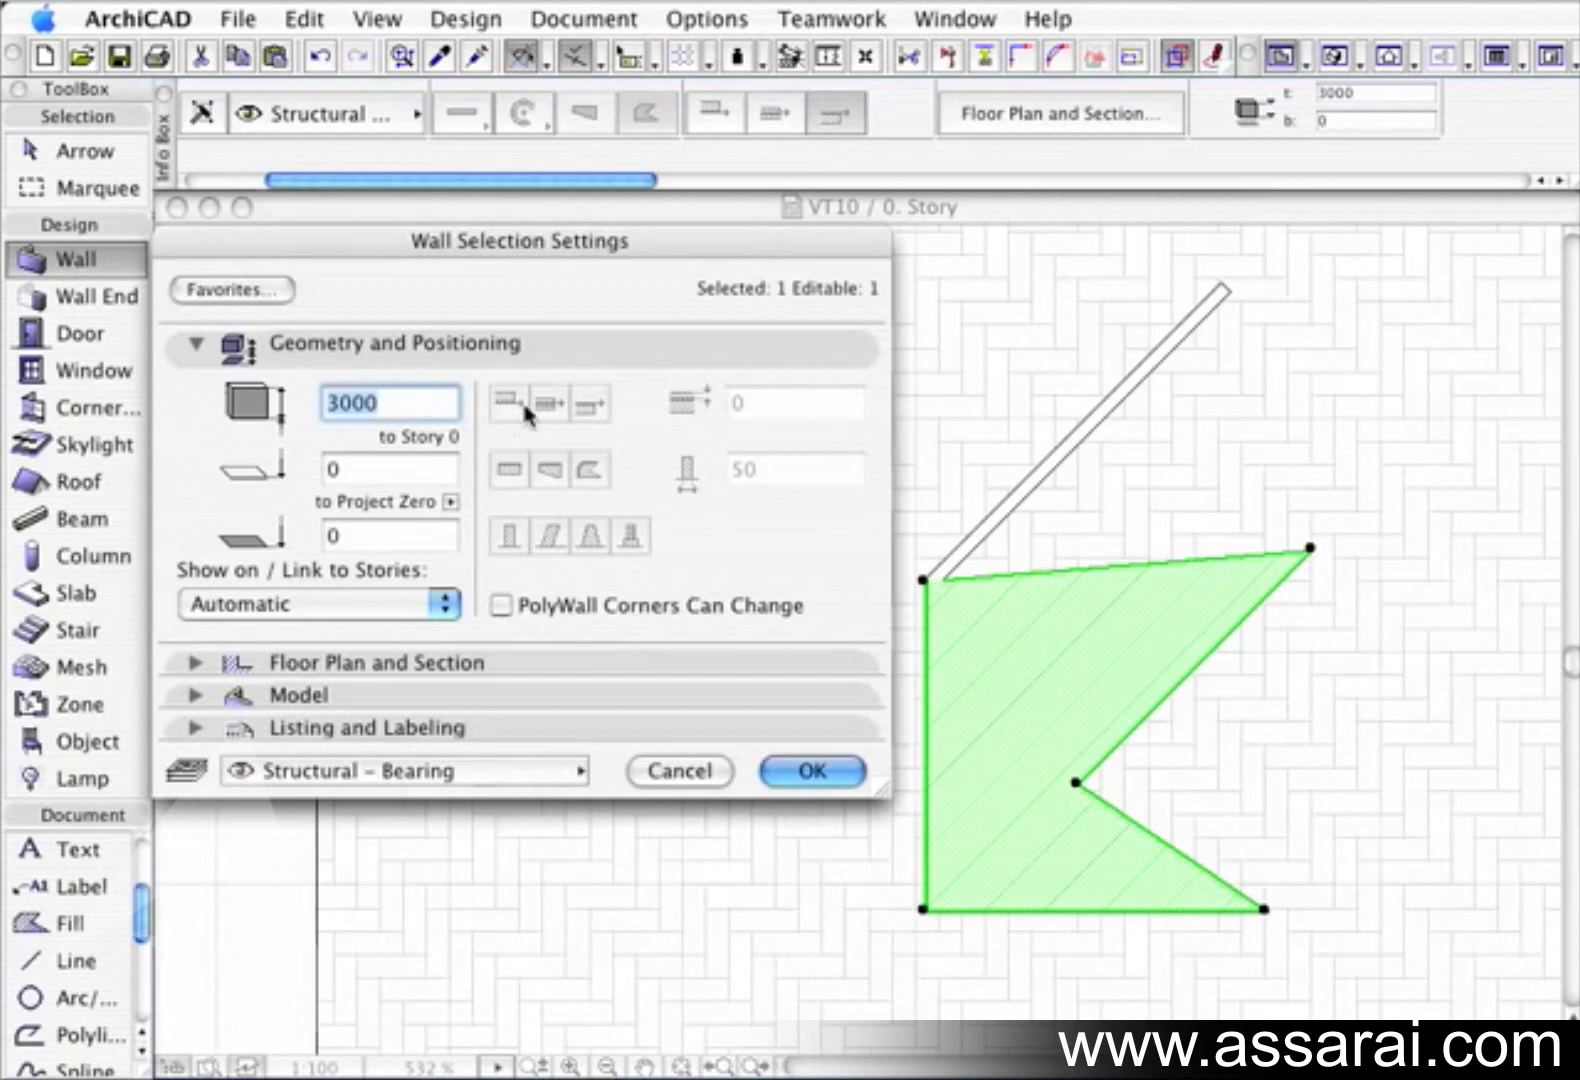
pyautogui.click(501, 605)
pyautogui.click(826, 772)
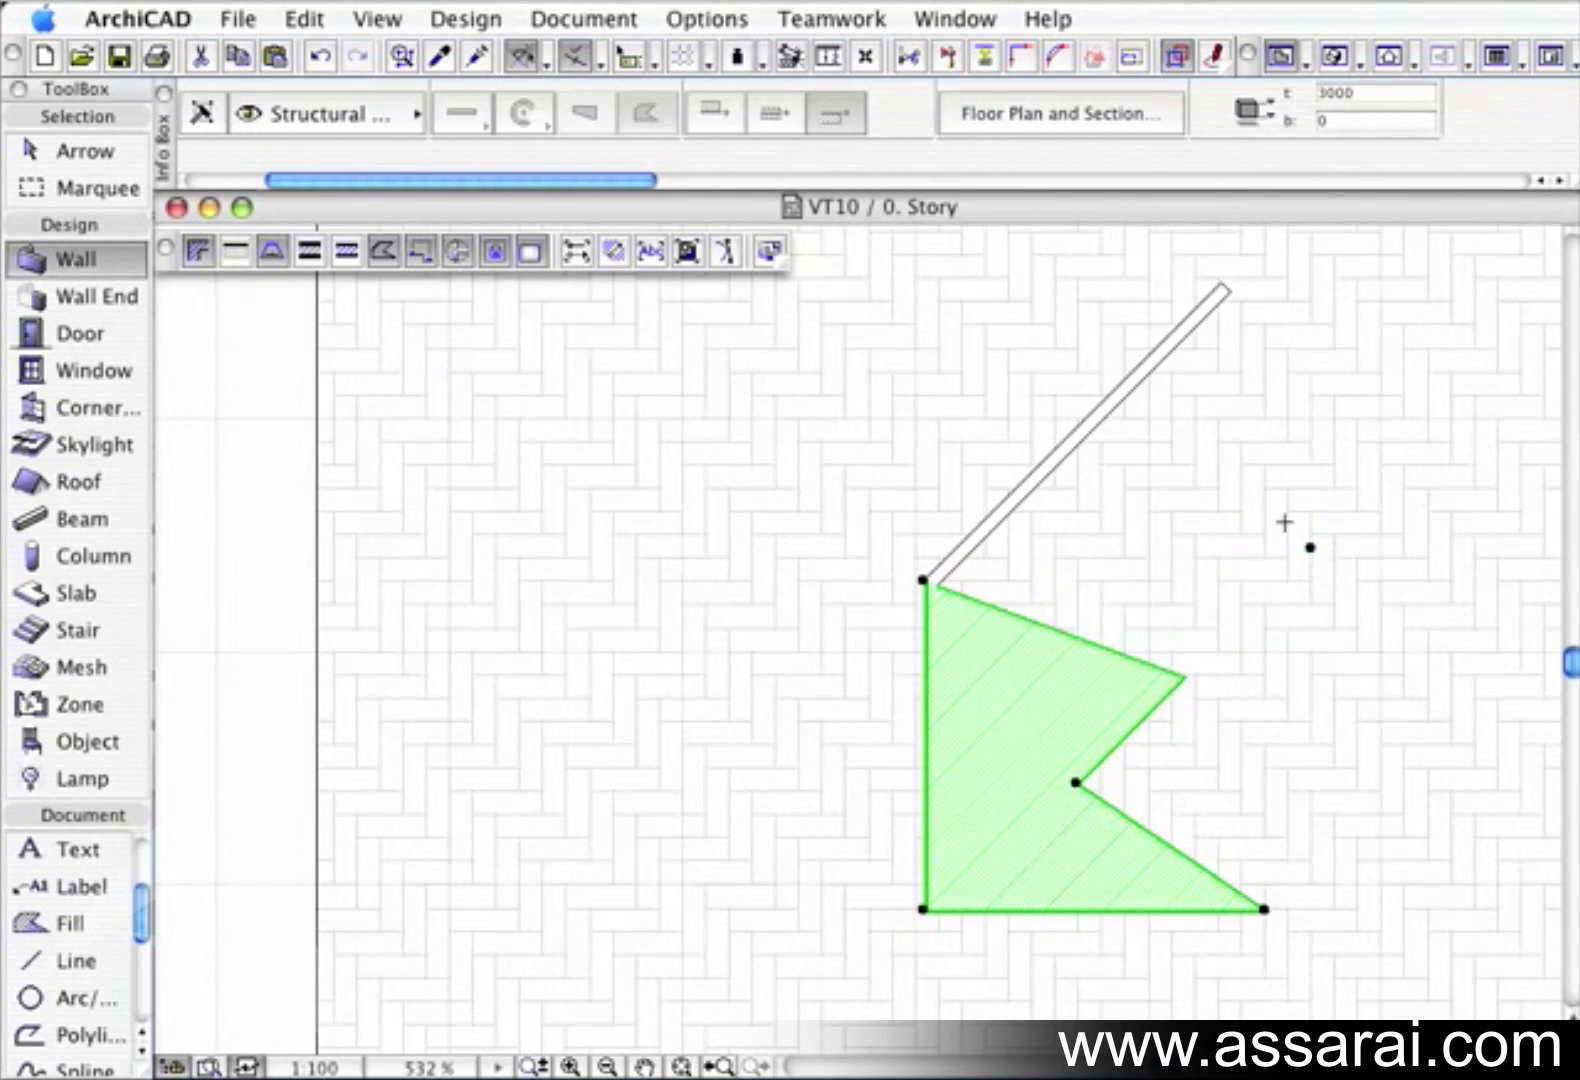
pyautogui.press('Escape')
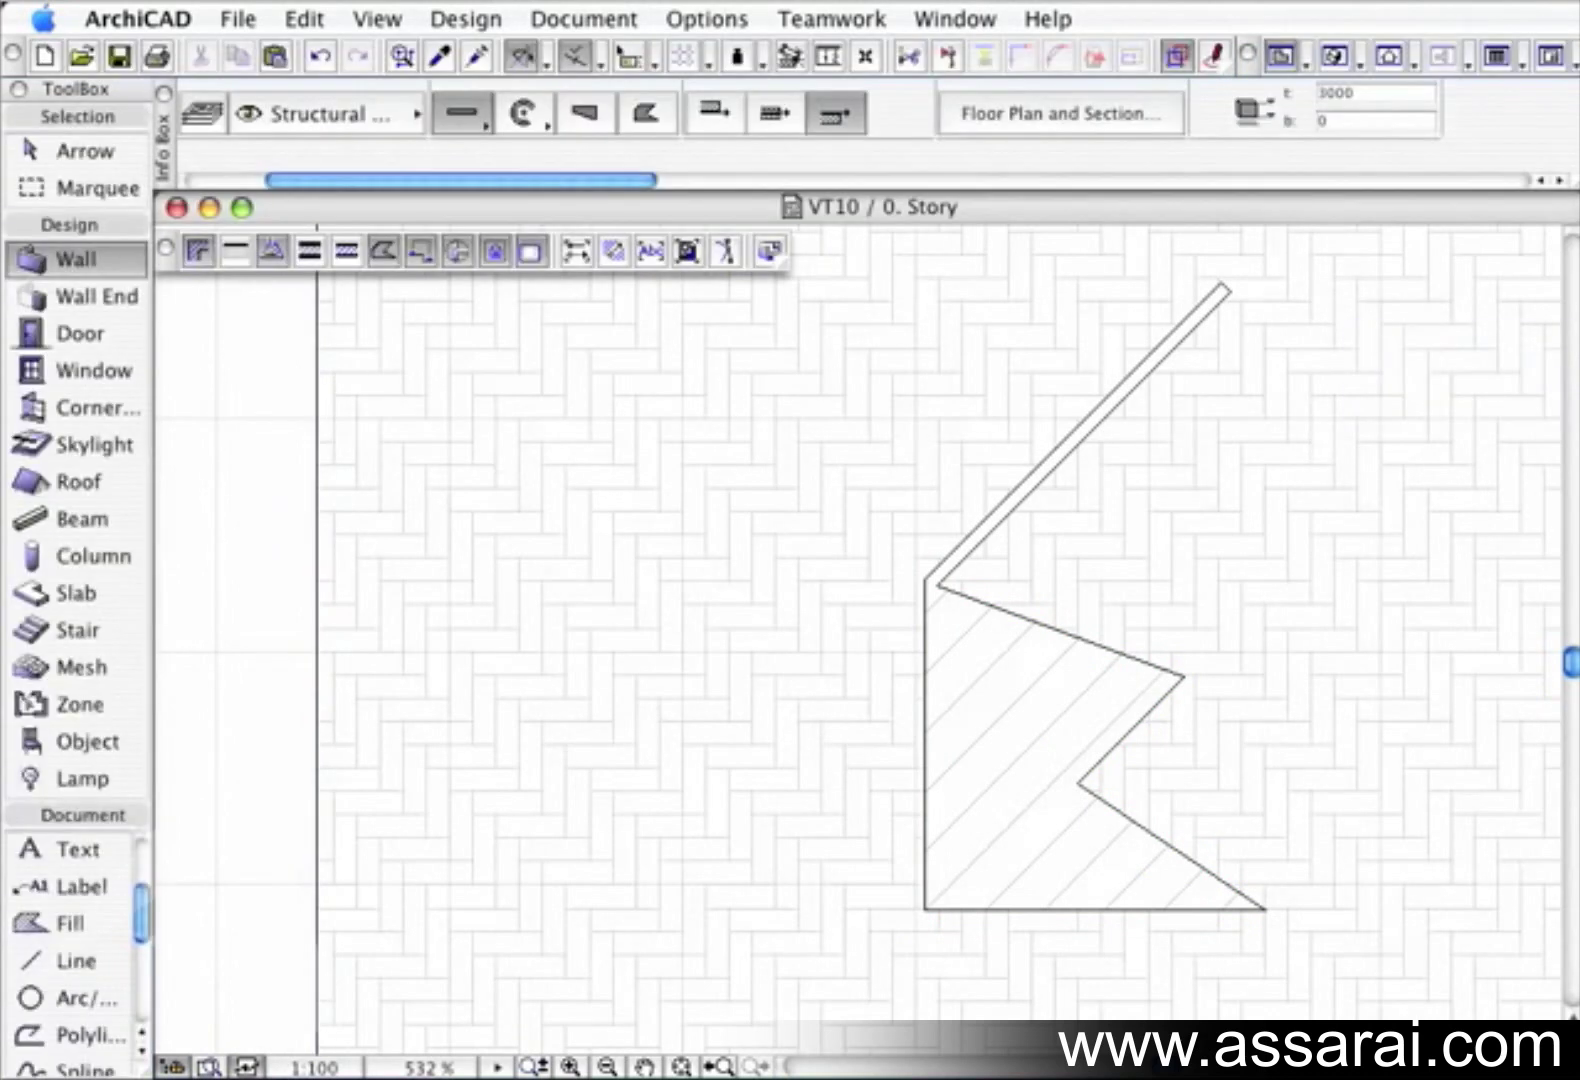
pyautogui.doubleClick(72, 262)
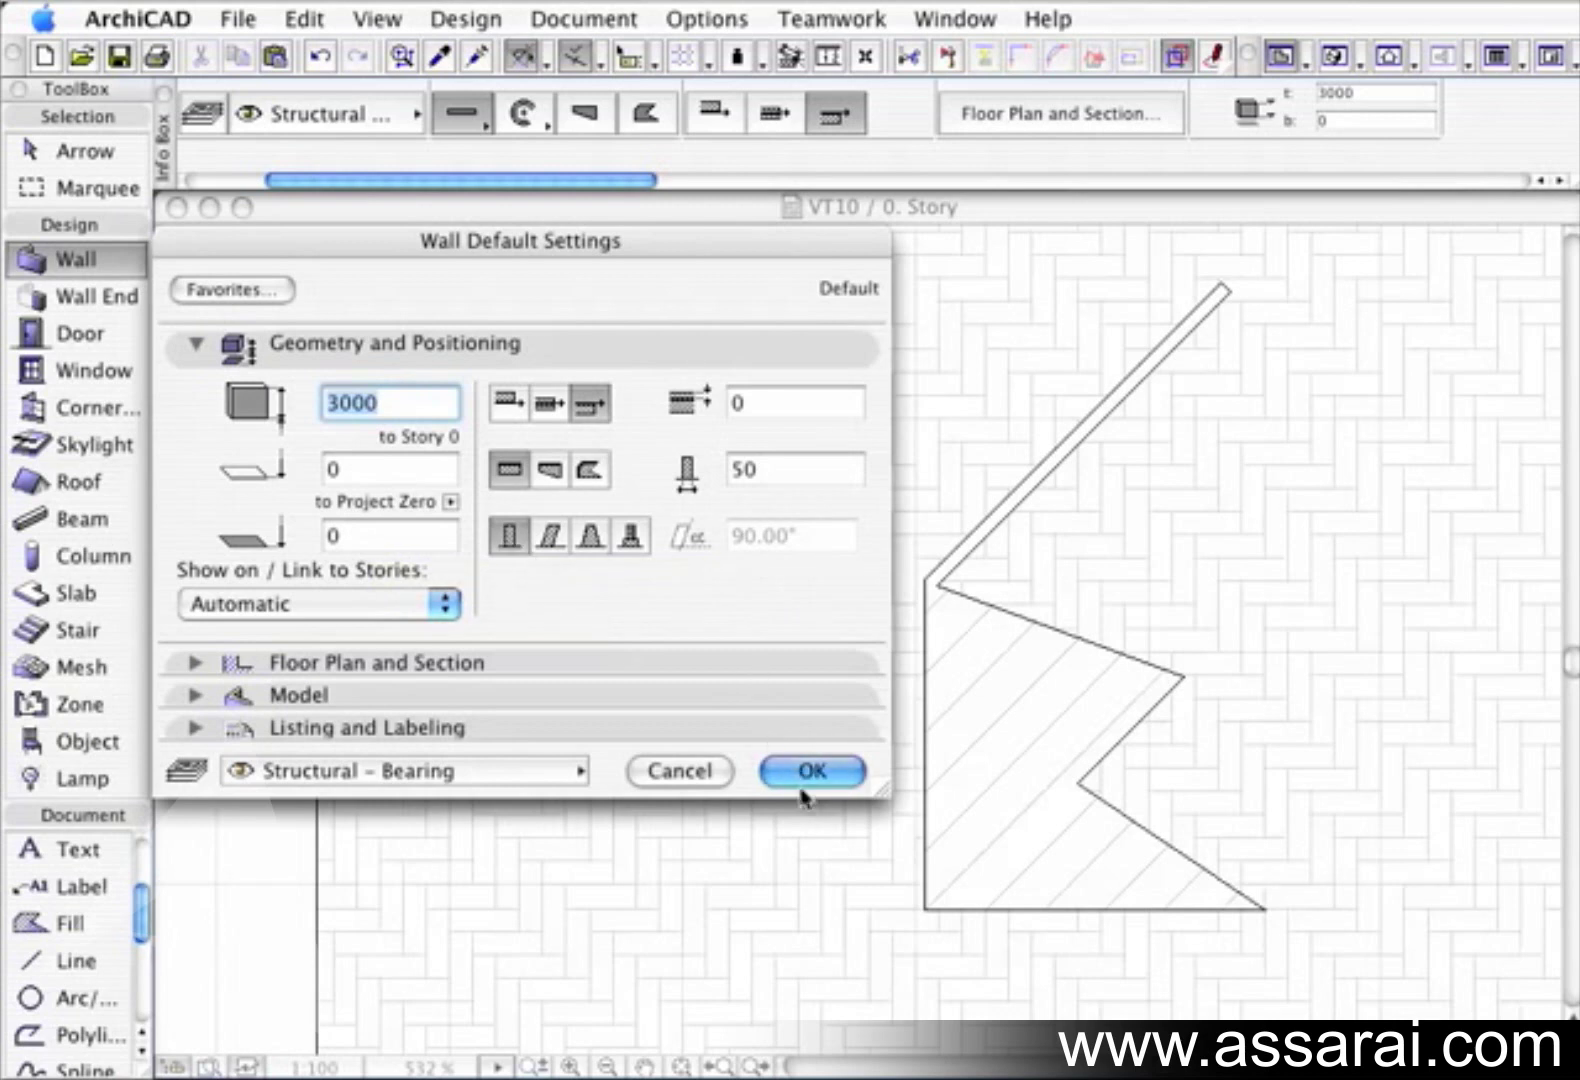
# Make new walls slanted with 100 thickness and an 80° slant angle
pyautogui.click(549, 535)
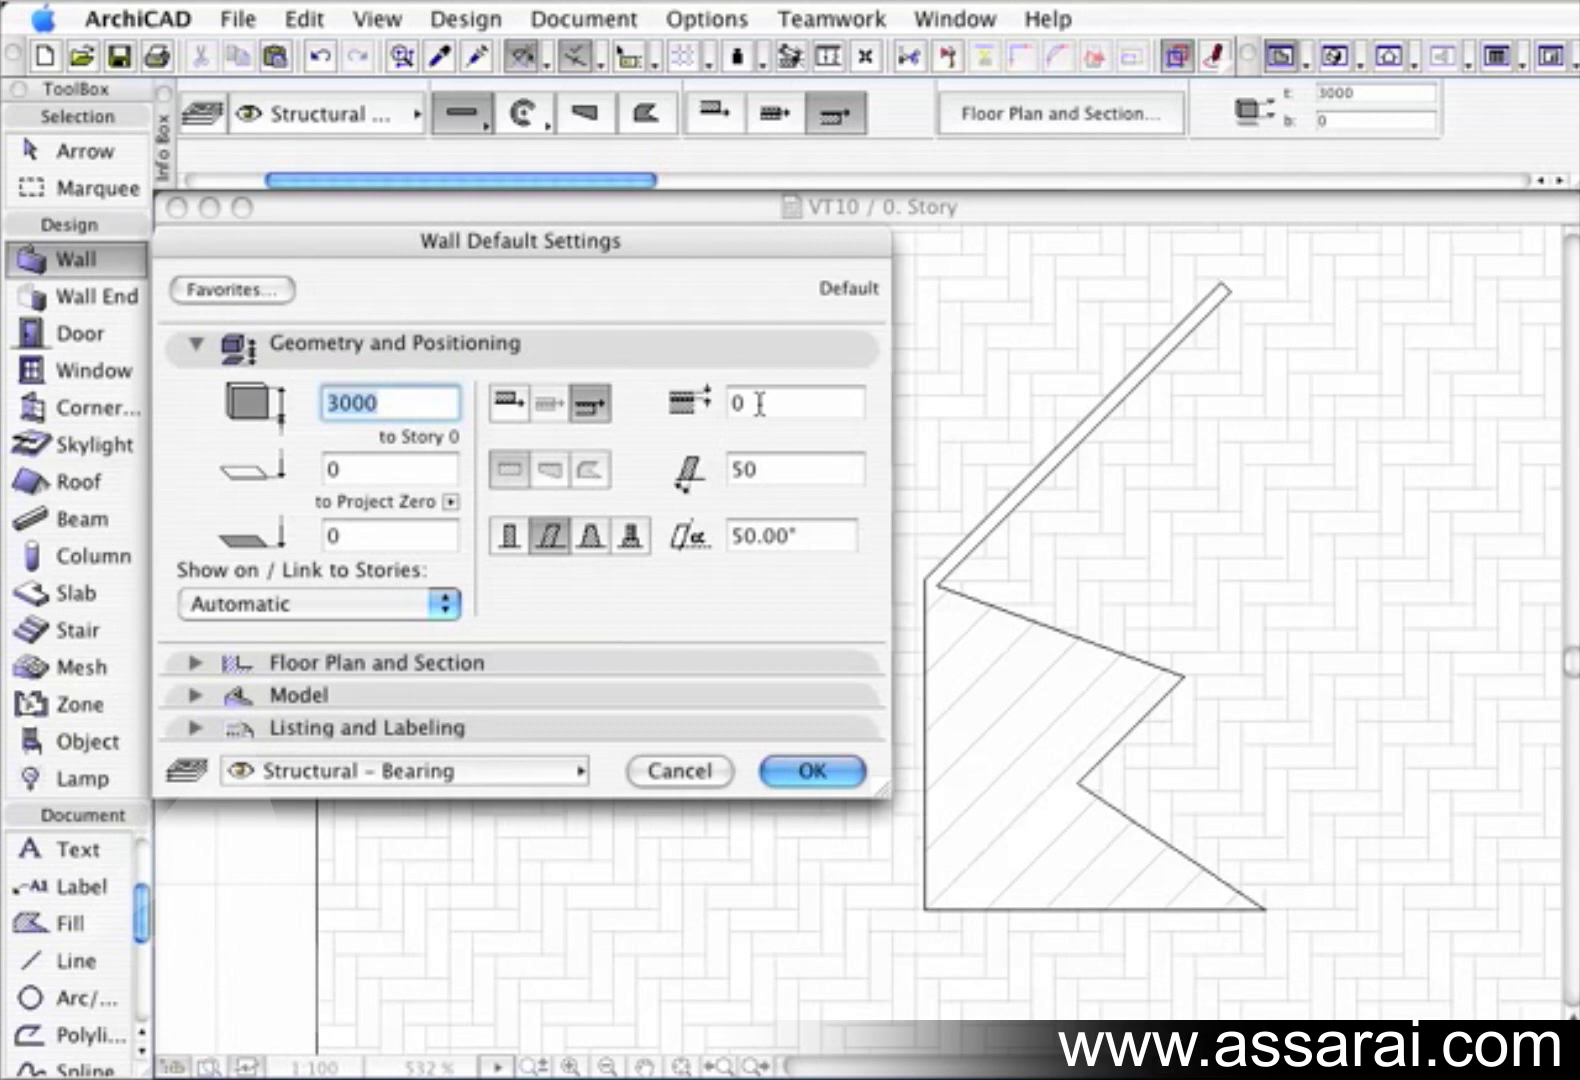
pyautogui.moveTo(770, 467); pyautogui.dragTo(676, 485)
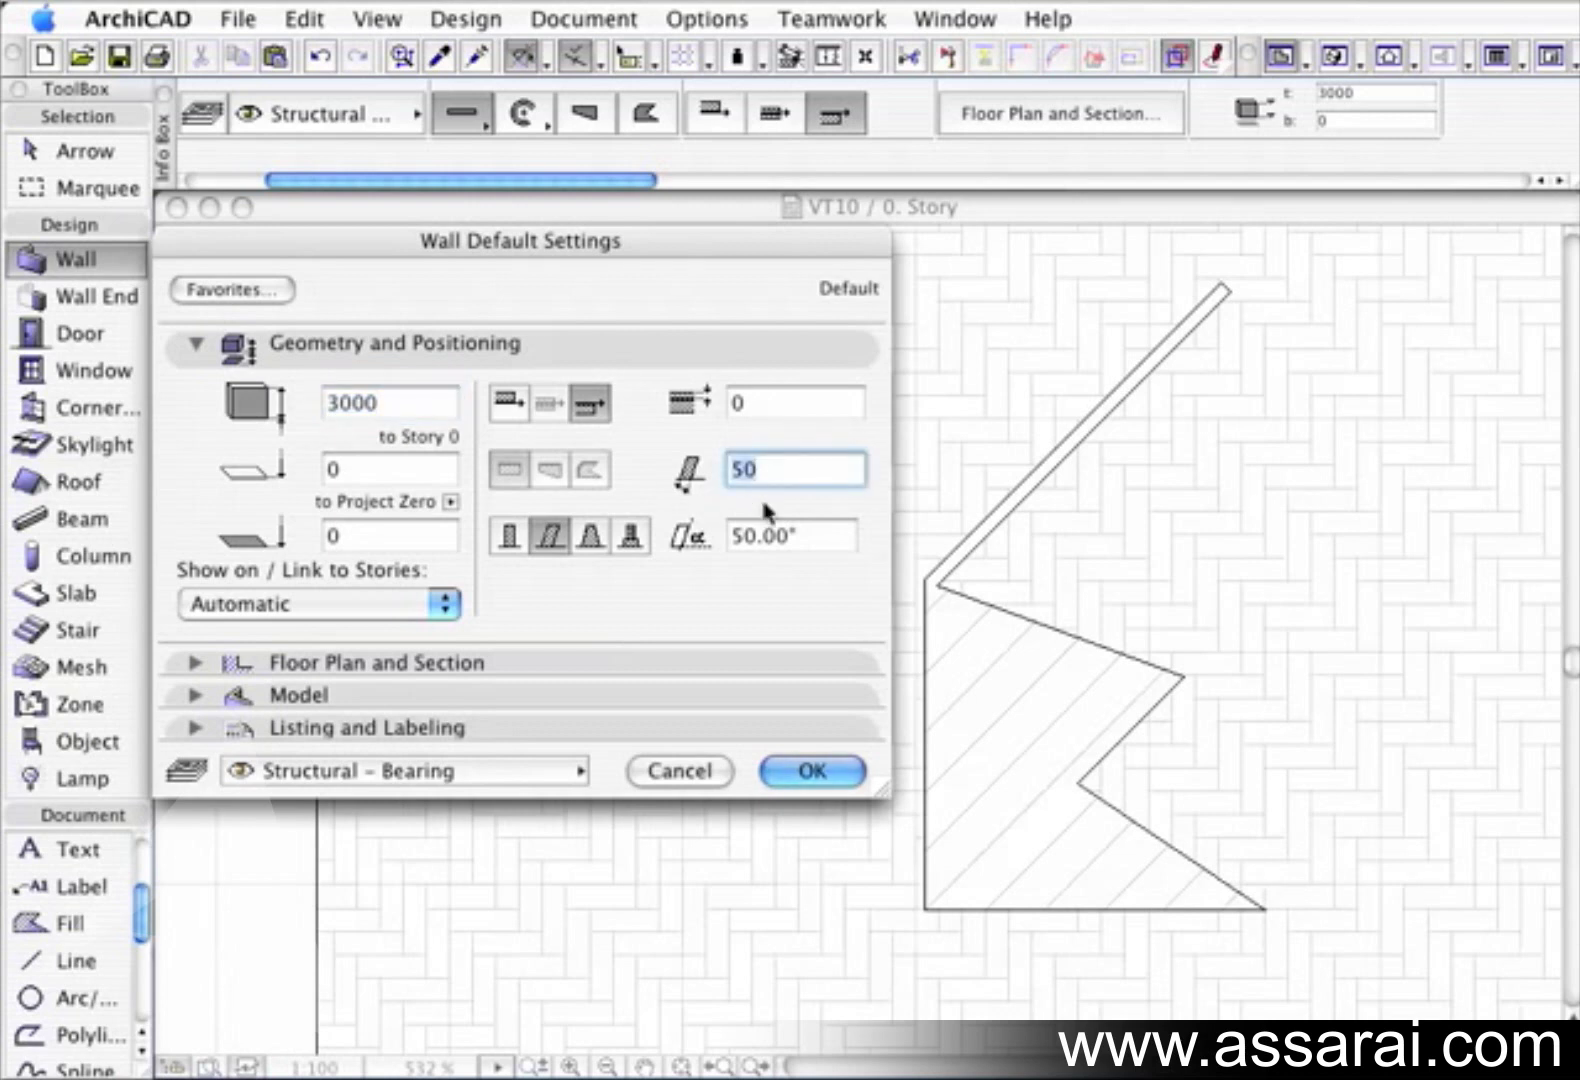
pyautogui.write('100')
pyautogui.click(752, 538)
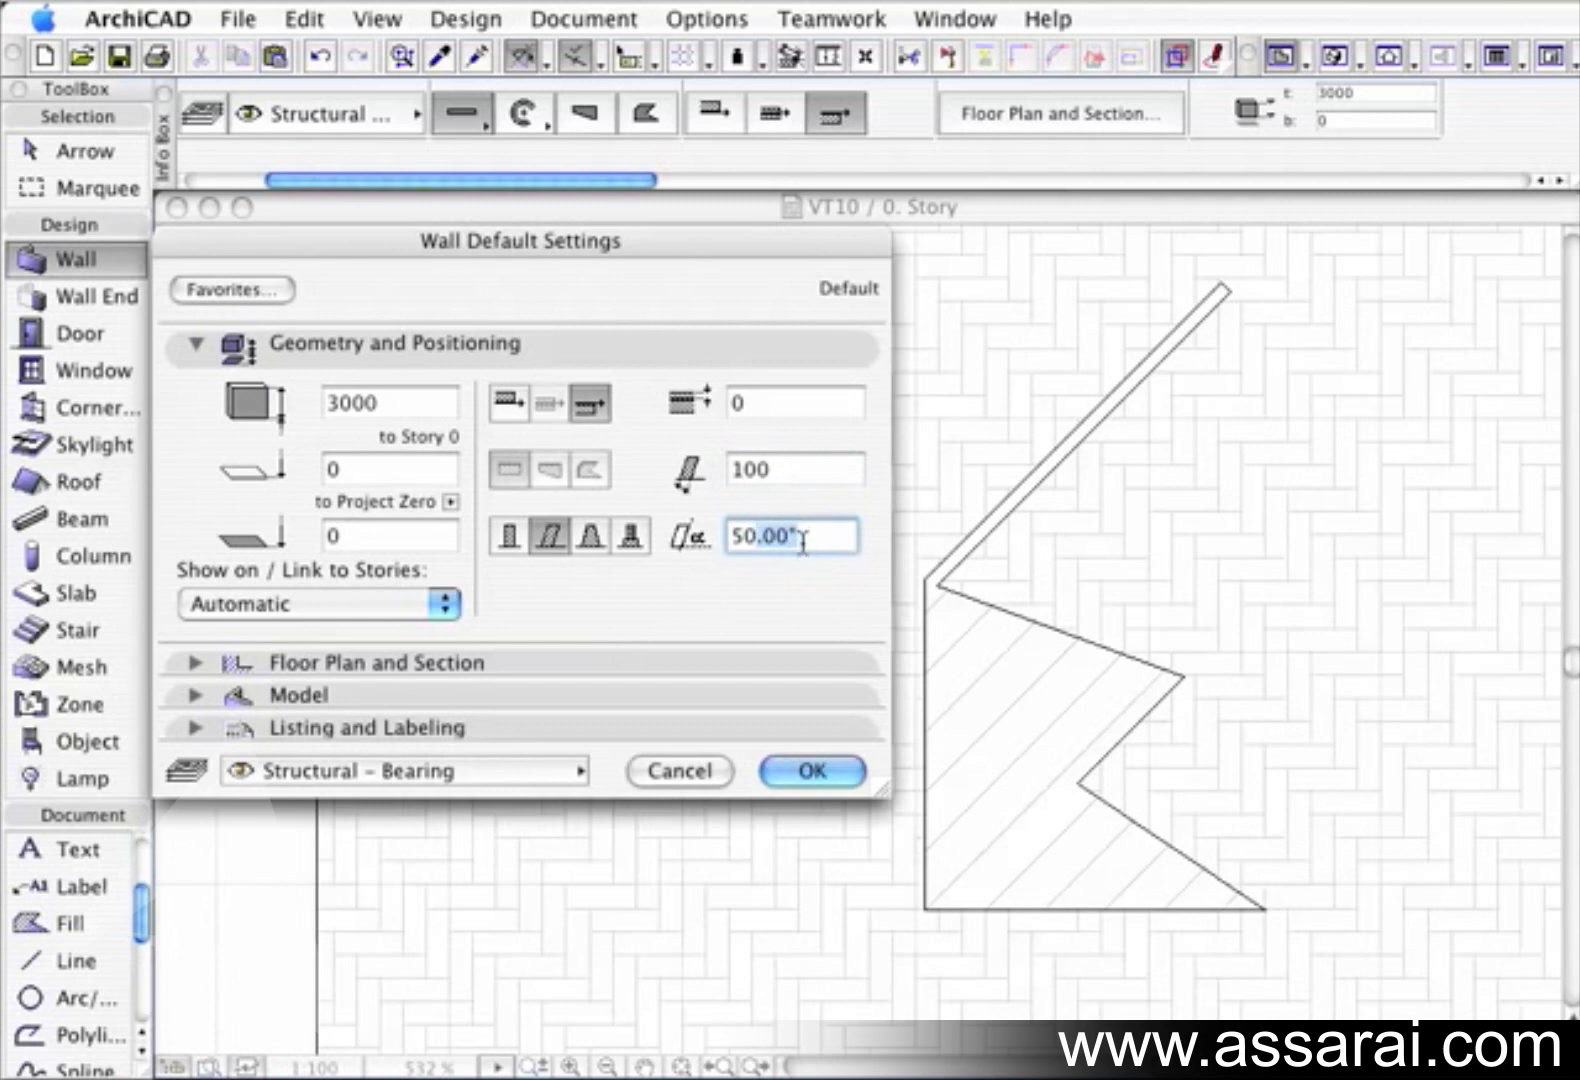
pyautogui.moveTo(775, 548); pyautogui.dragTo(686, 523)
pyautogui.write('80')
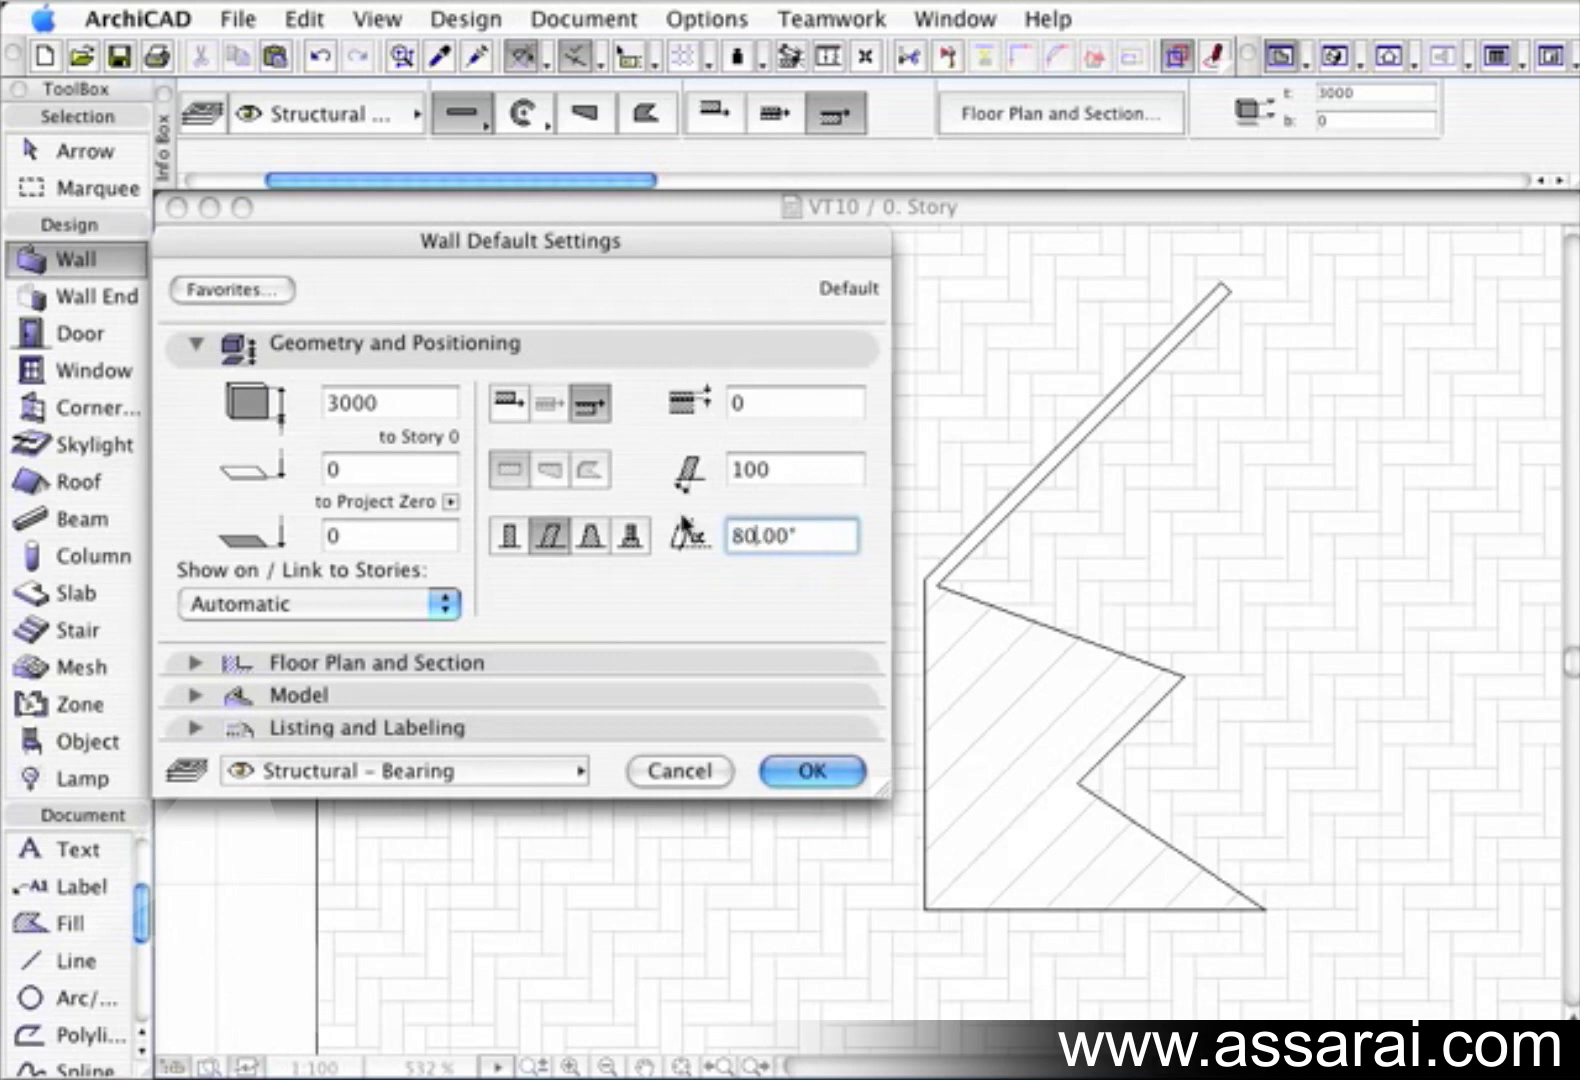
pyautogui.click(838, 770)
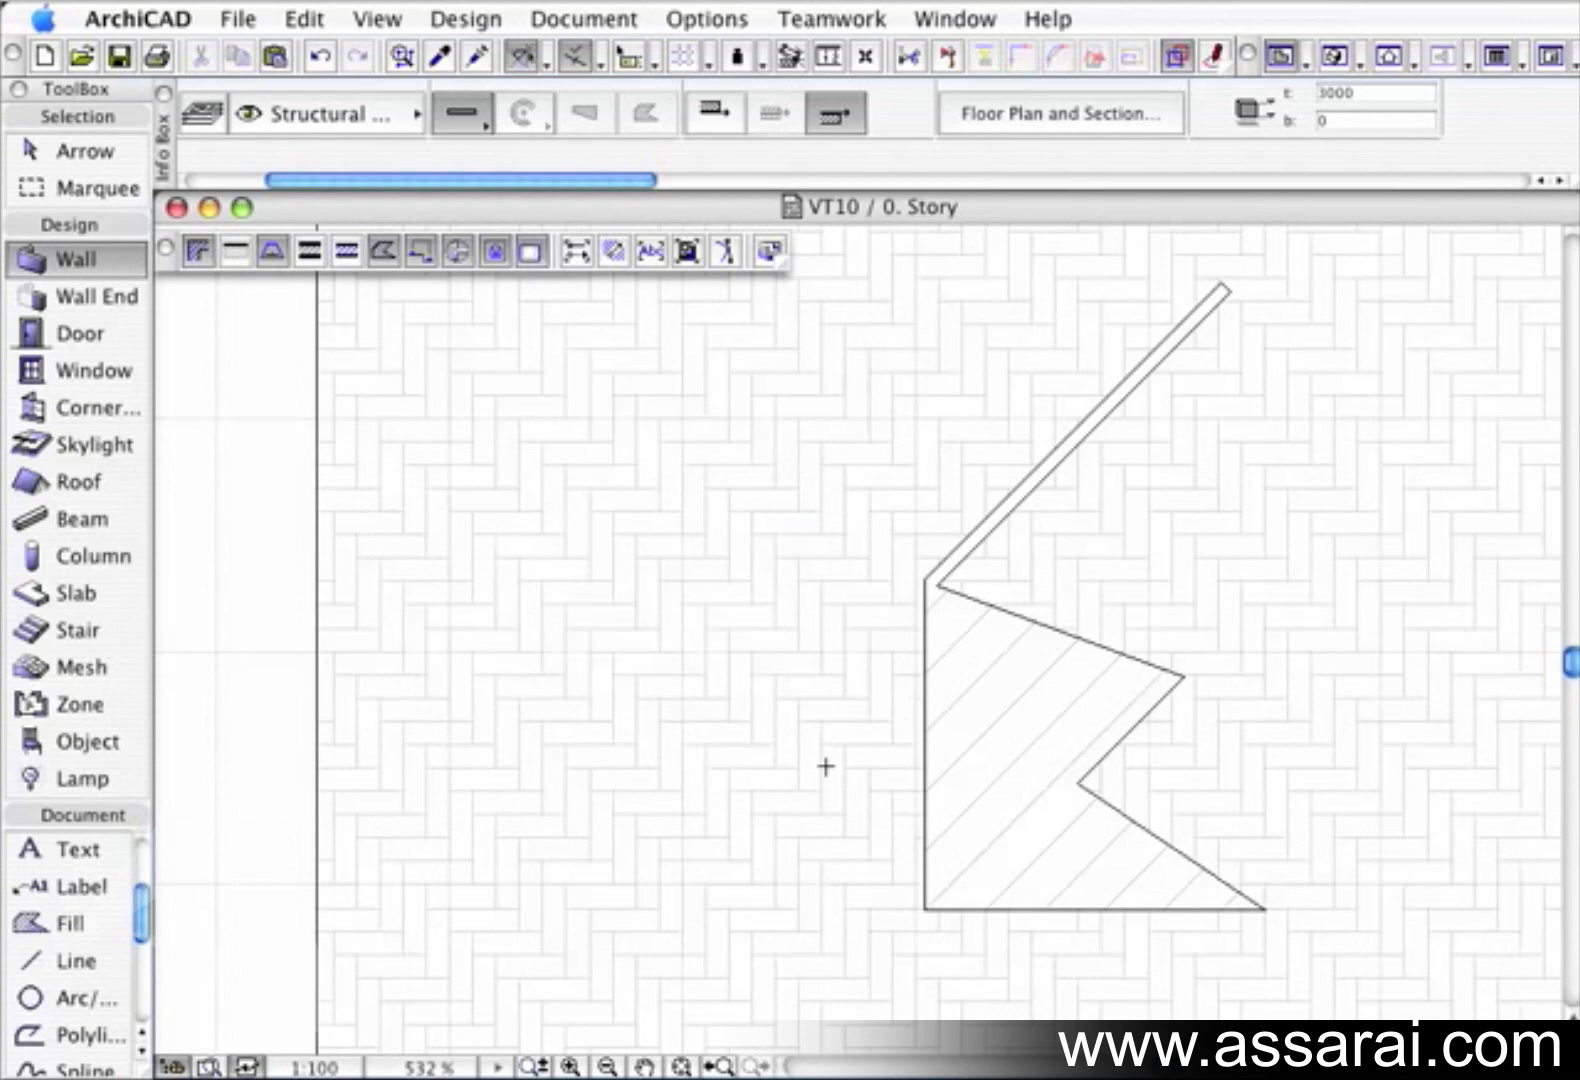
# Draw a new slanted wall at the plan's upper right and view it on the slab in 3D
pyautogui.scroll(-5, 769, 730)
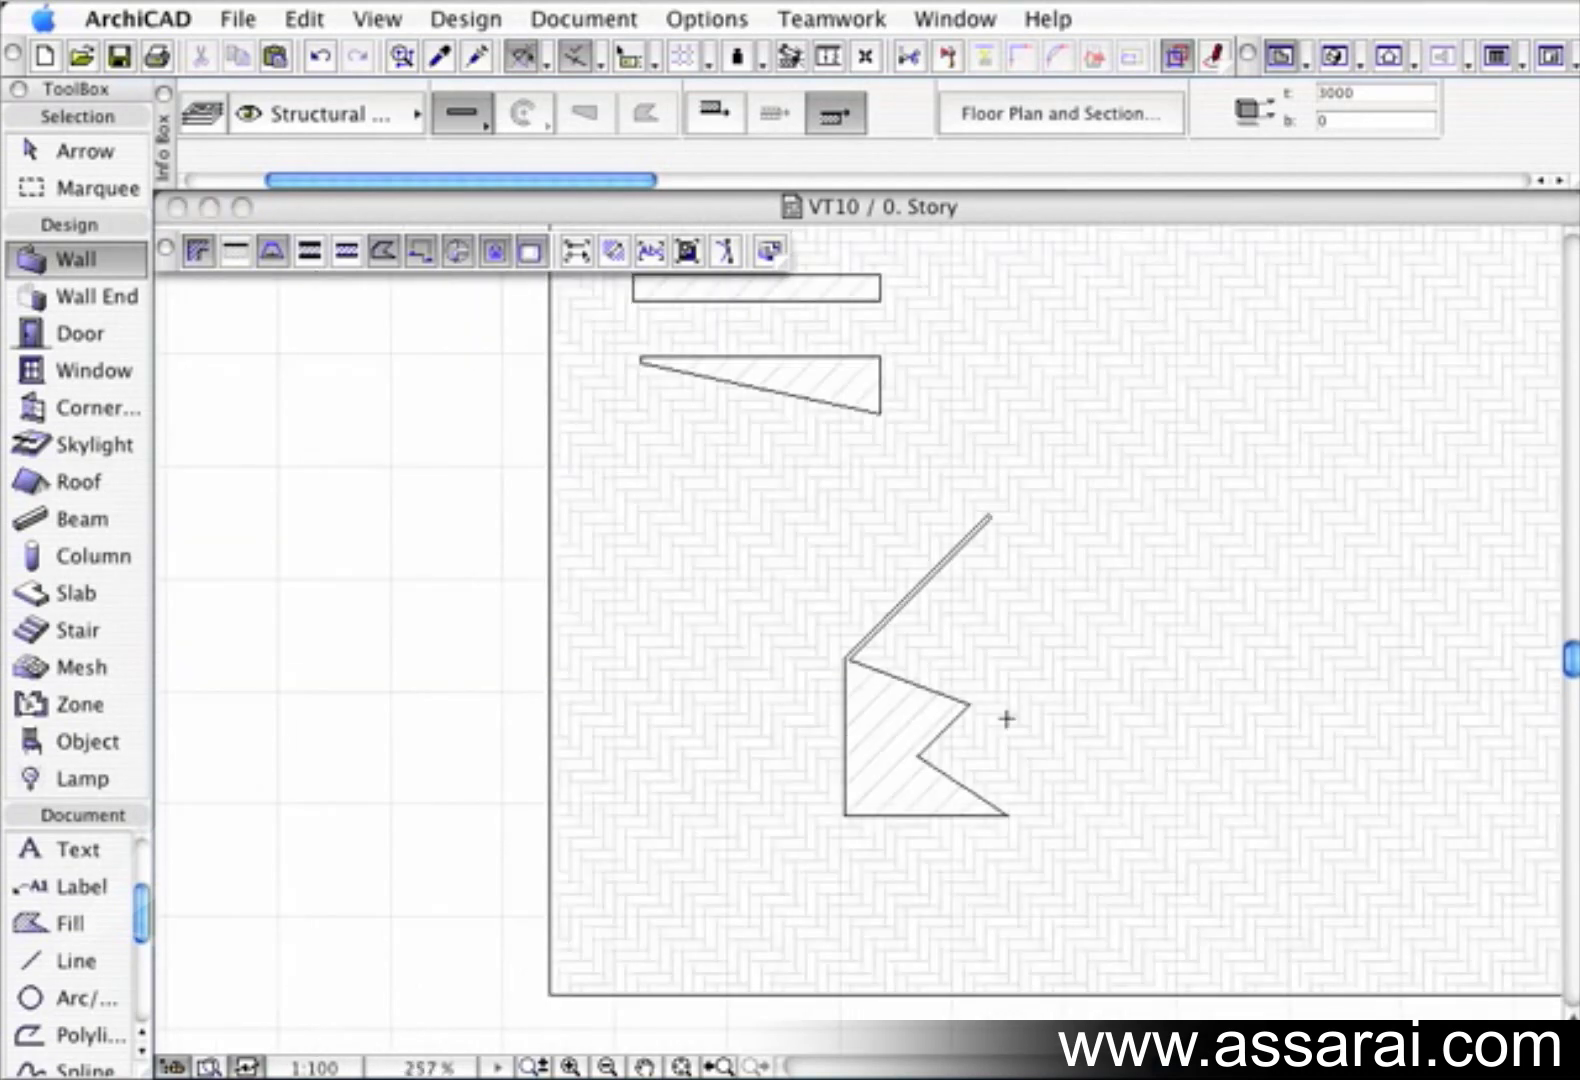
pyautogui.moveTo(1005, 720); pyautogui.dragTo(857, 678, button='middle')
pyautogui.click(860, 417)
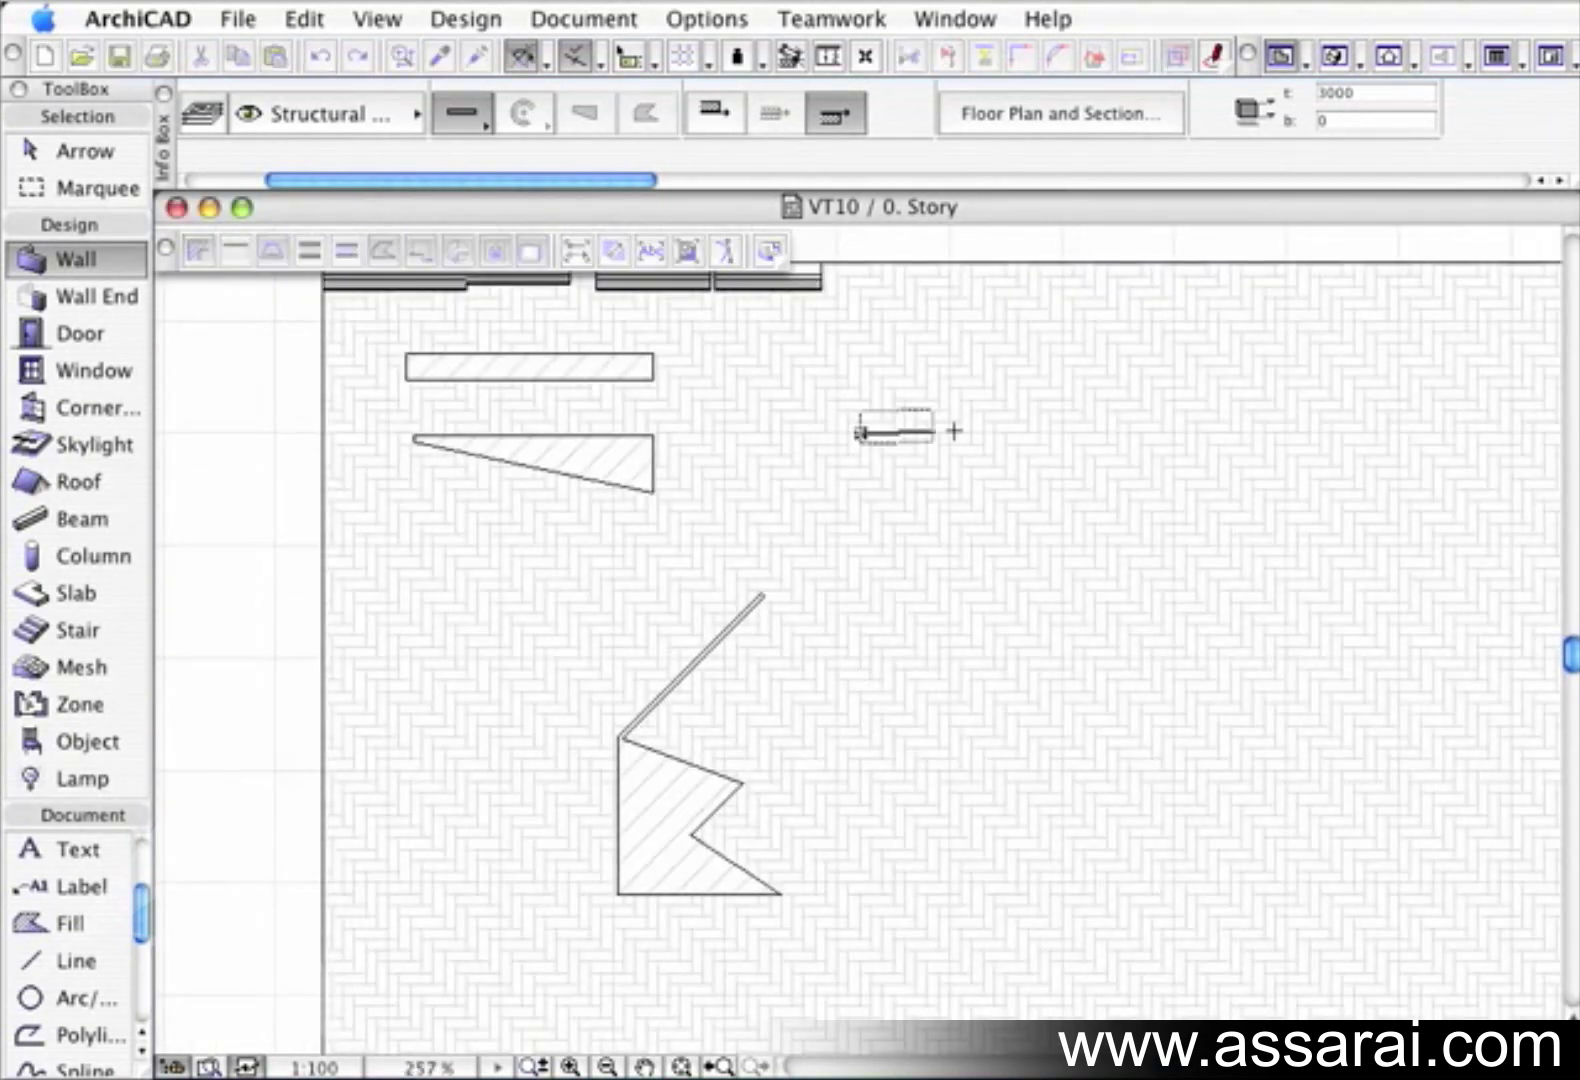
pyautogui.click(1188, 418)
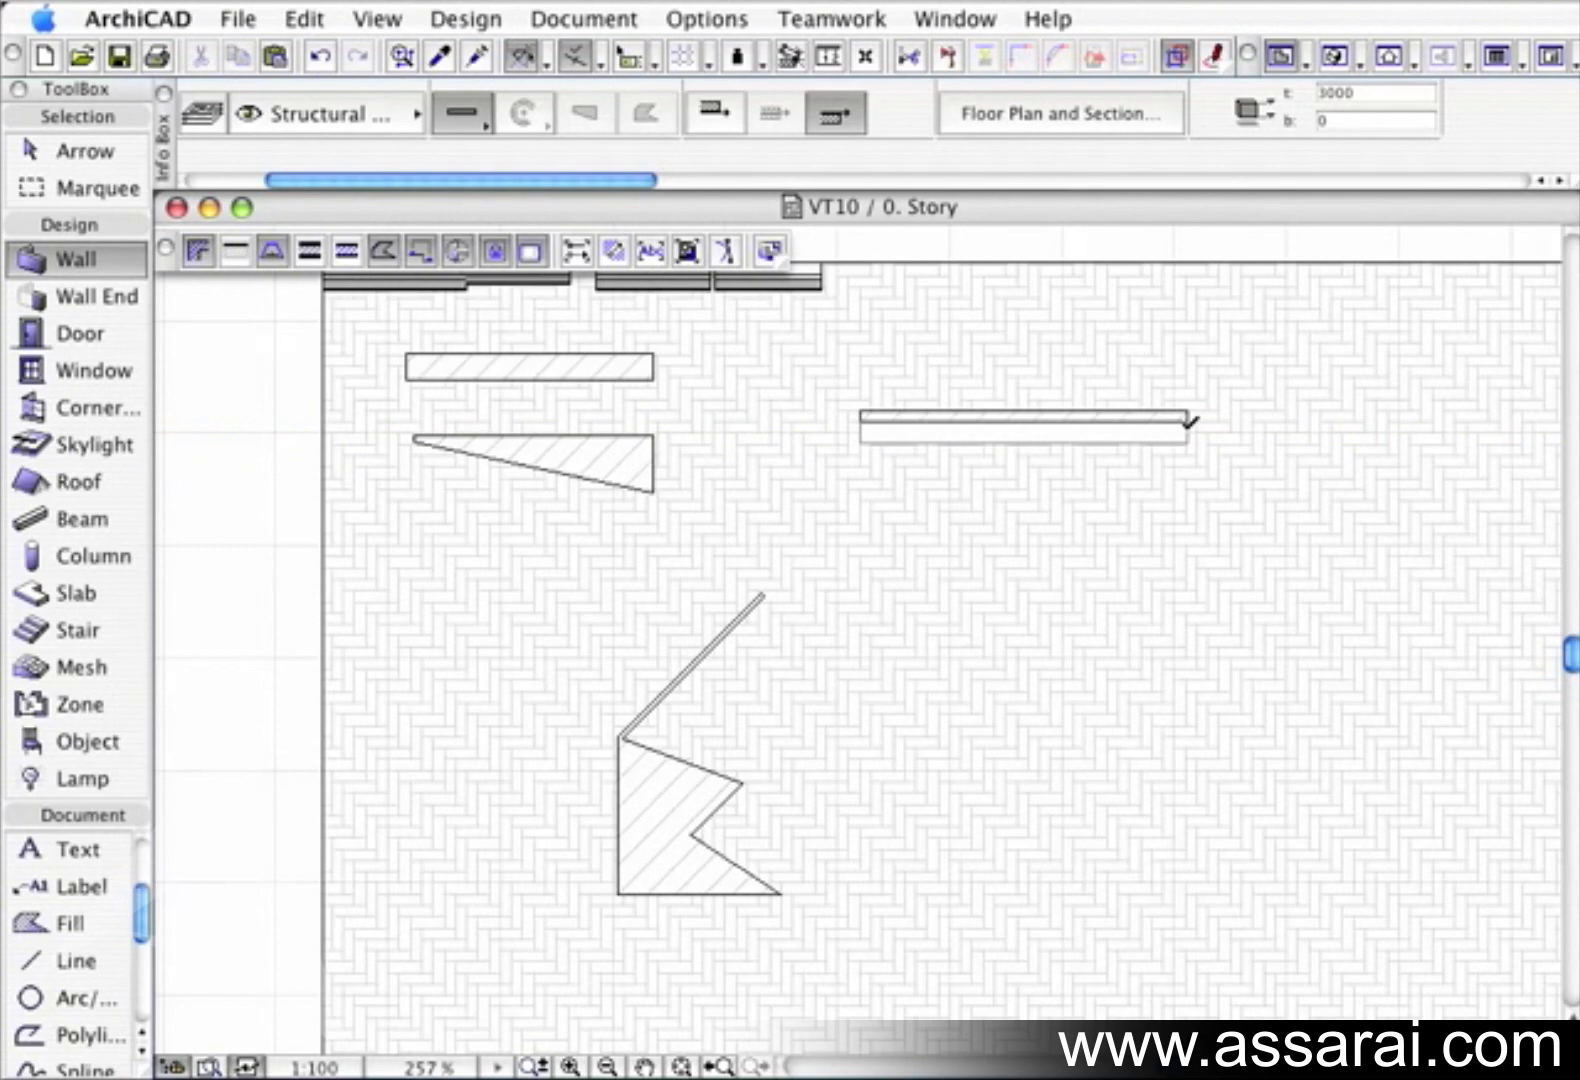
pyautogui.click(1335, 56)
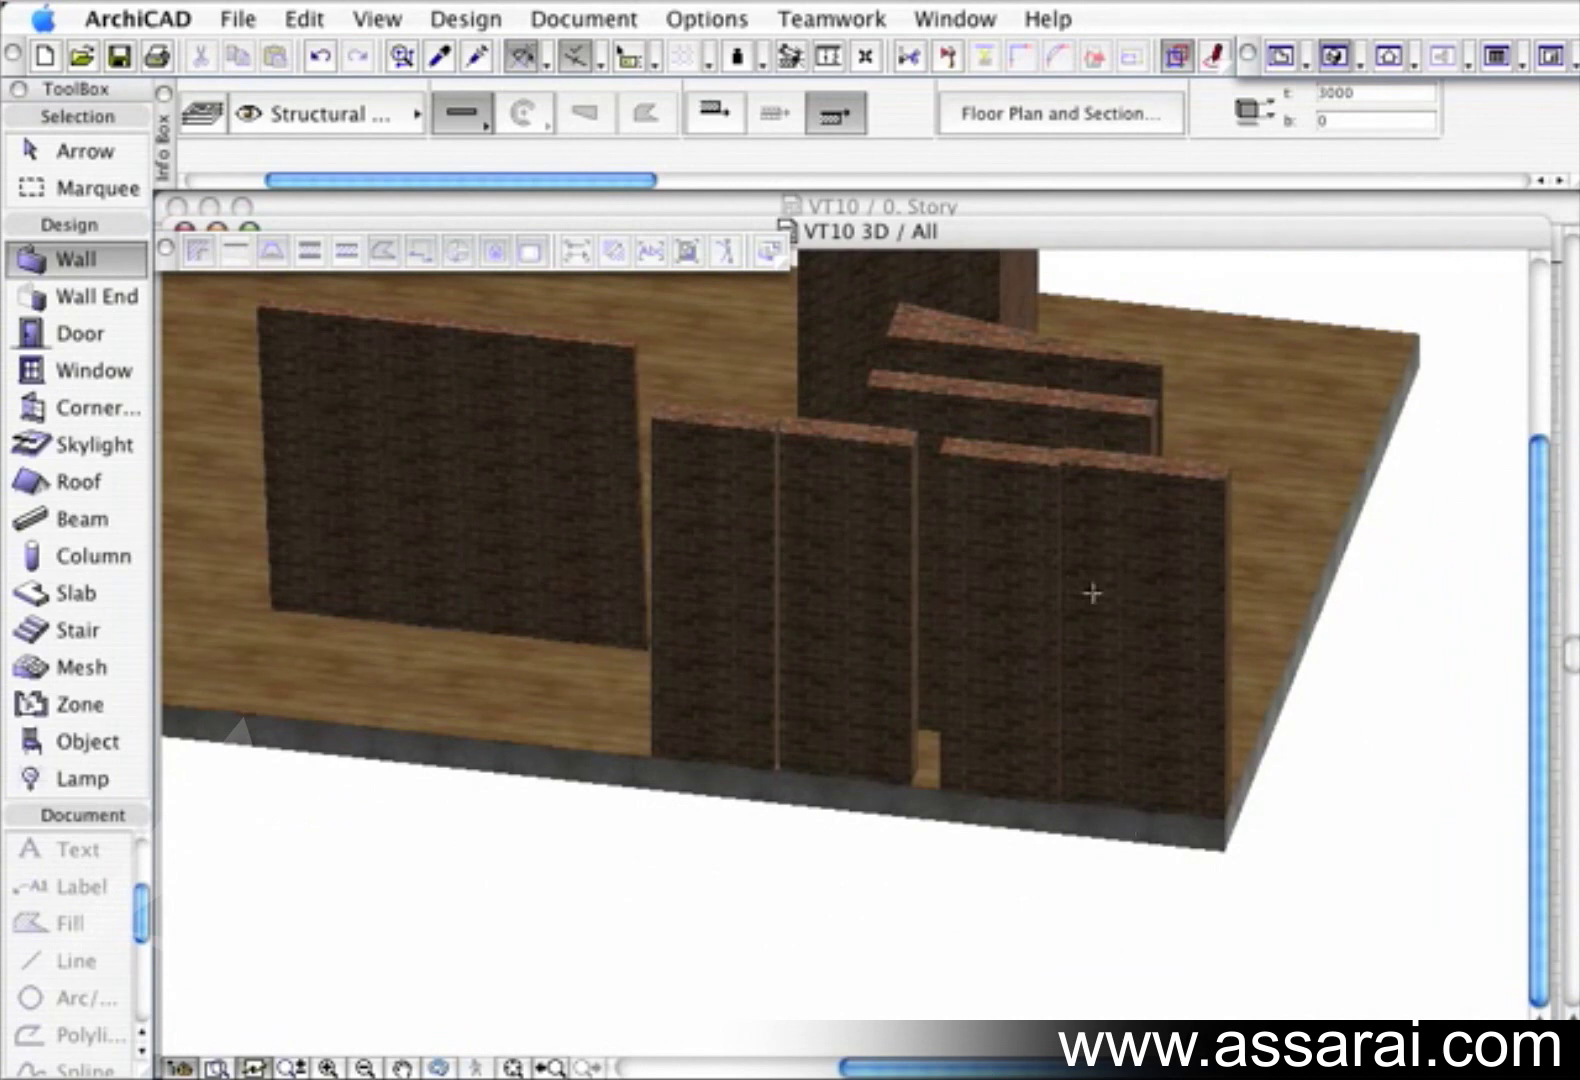
pyautogui.keyDown('shift'); pyautogui.moveTo(1121, 522); pyautogui.dragTo(1023, 522, button='middle'); pyautogui.keyUp('shift')
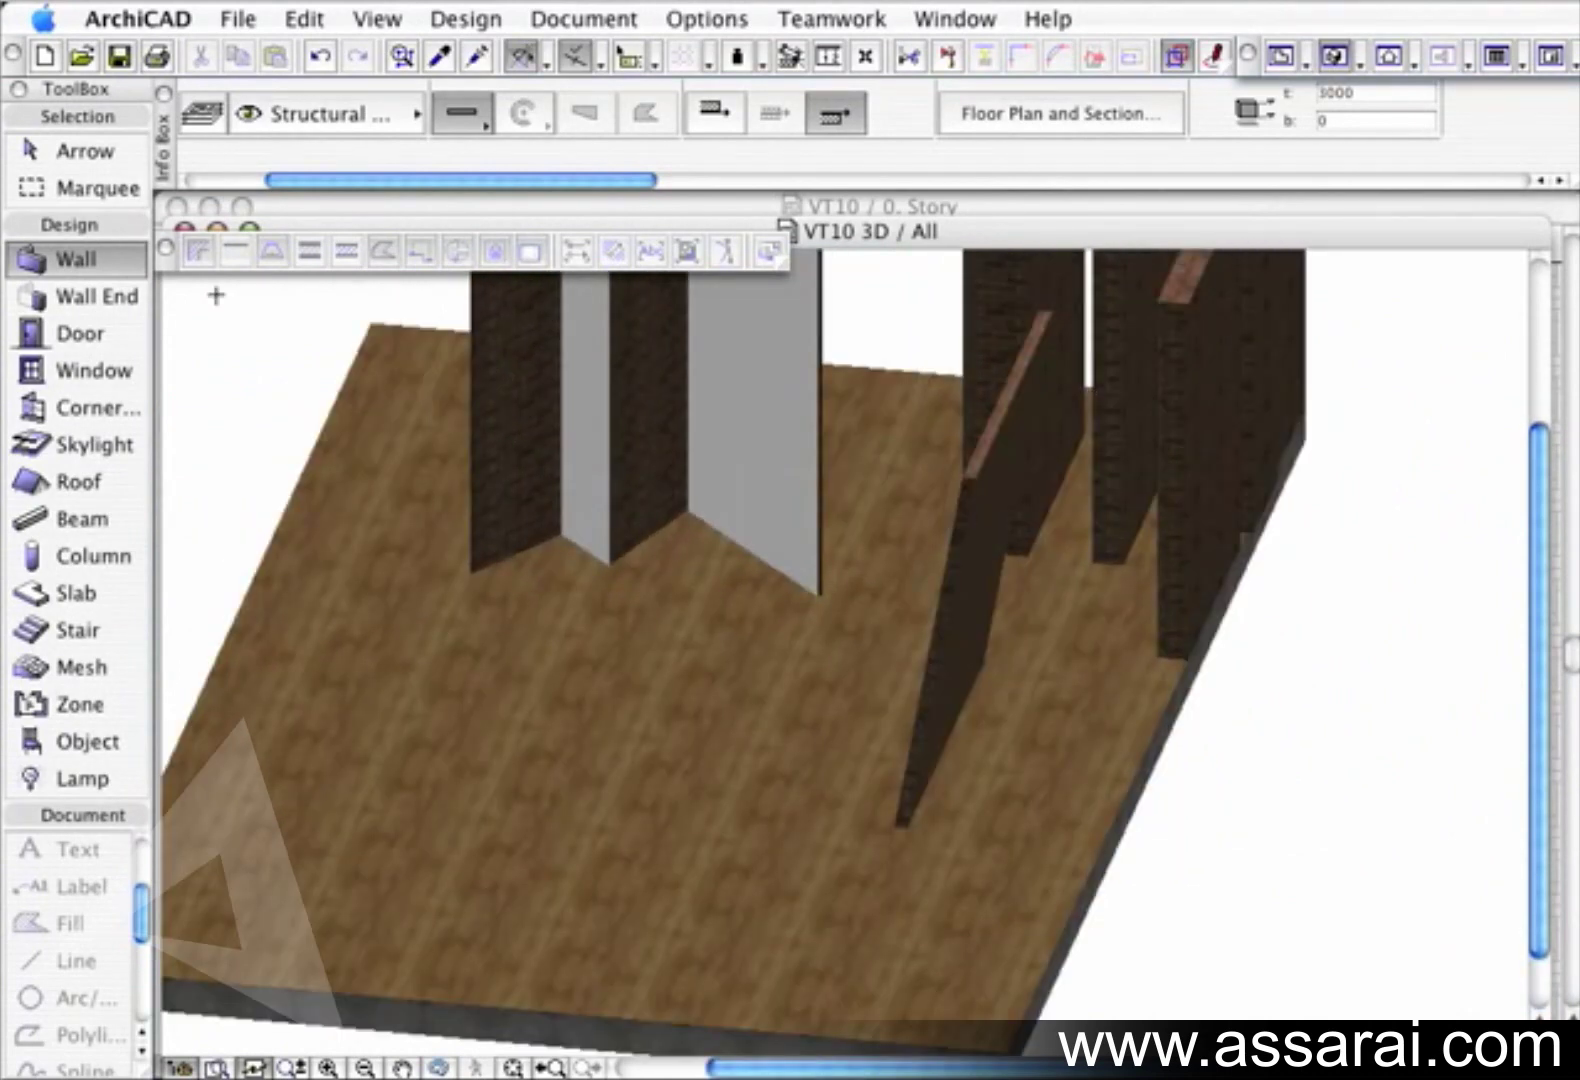
# Offset the slanted wall to a new position in 3D and adjust its top end
pyautogui.click(78, 152)
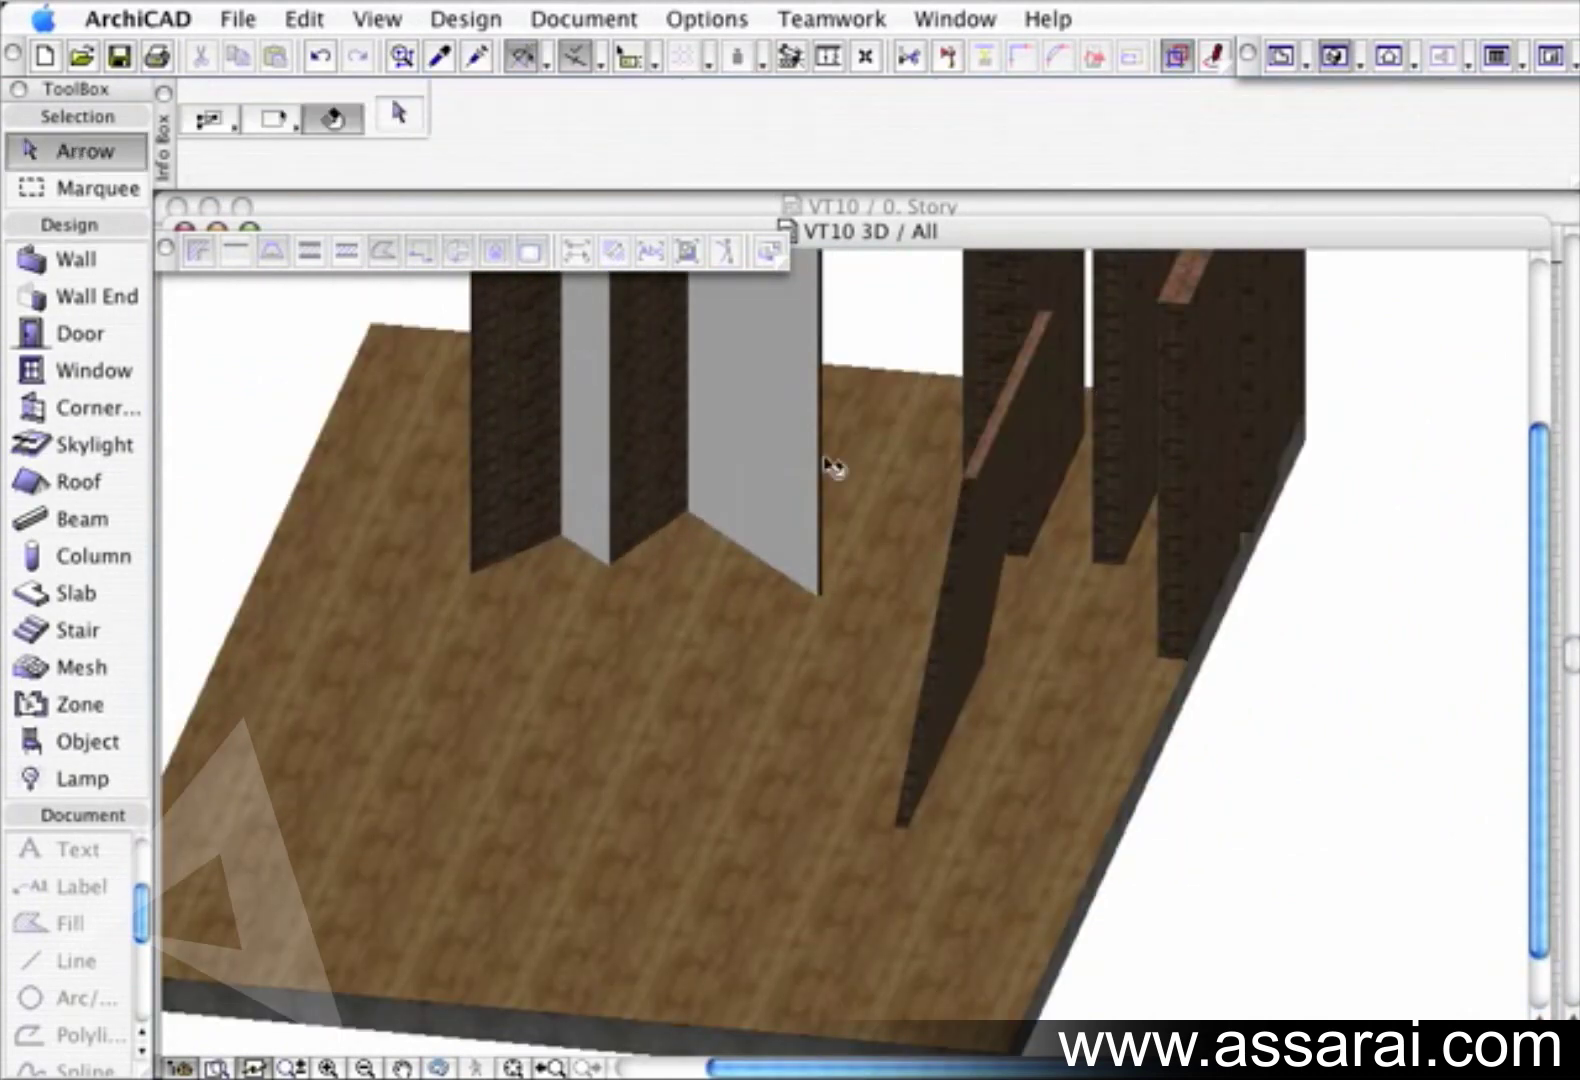
pyautogui.click(975, 517)
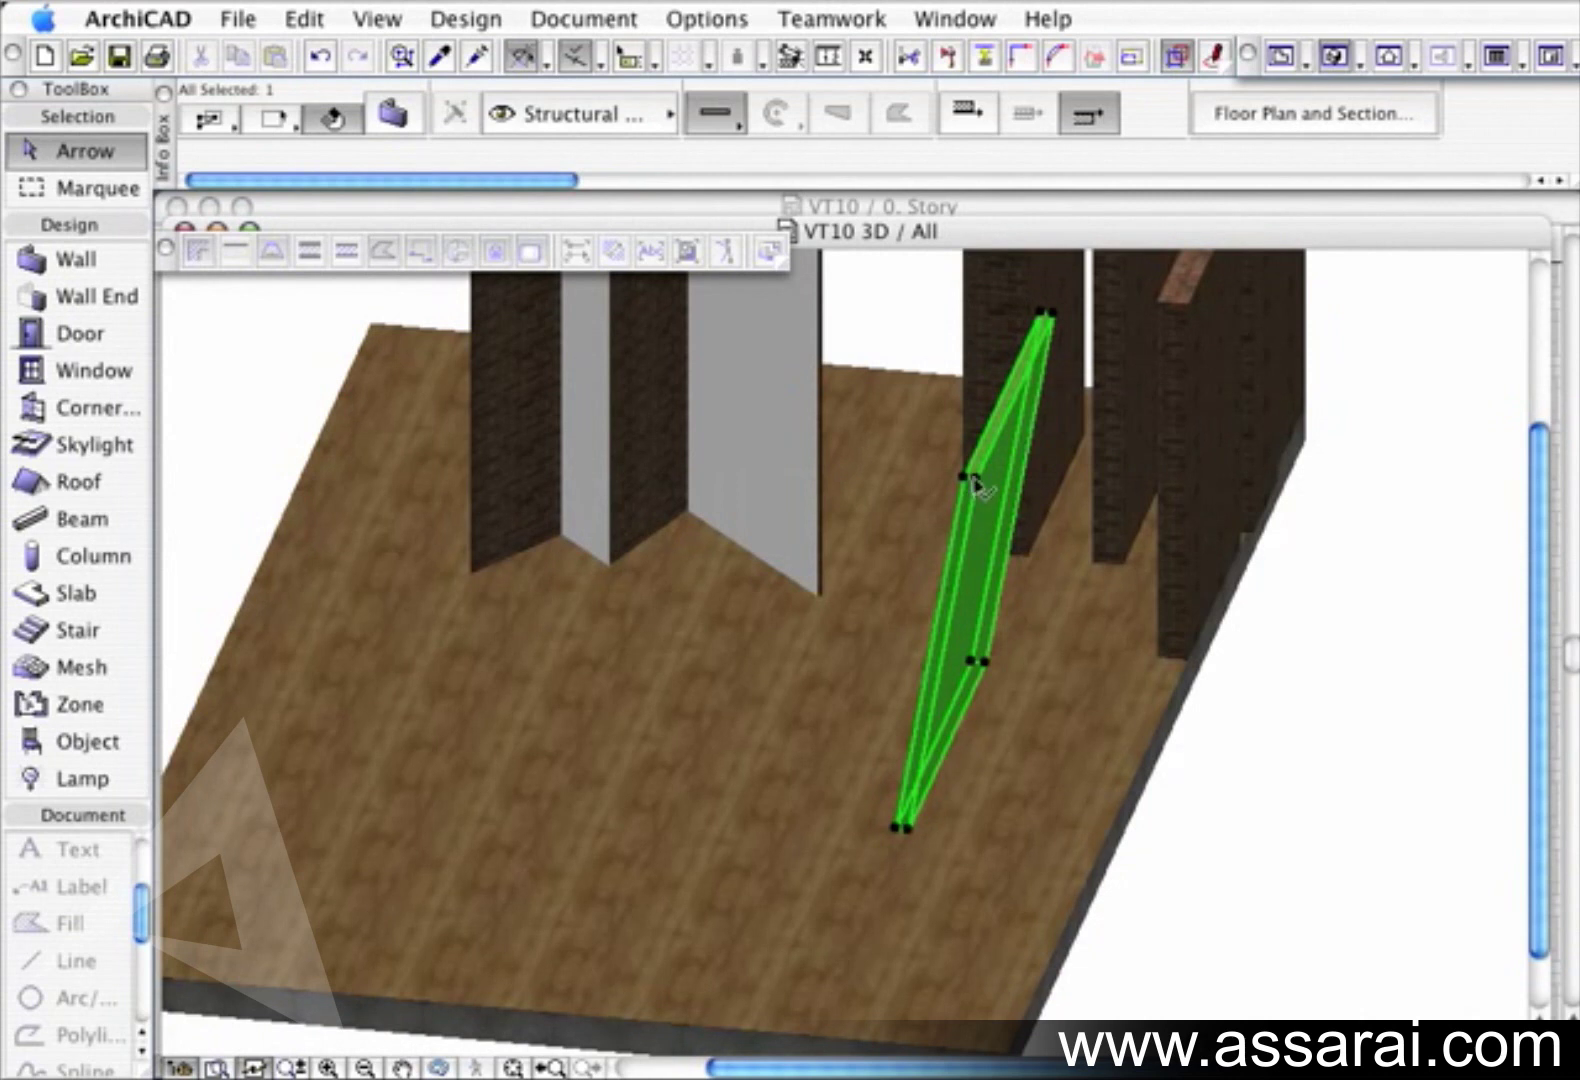
pyautogui.click(972, 481)
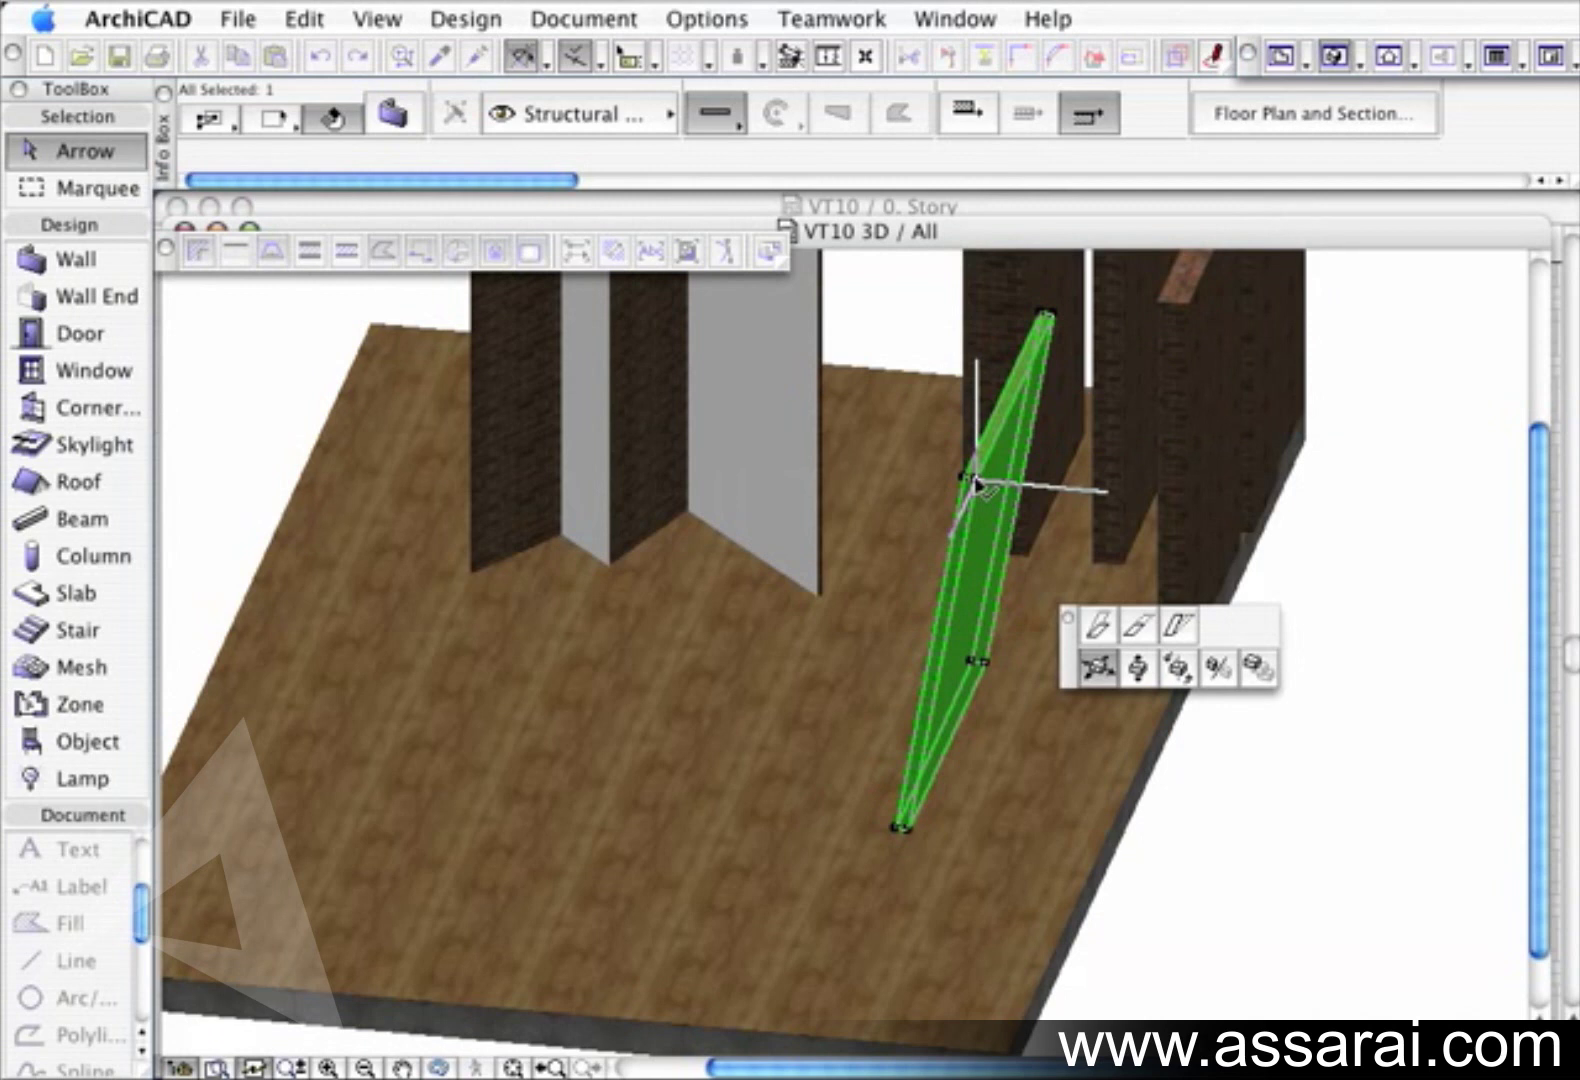
pyautogui.click(1178, 626)
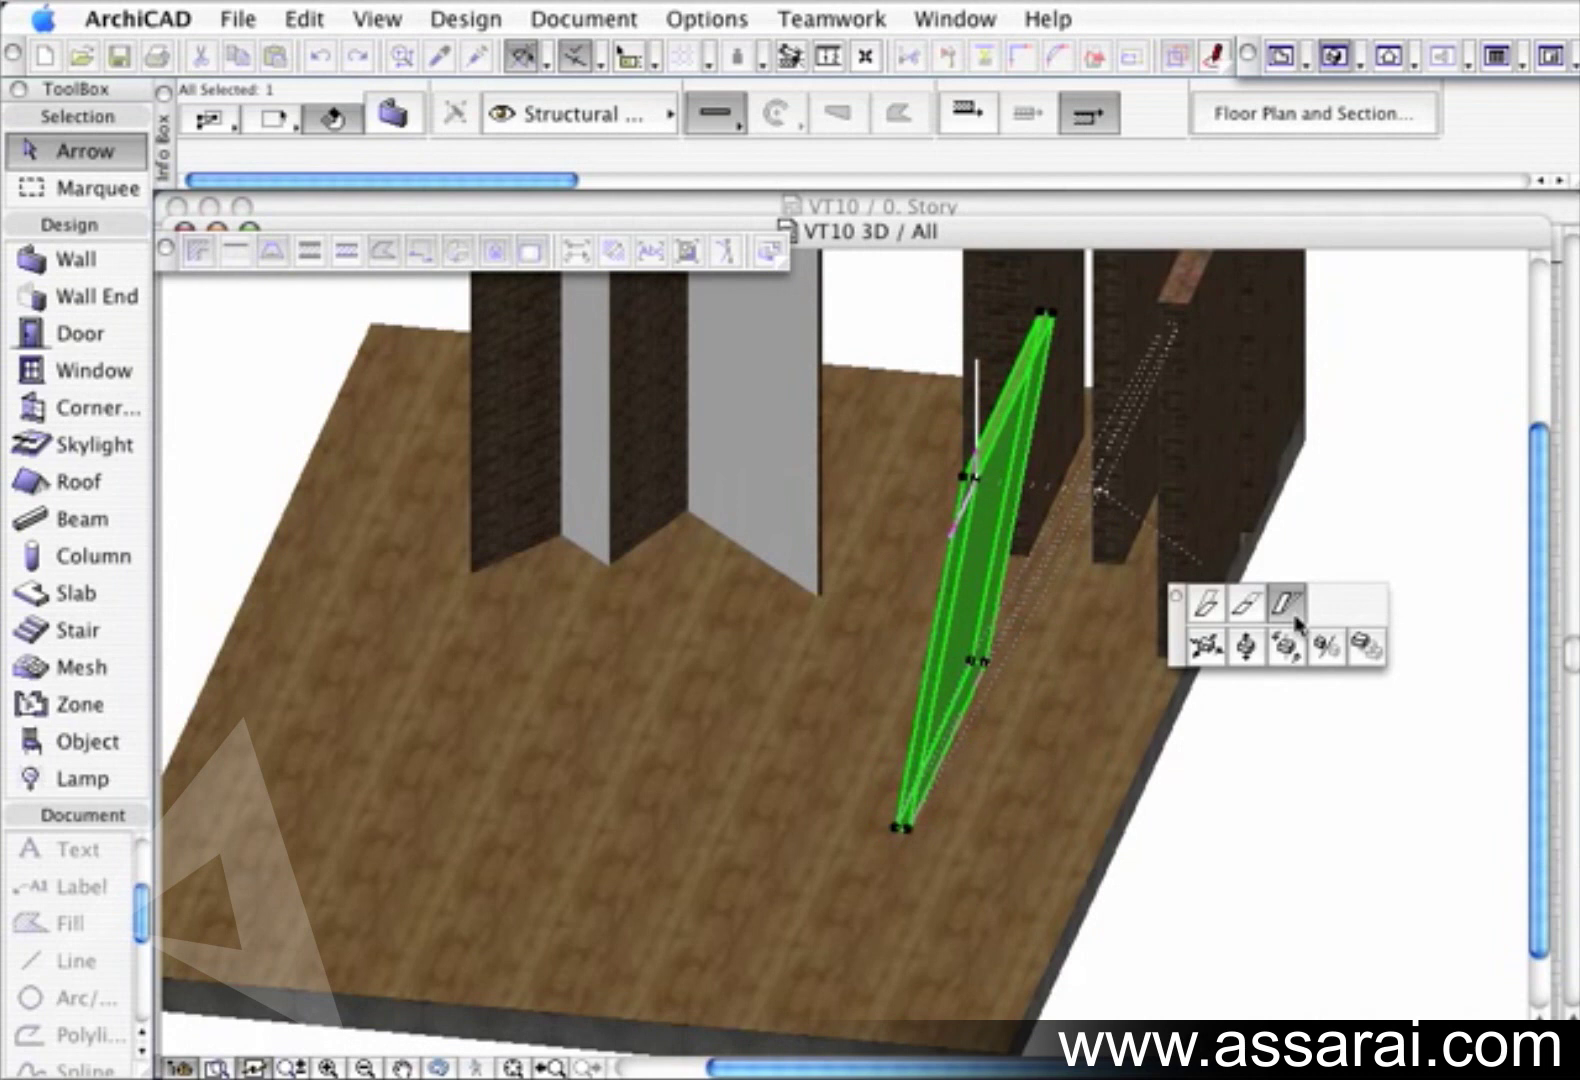
pyautogui.click(1106, 512)
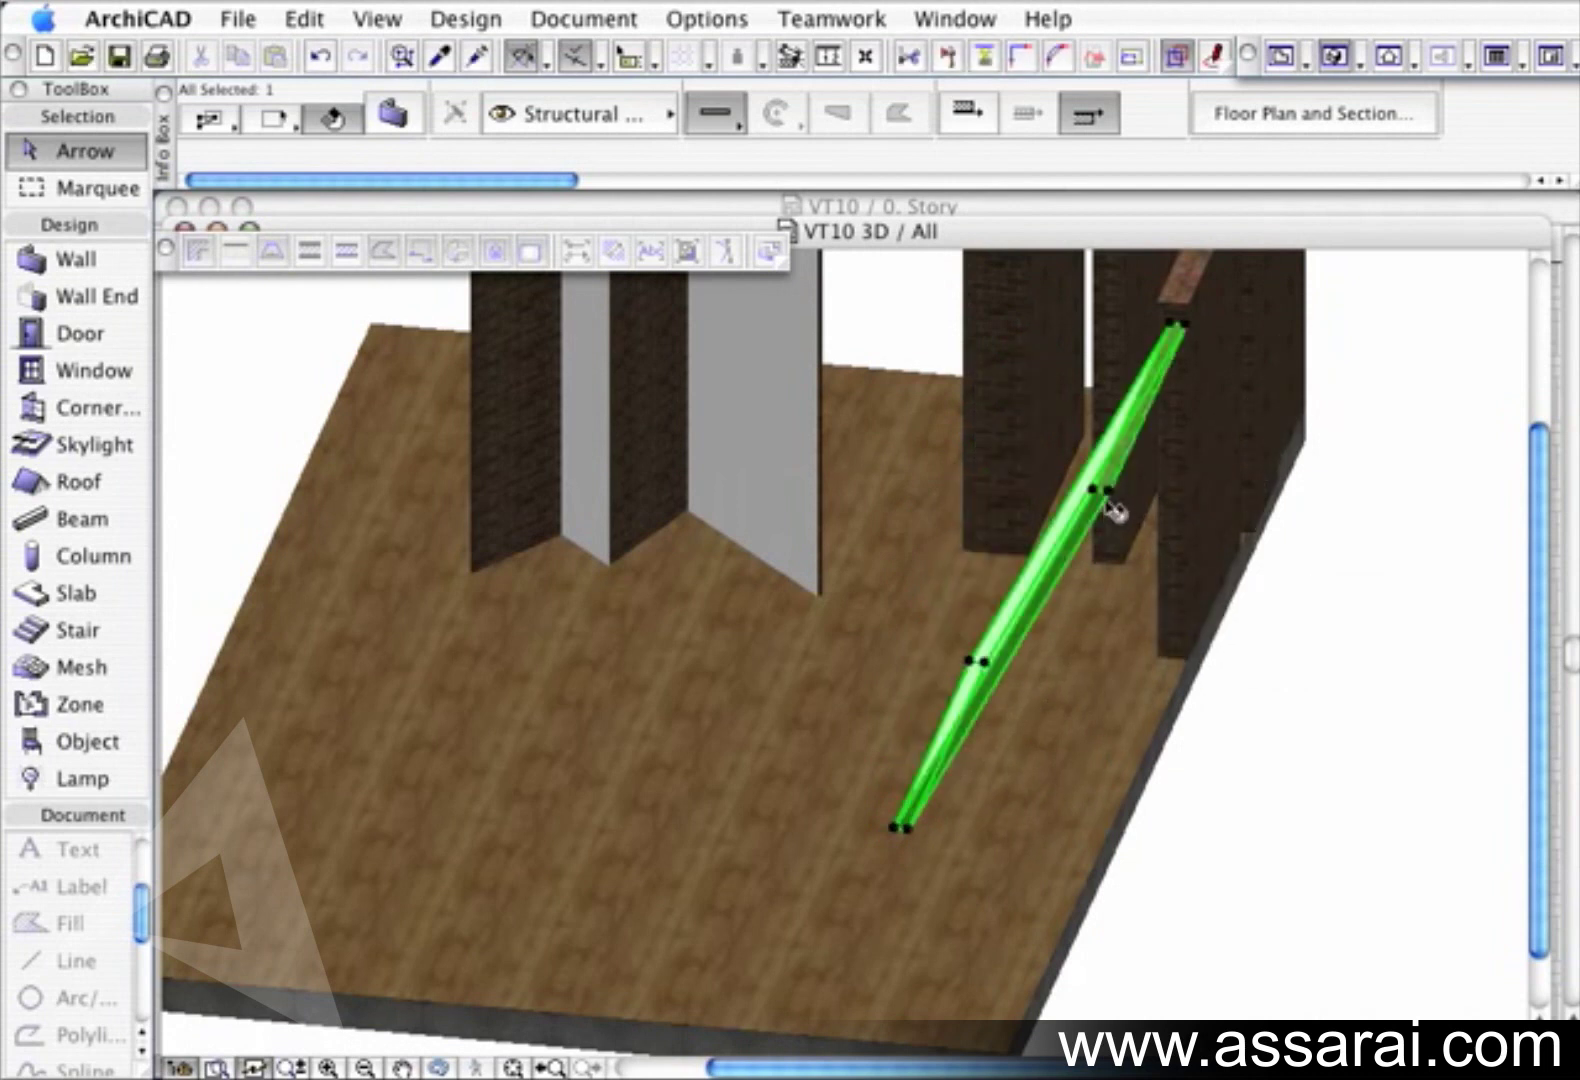
pyautogui.click(1108, 498)
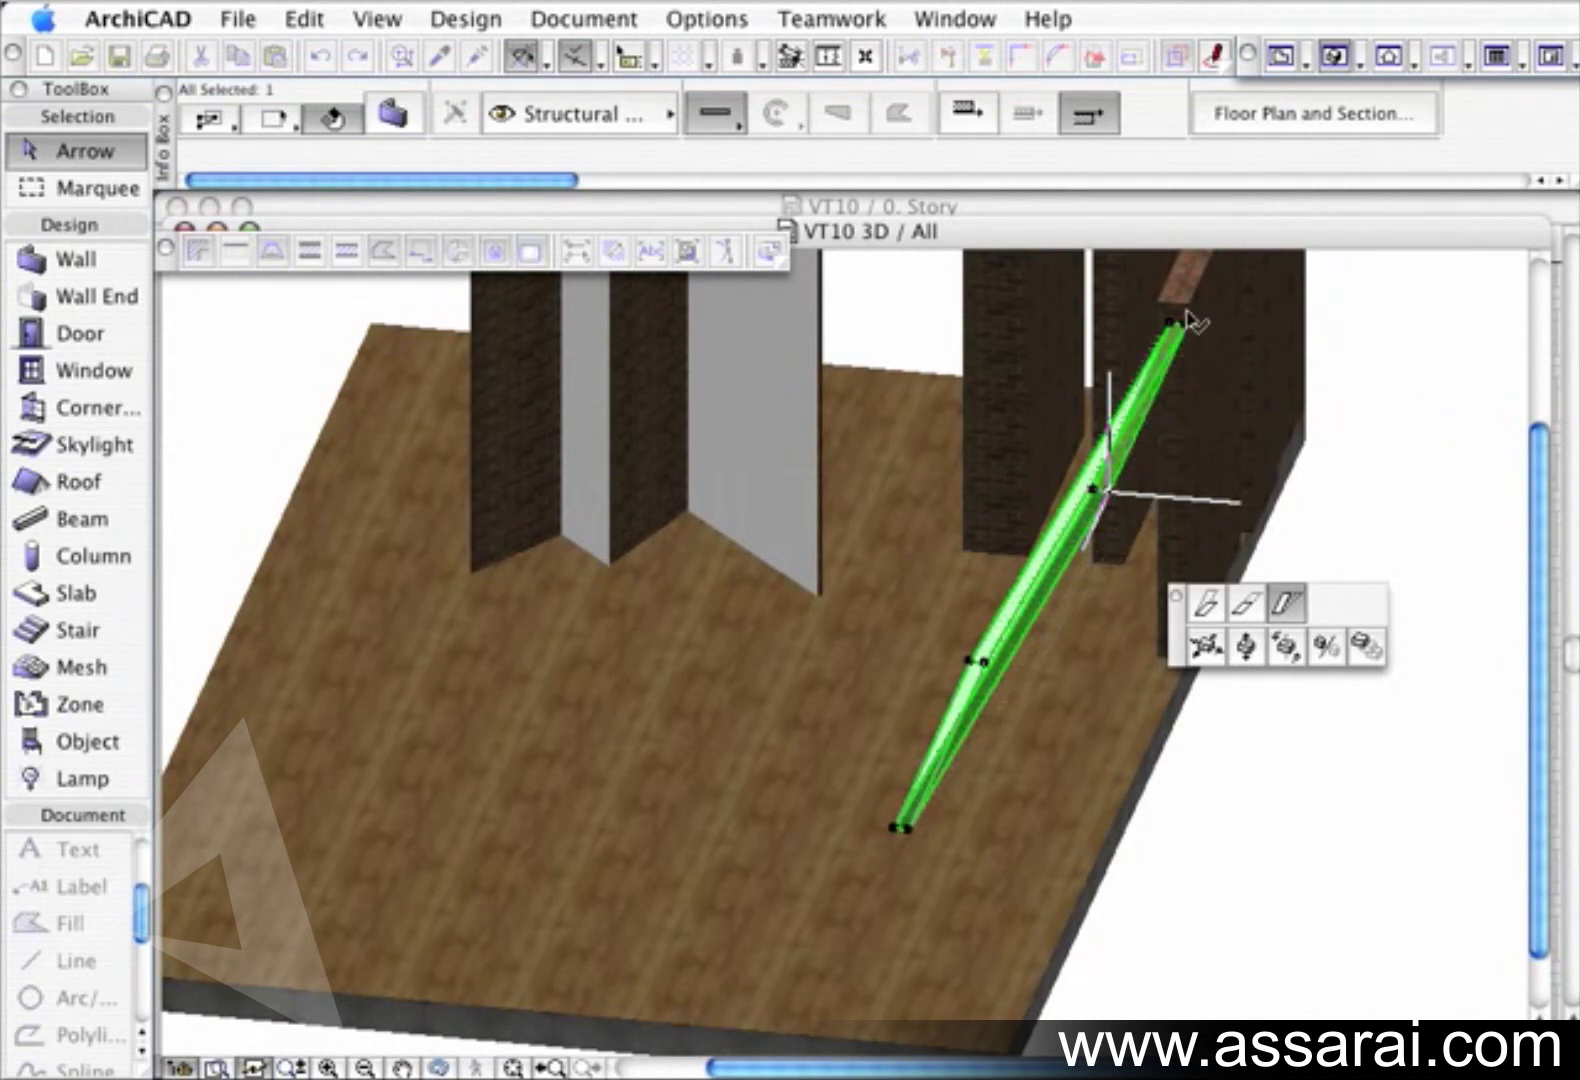
pyautogui.click(1192, 316)
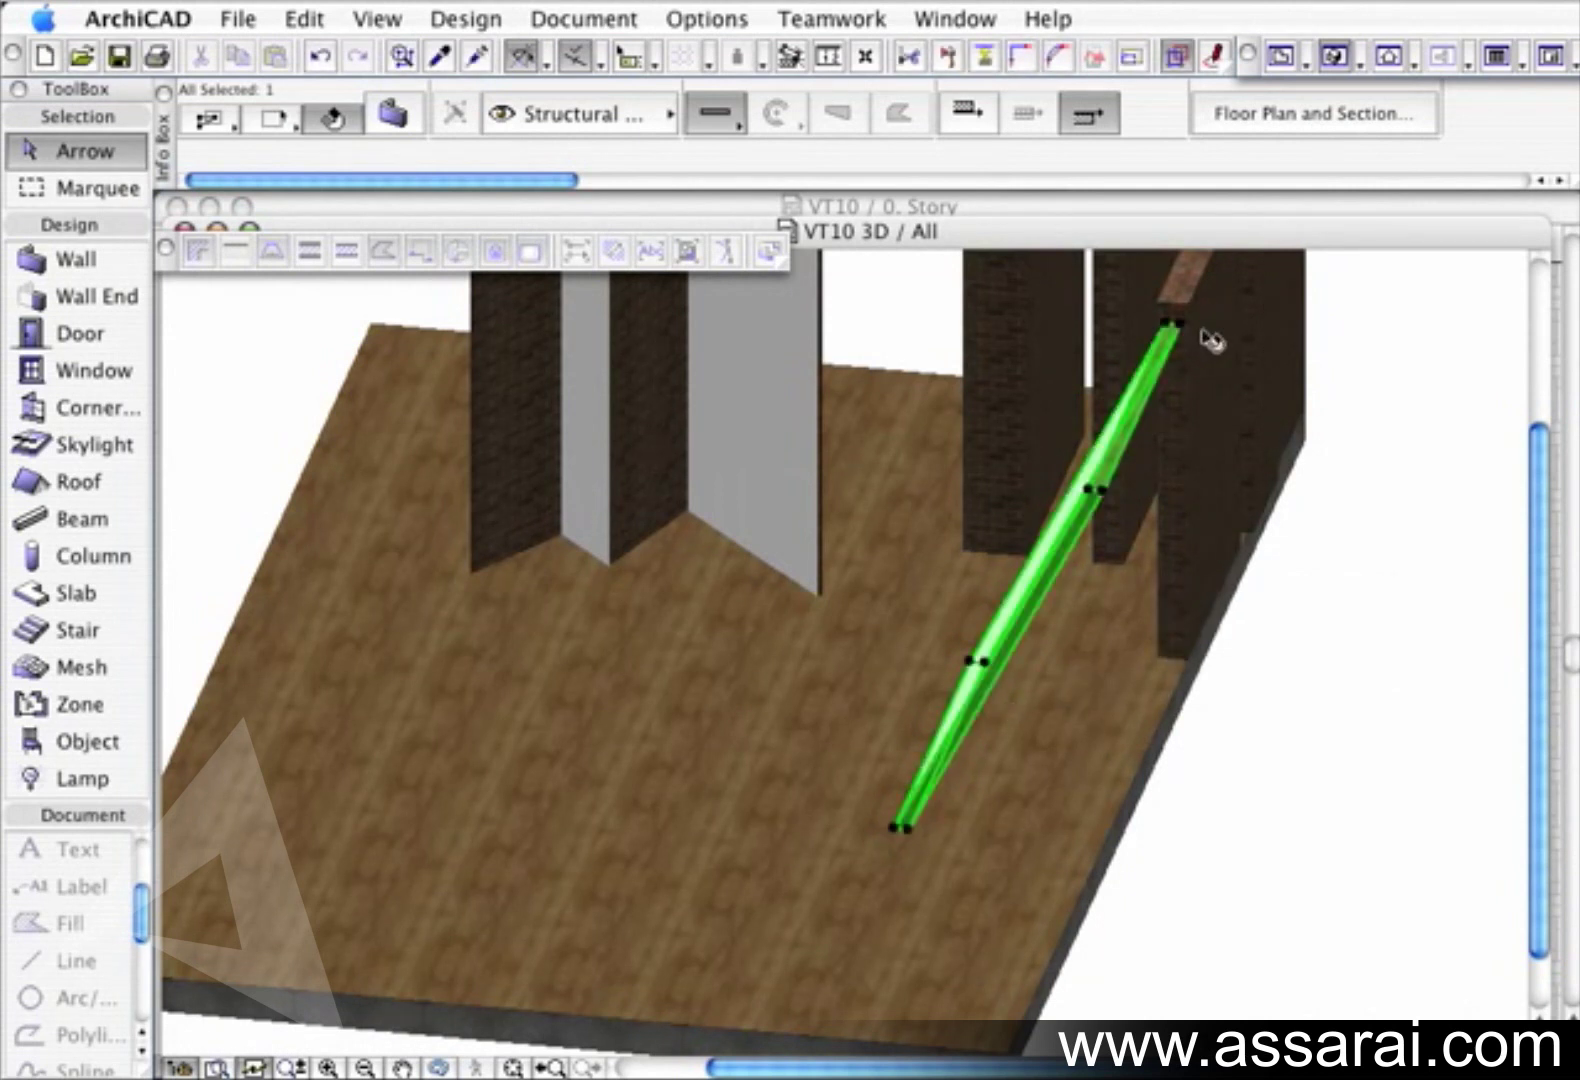
# Move the slanted wall's top endpoint to a new spot and close the 3D window
pyautogui.moveTo(1026, 543); pyautogui.dragTo(1278, 586, button='middle')
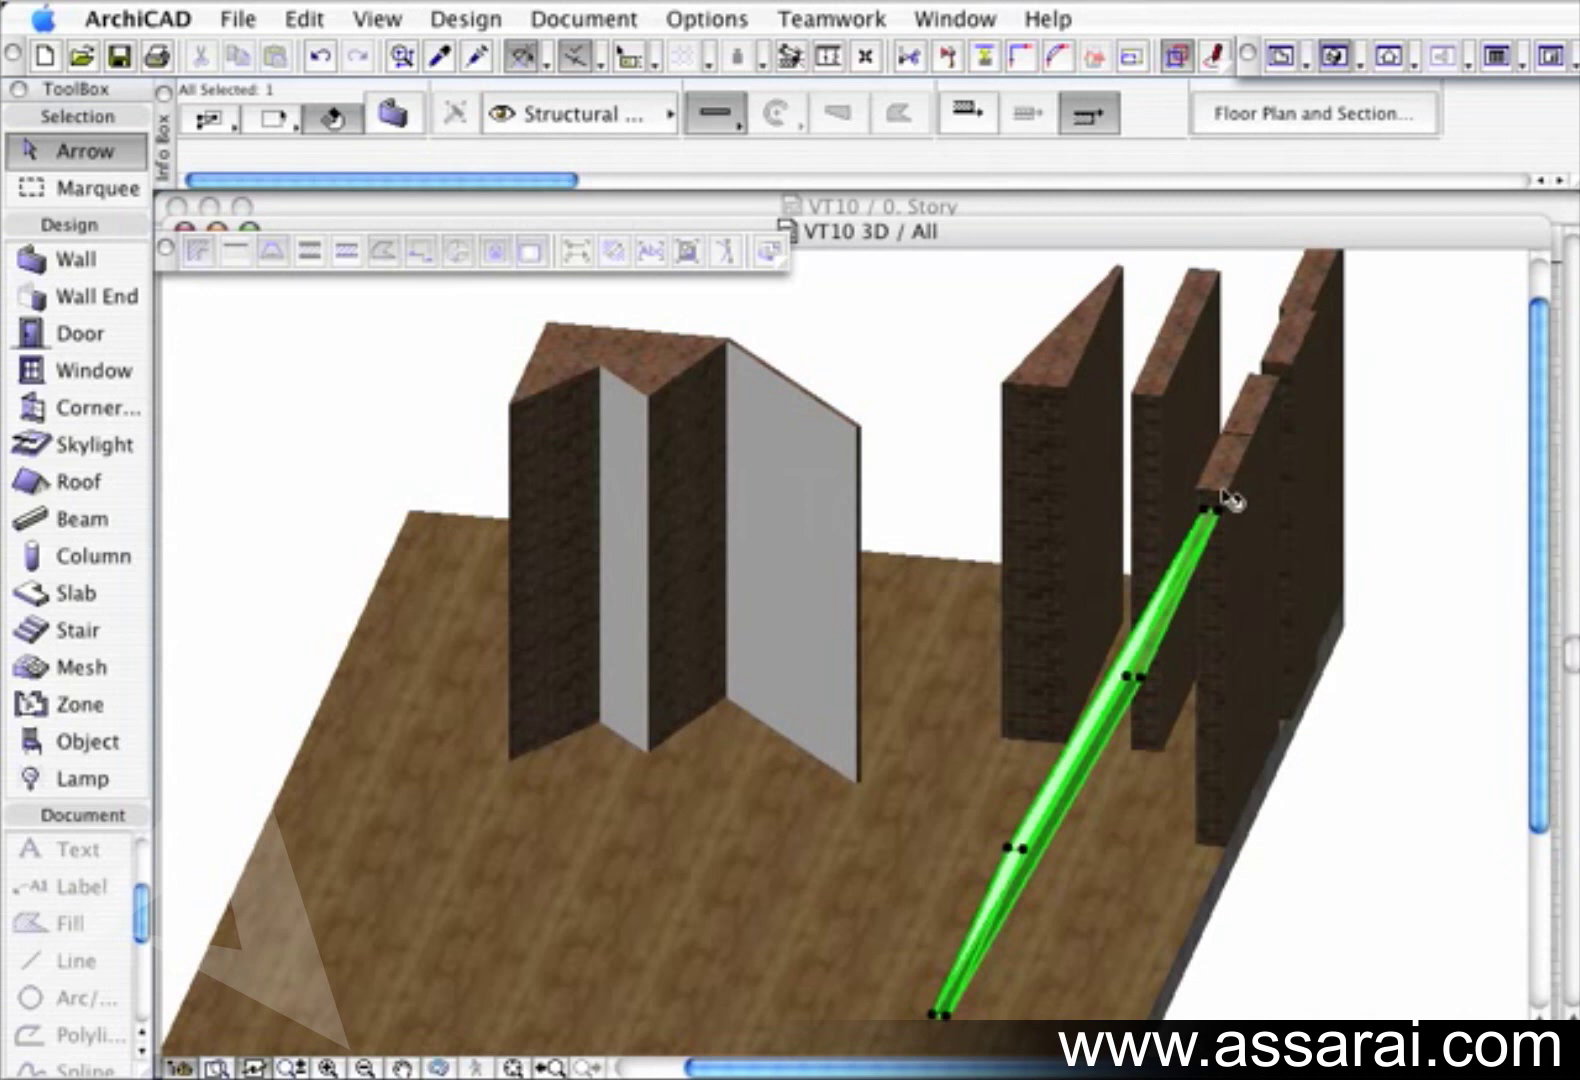
pyautogui.click(1214, 515)
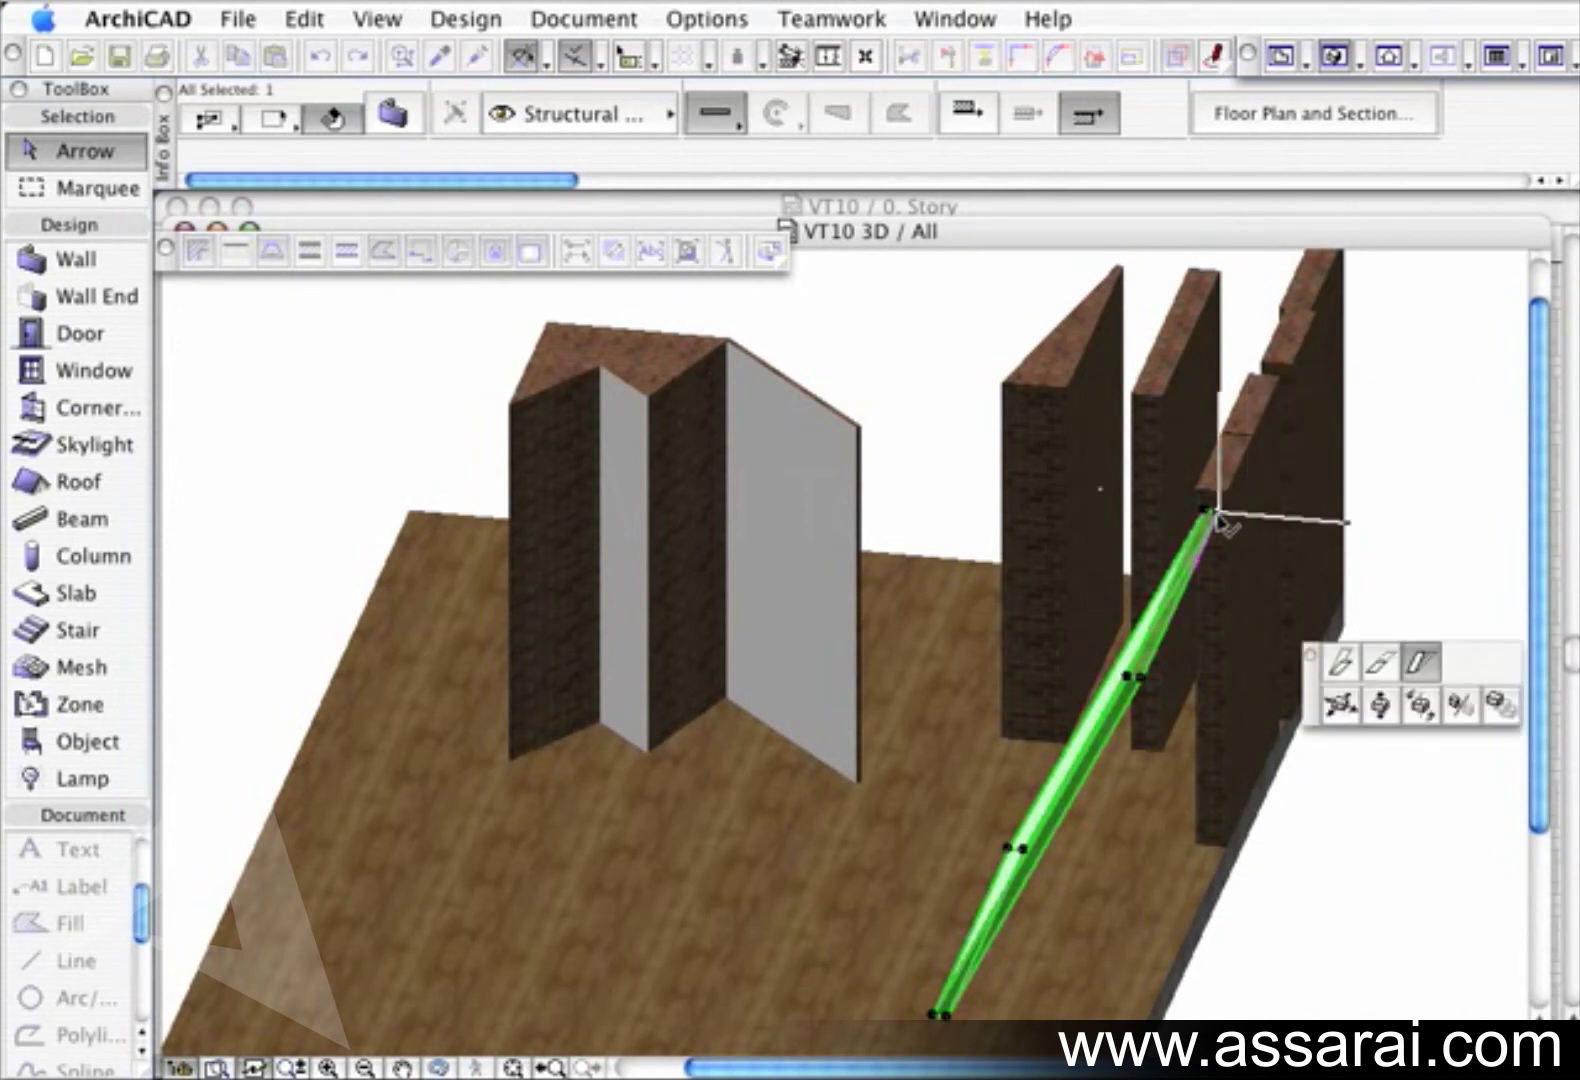
pyautogui.click(1168, 410)
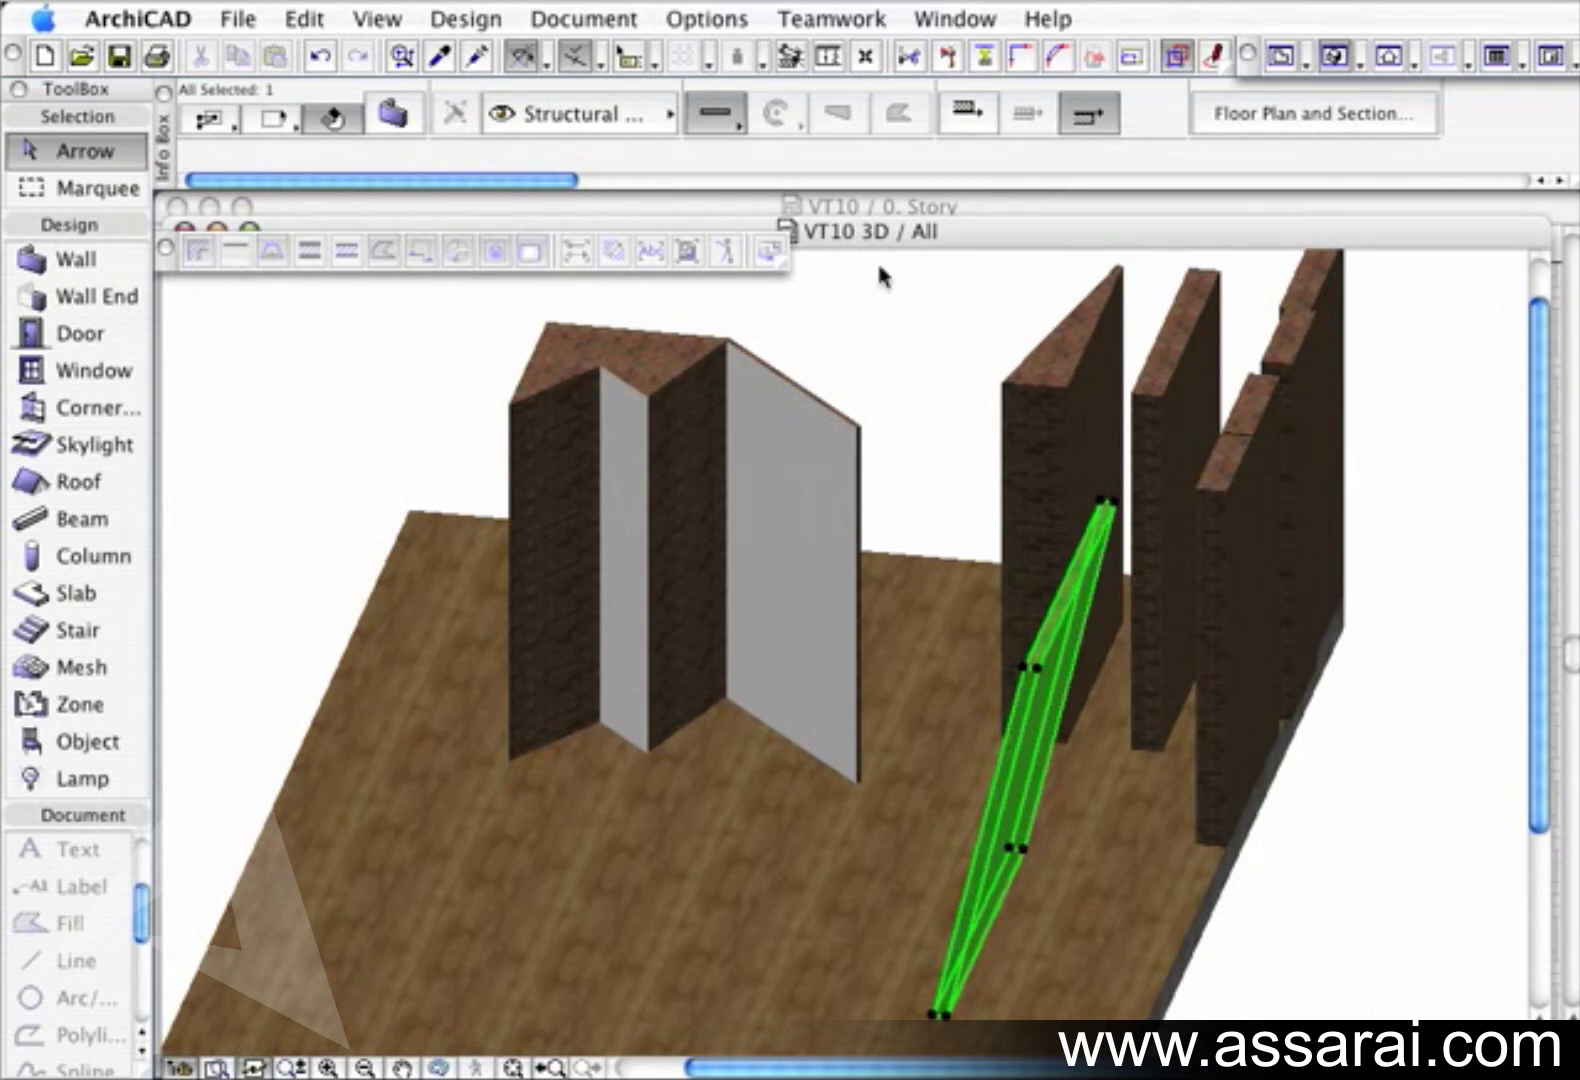
pyautogui.moveTo(860, 232); pyautogui.dragTo(860, 220)
pyautogui.click(184, 220)
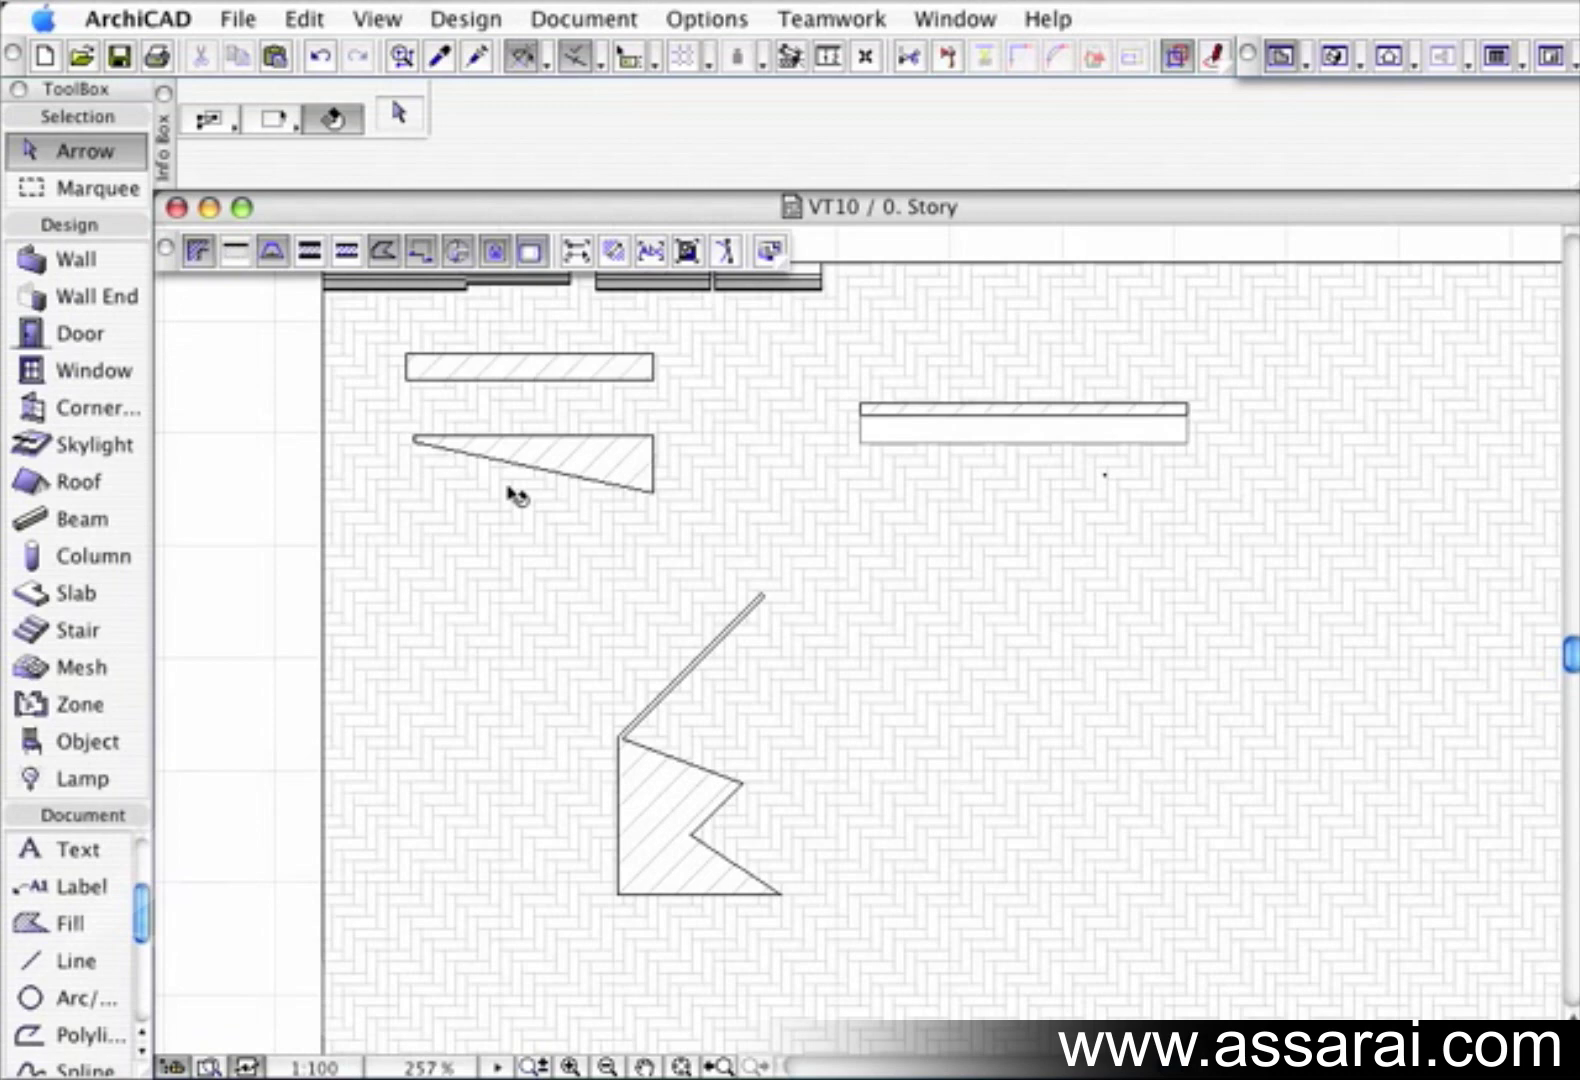
# Select all walls with Cmd+A under the Wall tool and delete them, keeping the slab
pyautogui.press('super+a')
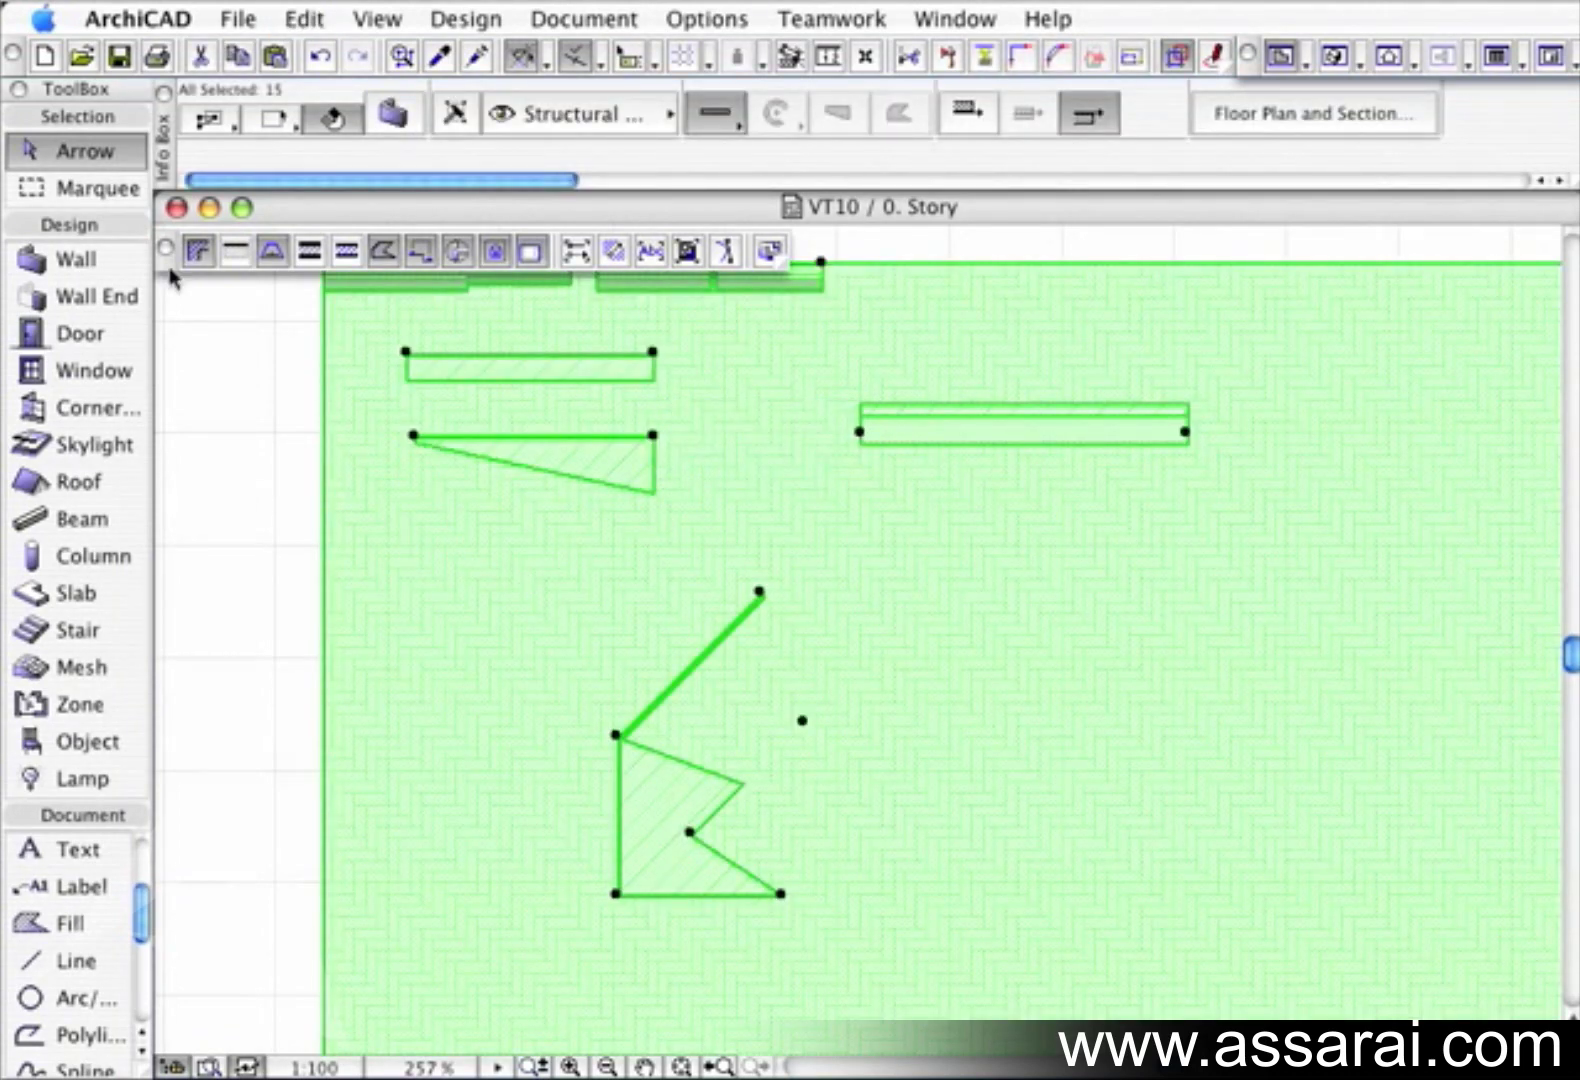
pyautogui.click(226, 378)
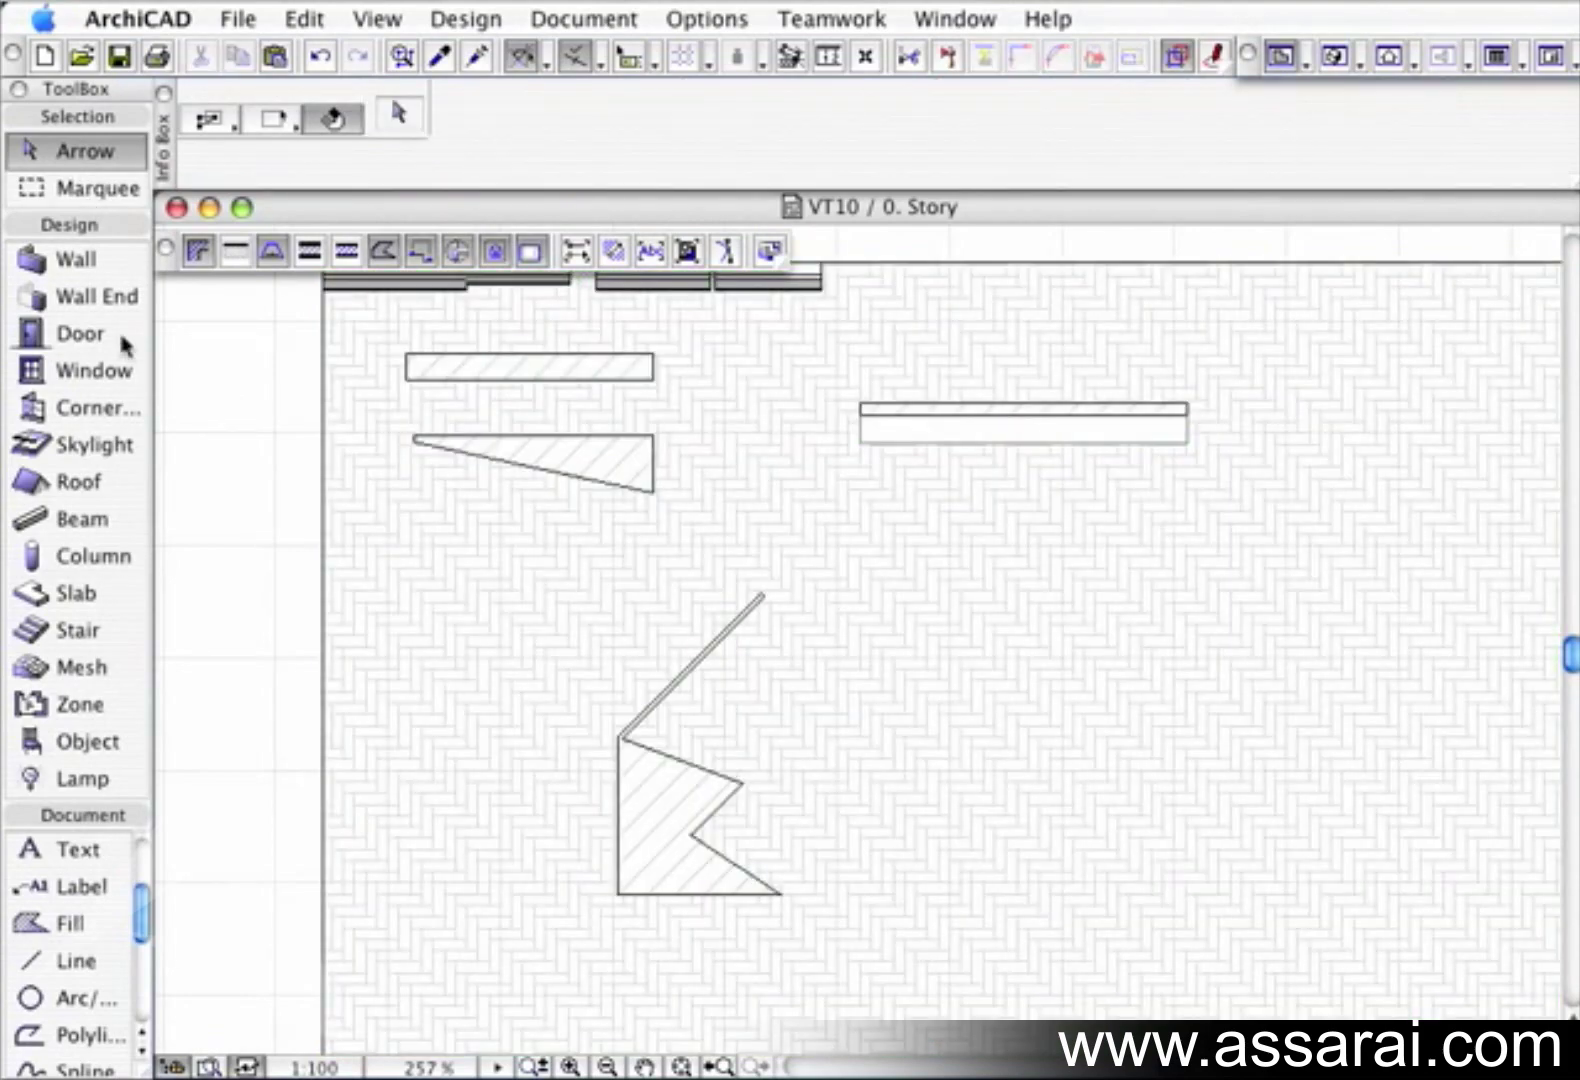
pyautogui.click(32, 260)
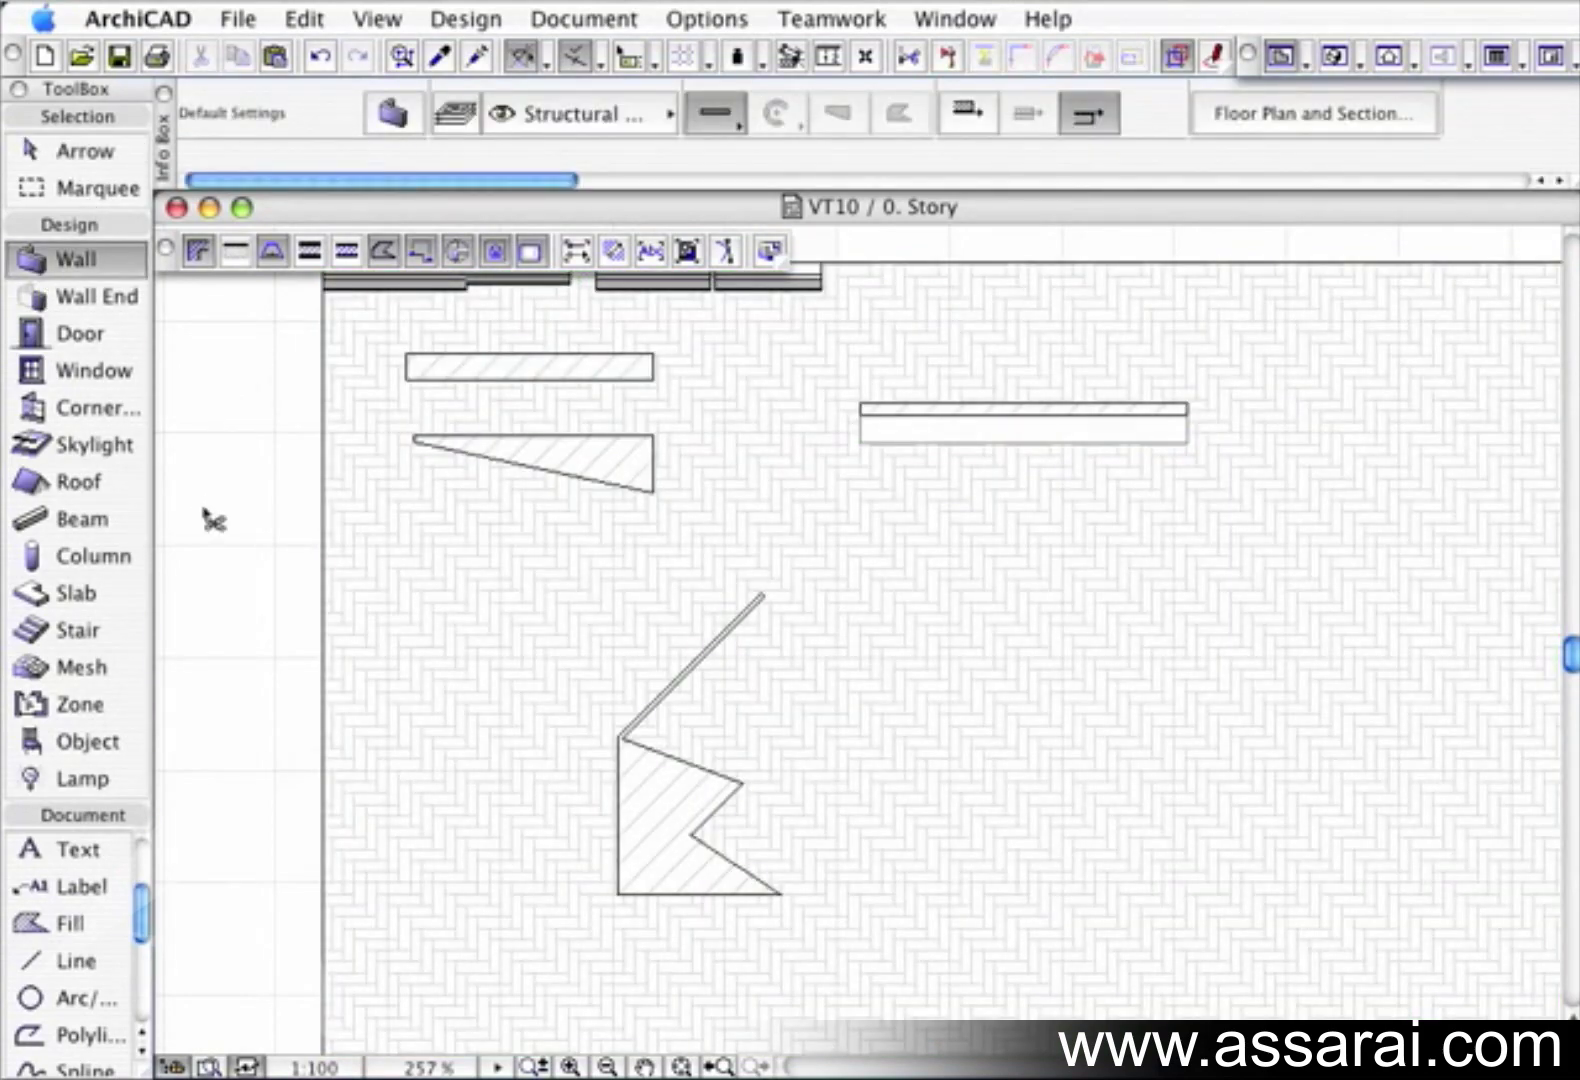
pyautogui.press('super+a')
pyautogui.press('Delete')
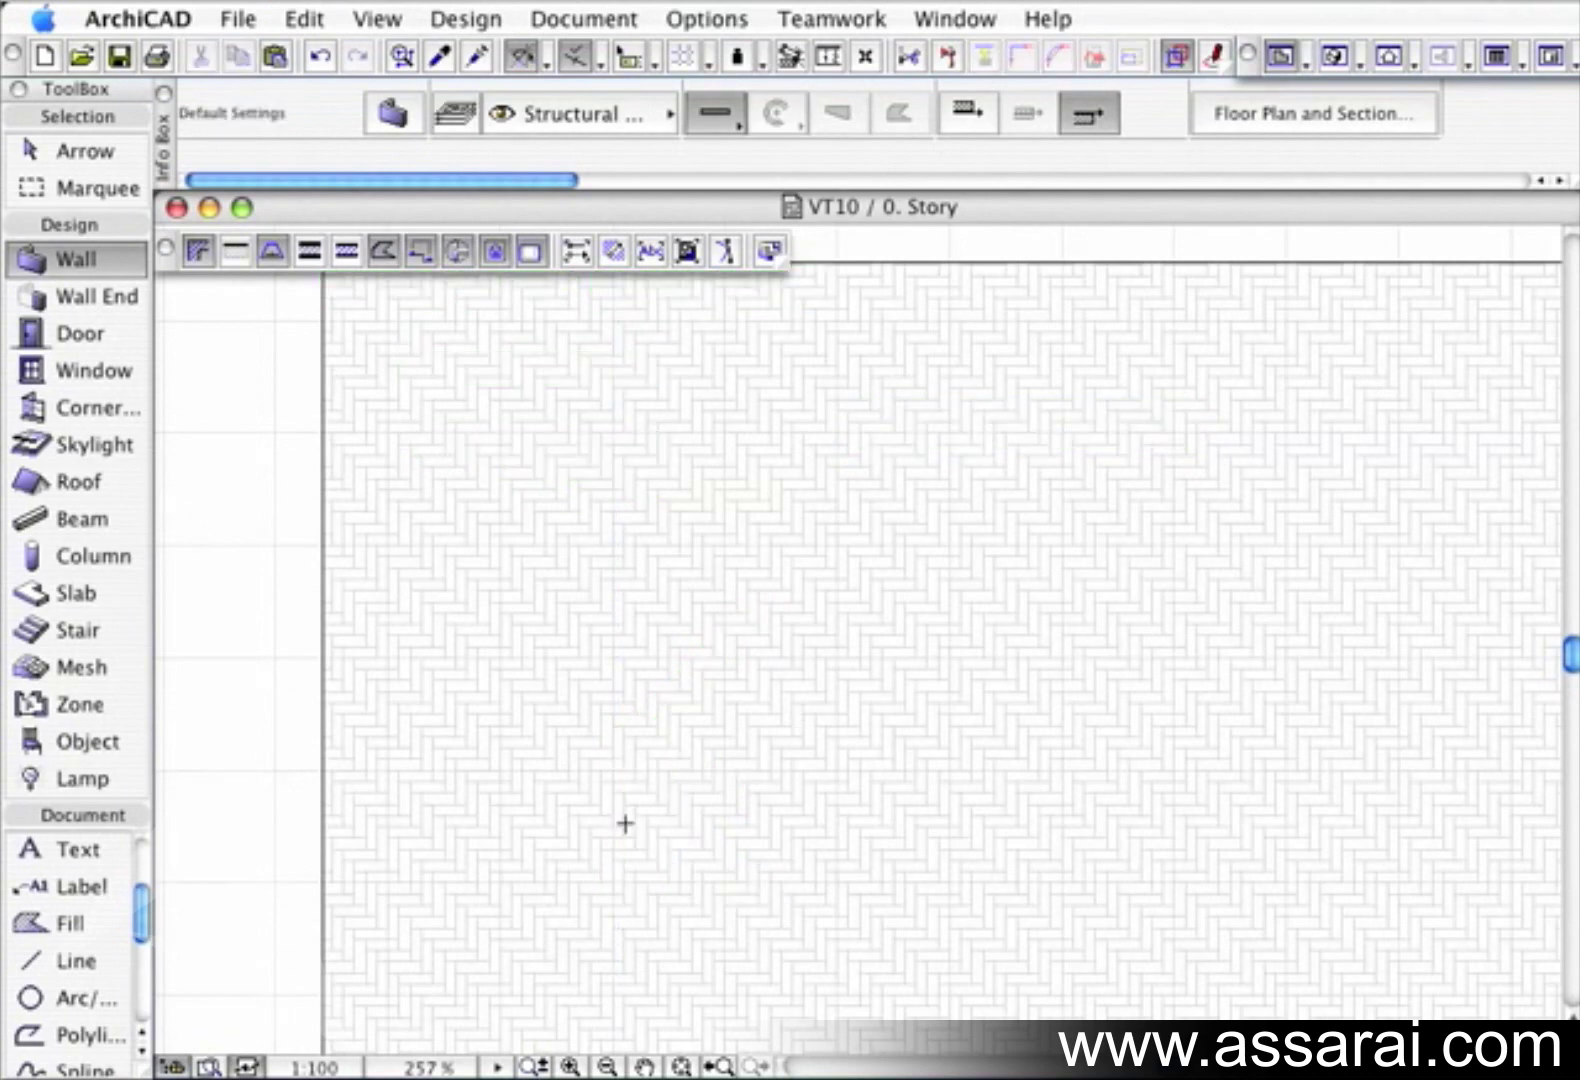
# Make the default wall double-slanted with 300 thickness and slant angles of 75° and 80°
pyautogui.doubleClick(60, 259)
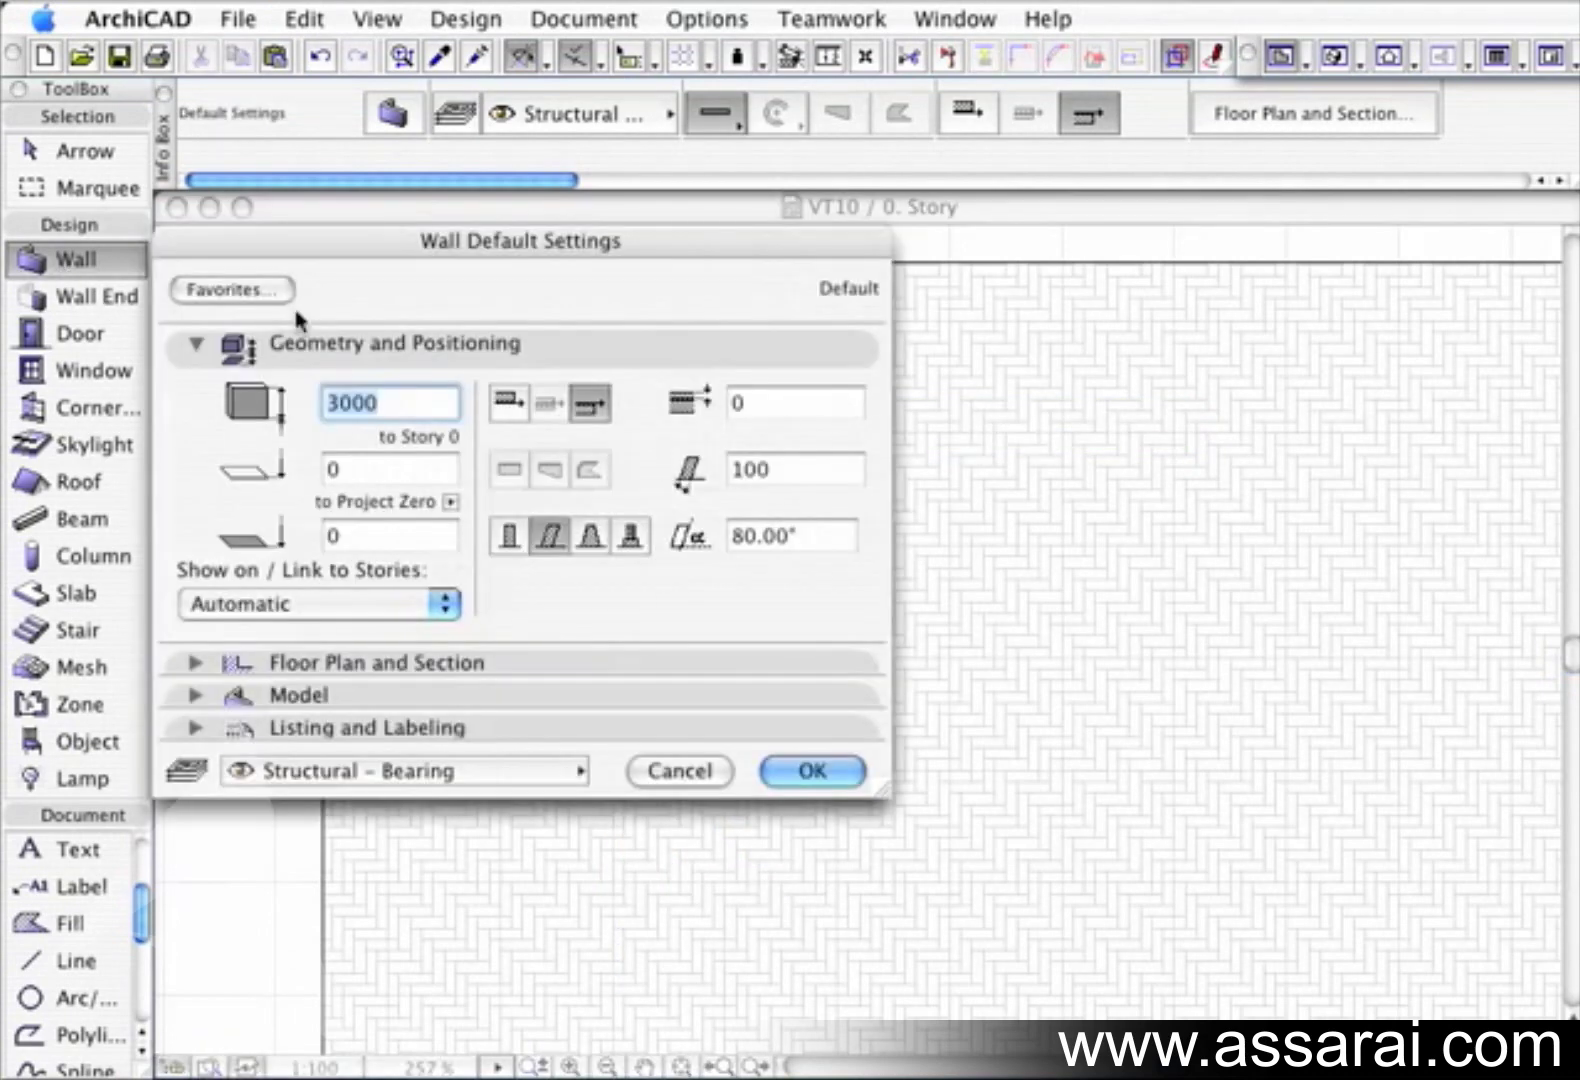
pyautogui.click(591, 537)
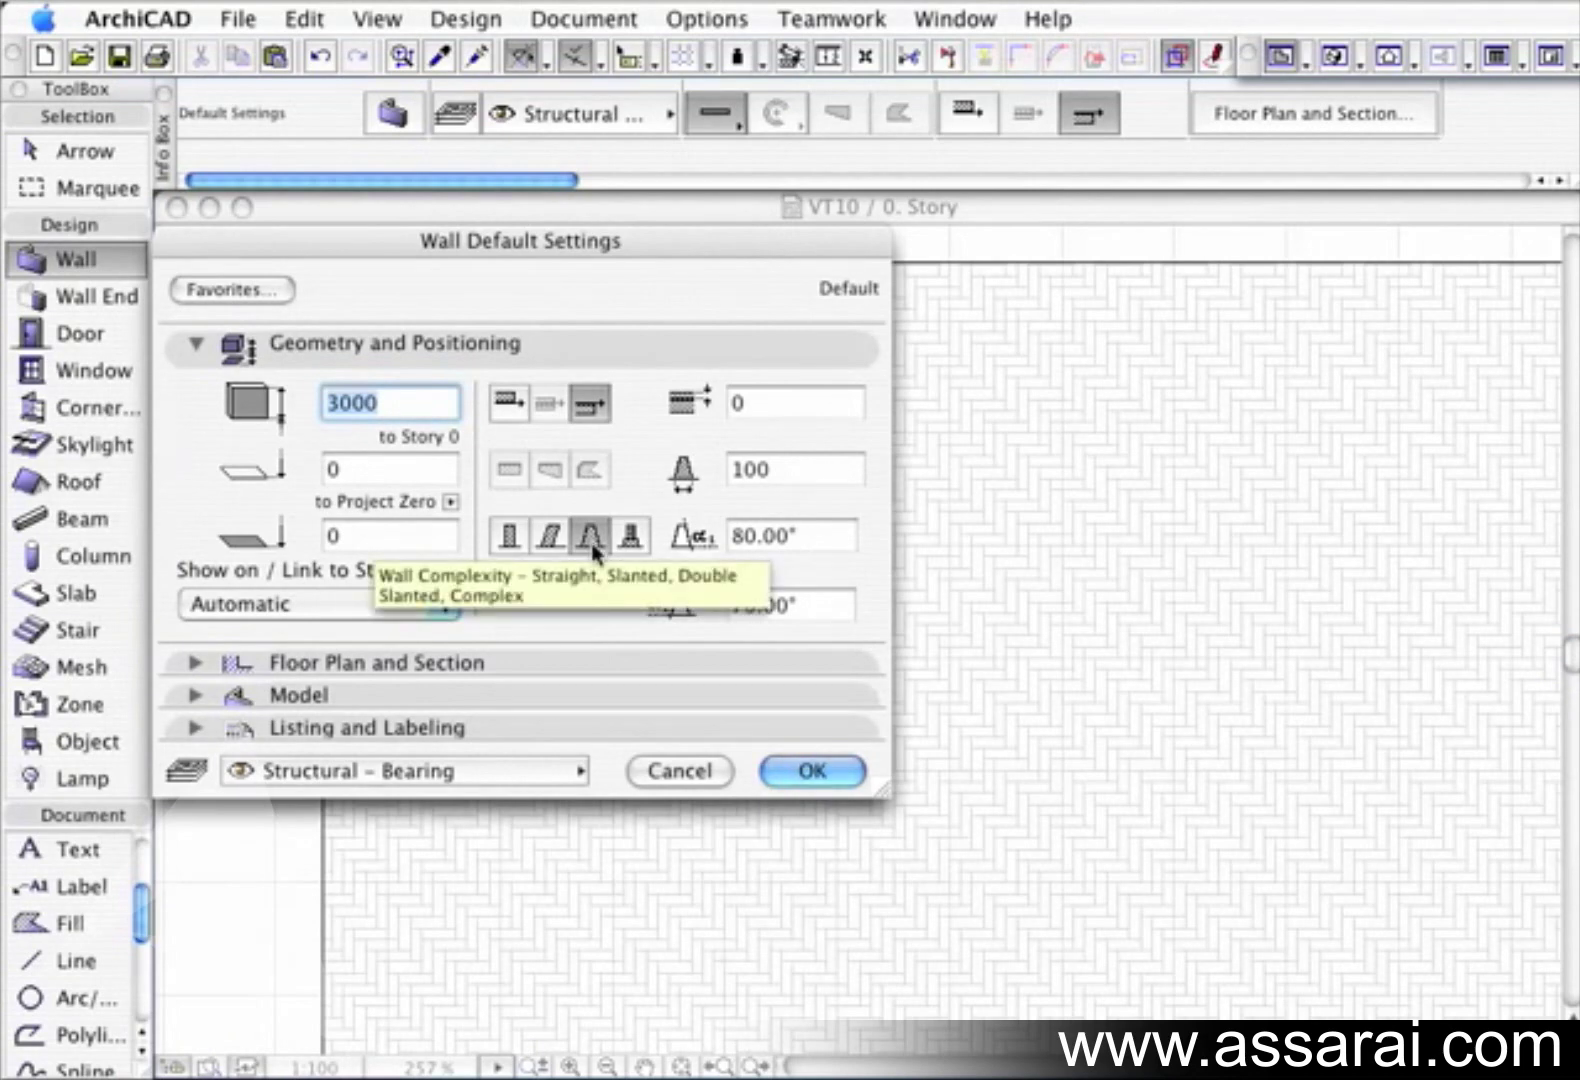
pyautogui.doubleClick(775, 470)
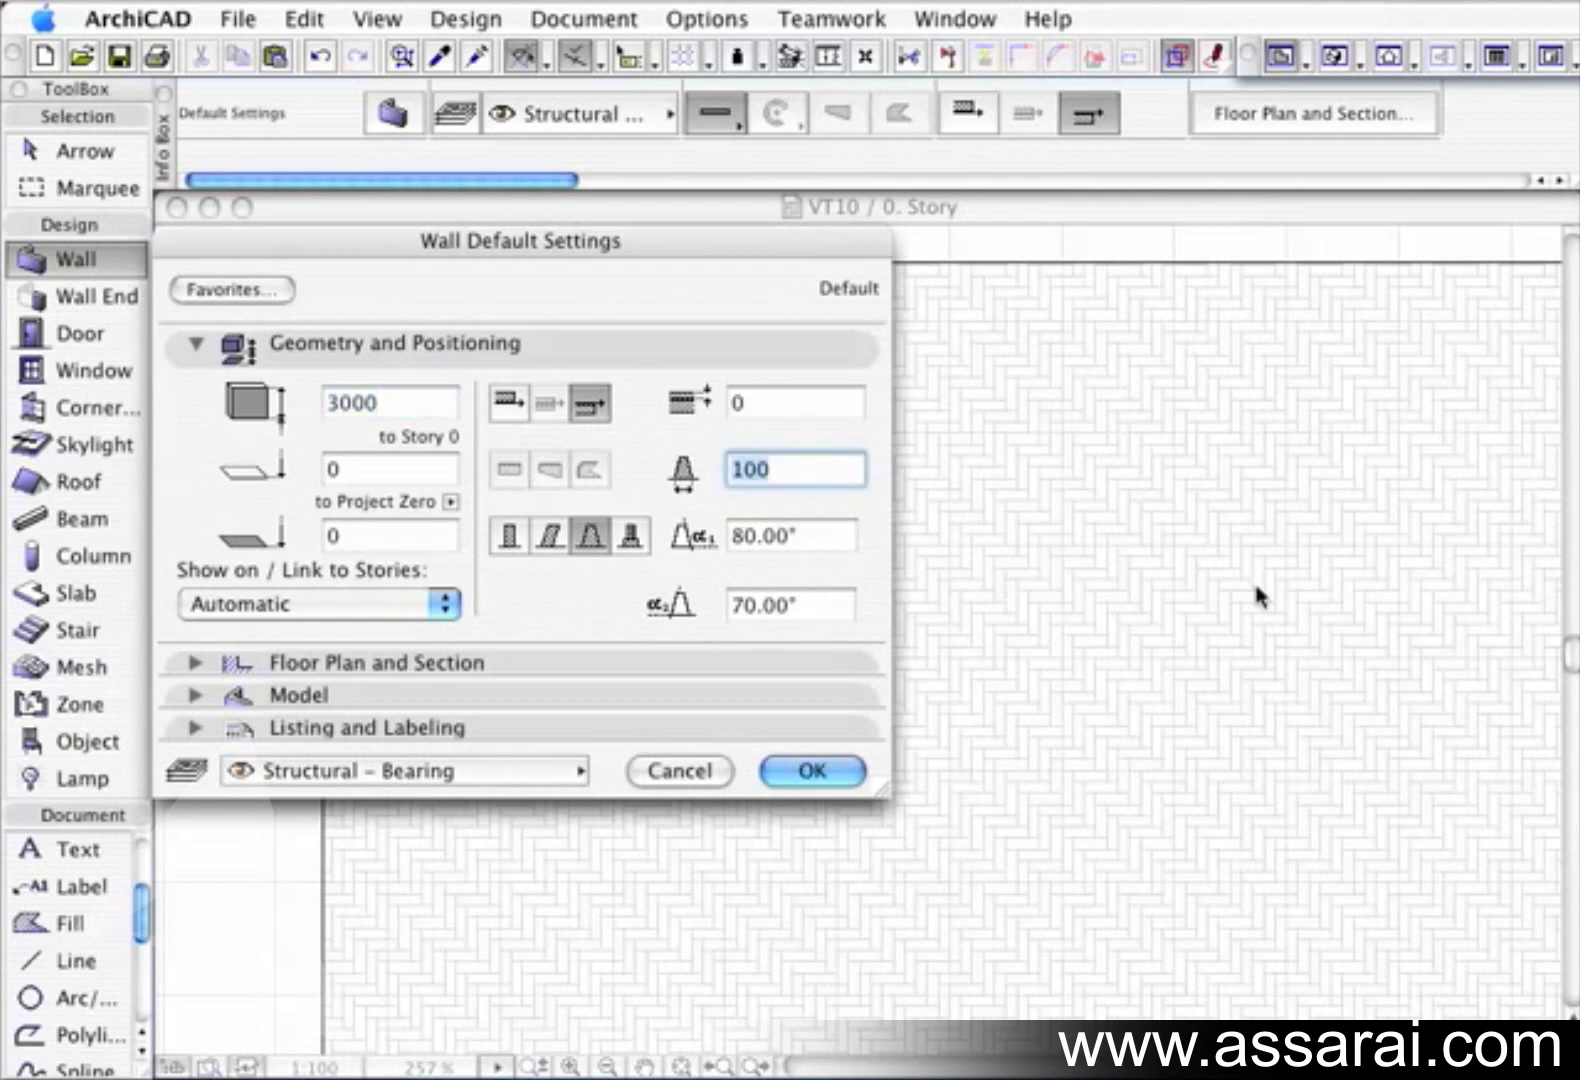
pyautogui.write('300')
pyautogui.doubleClick(751, 537)
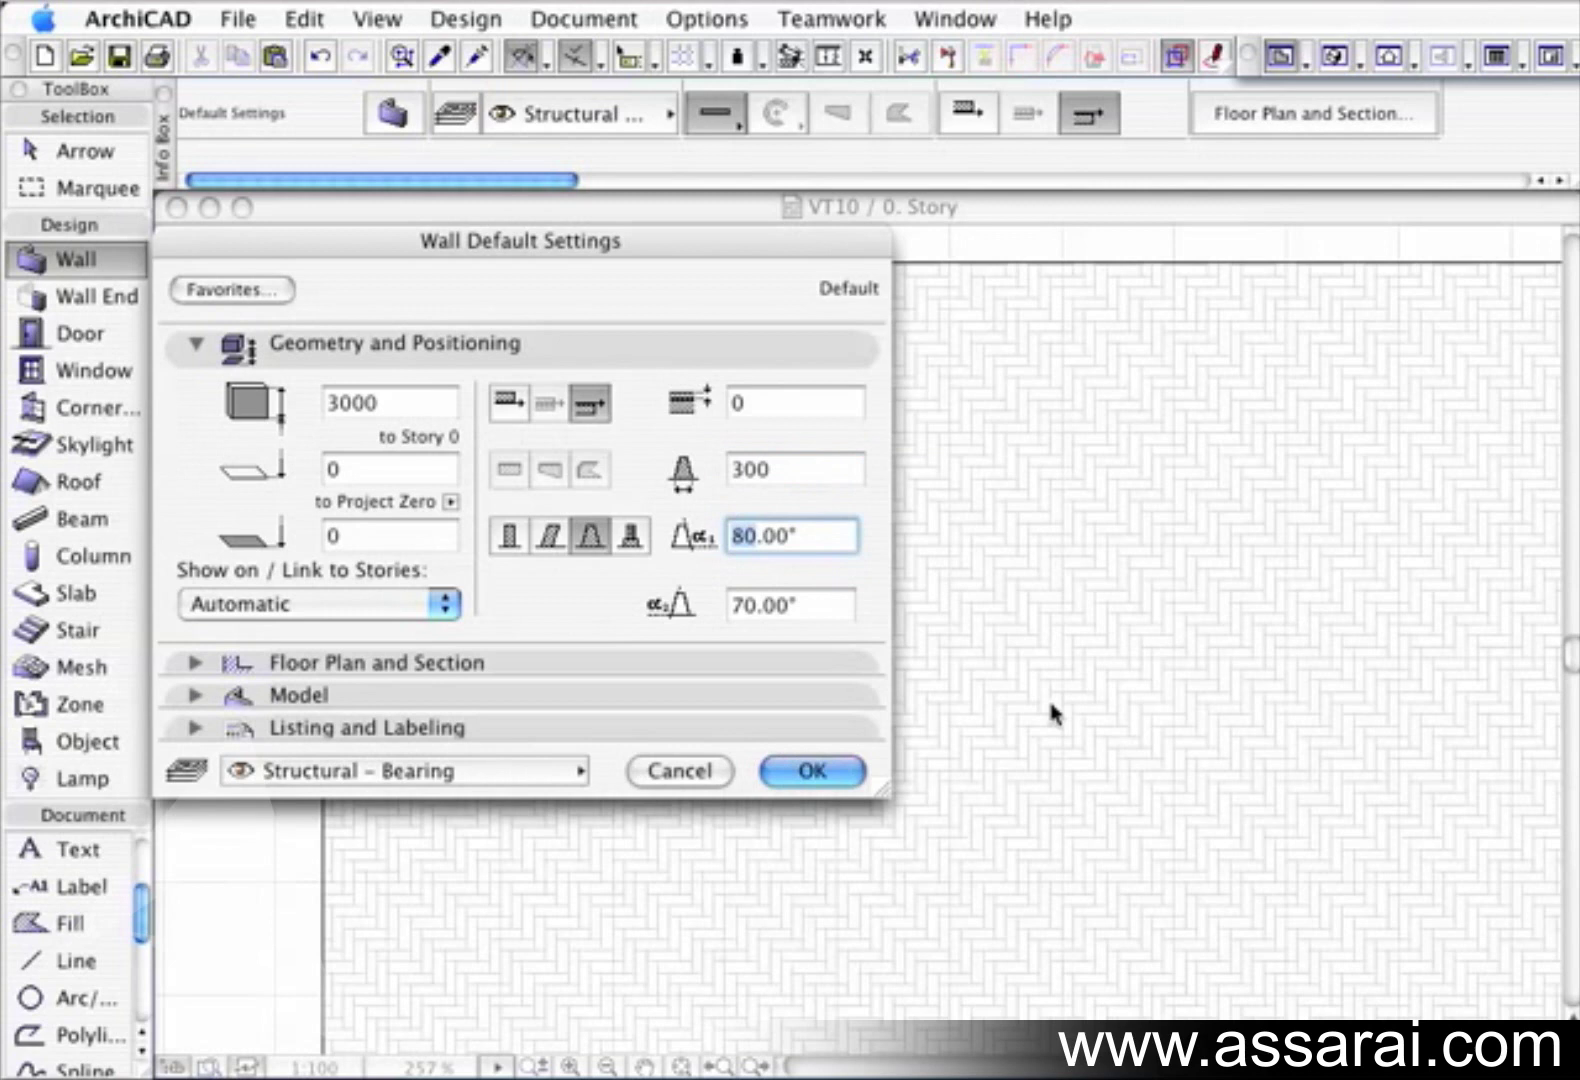
pyautogui.write('75')
pyautogui.doubleClick(761, 610)
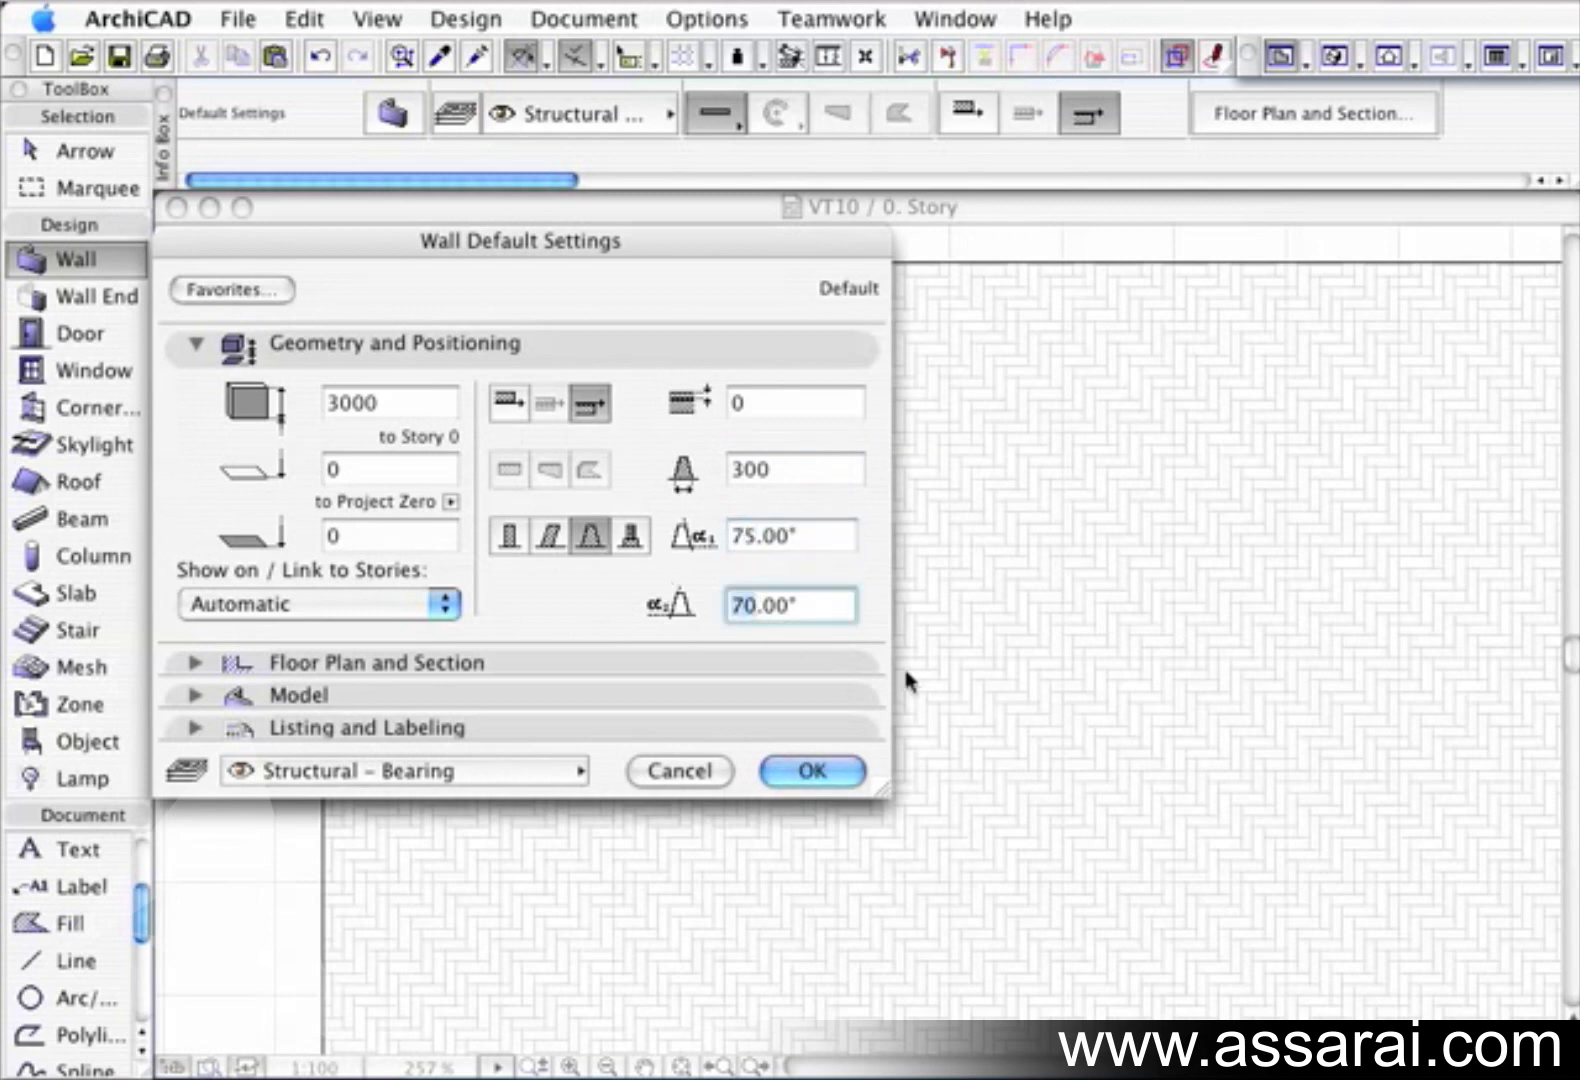
pyautogui.write('80')
pyautogui.click(813, 771)
# Draw a horizontal double-slanted wall across the slab, replacing a crooked one, and view it from a low side in 3D
pyautogui.click(406, 494)
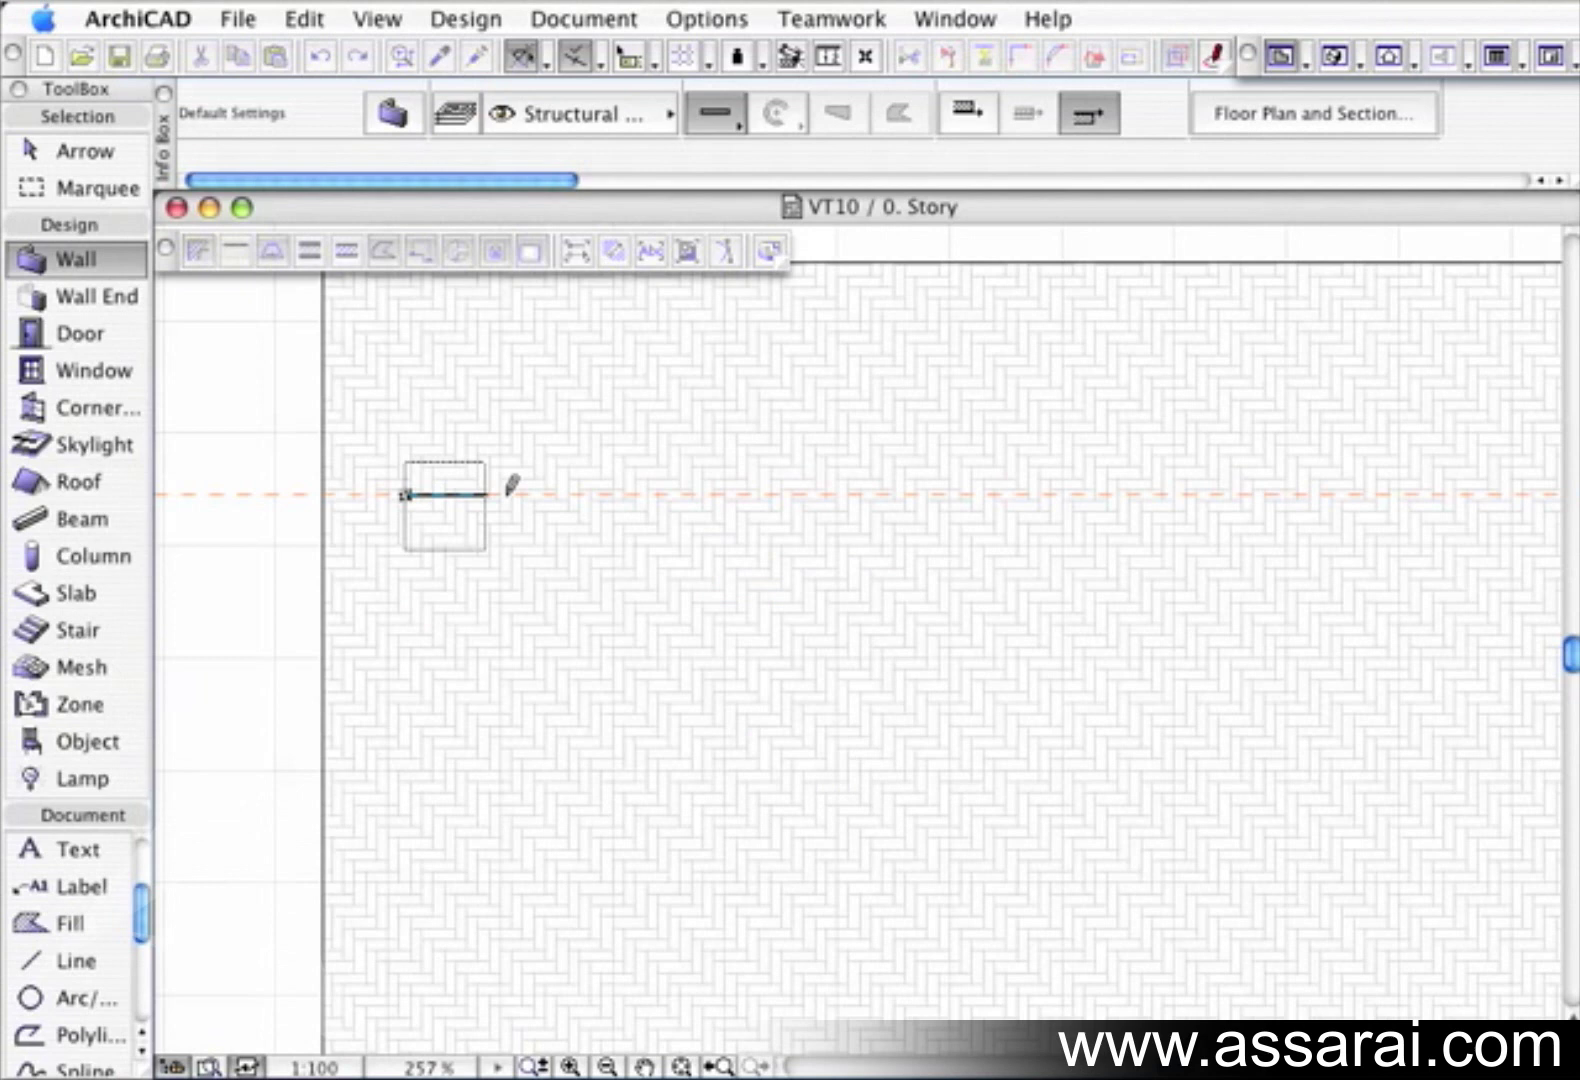
pyautogui.click(1012, 500)
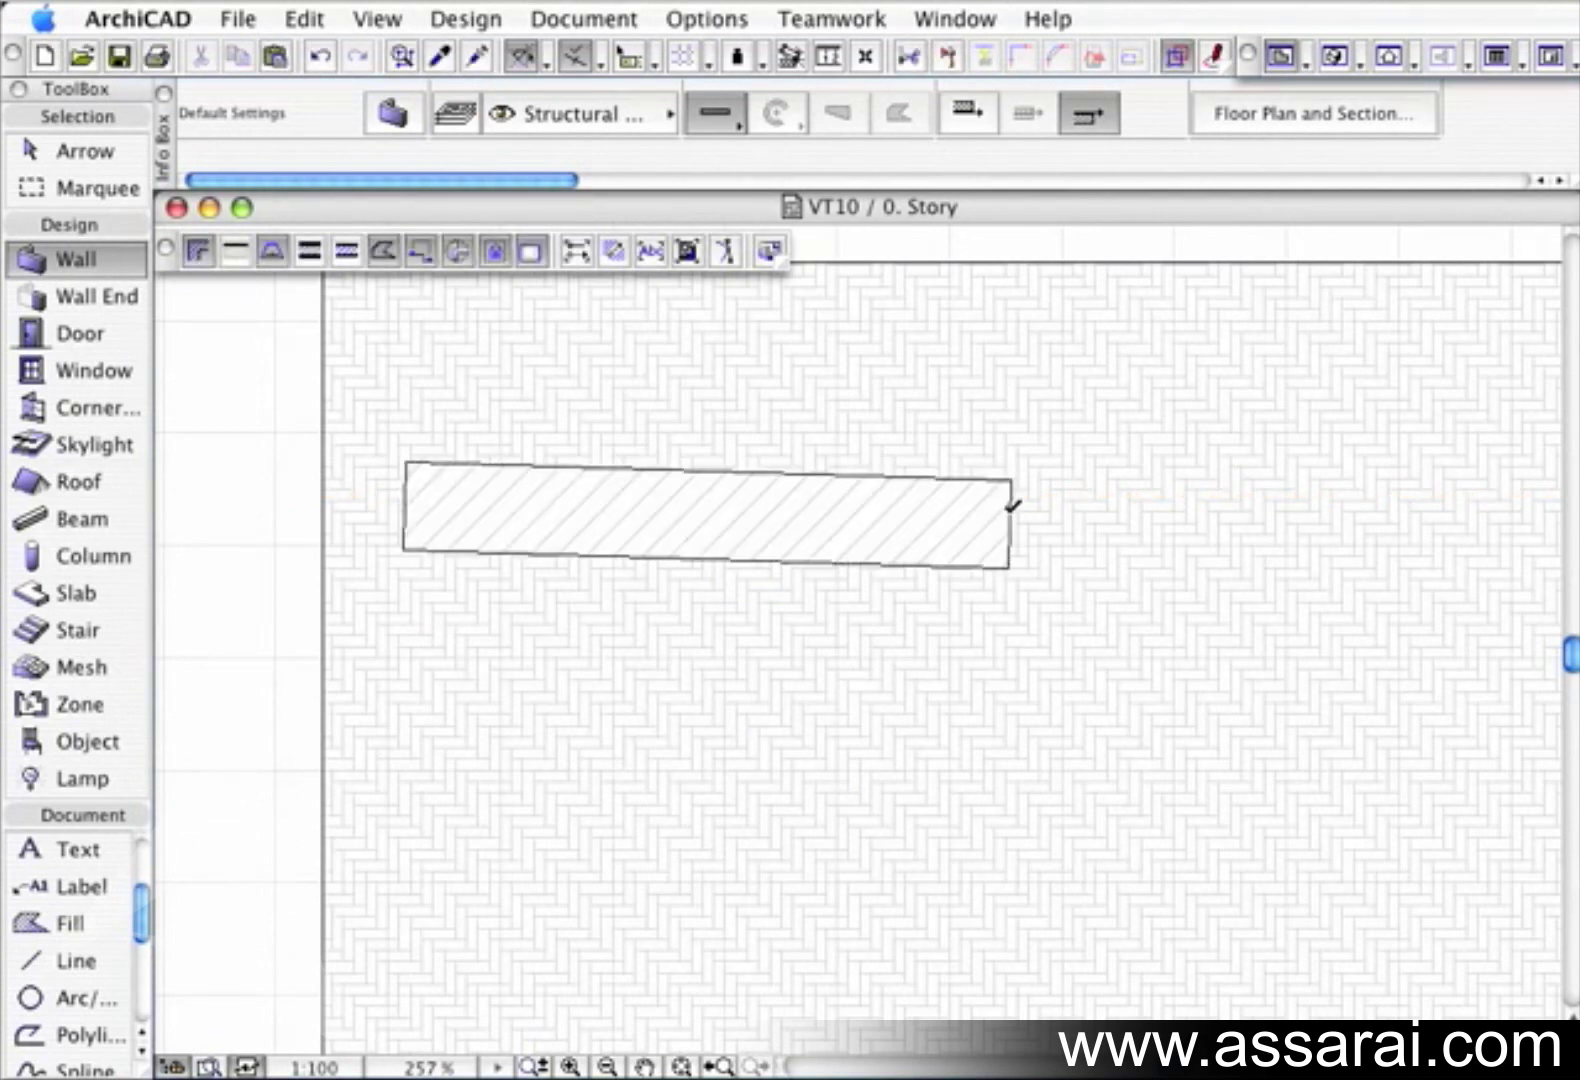
pyautogui.press('super+z')
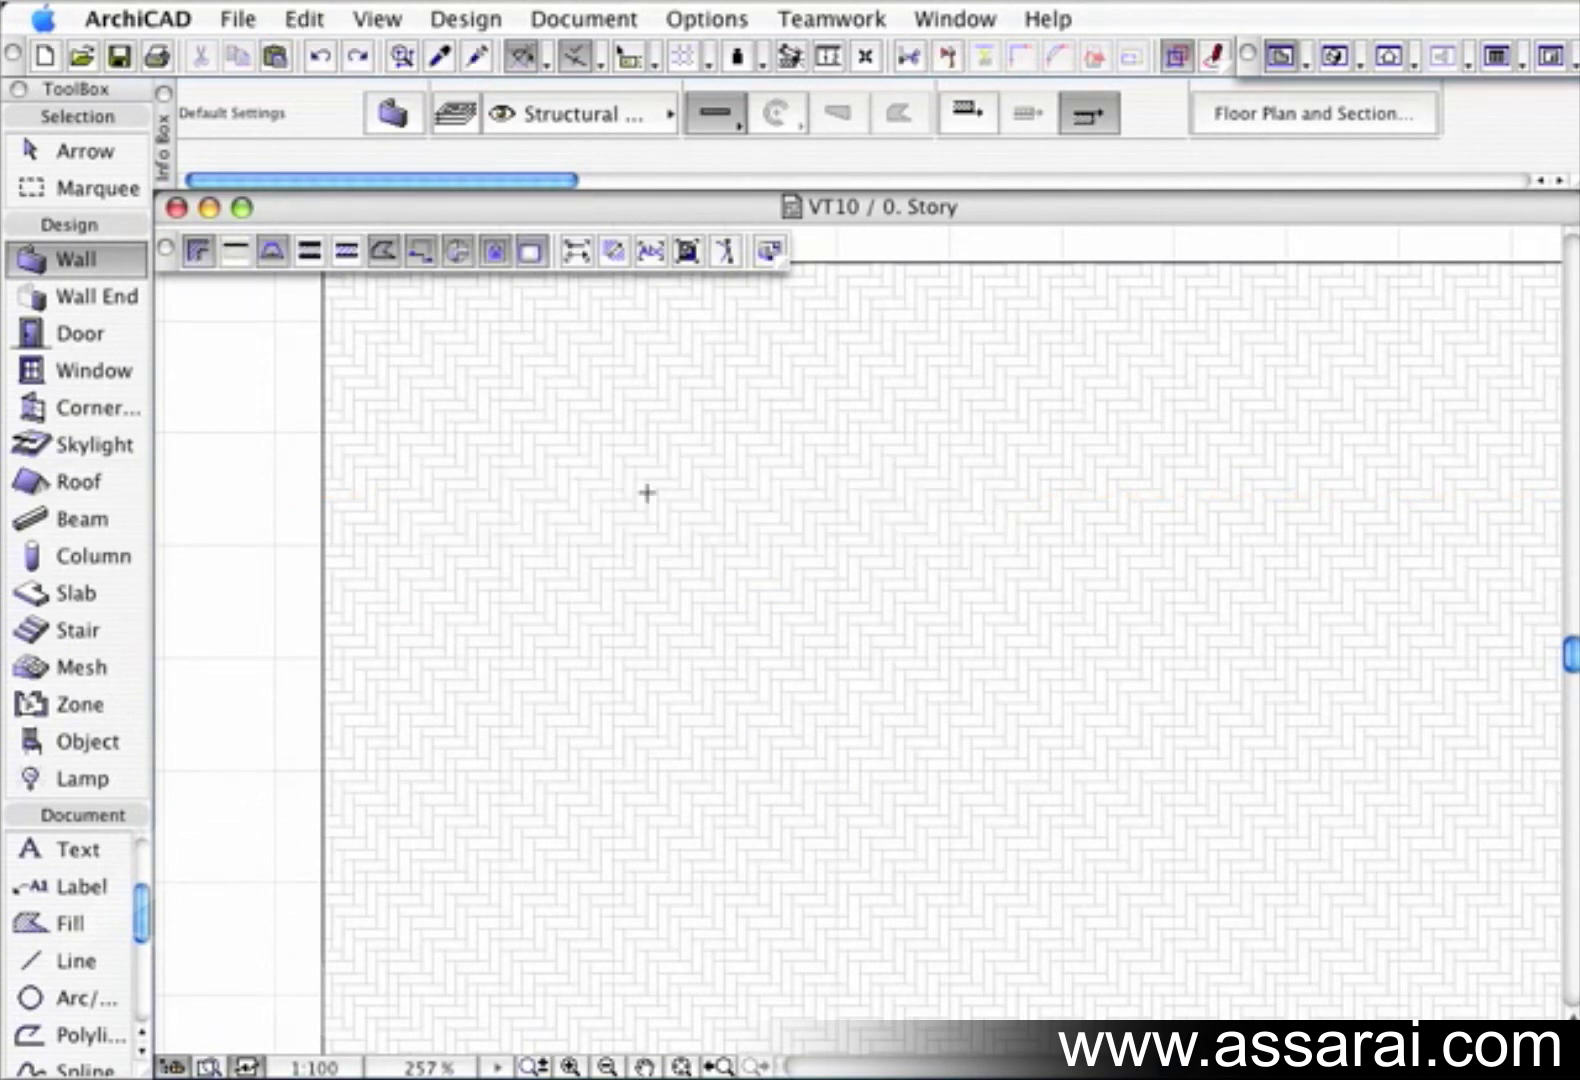
pyautogui.click(474, 493)
pyautogui.click(1055, 493)
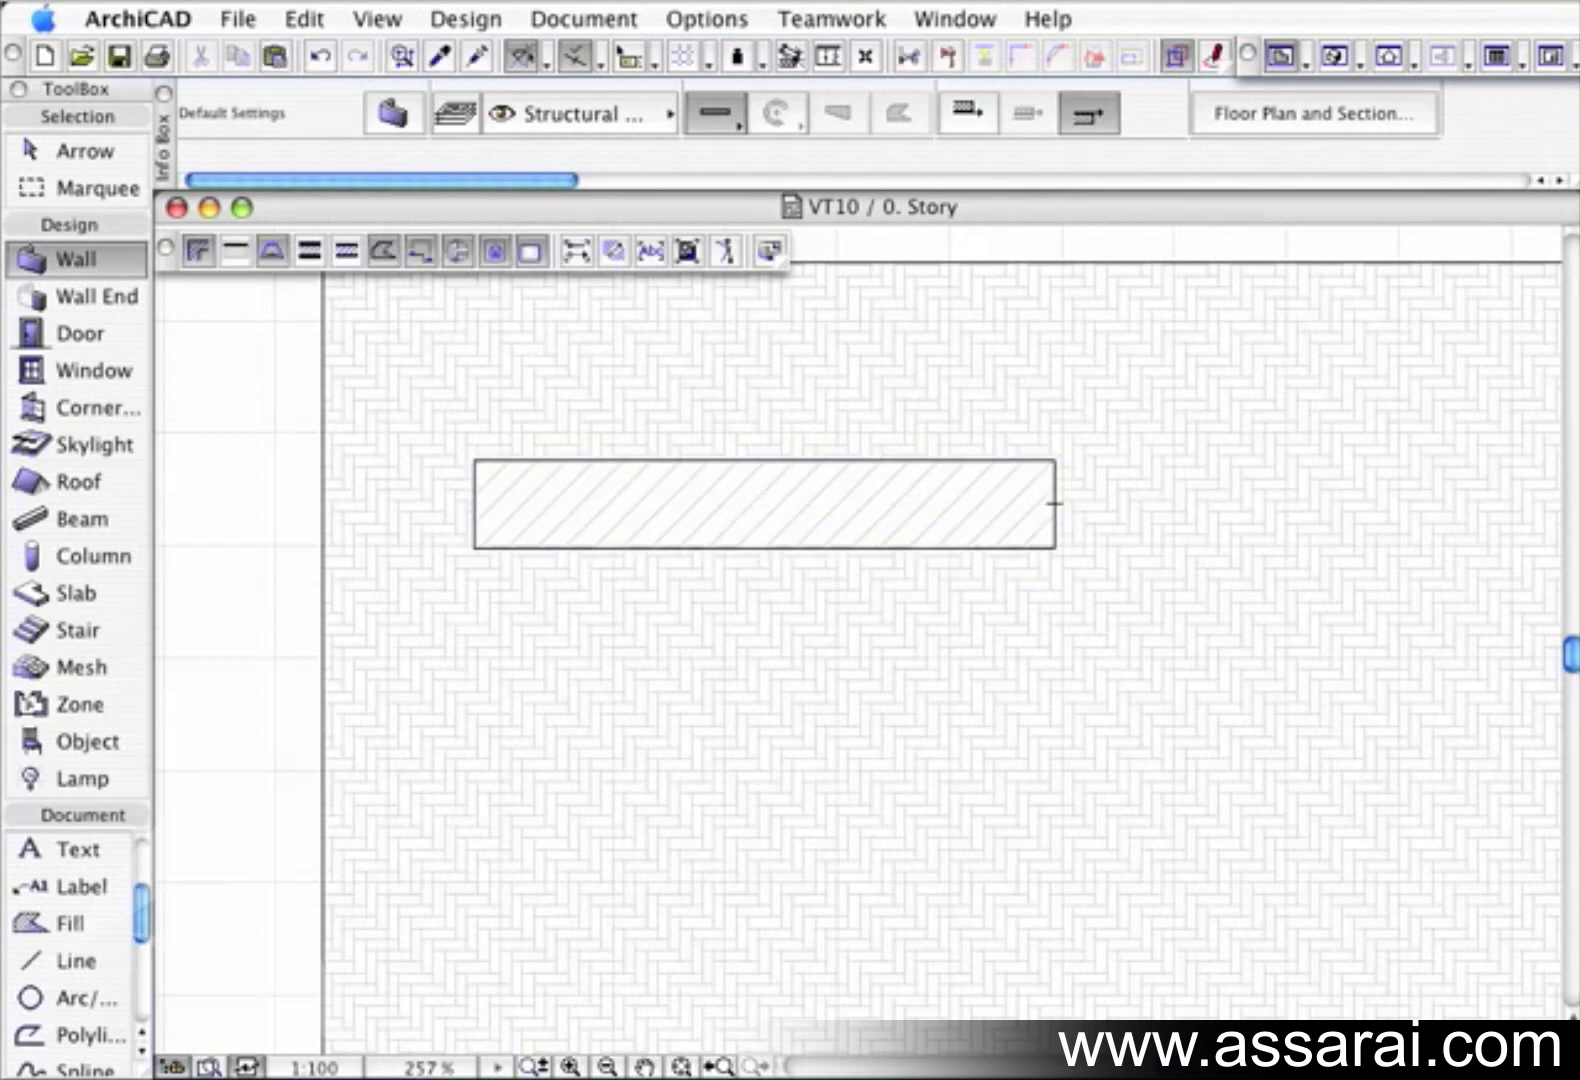
pyautogui.click(1335, 55)
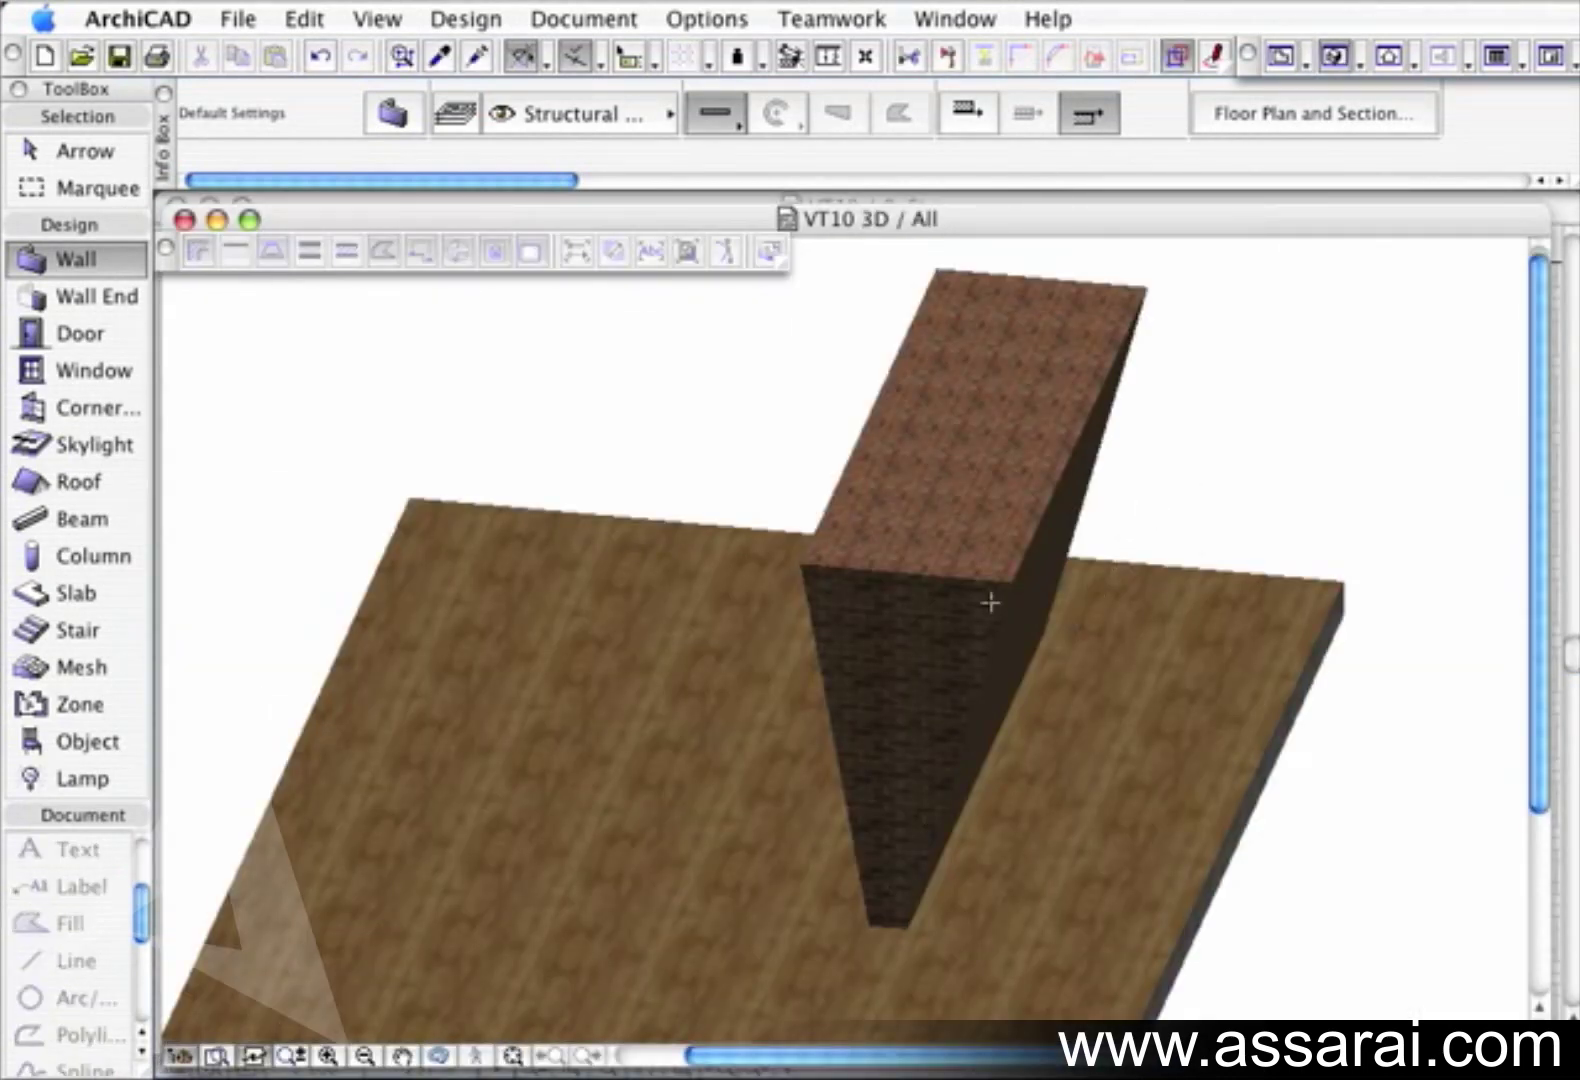
pyautogui.keyDown('shift'); pyautogui.moveTo(939, 678); pyautogui.dragTo(1019, 557, button='middle'); pyautogui.keyUp('shift')
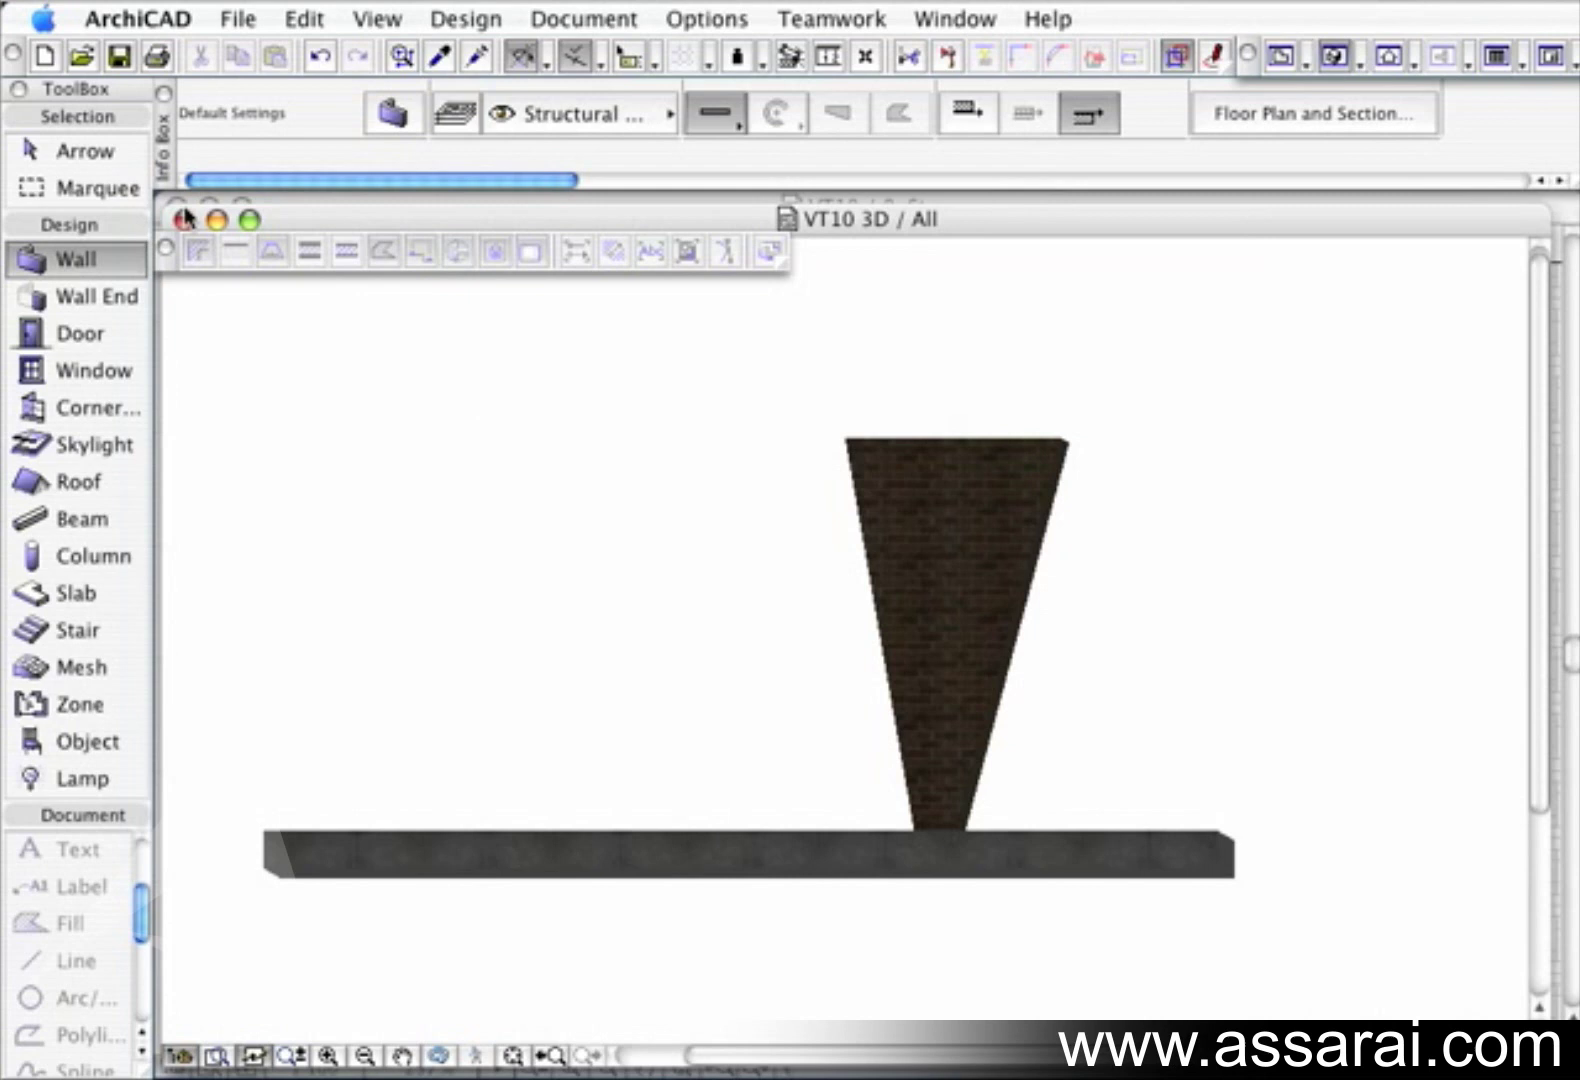
# Select the double-slanted wall in 3D and make its right side vertical
pyautogui.click(30, 162)
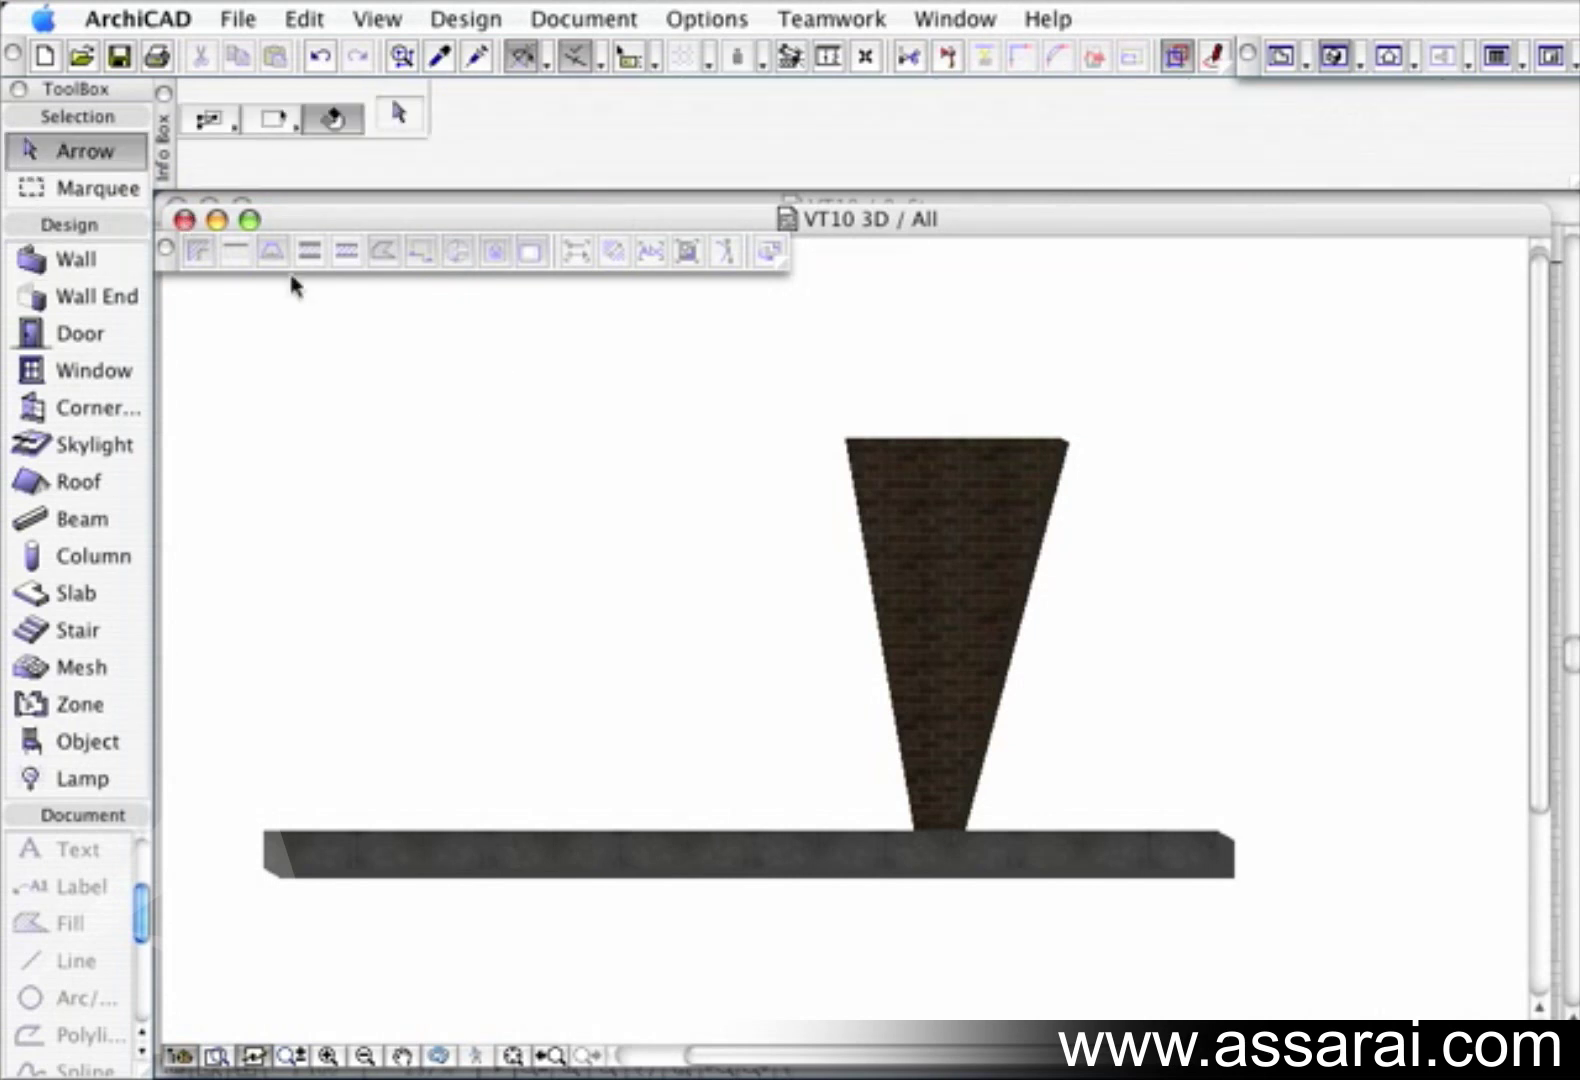
pyautogui.click(976, 553)
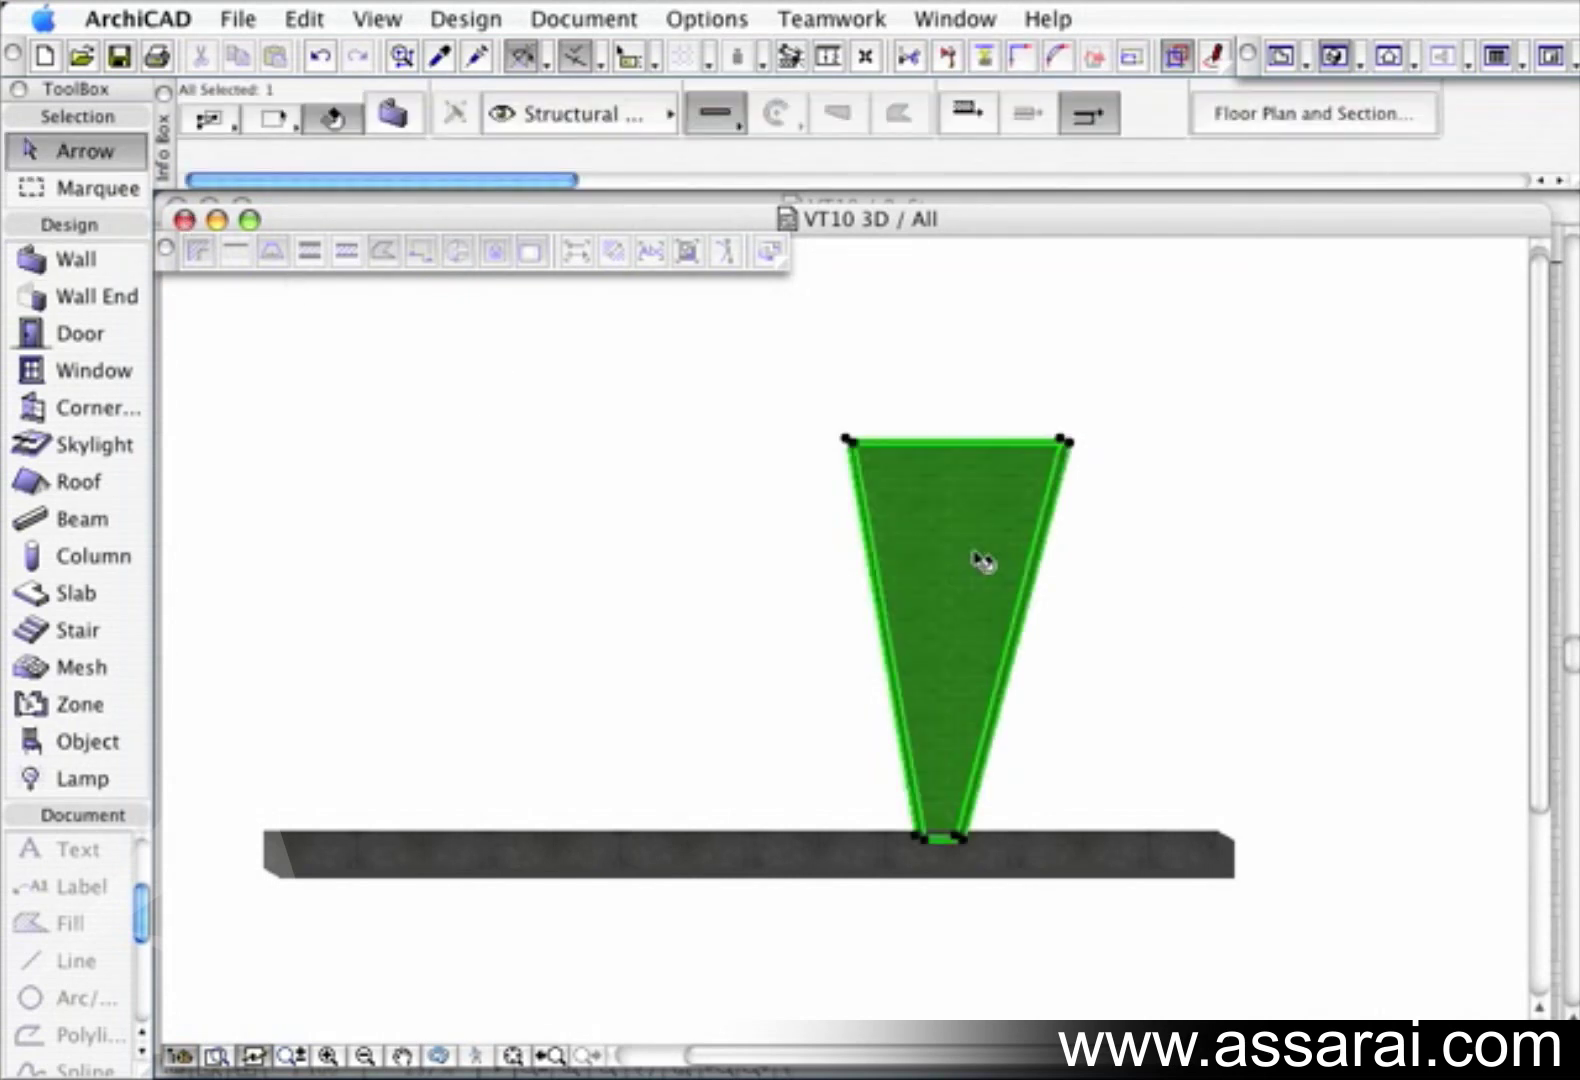
pyautogui.click(958, 840)
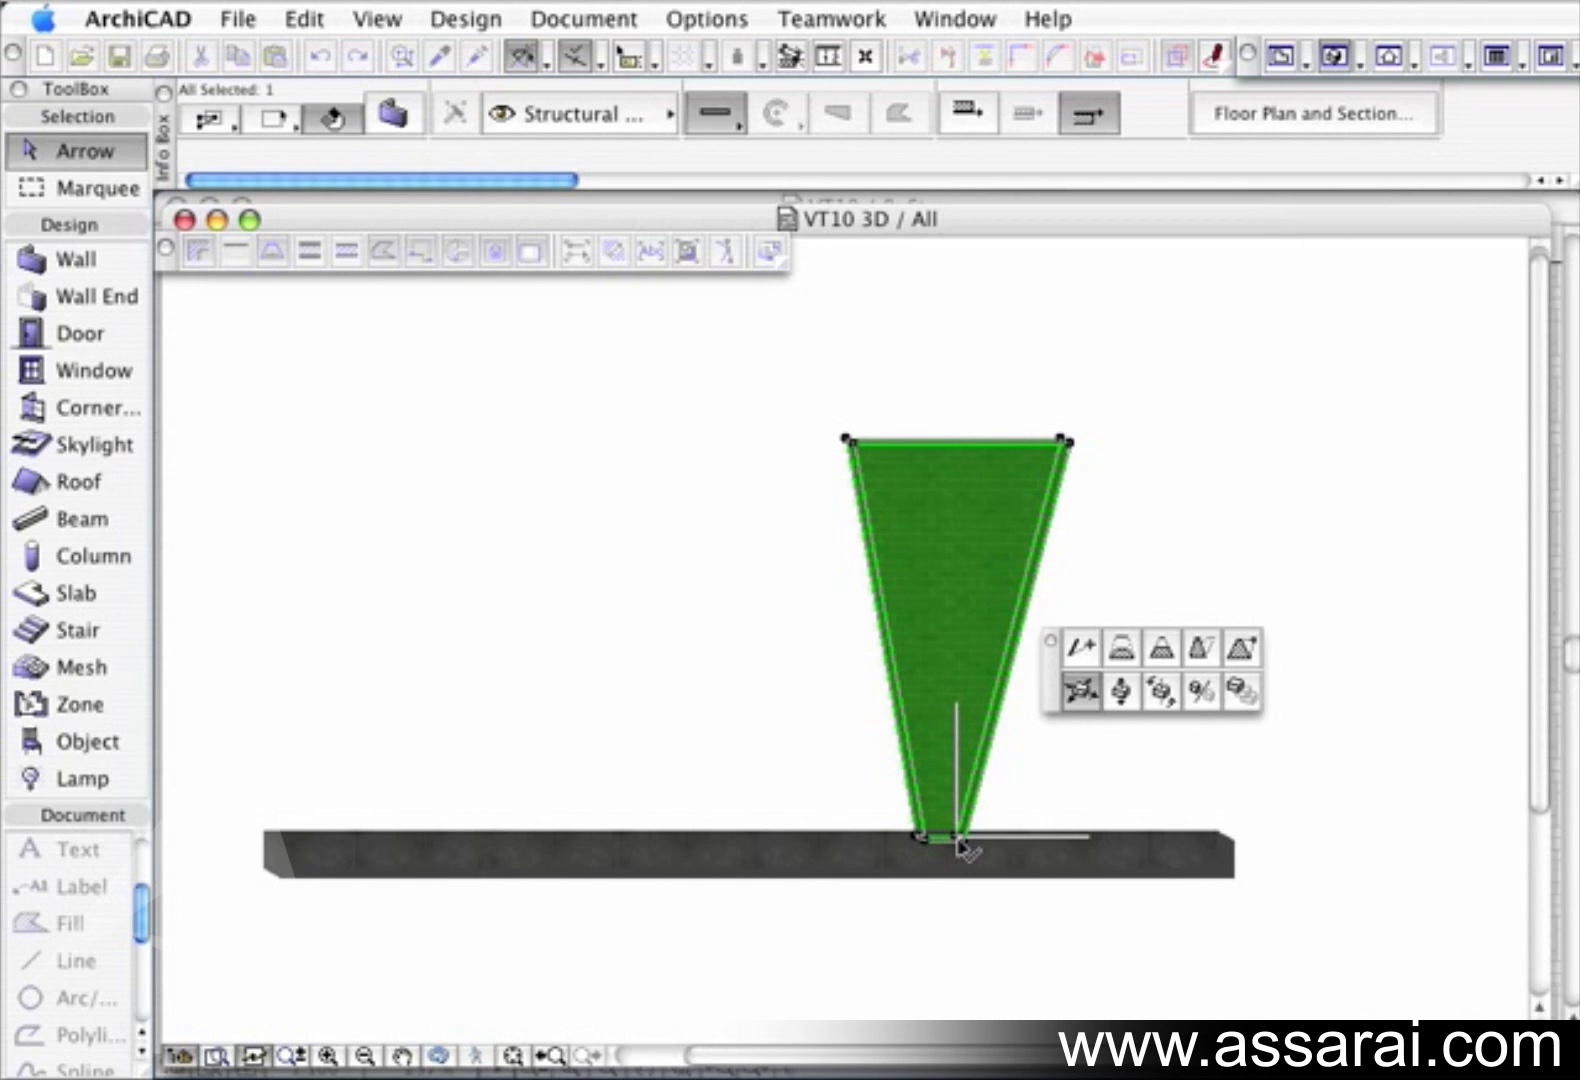
pyautogui.click(1201, 648)
pyautogui.click(1040, 845)
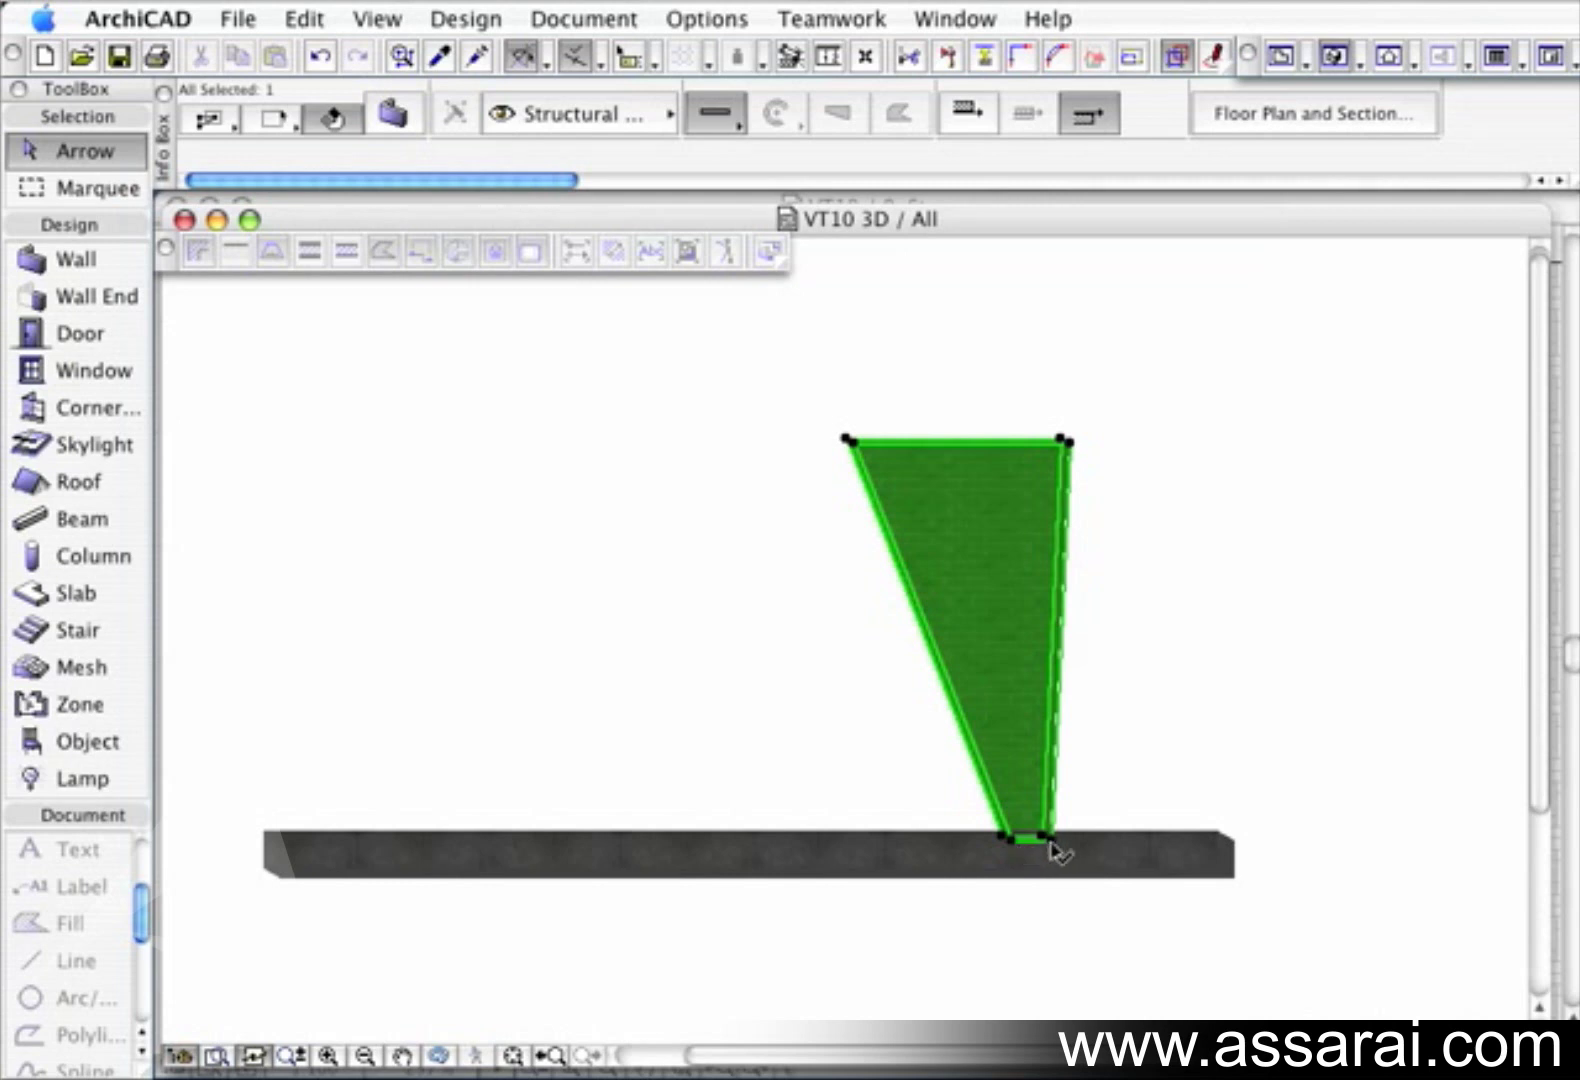
pyautogui.click(1058, 850)
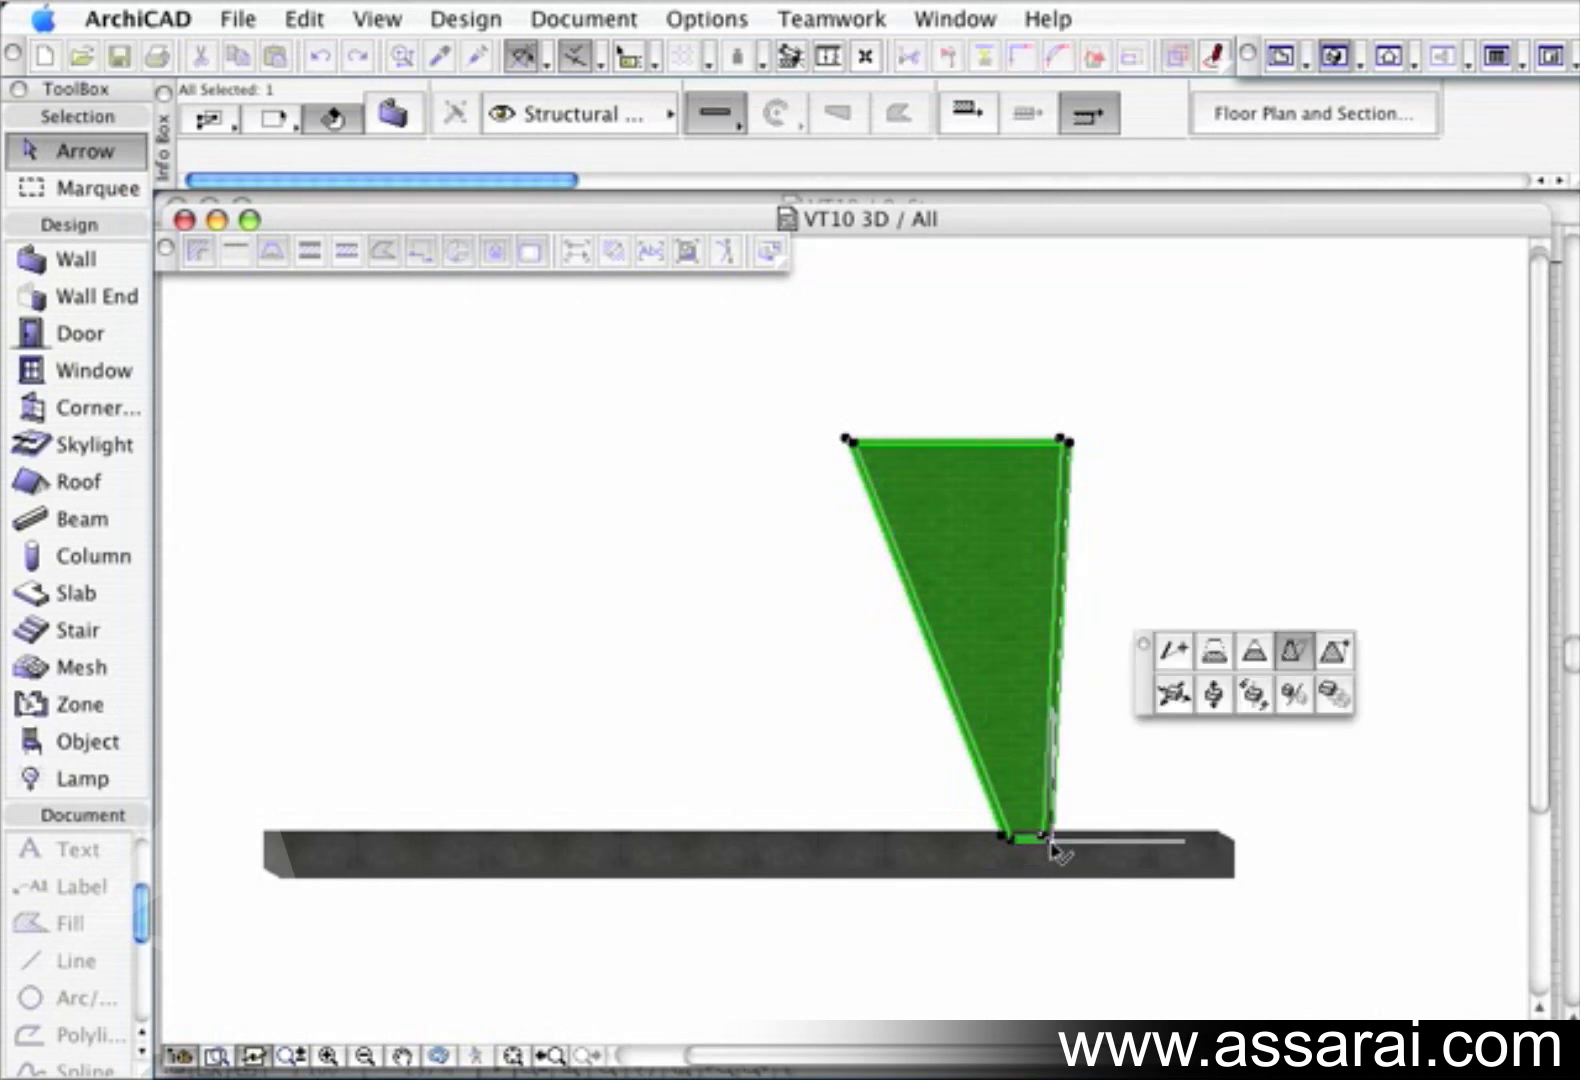
pyautogui.click(1070, 448)
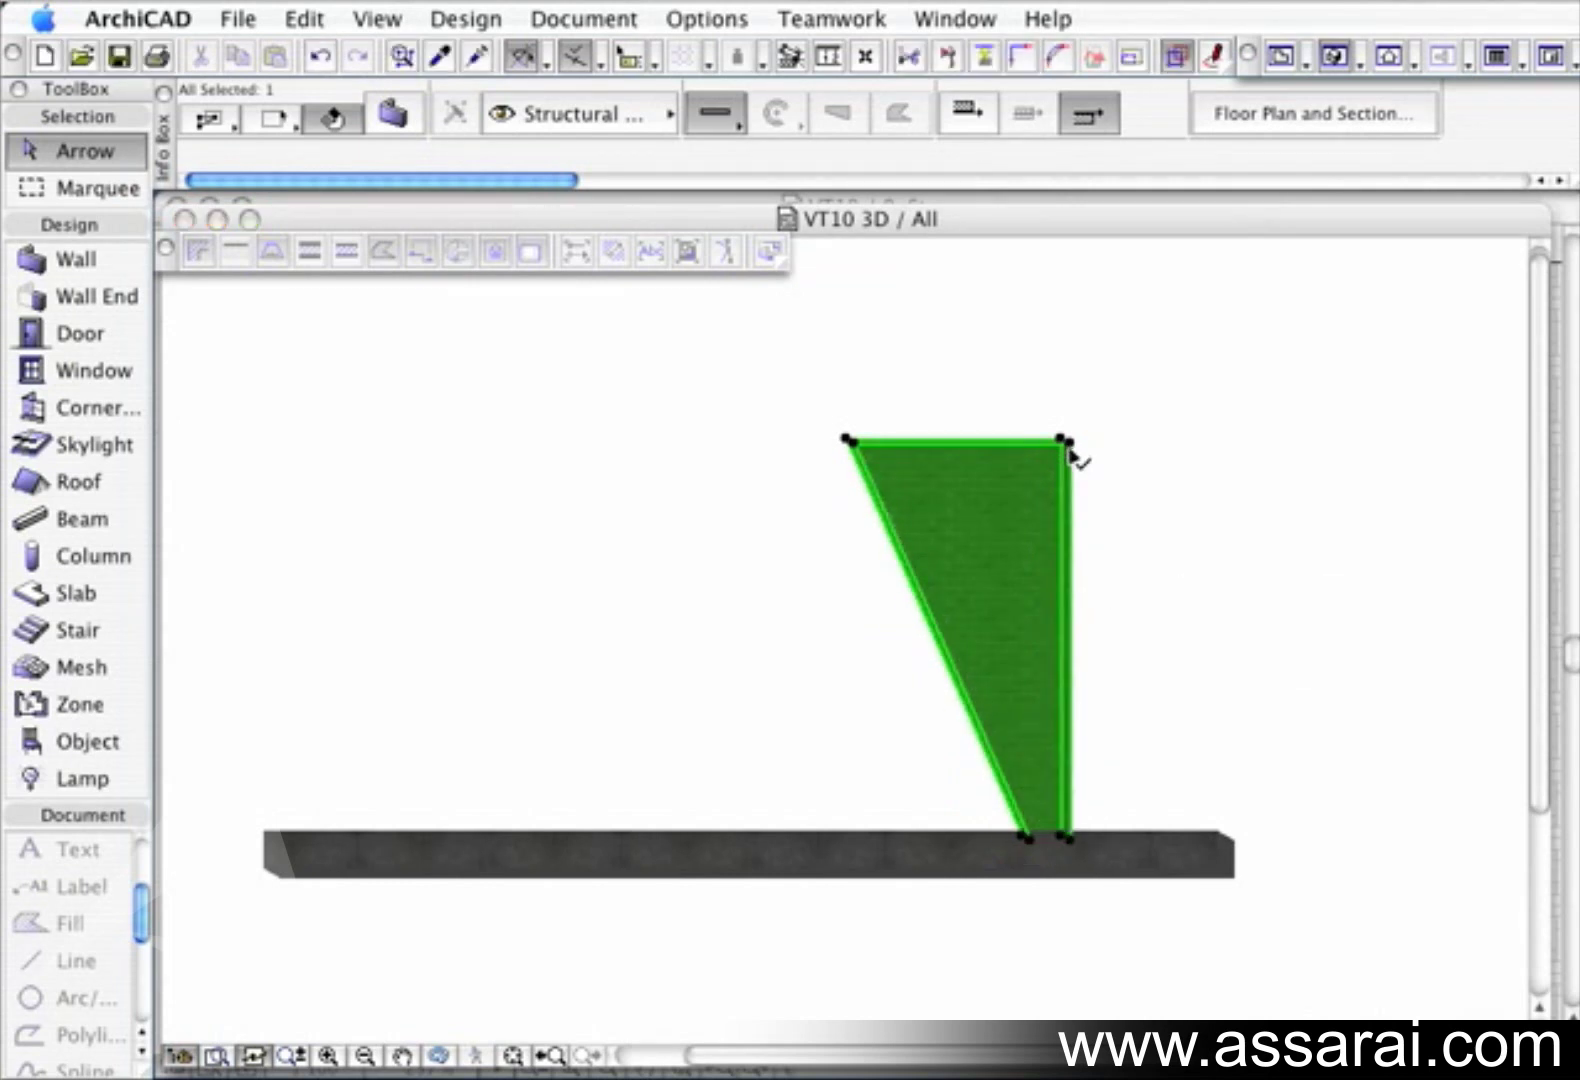
# Move the bottom-left corner outward and both top corners inward to form a trapezoid
pyautogui.click(1034, 842)
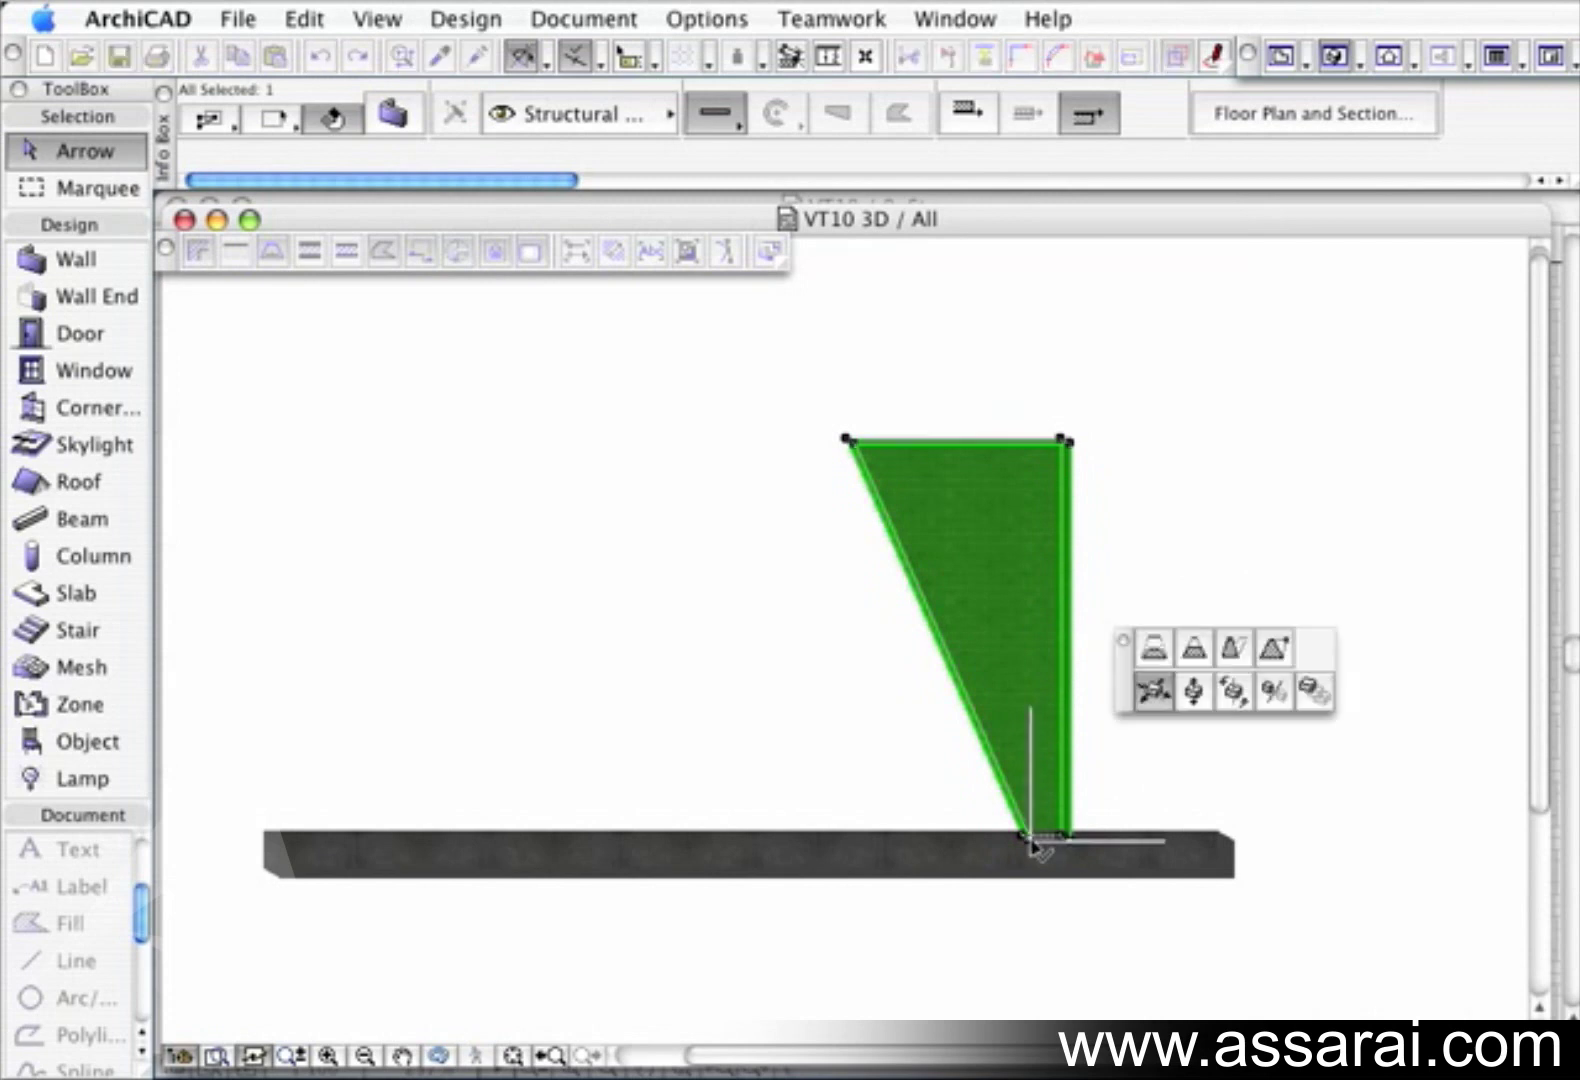
pyautogui.click(1273, 648)
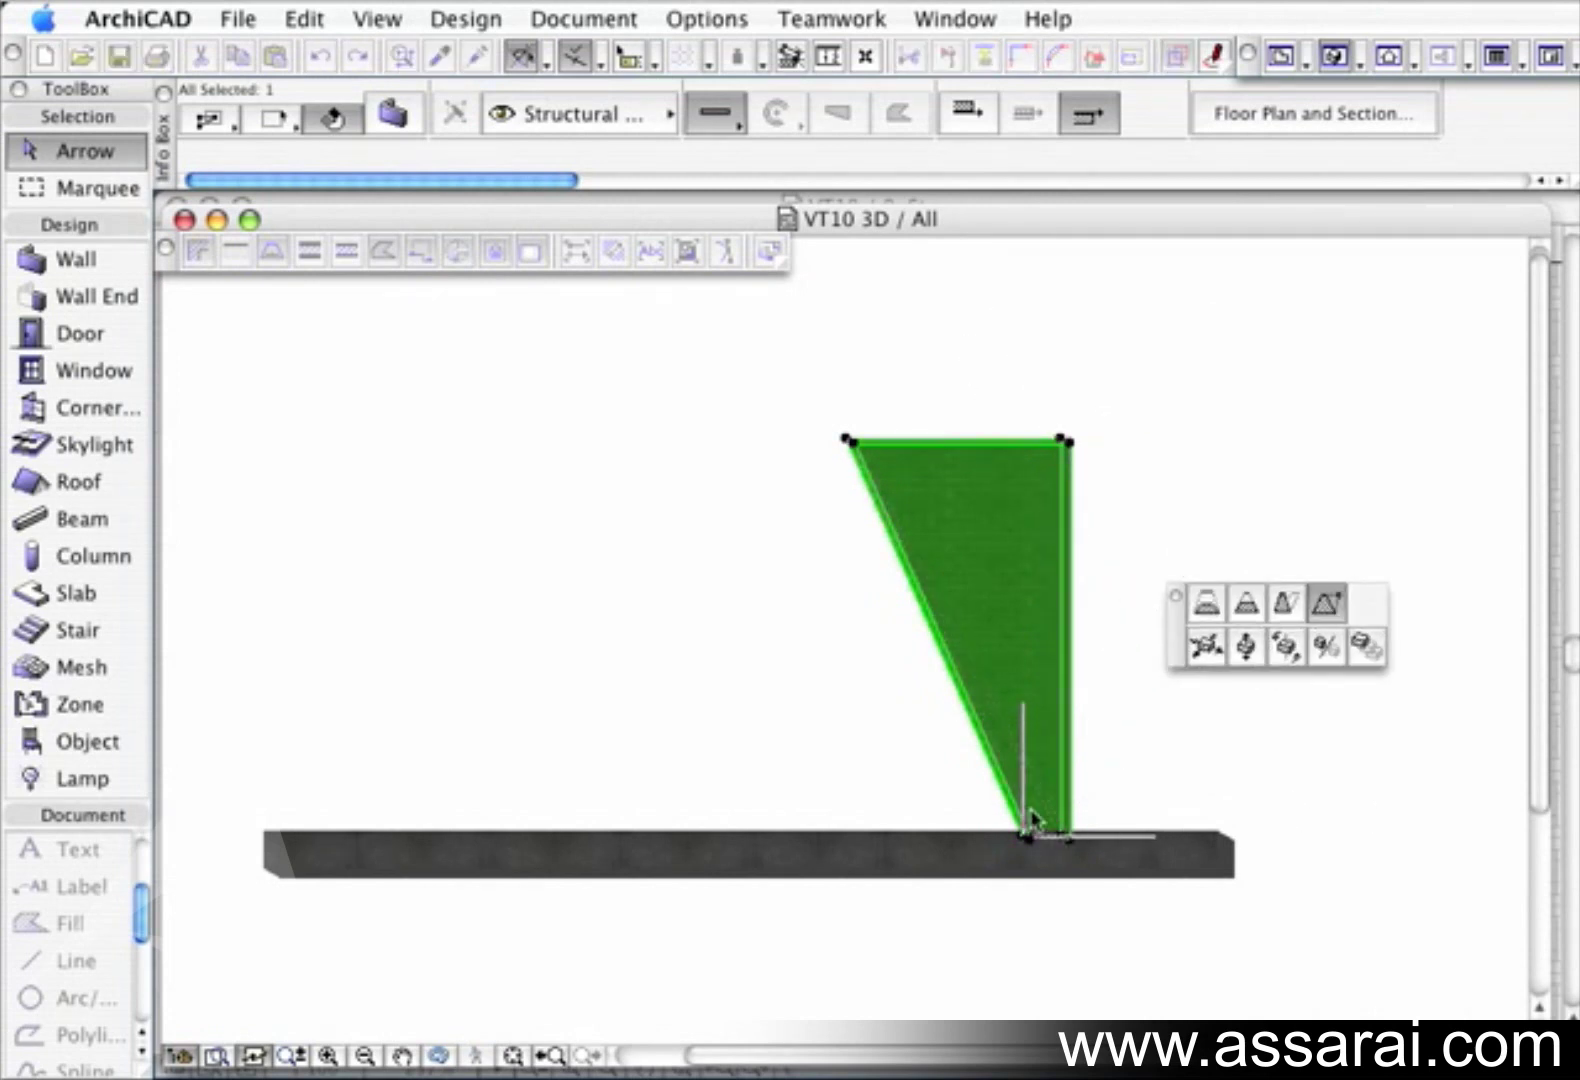
pyautogui.click(776, 835)
pyautogui.click(855, 445)
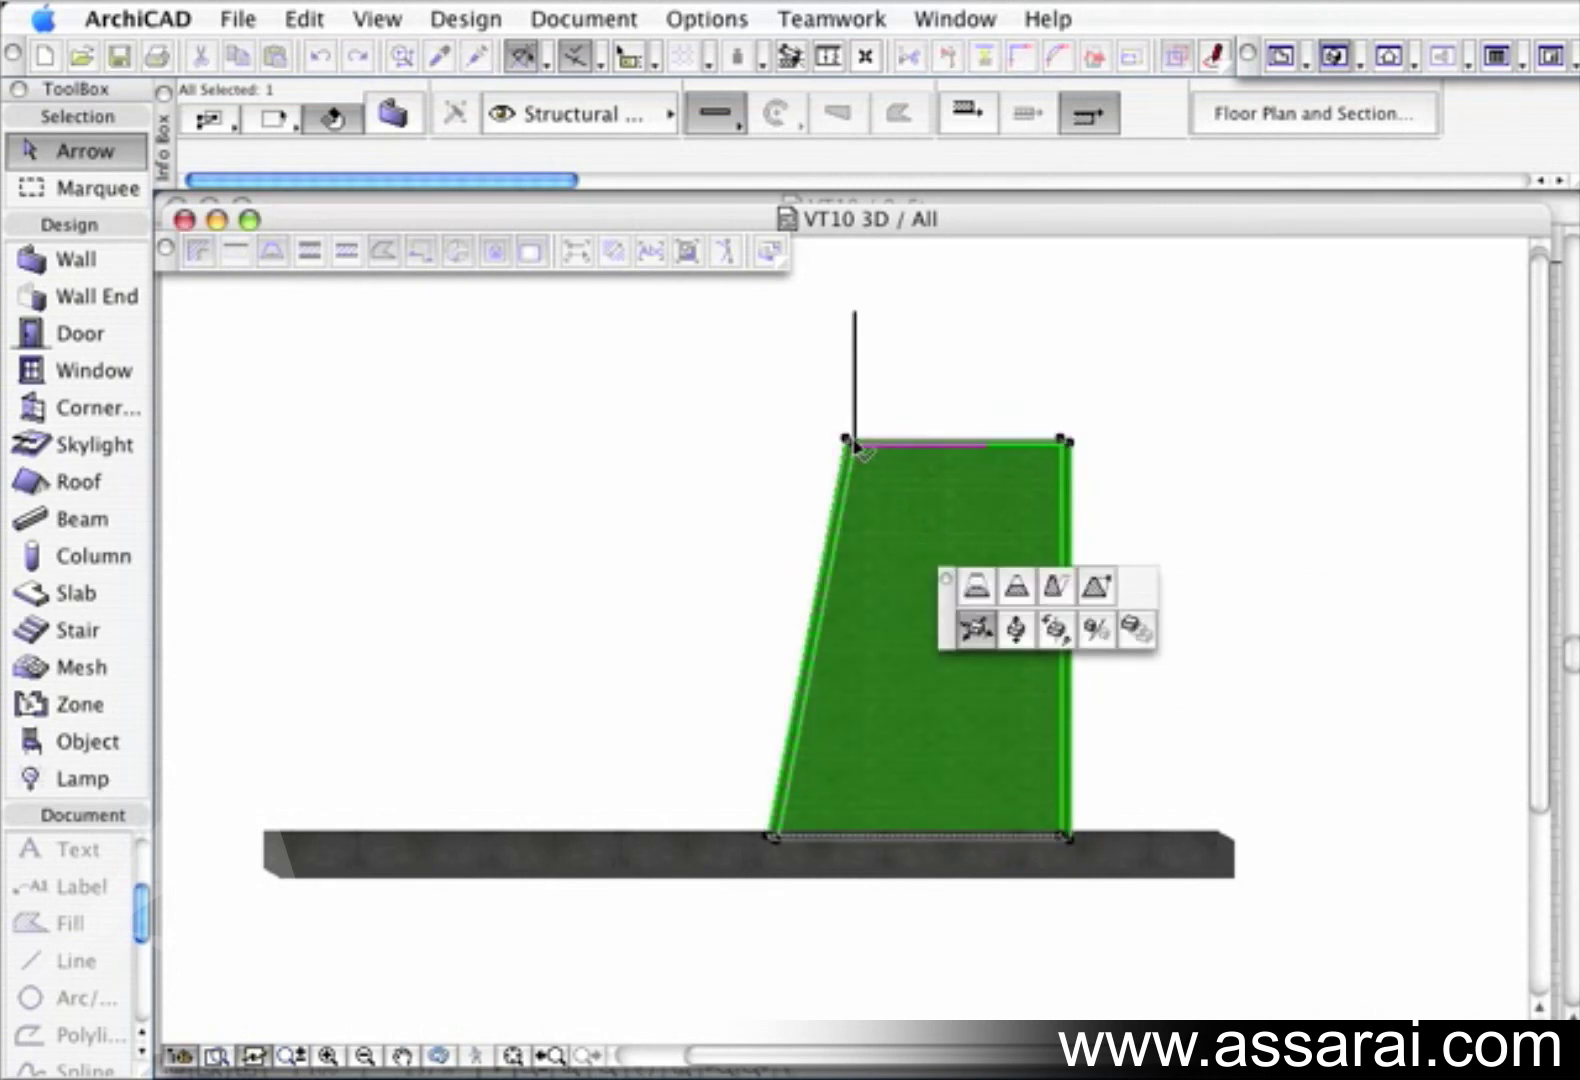
pyautogui.click(1097, 573)
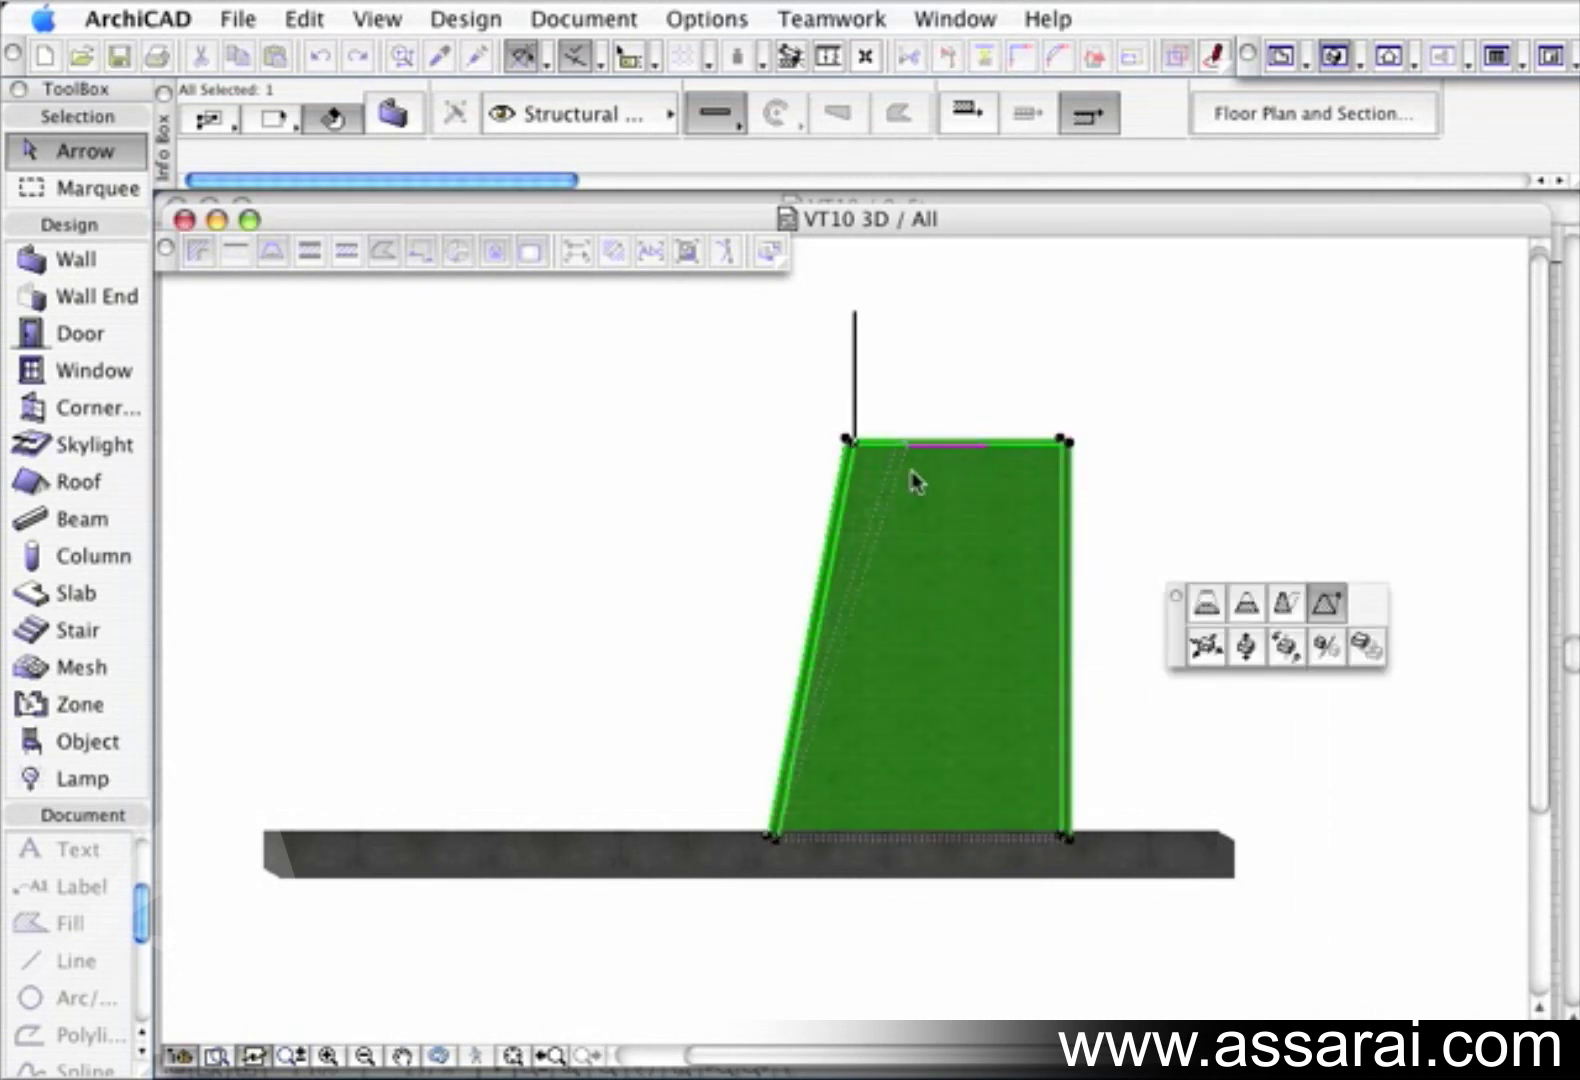
pyautogui.click(917, 440)
pyautogui.click(1065, 441)
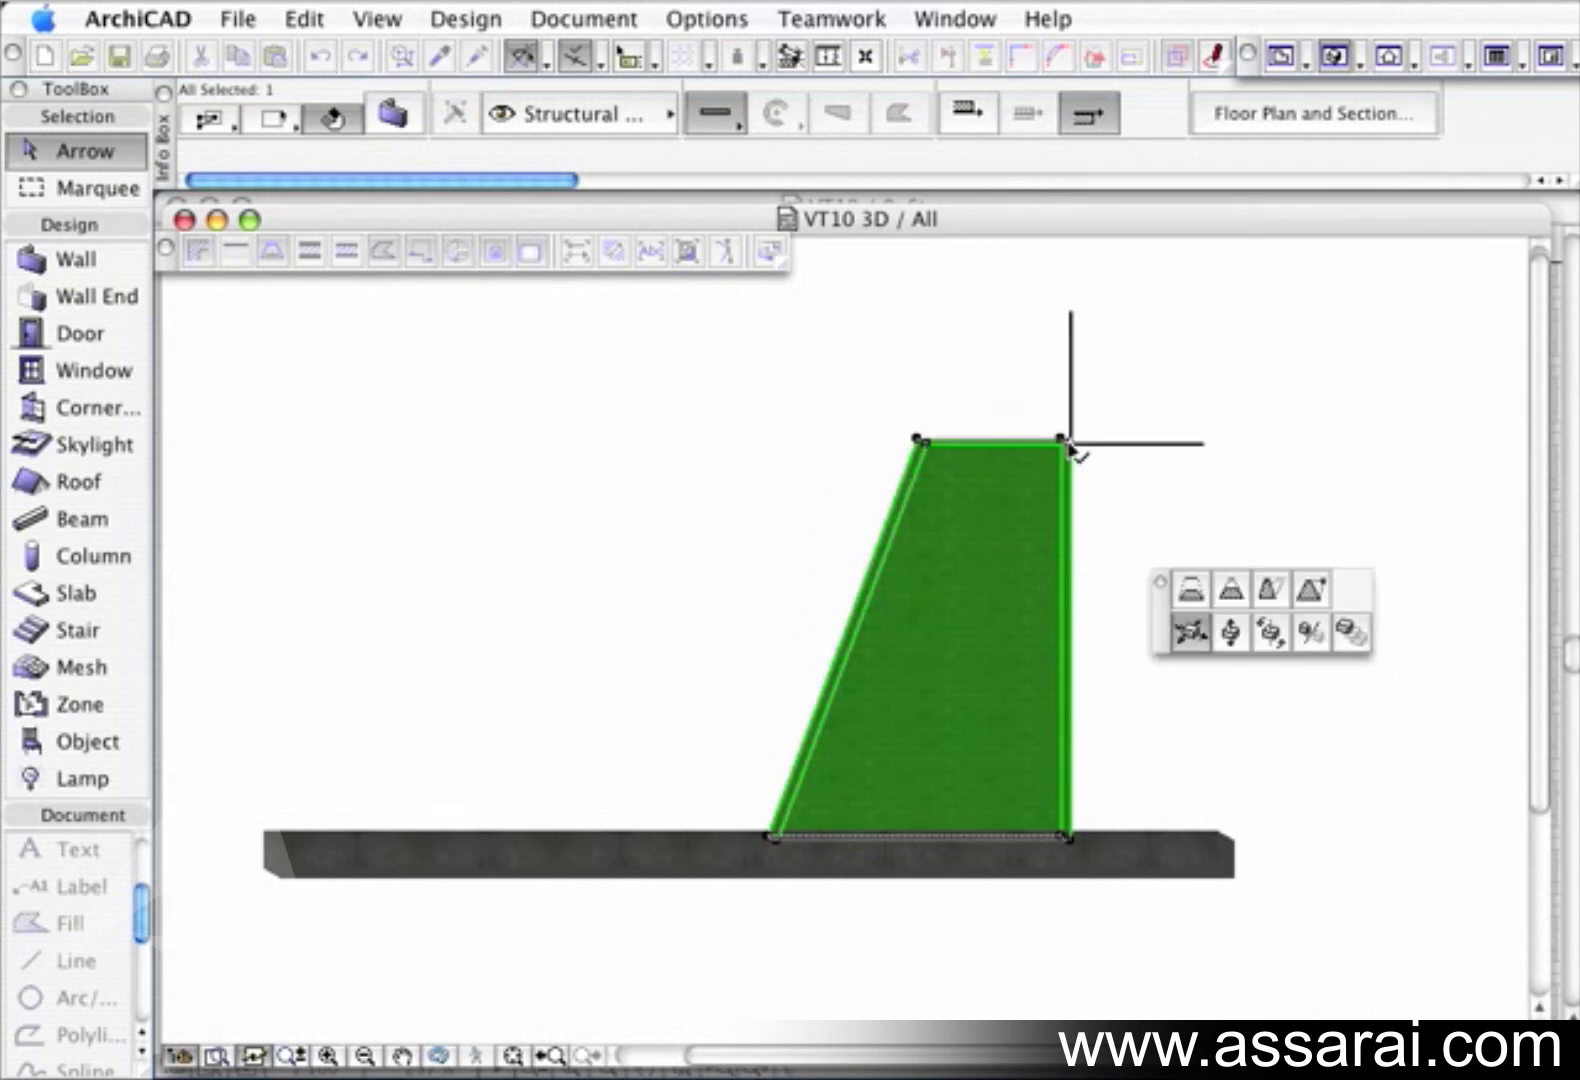
pyautogui.click(1310, 590)
pyautogui.click(997, 448)
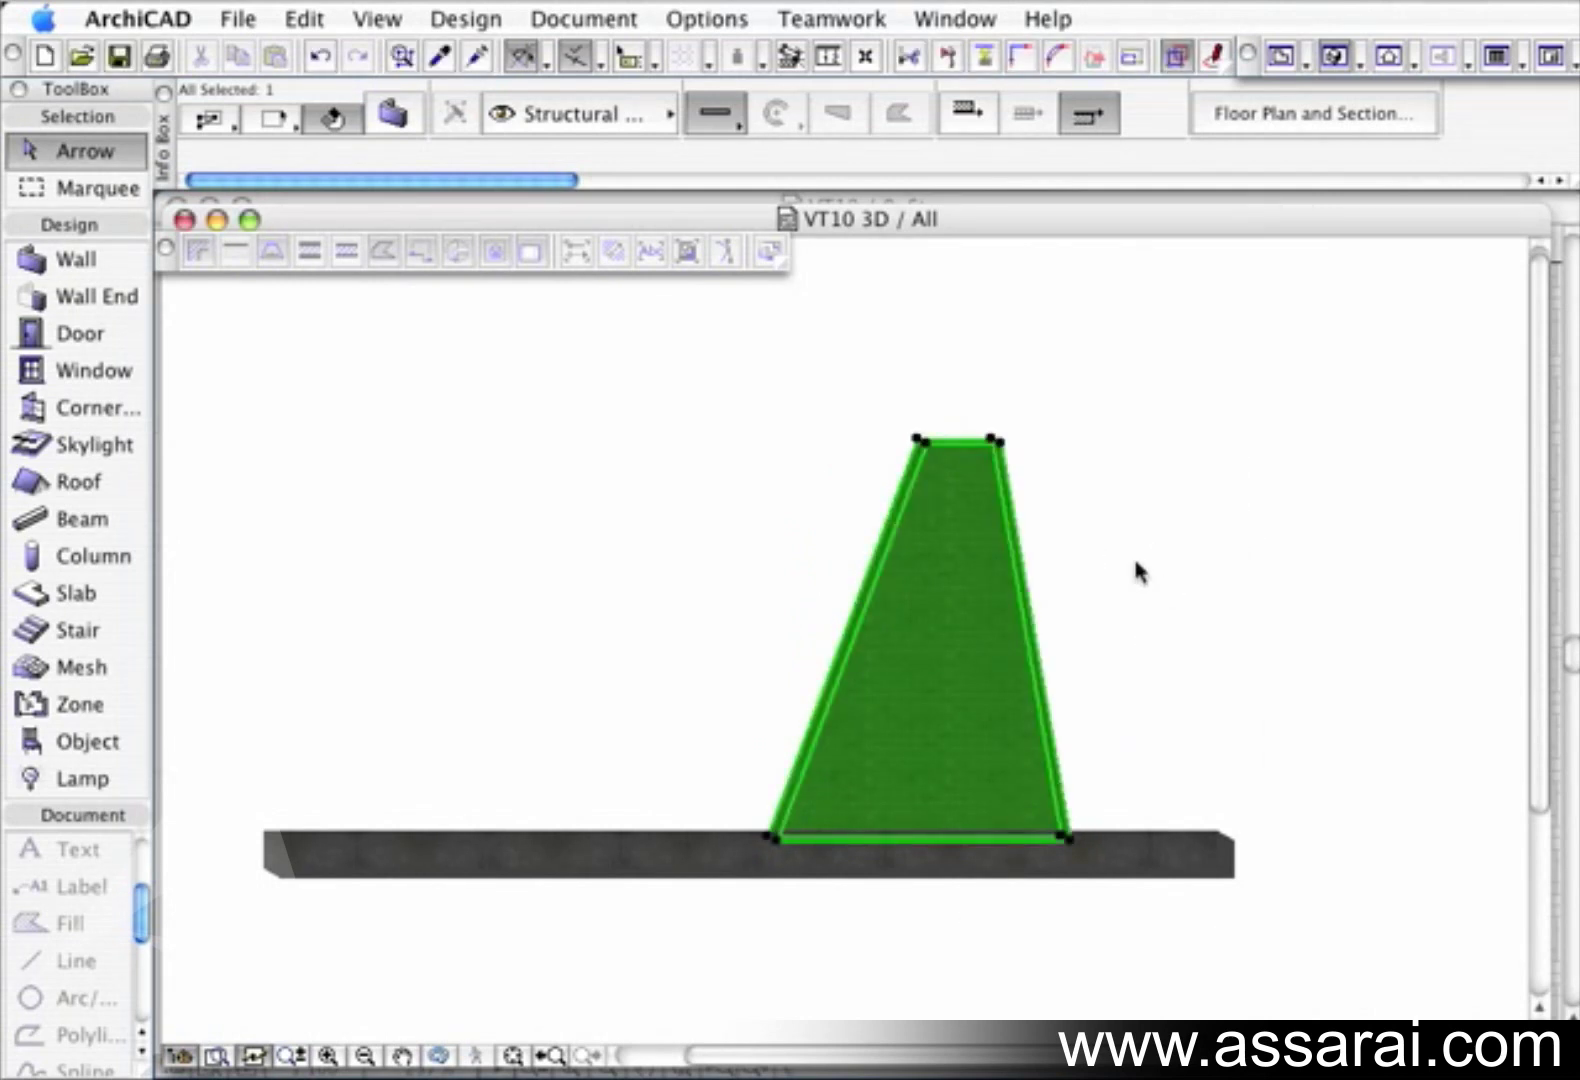
# Offset the wall's top edge lower and close the 3D window
pyautogui.click(997, 441)
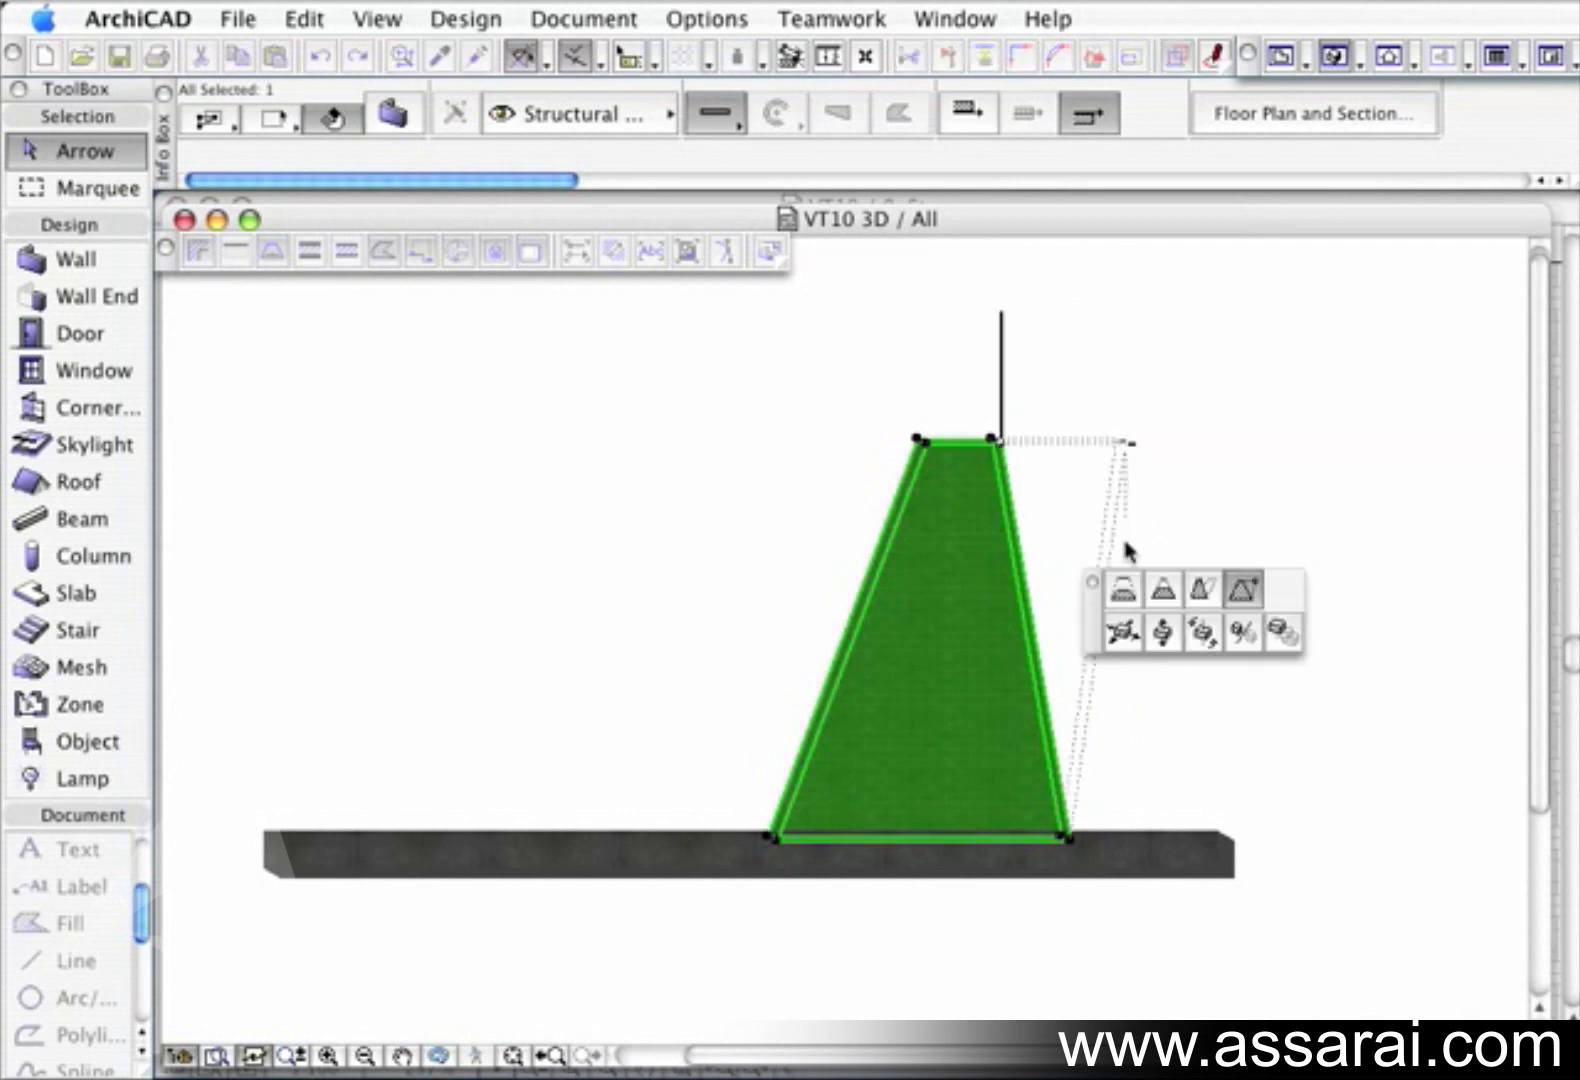
pyautogui.click(1183, 592)
pyautogui.click(1048, 557)
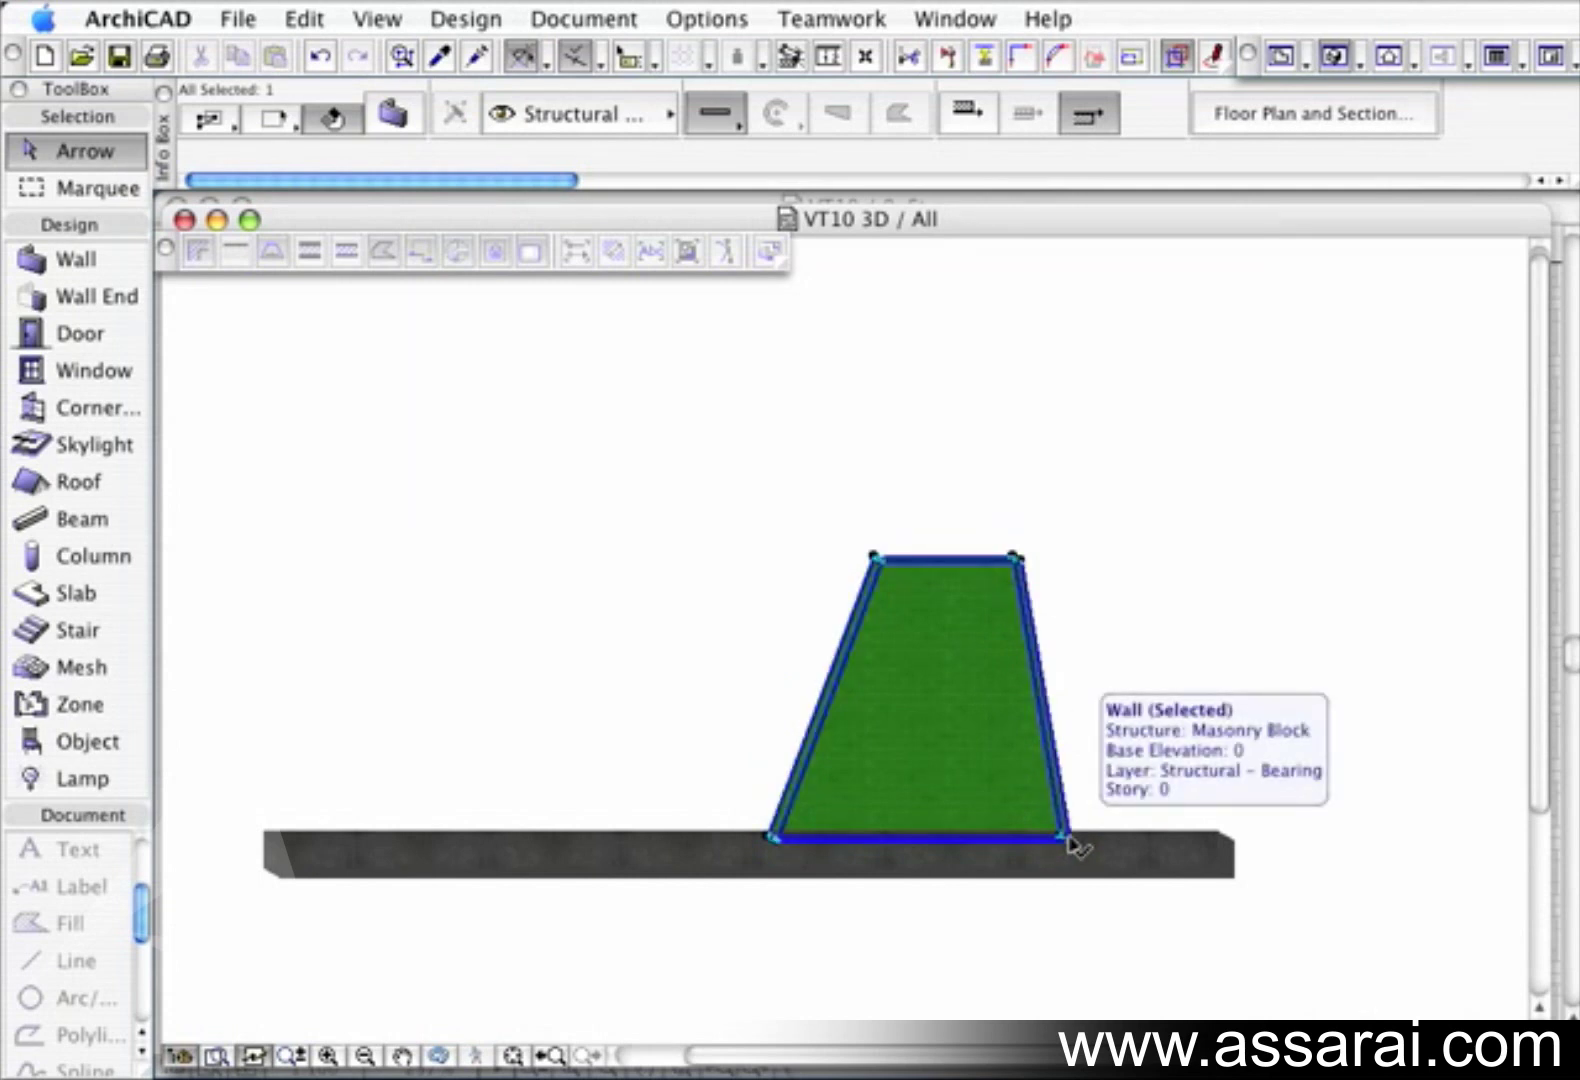
pyautogui.click(183, 220)
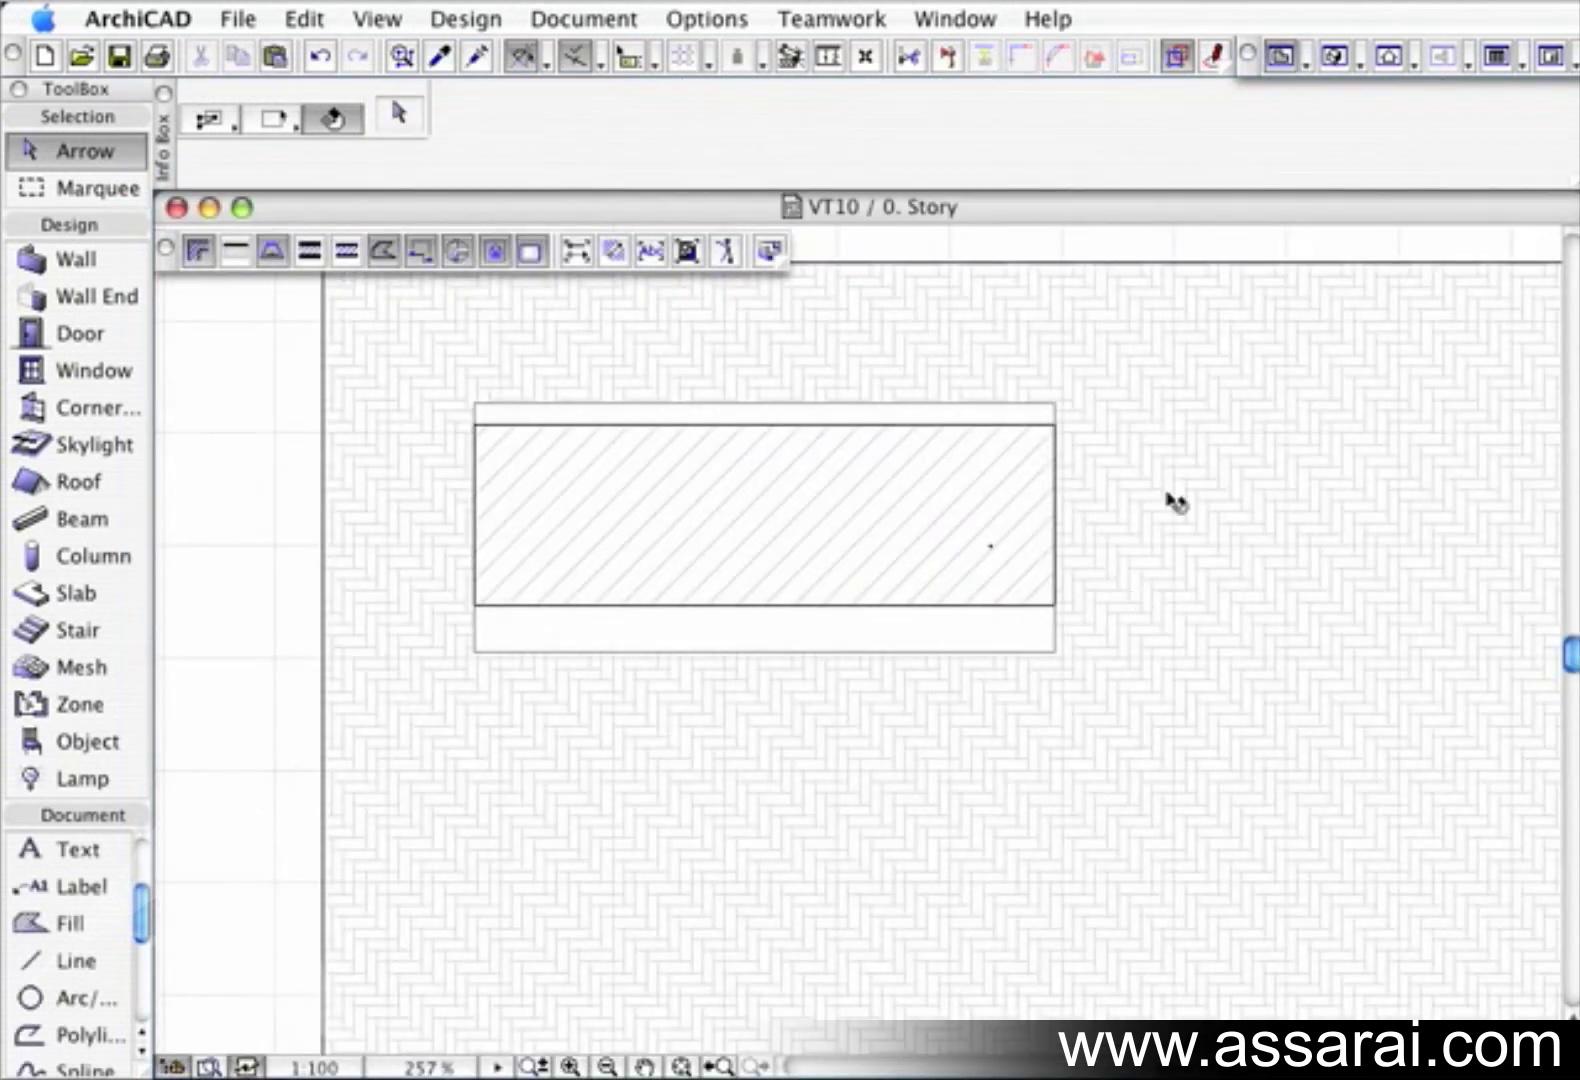
# Switch the default wall to a complex profile, keeping the thickness at 2221
pyautogui.doubleClick(66, 263)
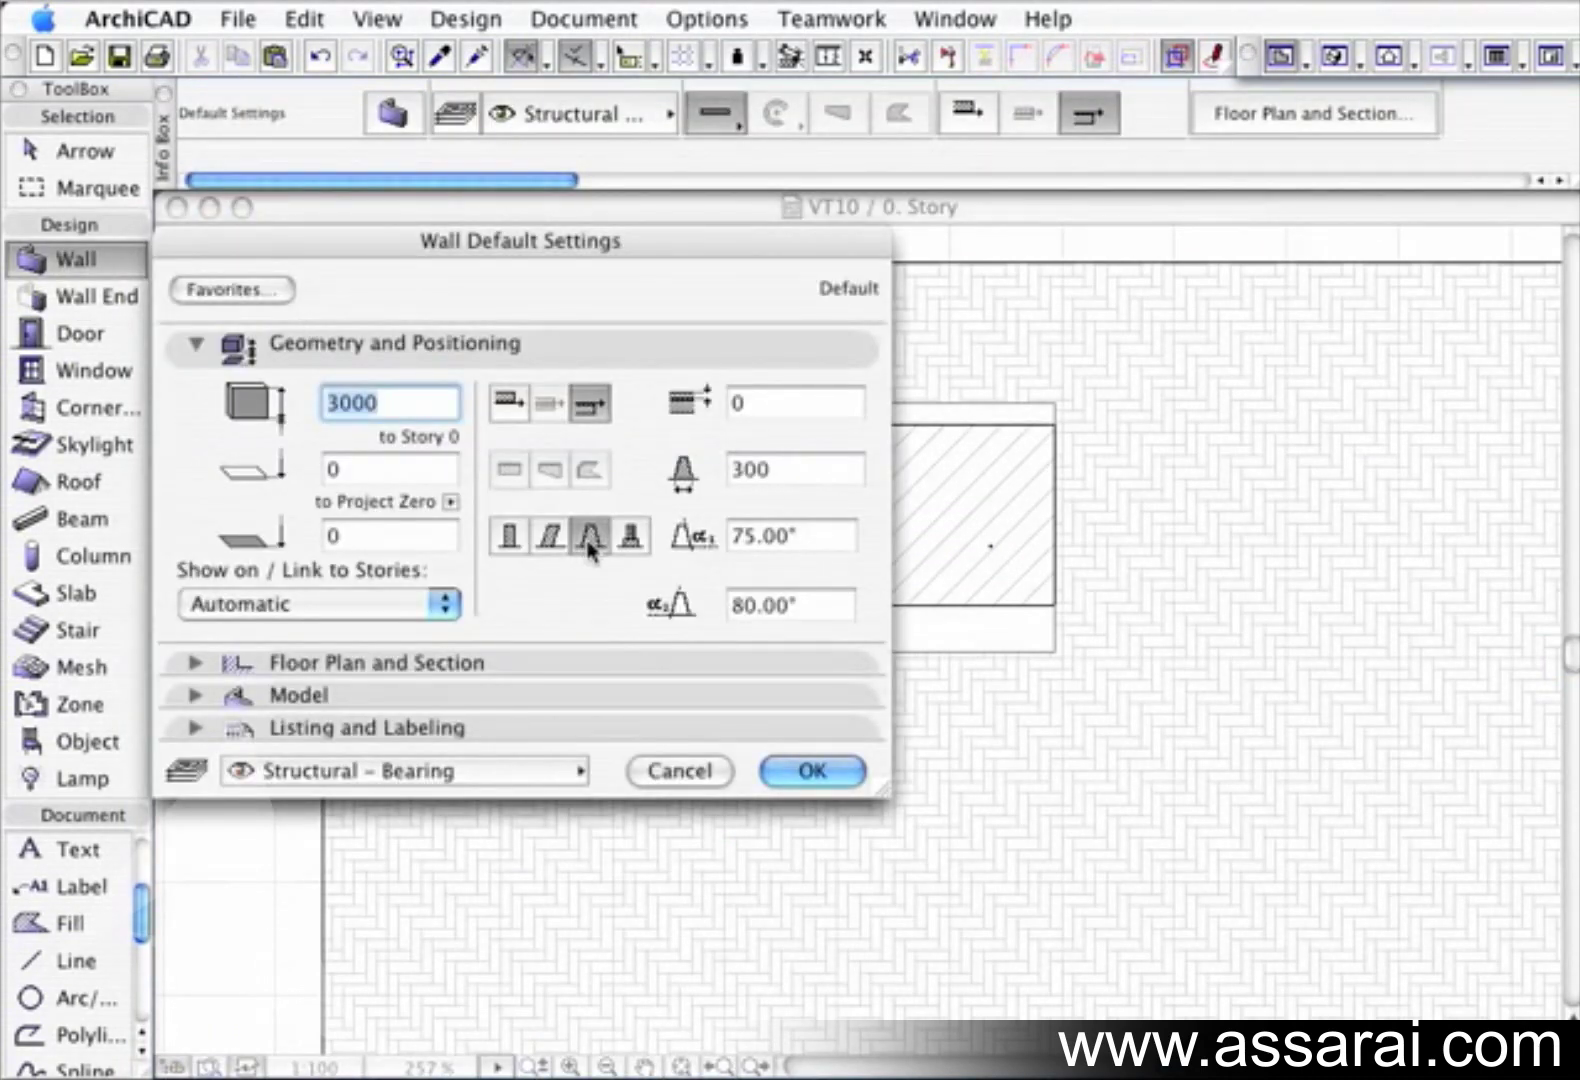
pyautogui.click(632, 540)
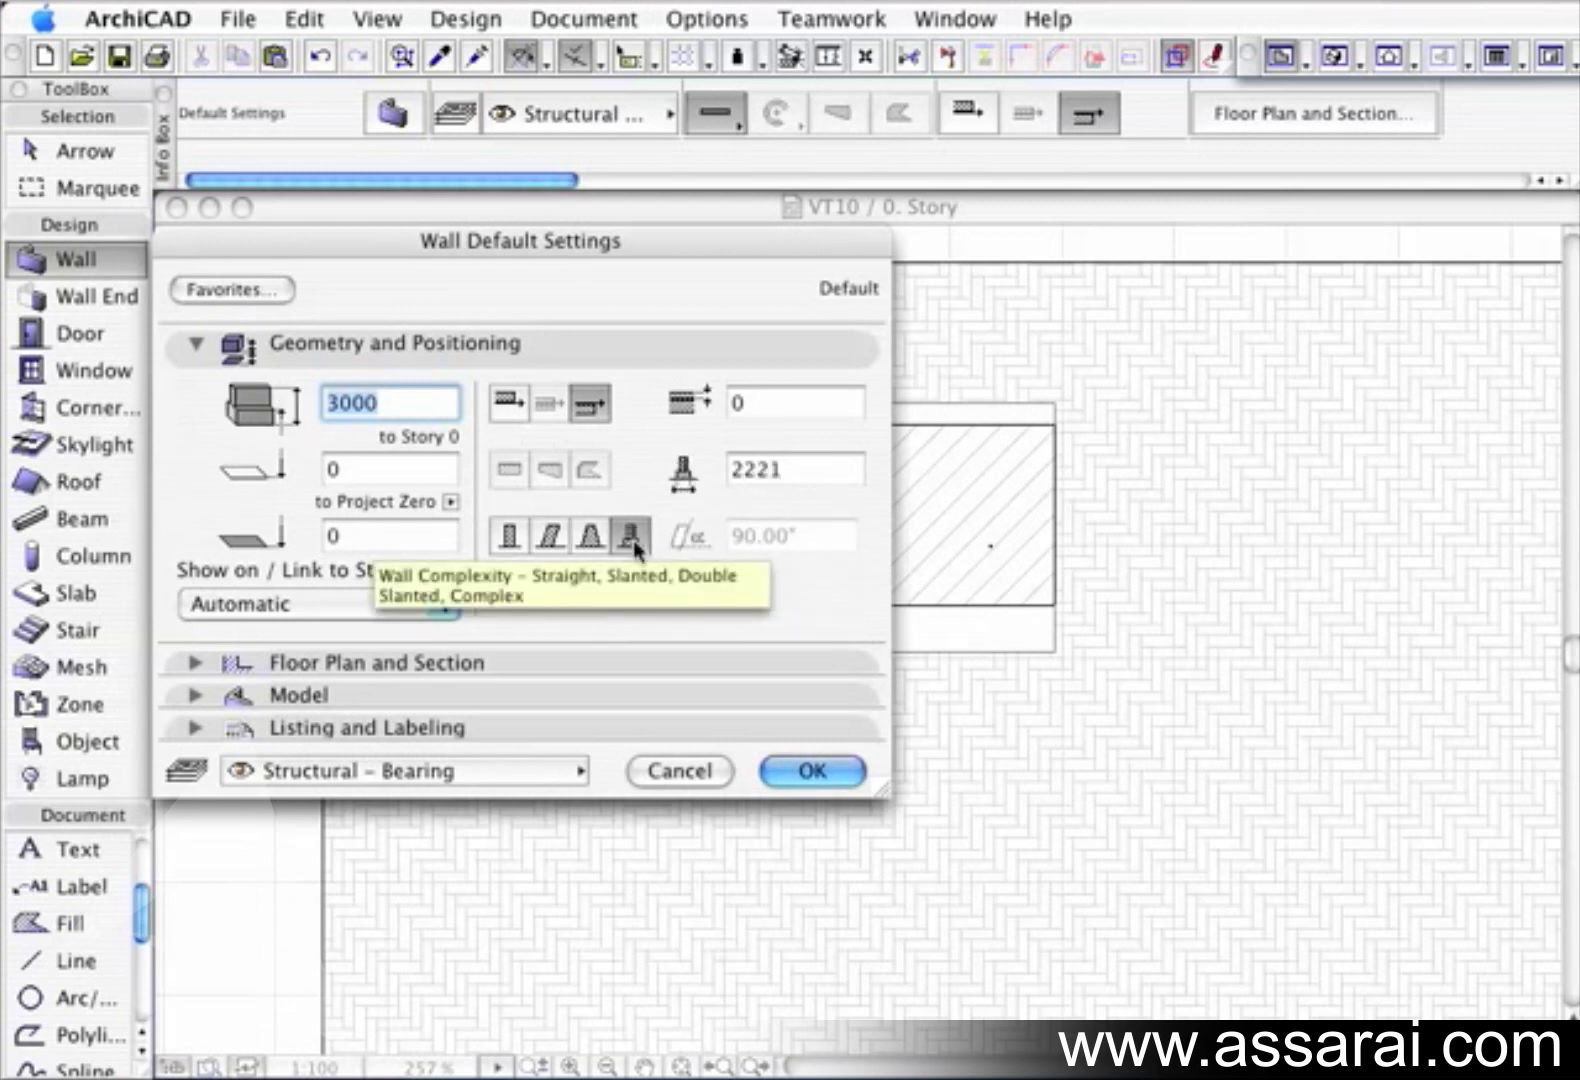
pyautogui.click(815, 473)
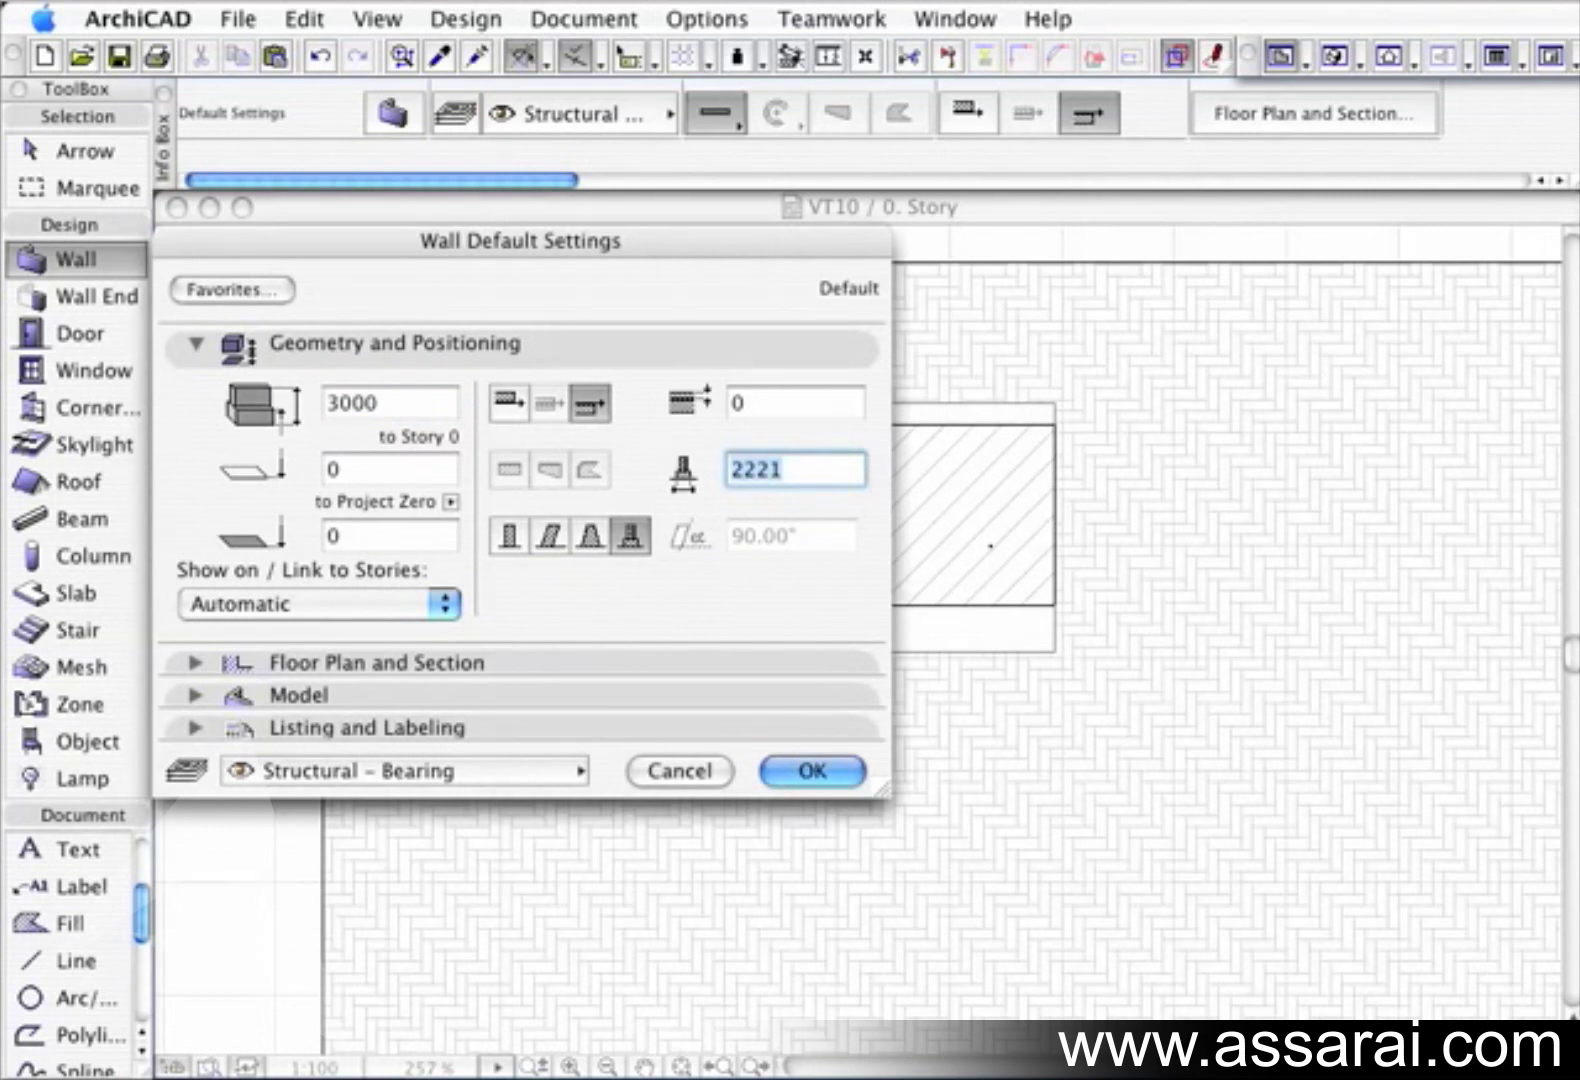
pyautogui.write('500')
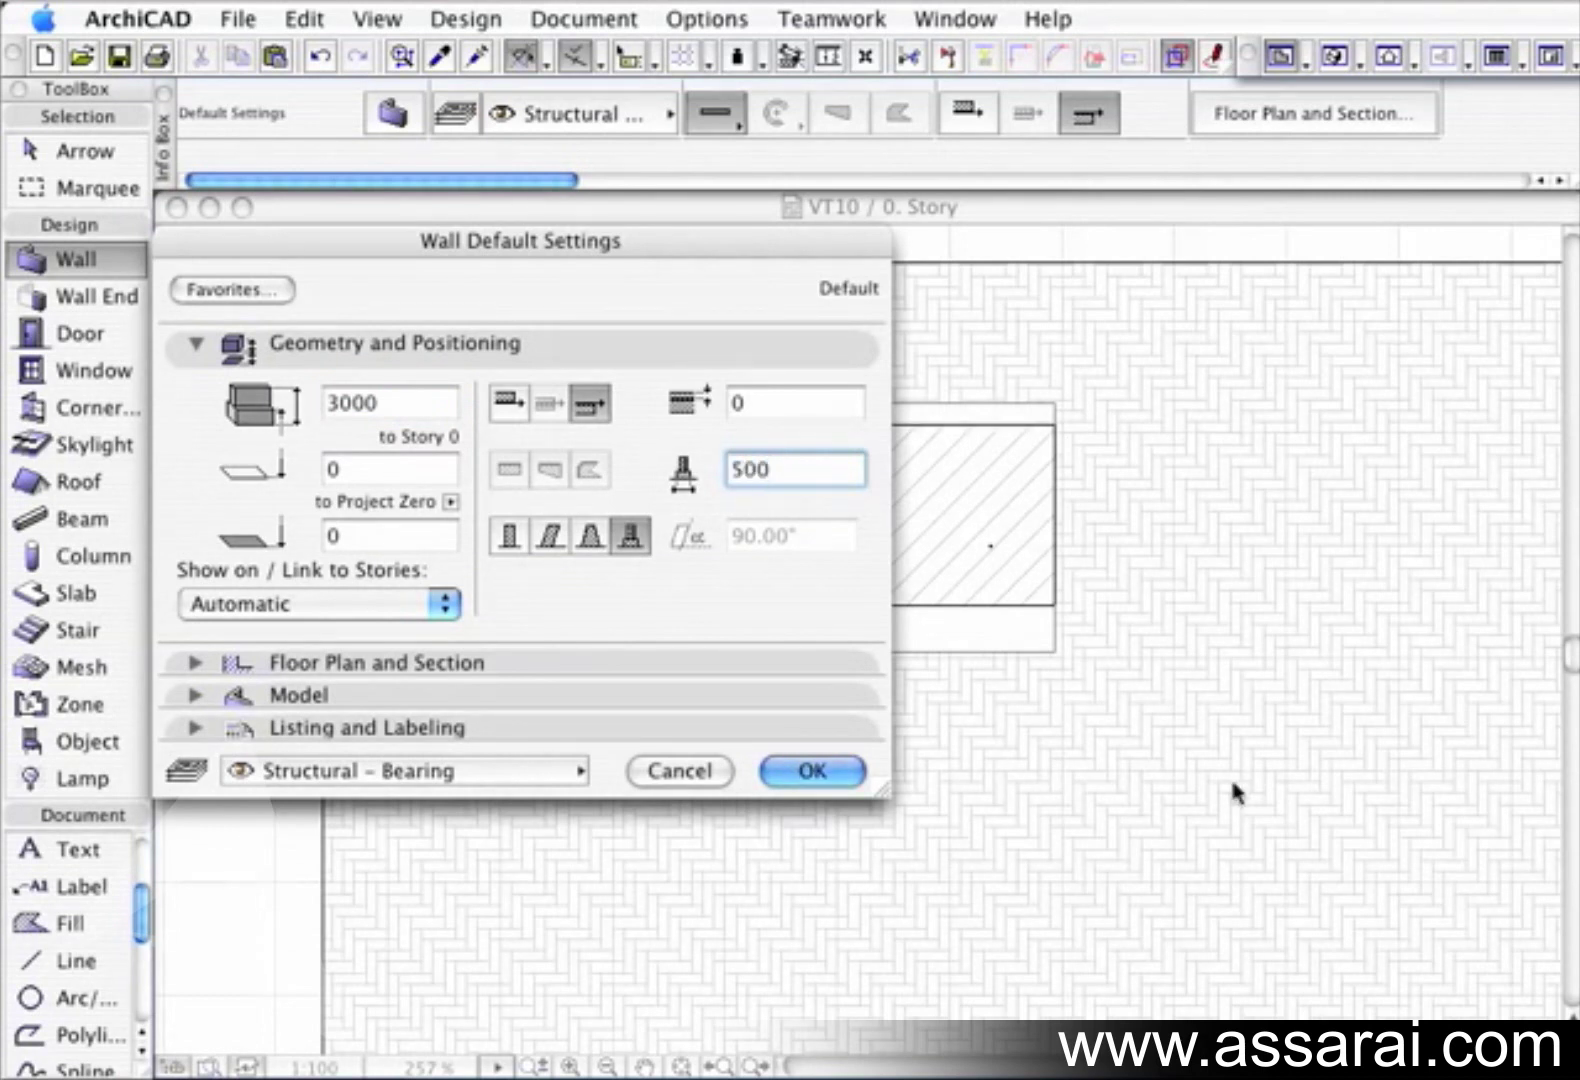
pyautogui.press('super+z')
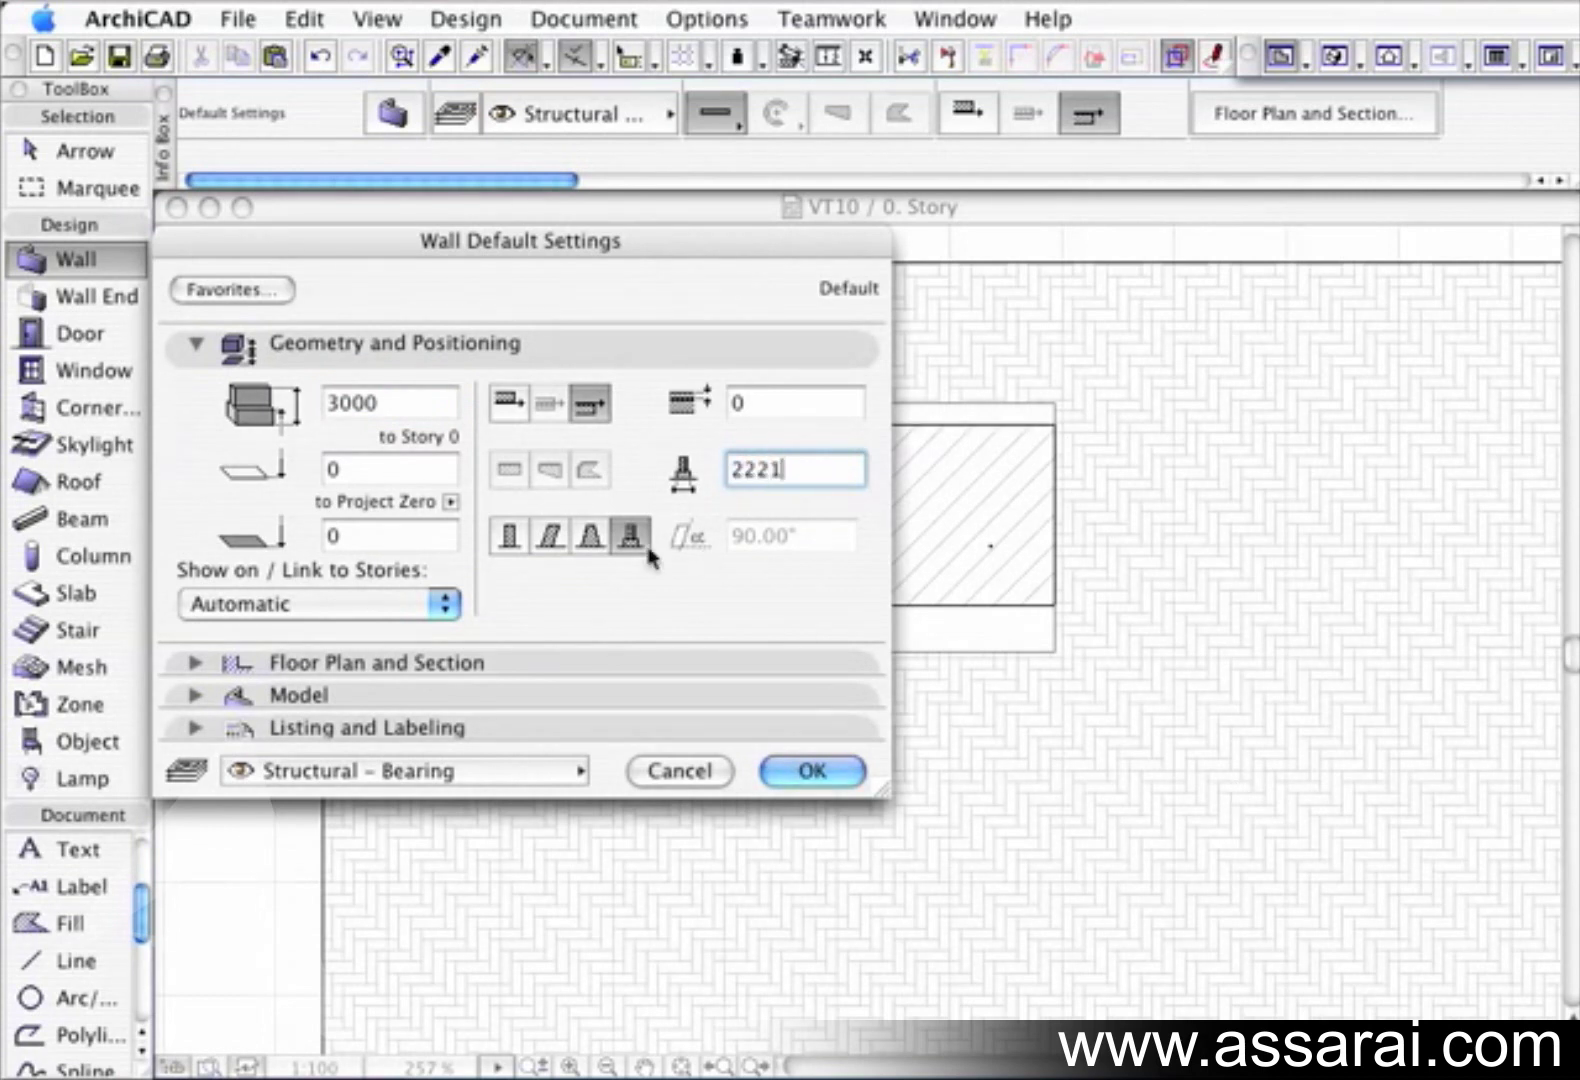
pyautogui.click(196, 665)
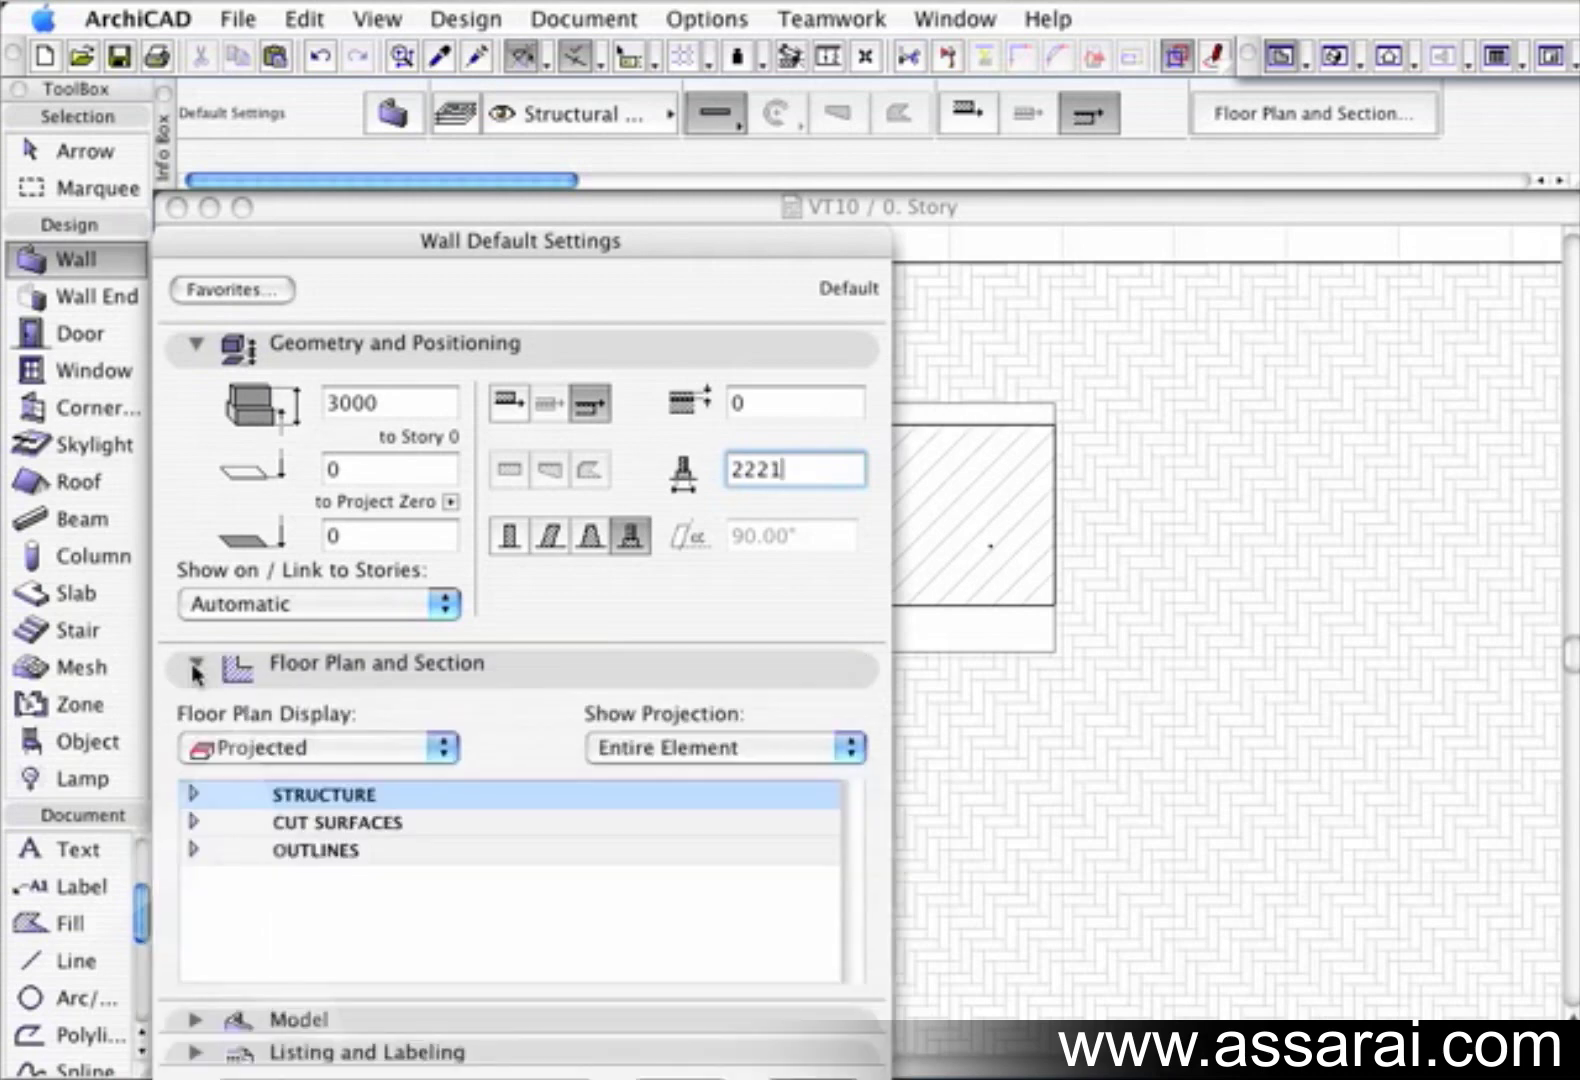
# Set the wall structure to the Crown Cornice profile at 1064 height and accept the defaults
pyautogui.click(194, 795)
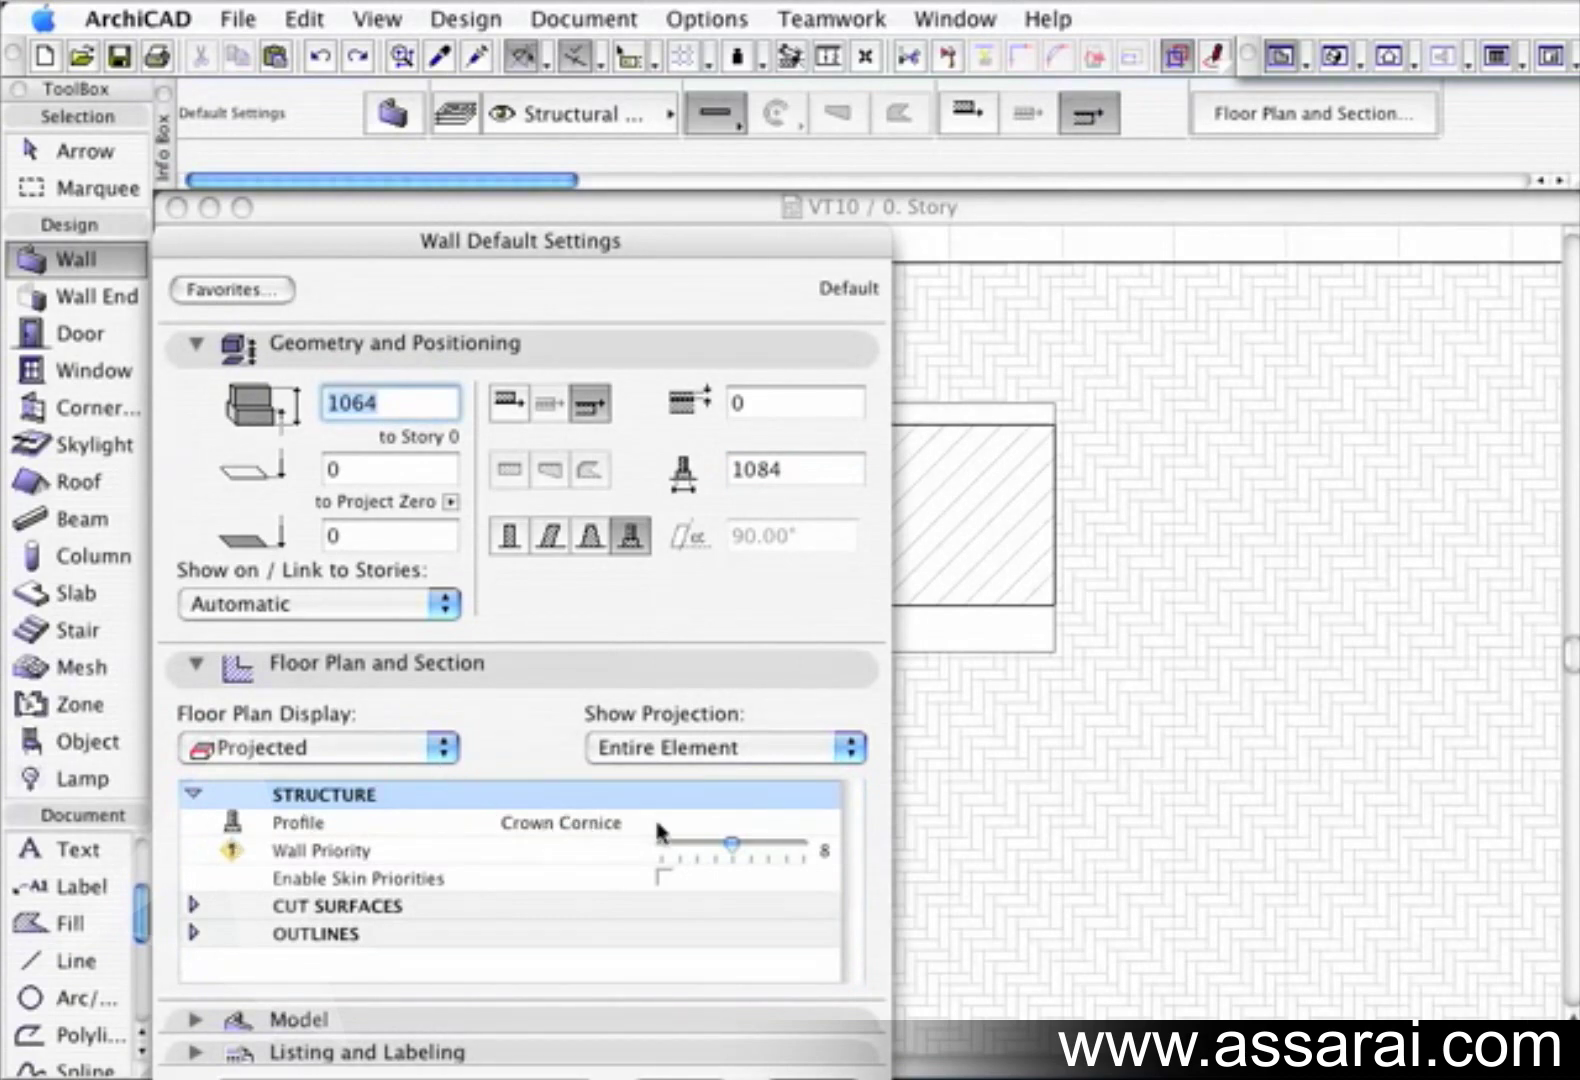
pyautogui.click(803, 823)
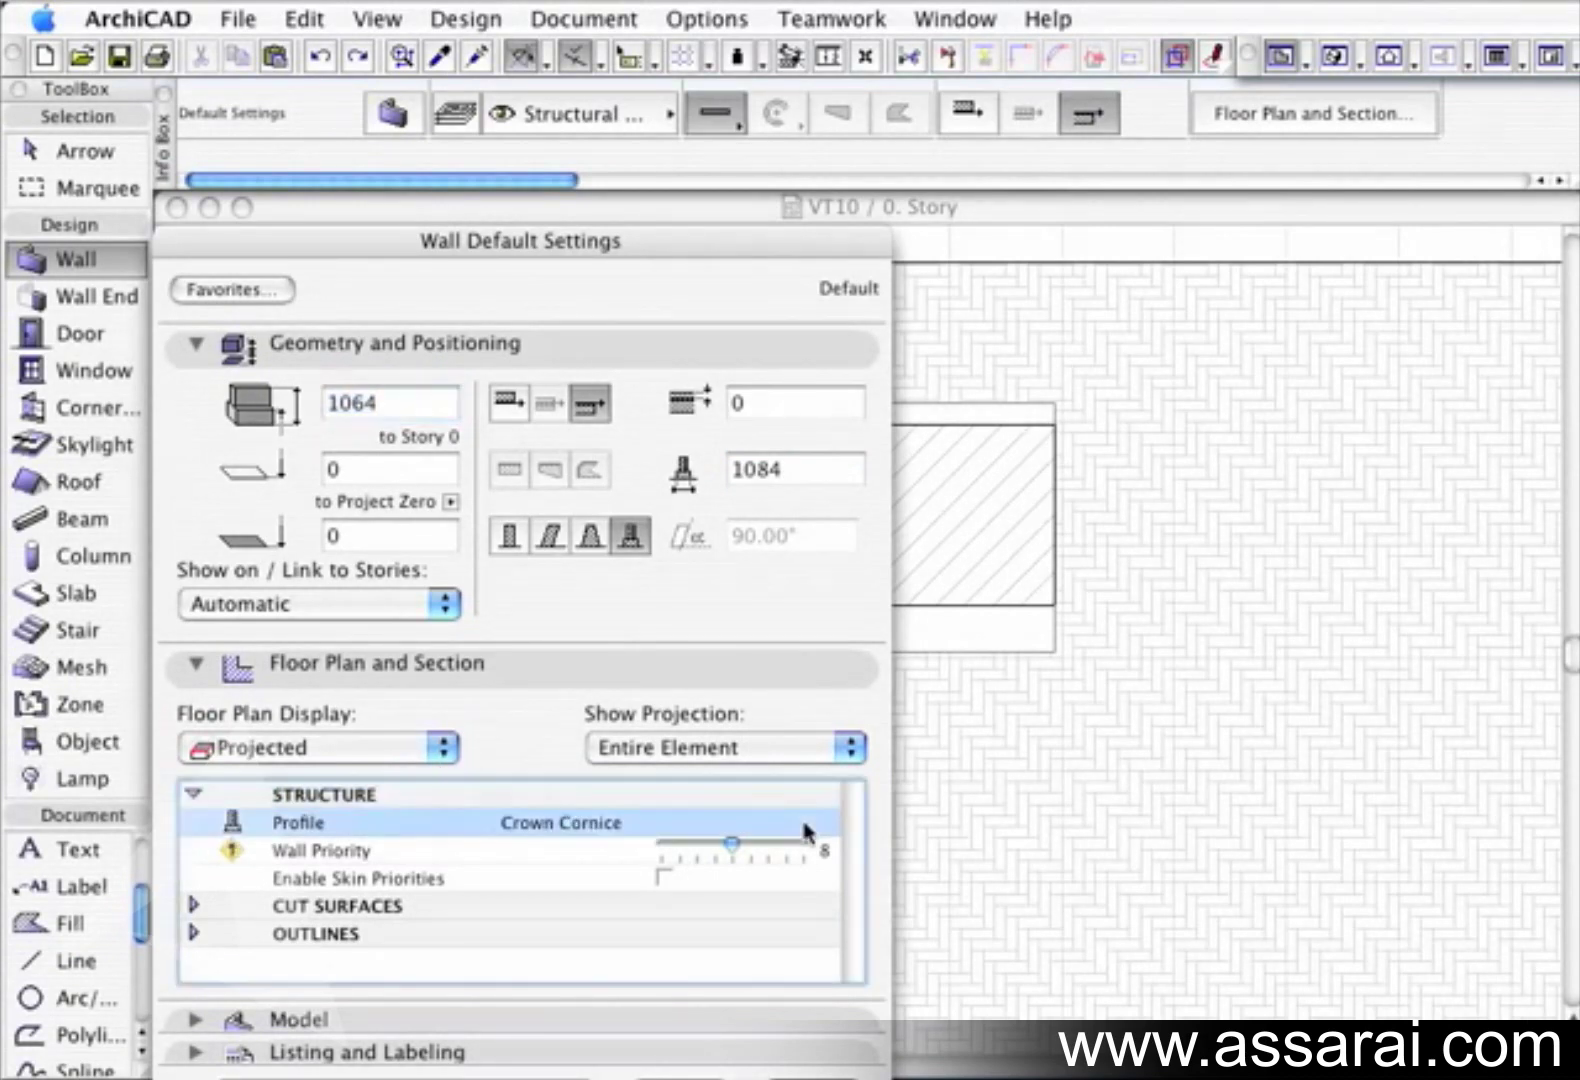
pyautogui.click(804, 824)
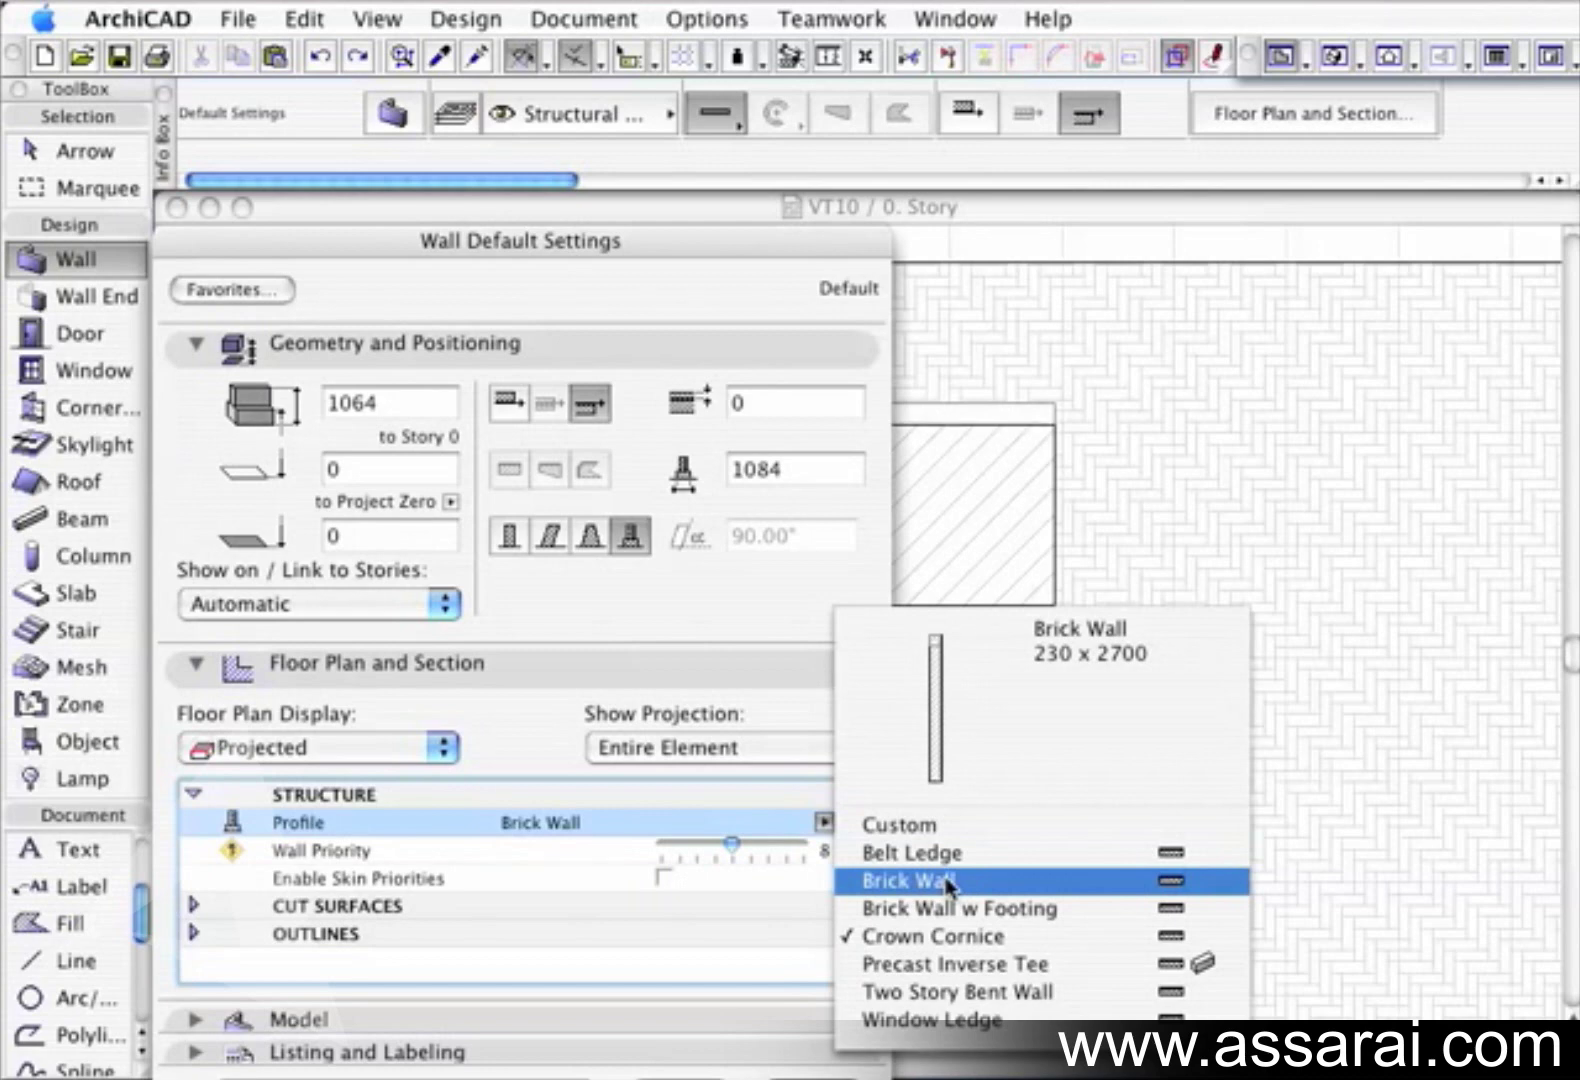
pyautogui.click(1022, 938)
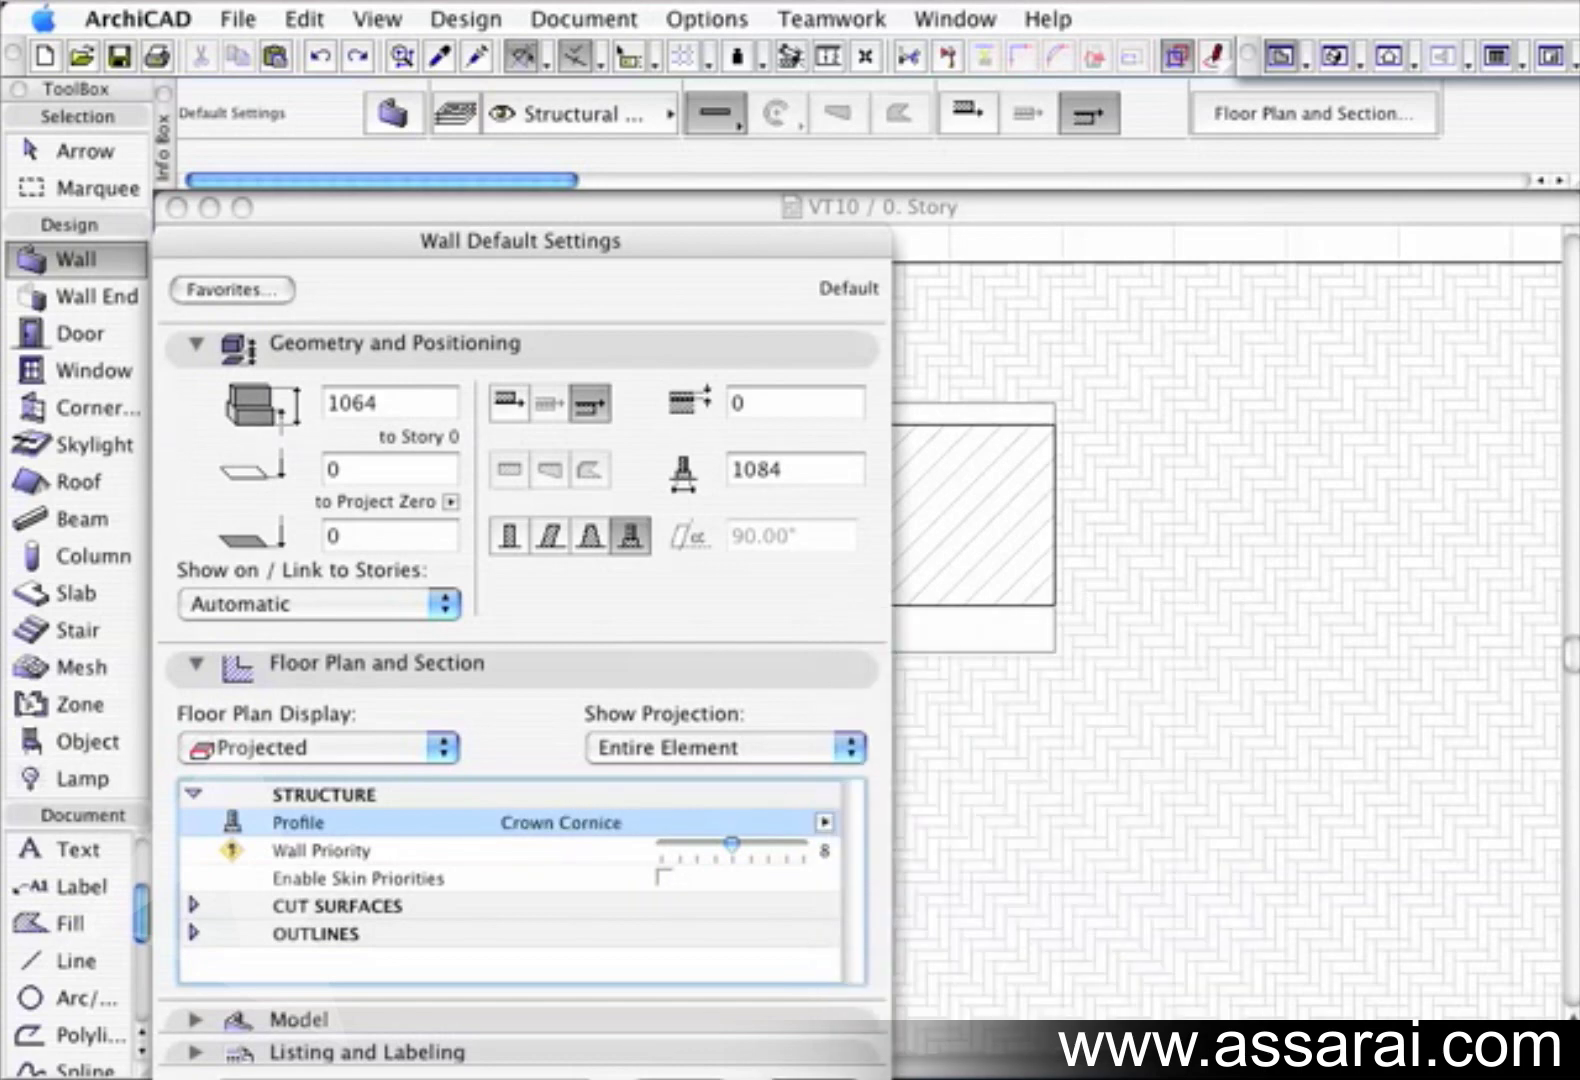
pyautogui.press('Return')
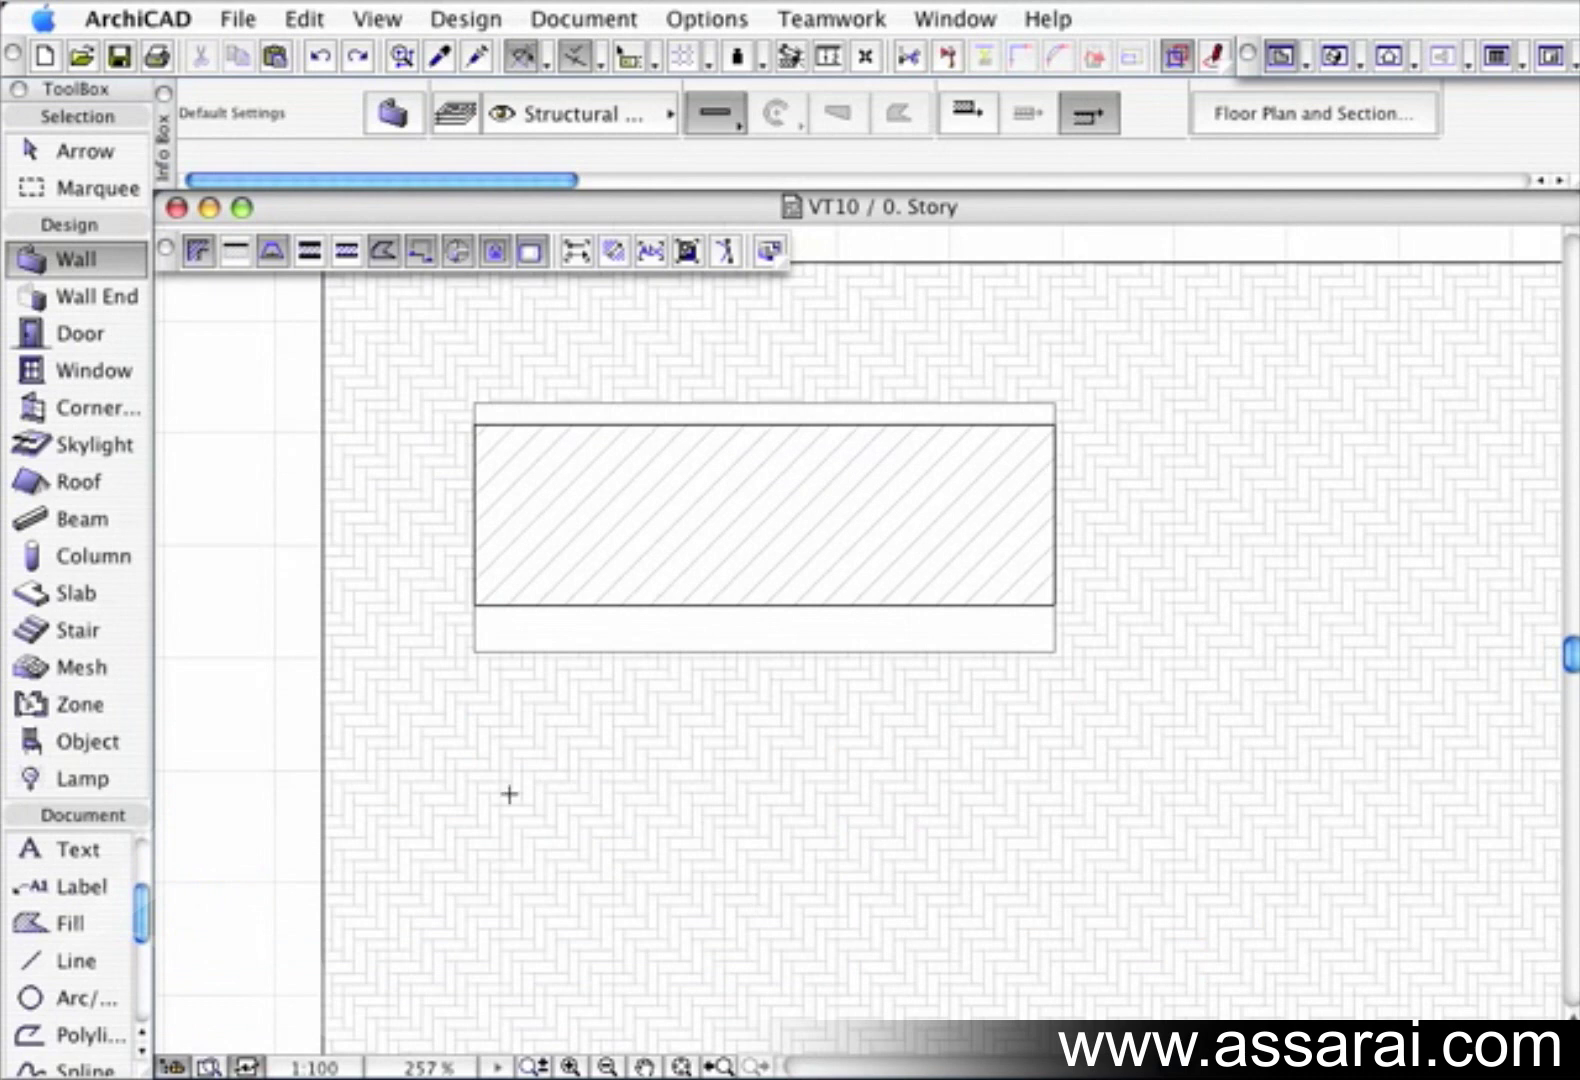
# Draw a chained L-shaped Crown Cornice wall, lower left to lower right then upward, and view it in 3D
pyautogui.click(507, 793)
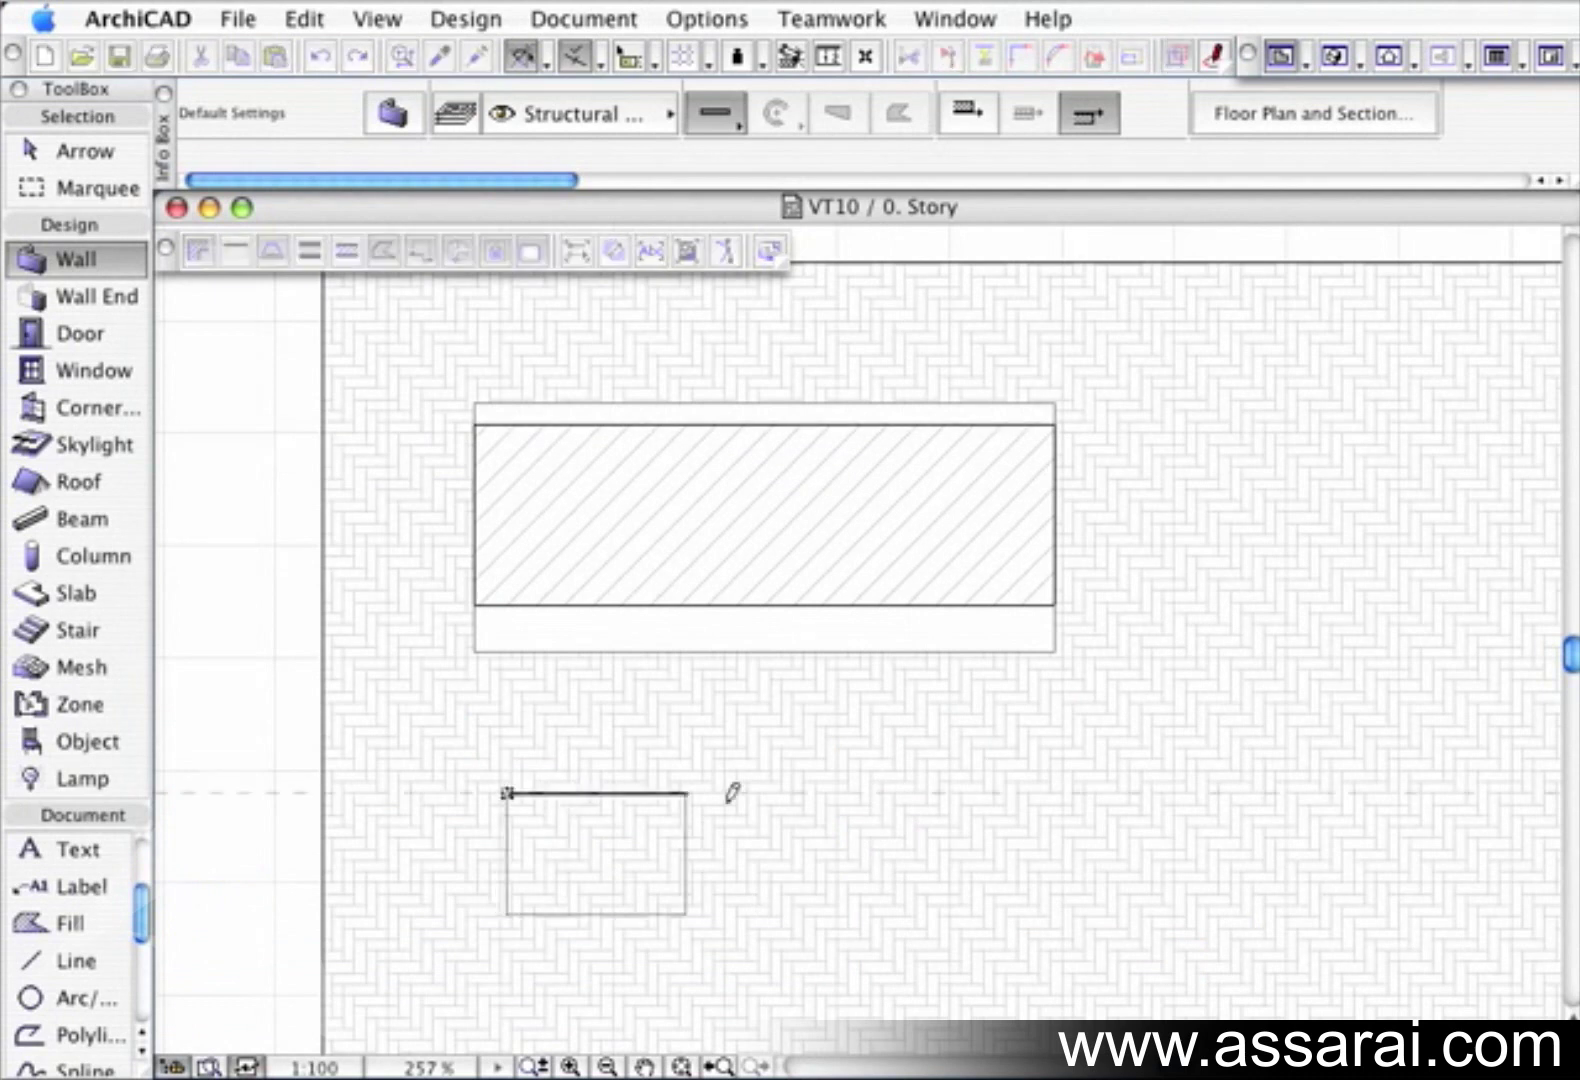
pyautogui.click(742, 116)
pyautogui.click(801, 87)
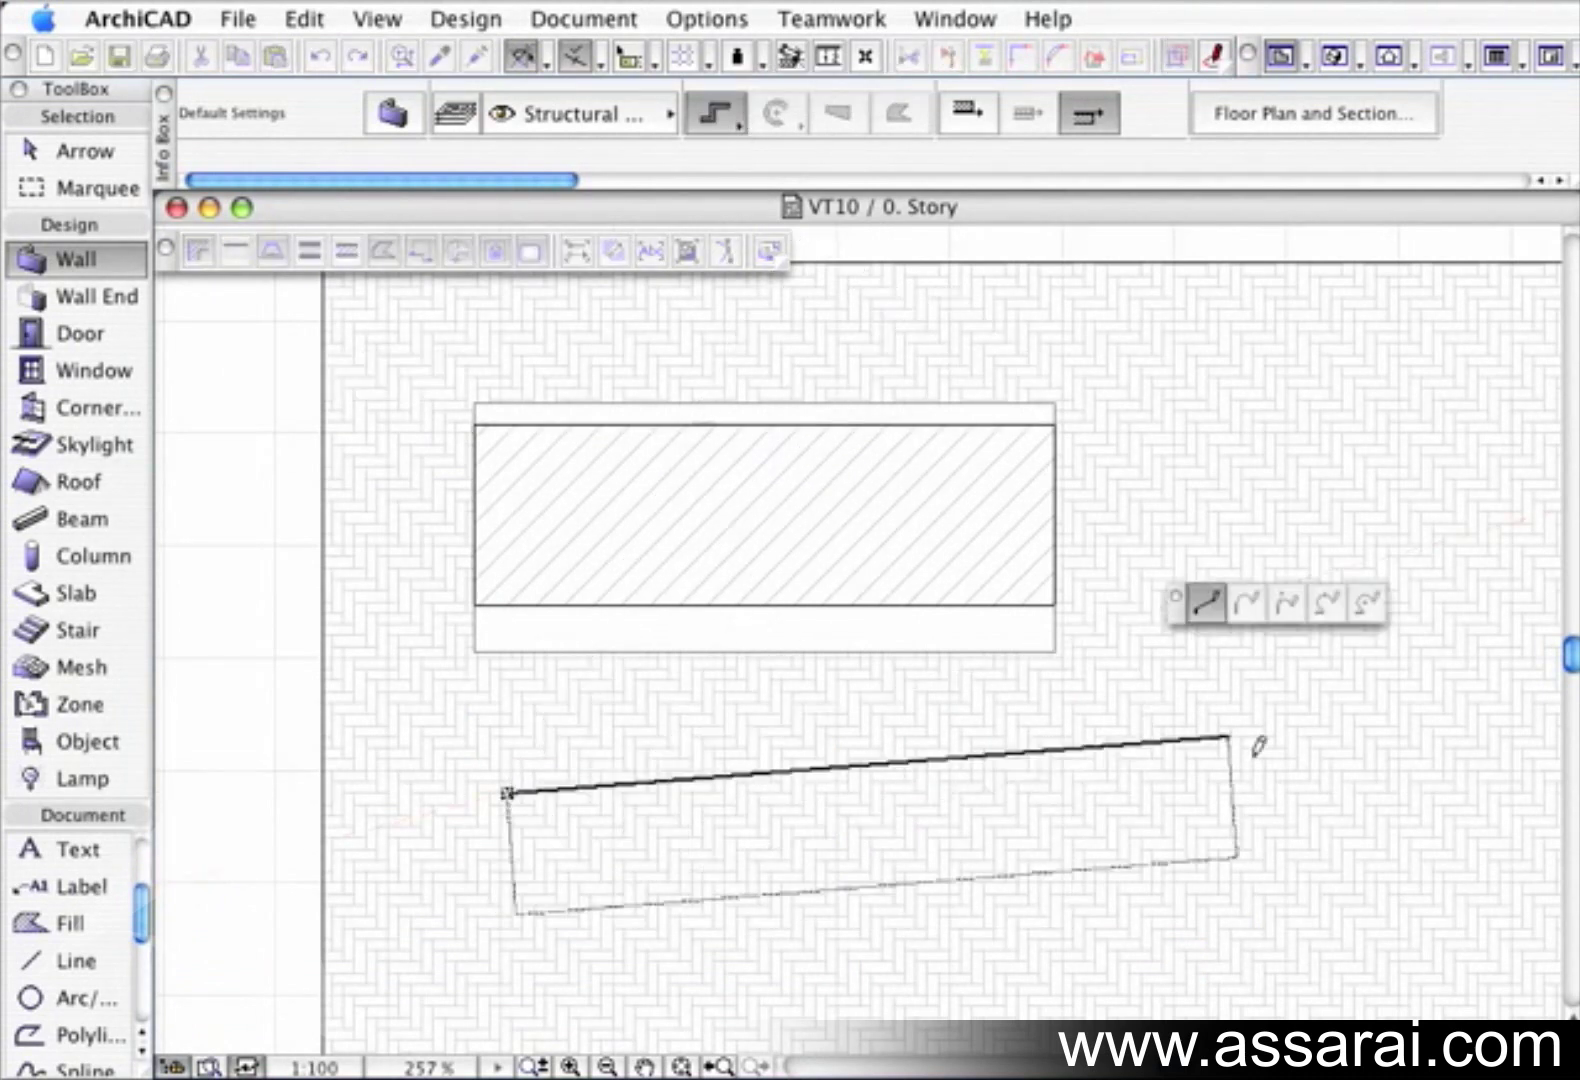
pyautogui.click(1257, 793)
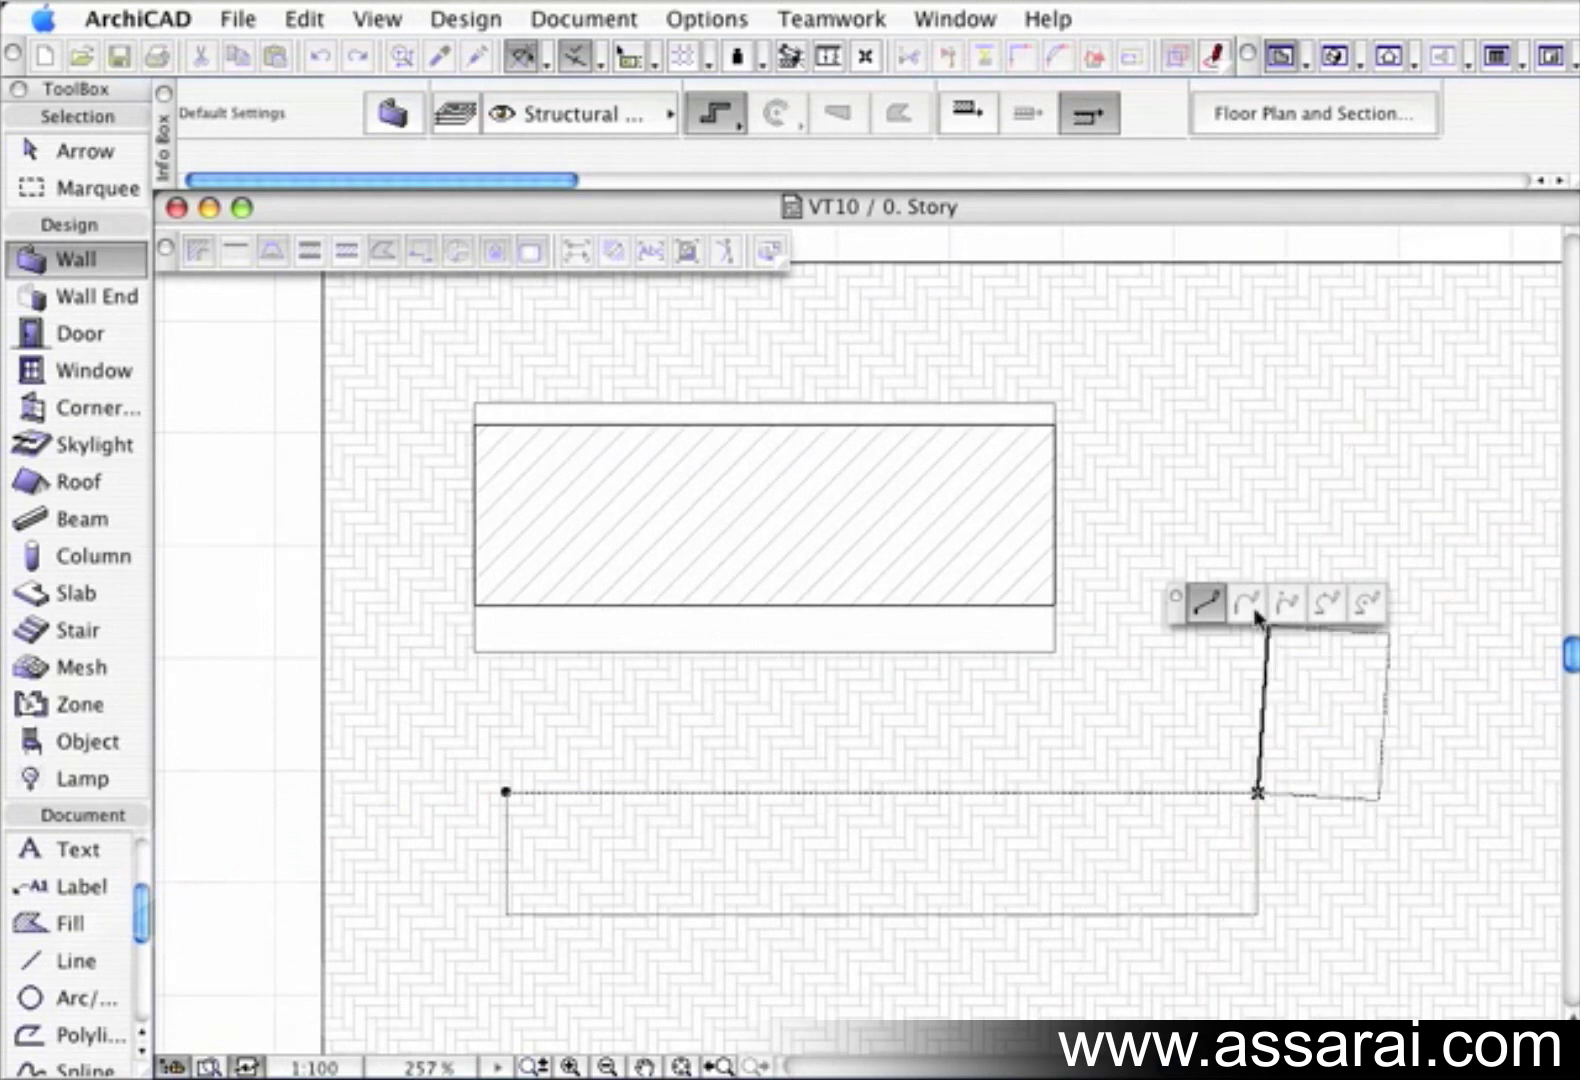
pyautogui.click(1258, 377)
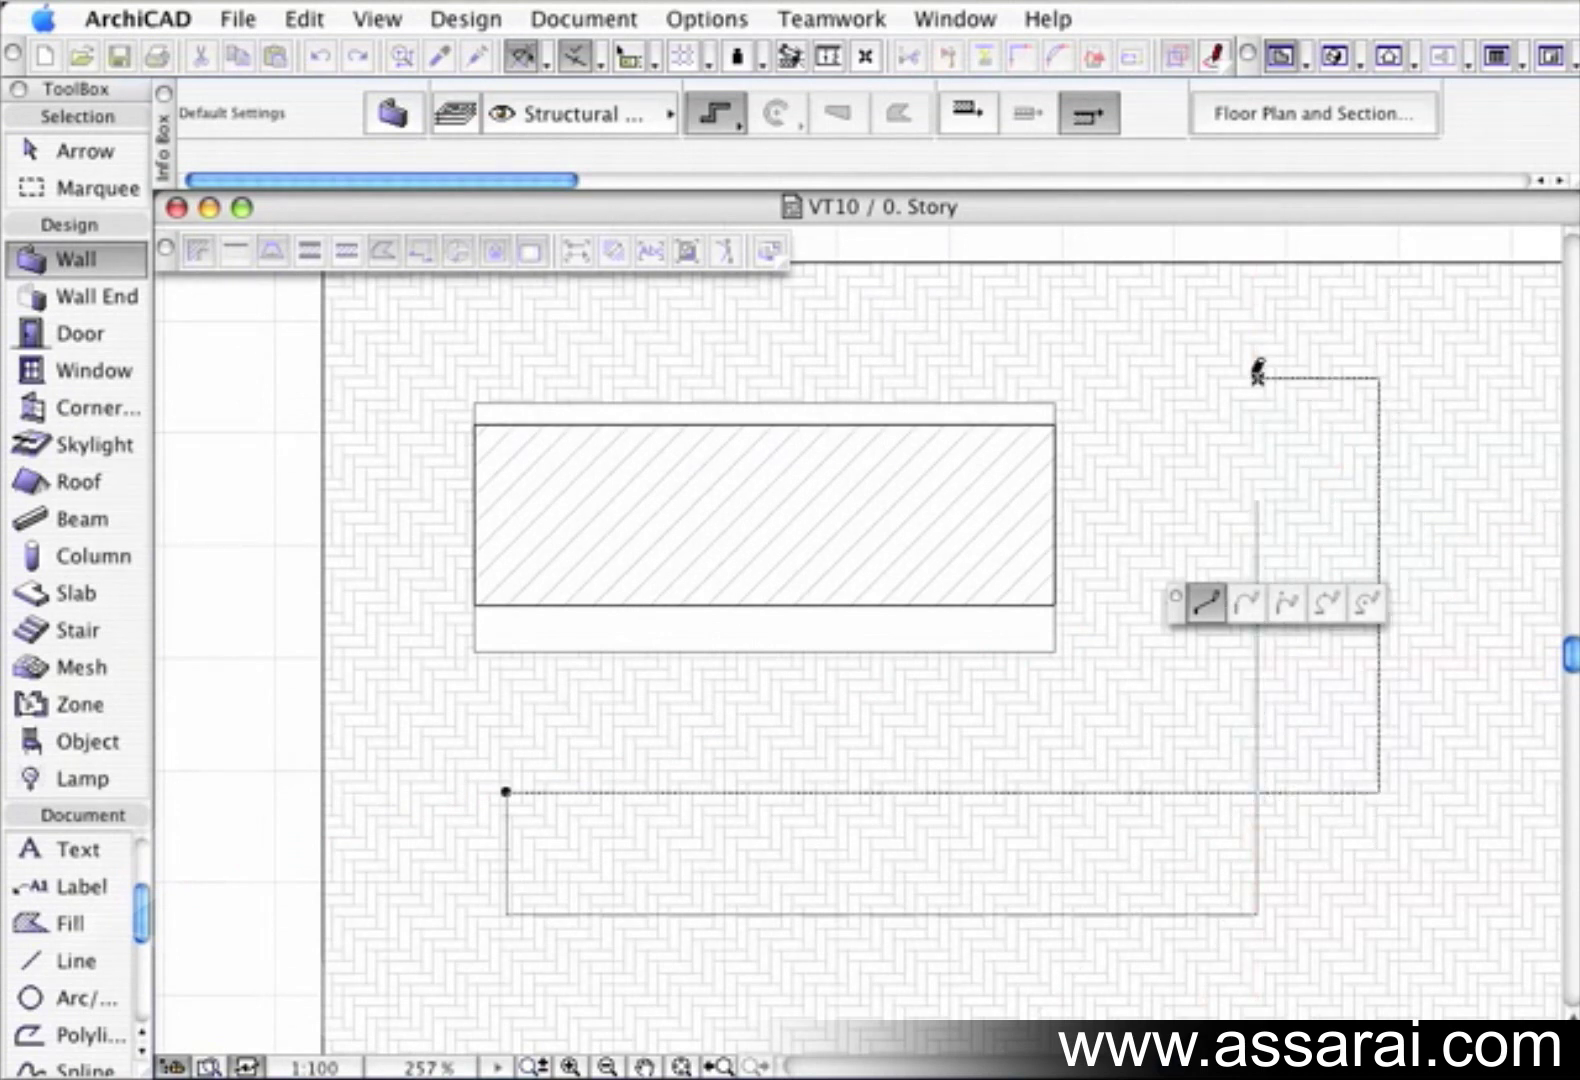
pyautogui.click(1258, 377)
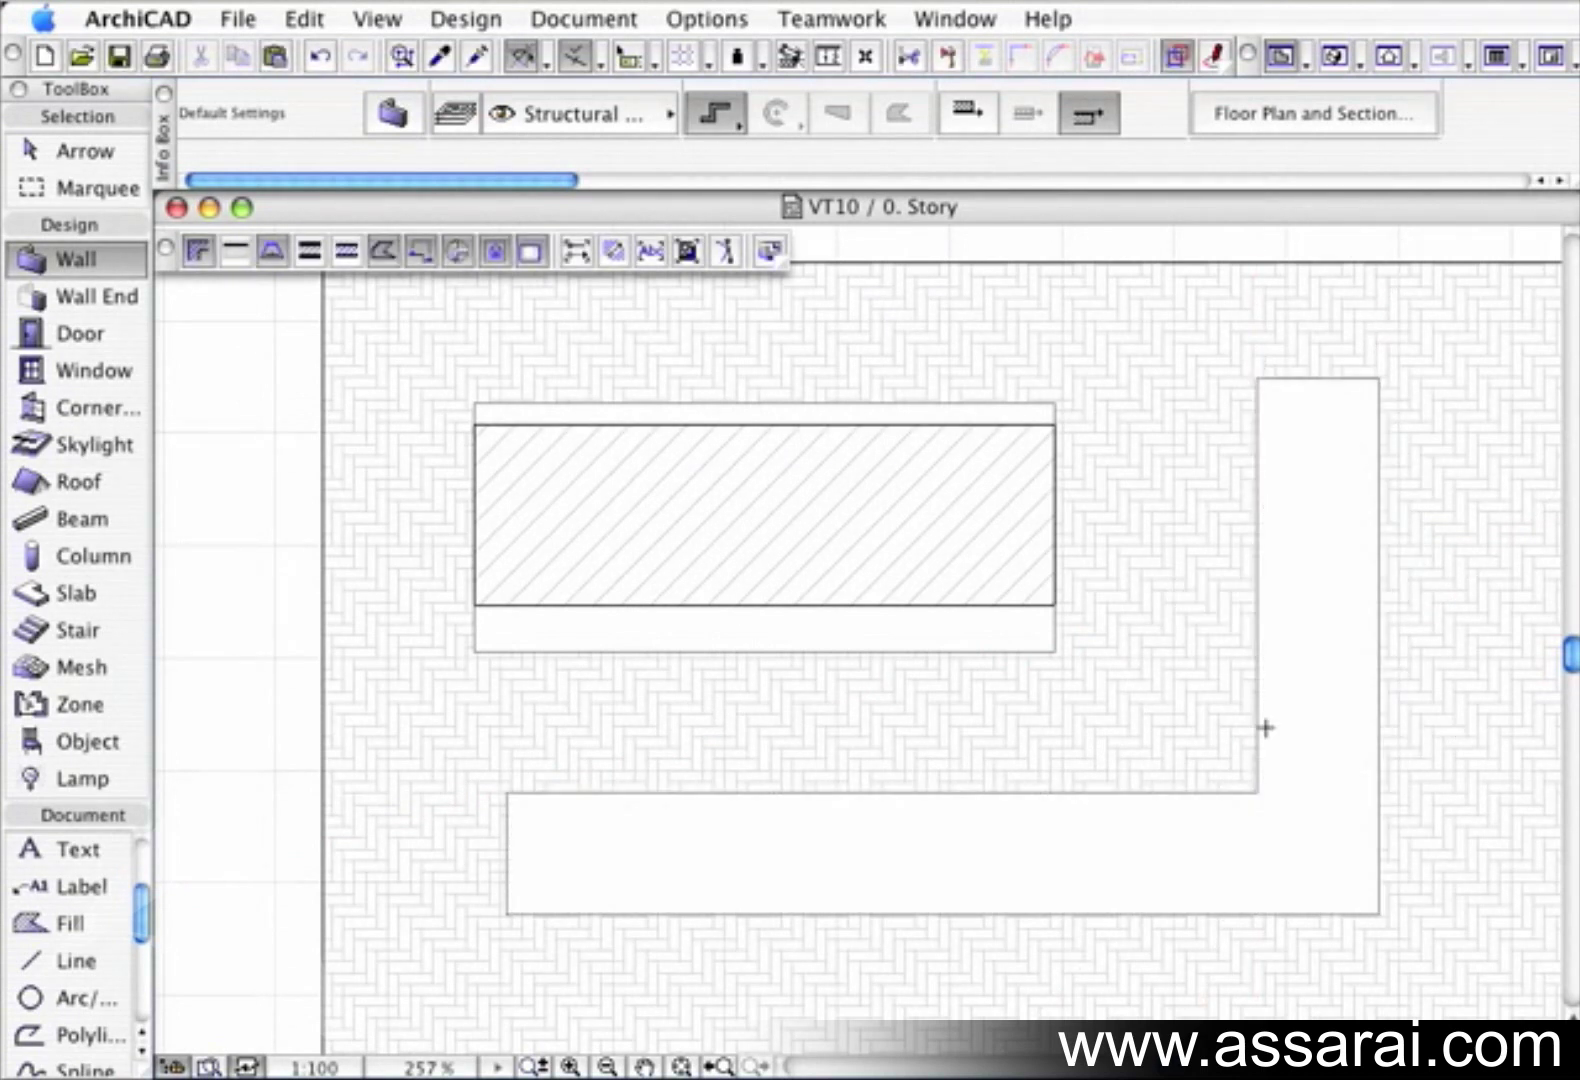
pyautogui.click(1343, 60)
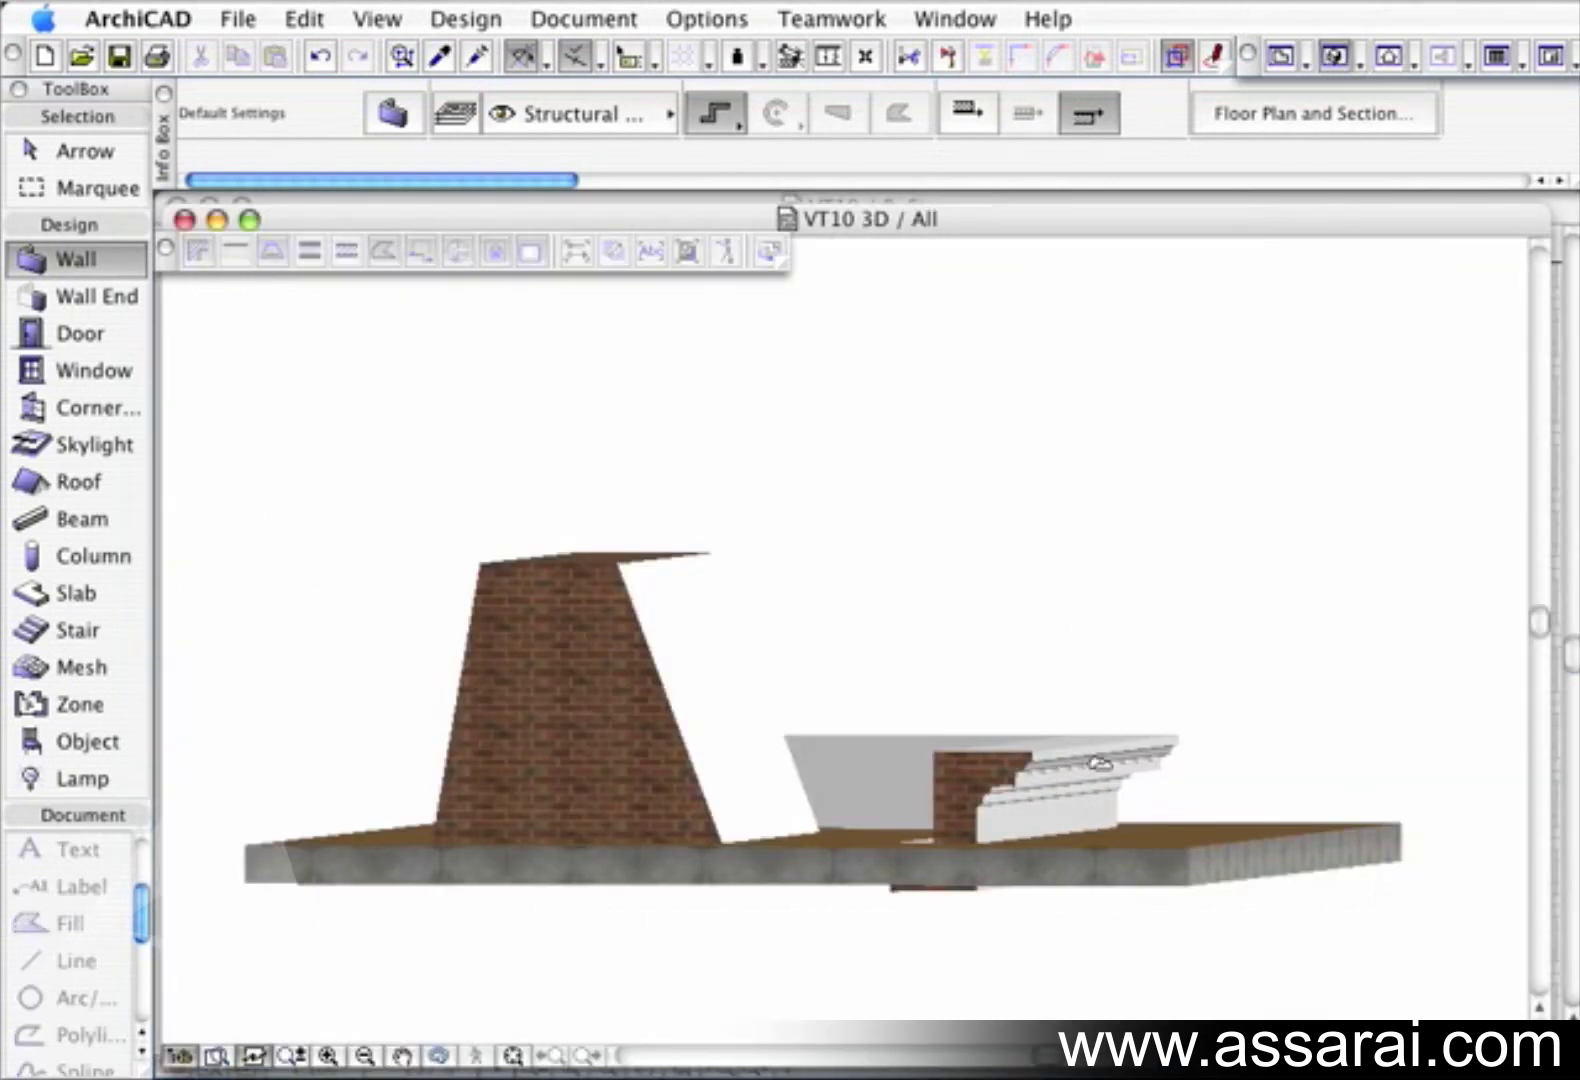
# Select both L-shaped cornice walls and elevate them high above the slab
pyautogui.moveTo(1118, 751); pyautogui.dragTo(487, 835)
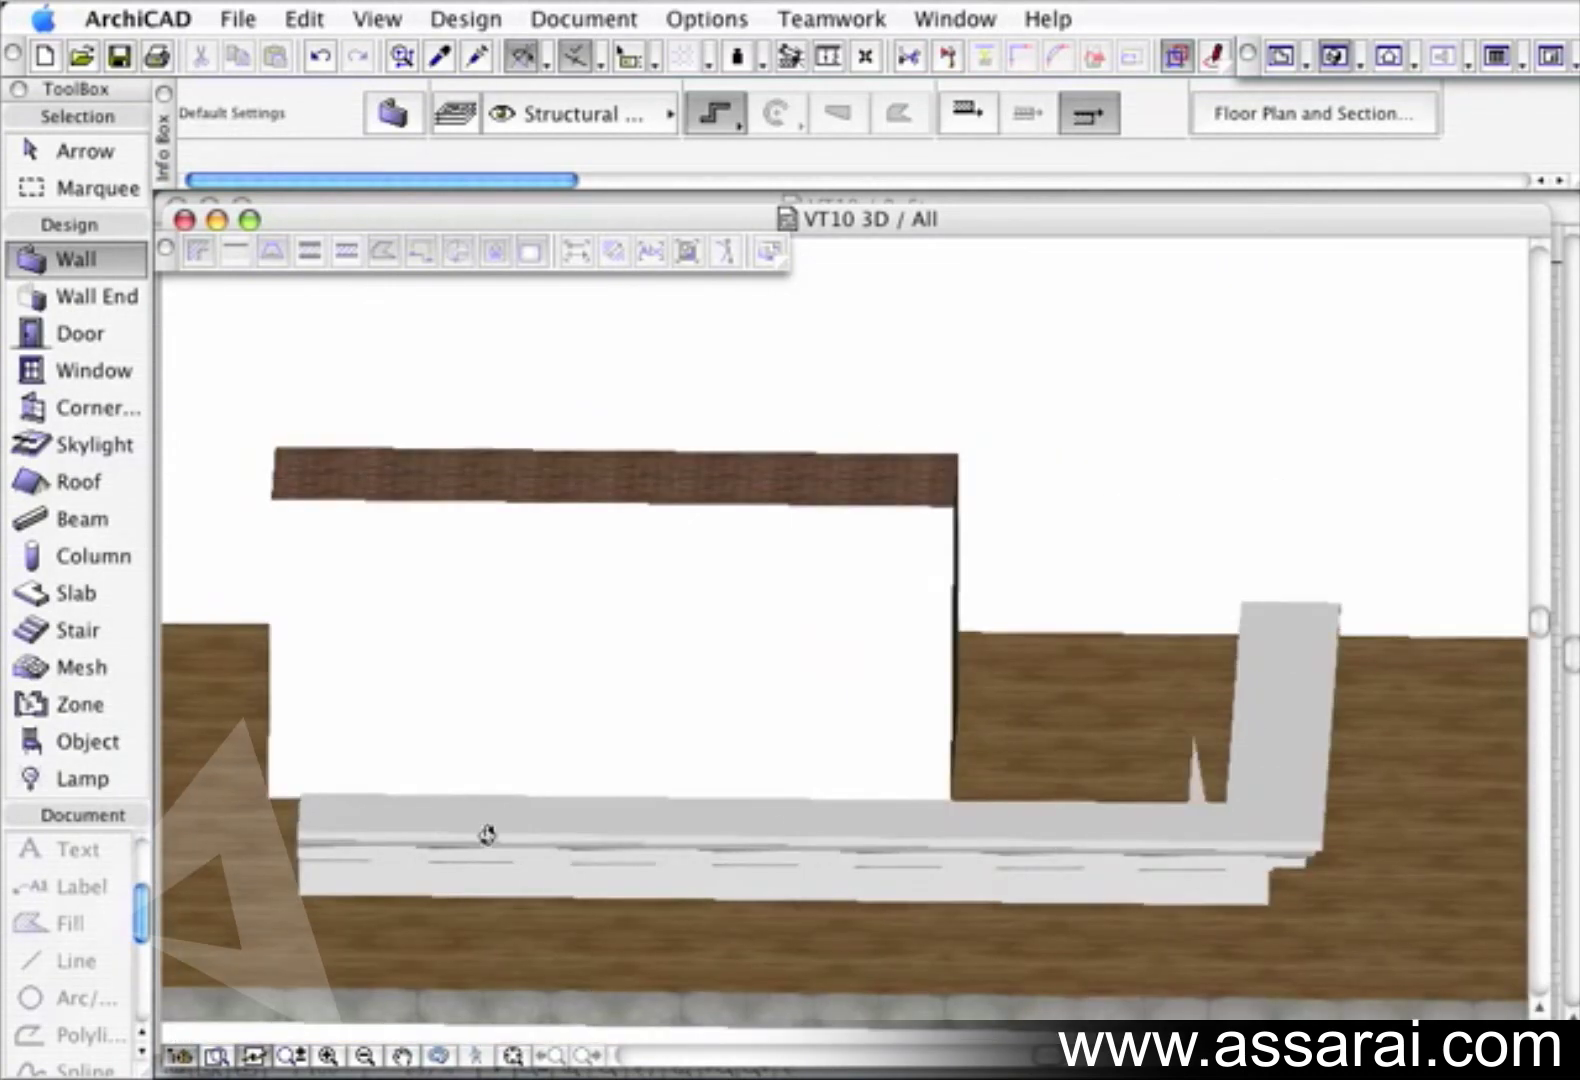
pyautogui.click(84, 151)
pyautogui.click(1280, 848)
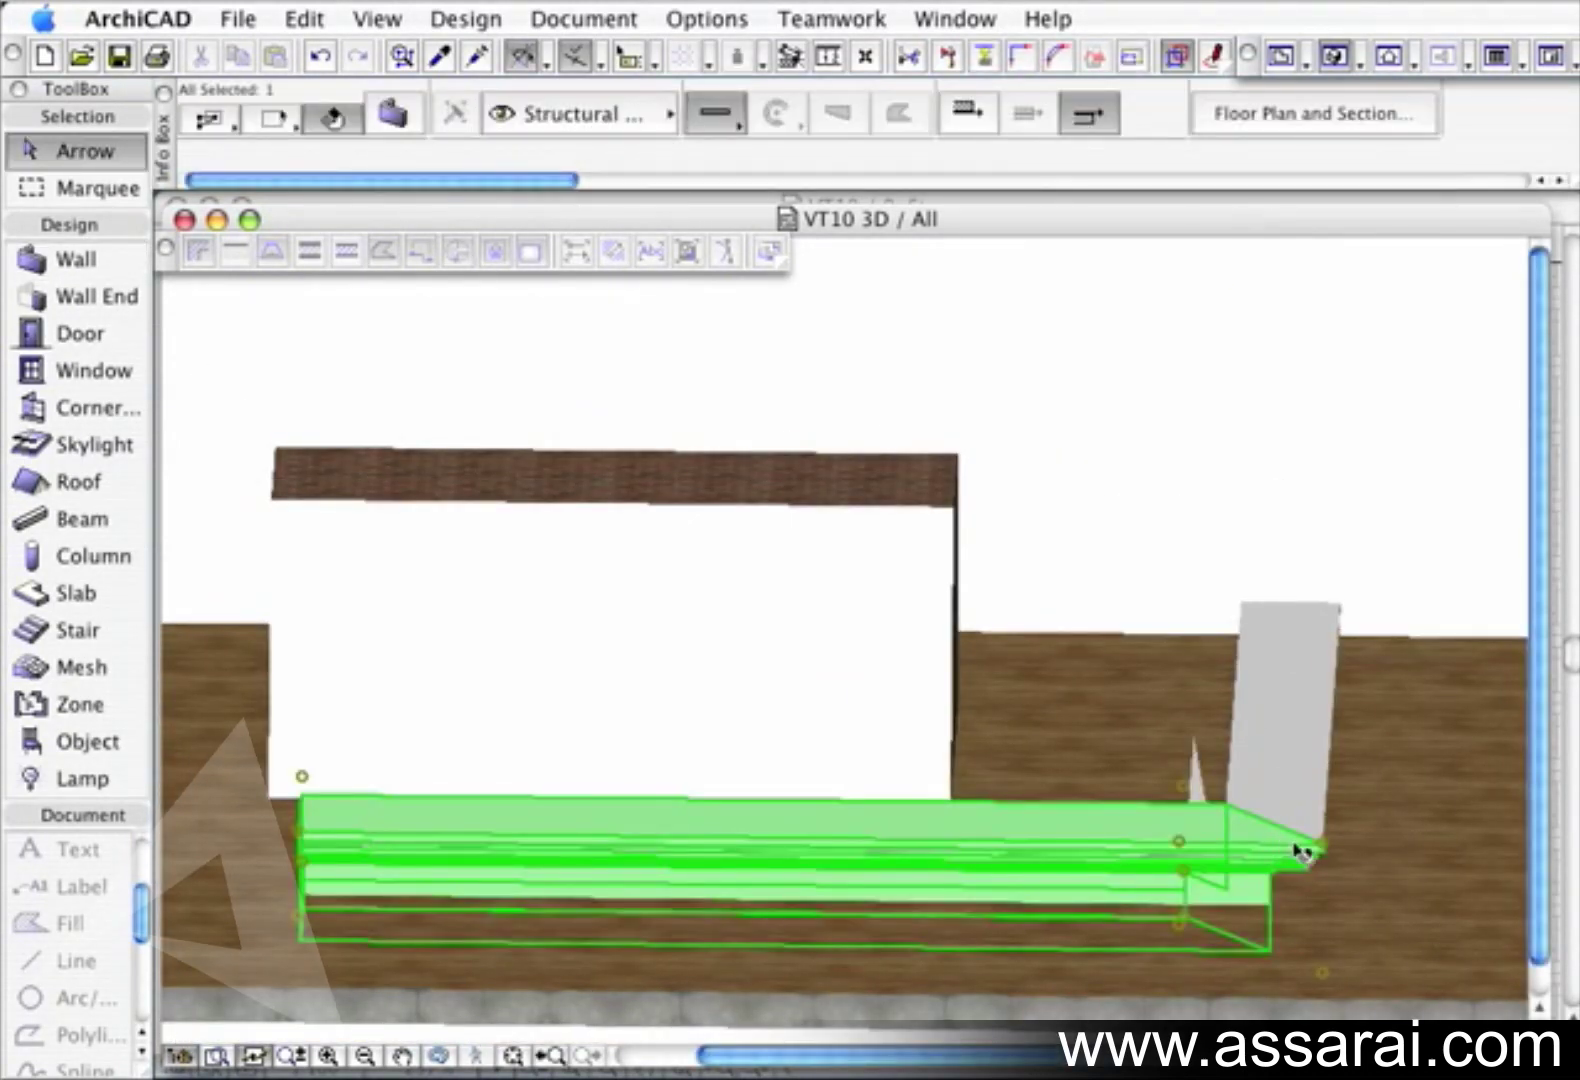
pyautogui.keyDown('shift'); pyautogui.click(1302, 842); pyautogui.keyUp('shift')
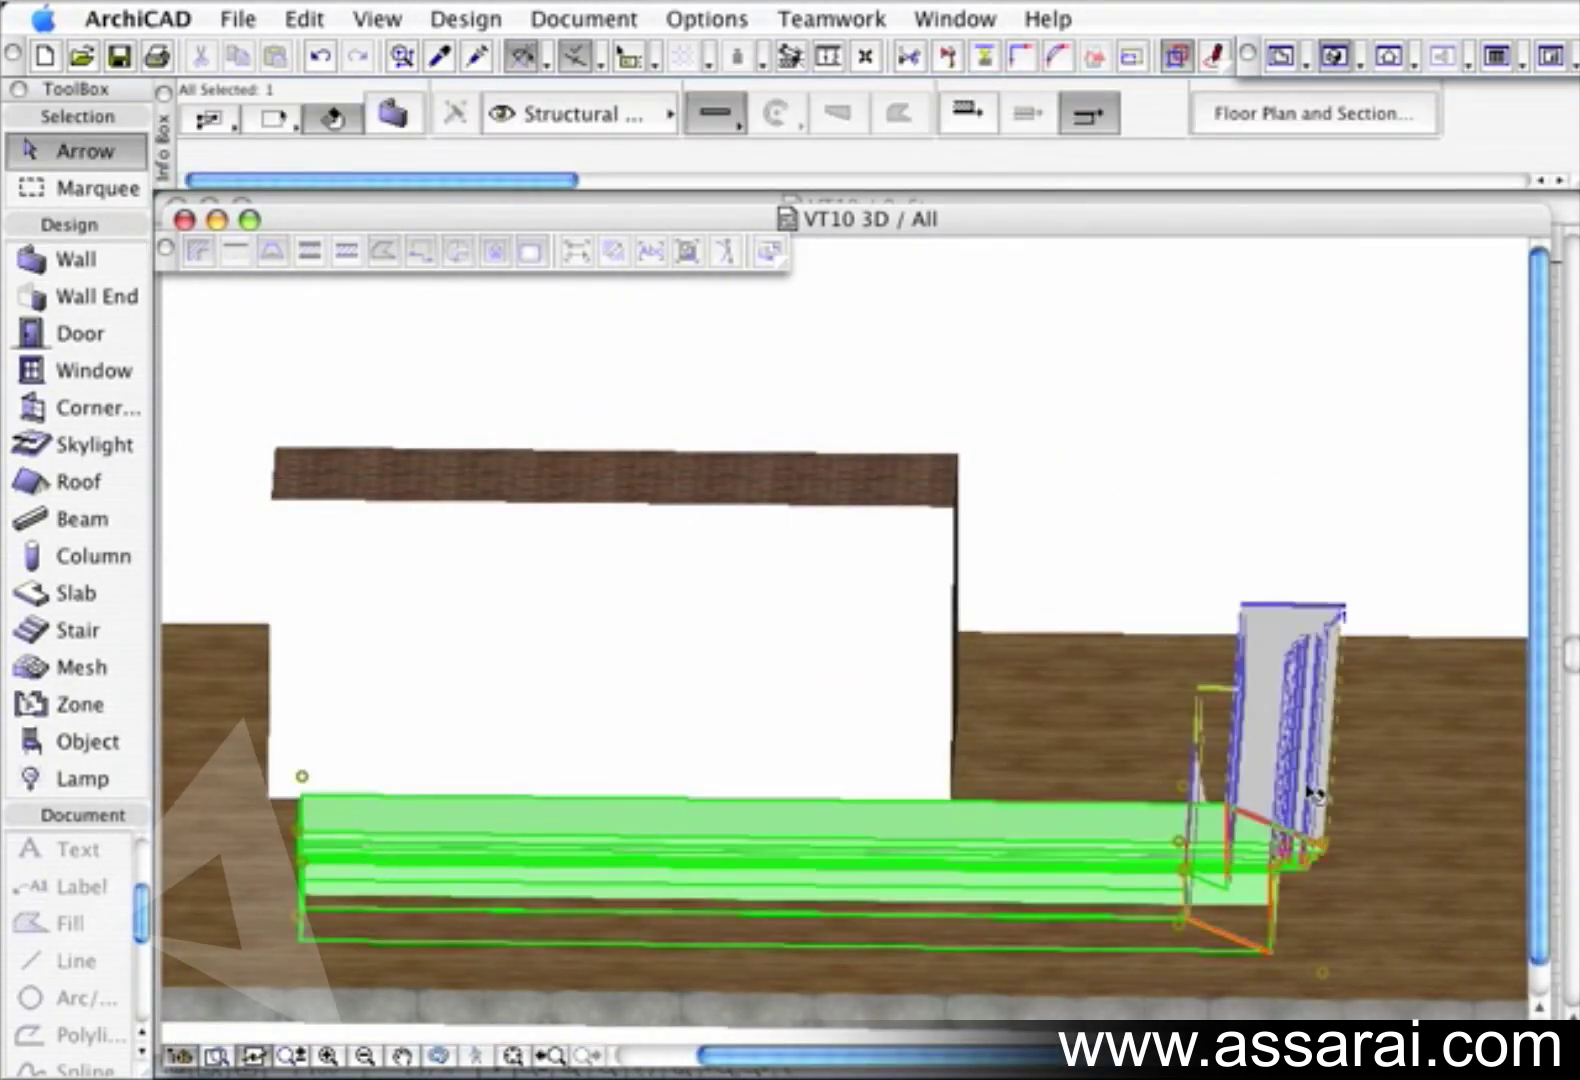
pyautogui.click(1325, 843)
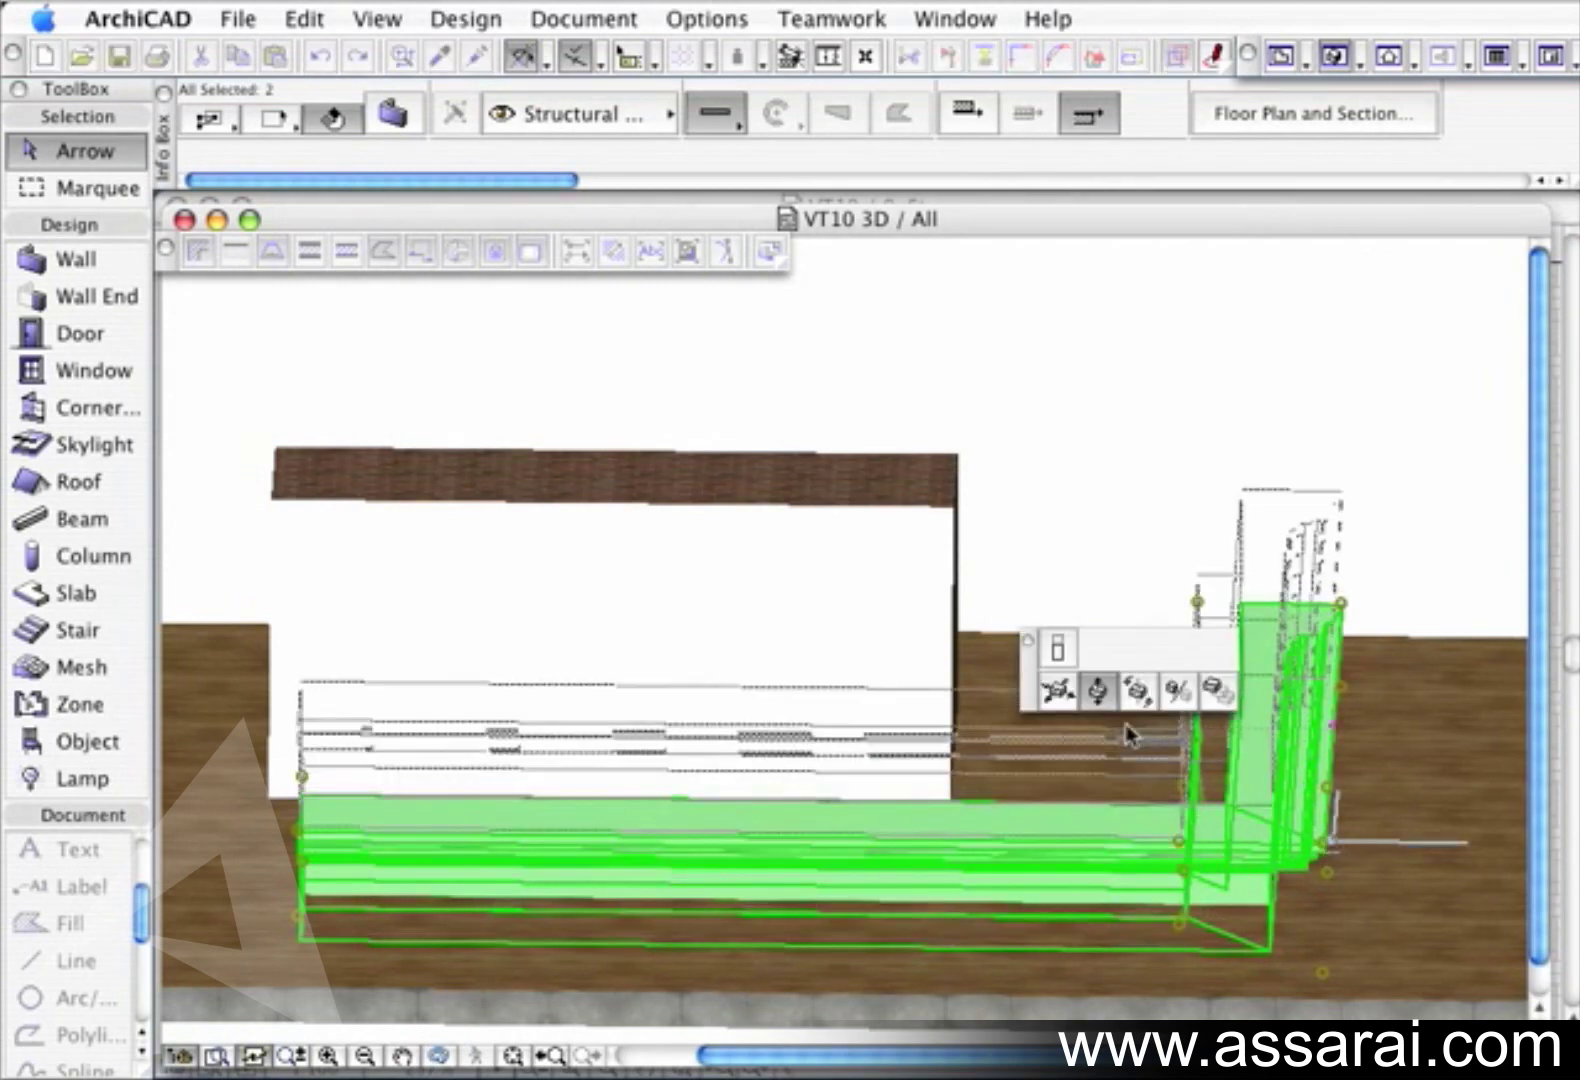
pyautogui.click(1217, 688)
pyautogui.click(1150, 831)
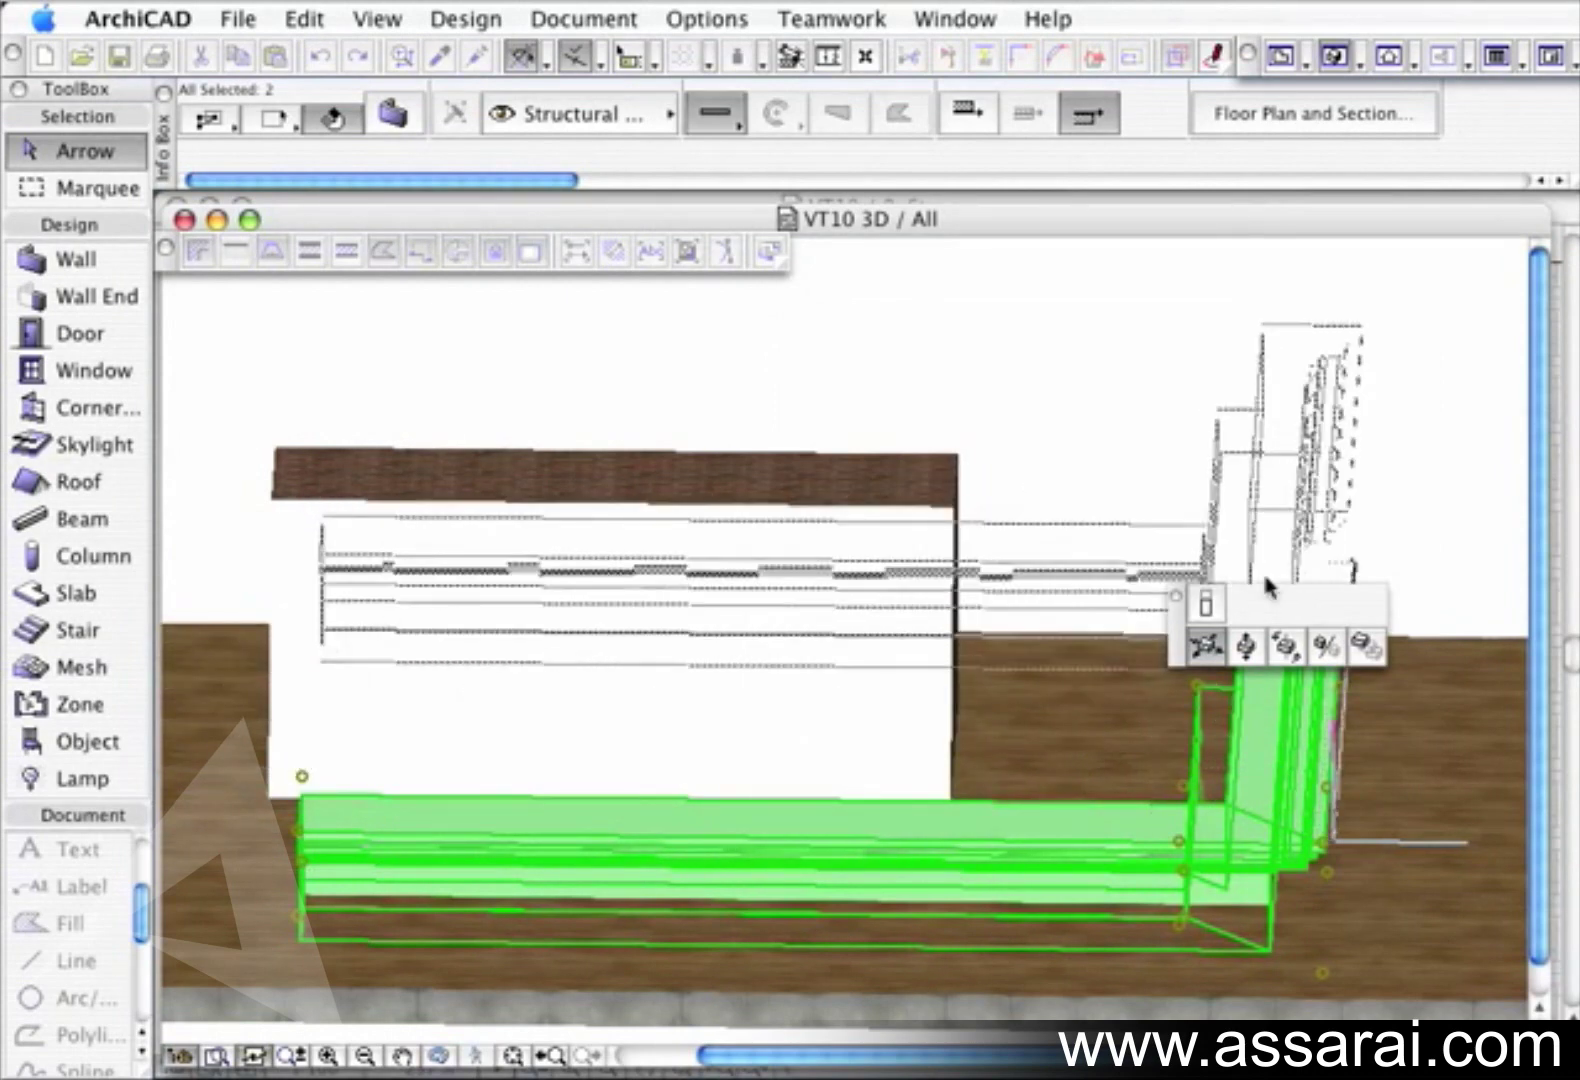
pyautogui.click(1245, 645)
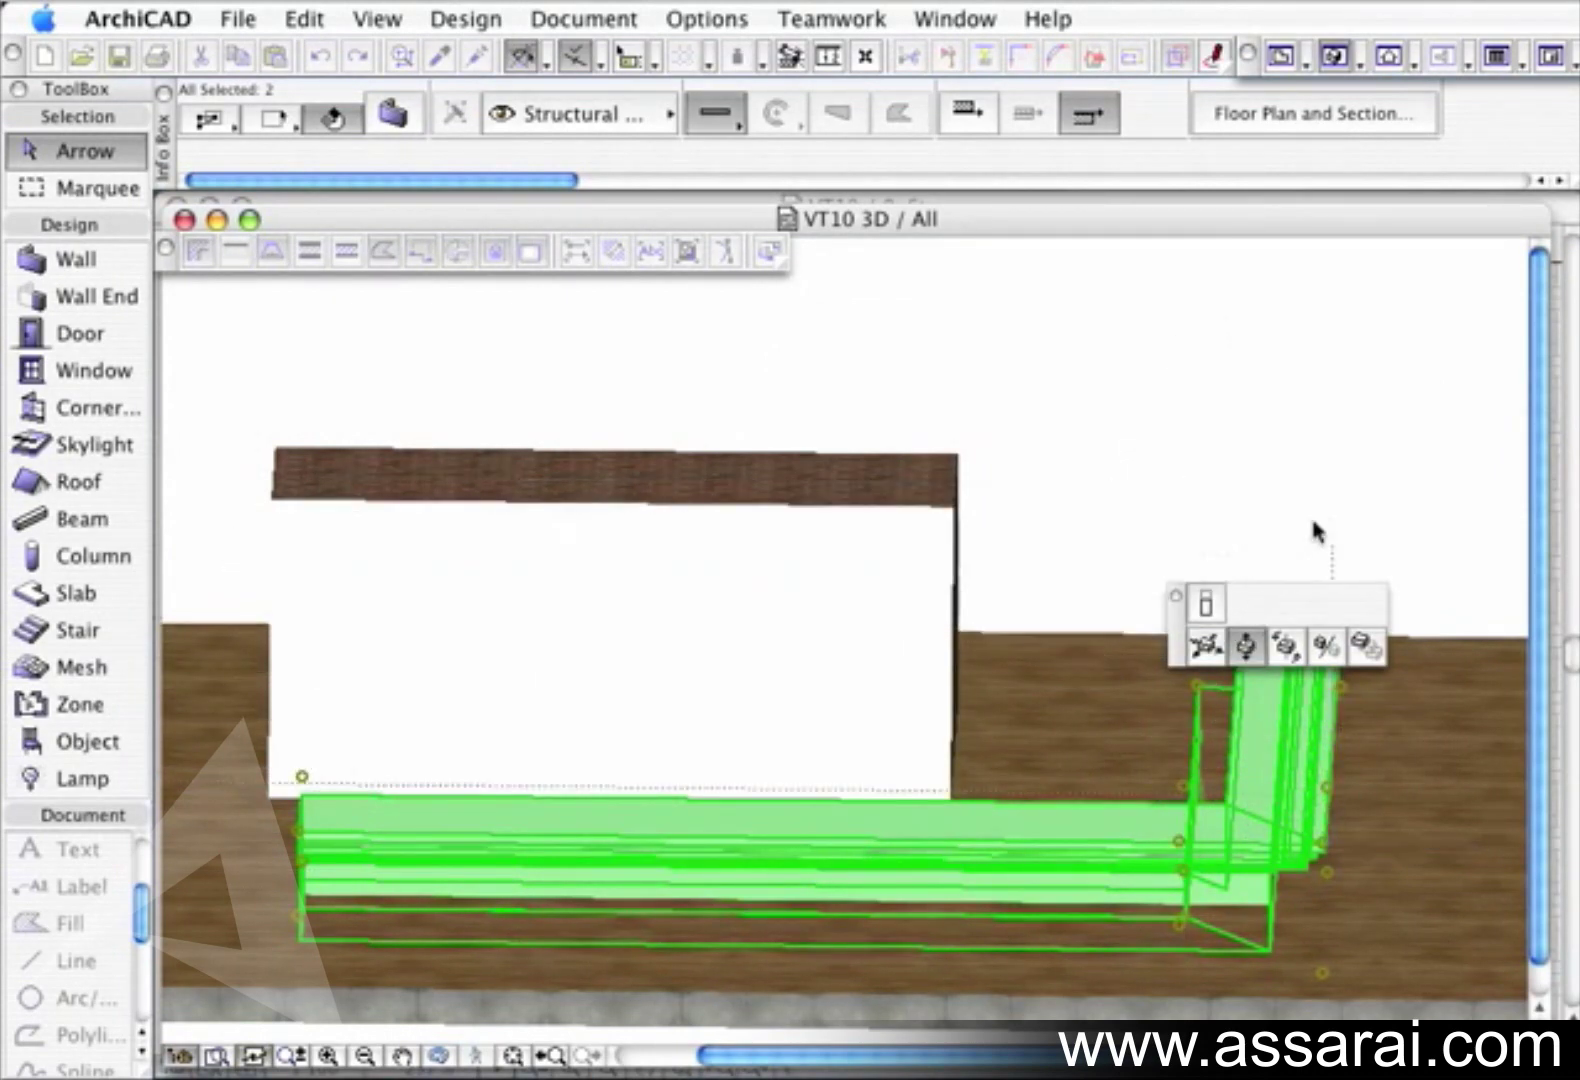
pyautogui.click(1310, 514)
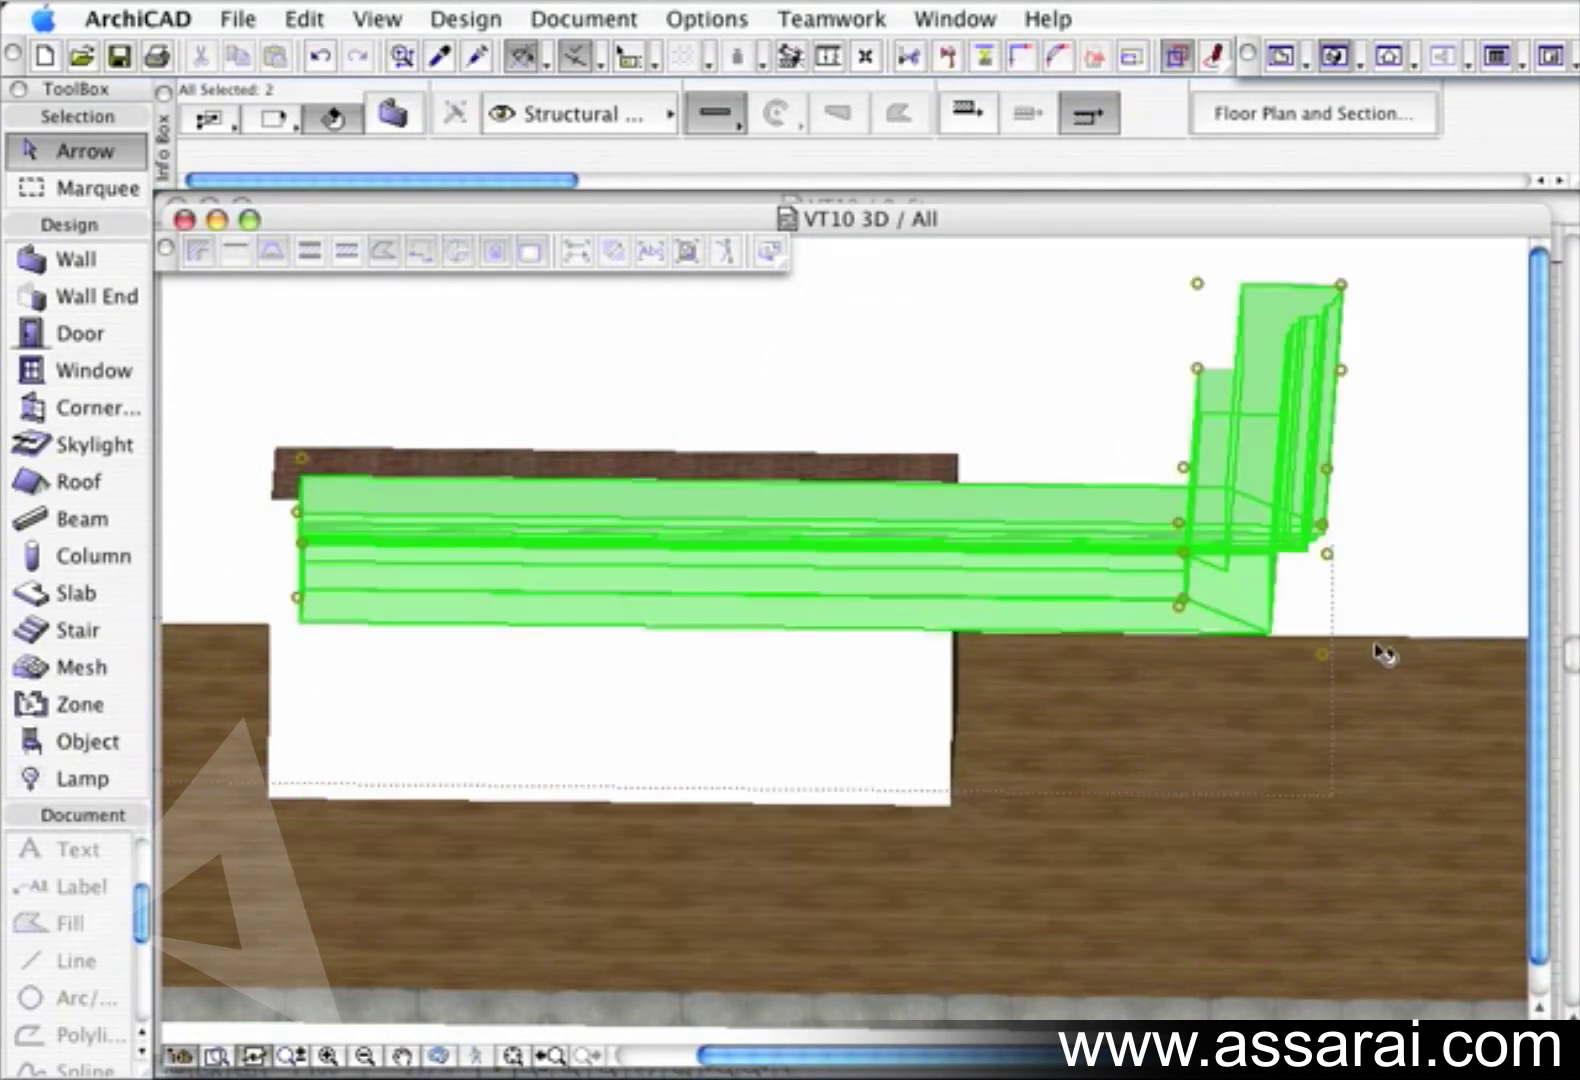
pyautogui.click(1410, 590)
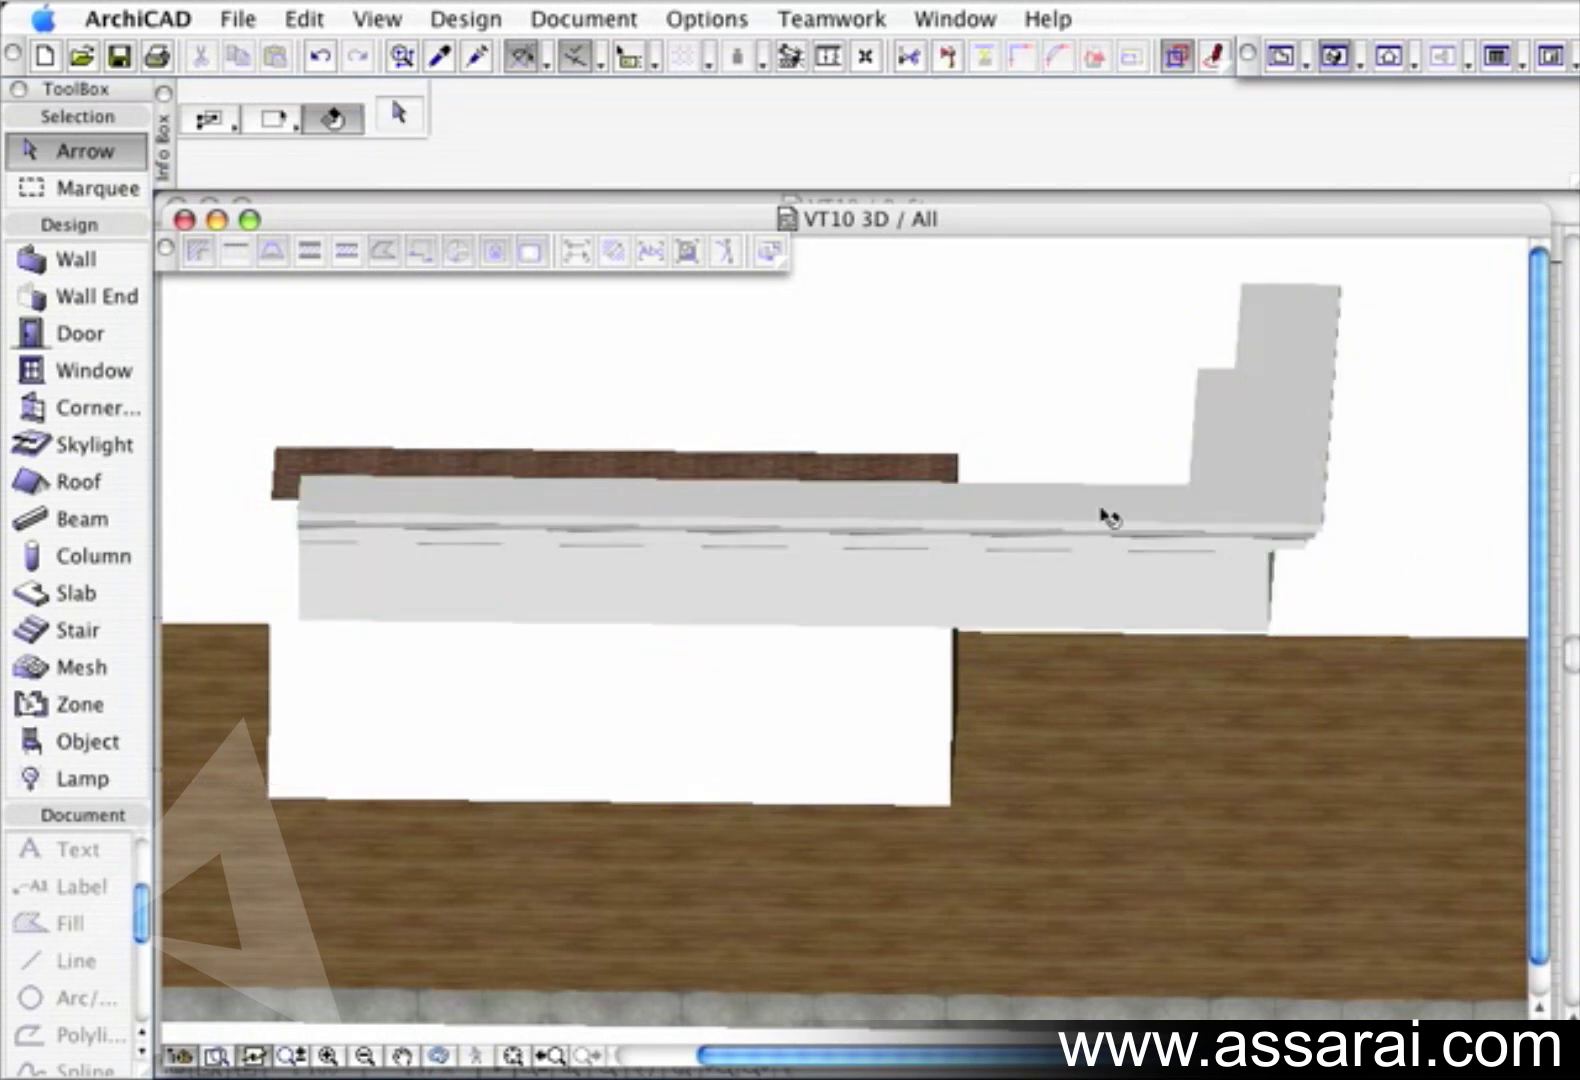
# Orbit to a near-front view to check the raised walls, then return to the floor plan
pyautogui.moveTo(1095, 483); pyautogui.dragTo(1200, 440)
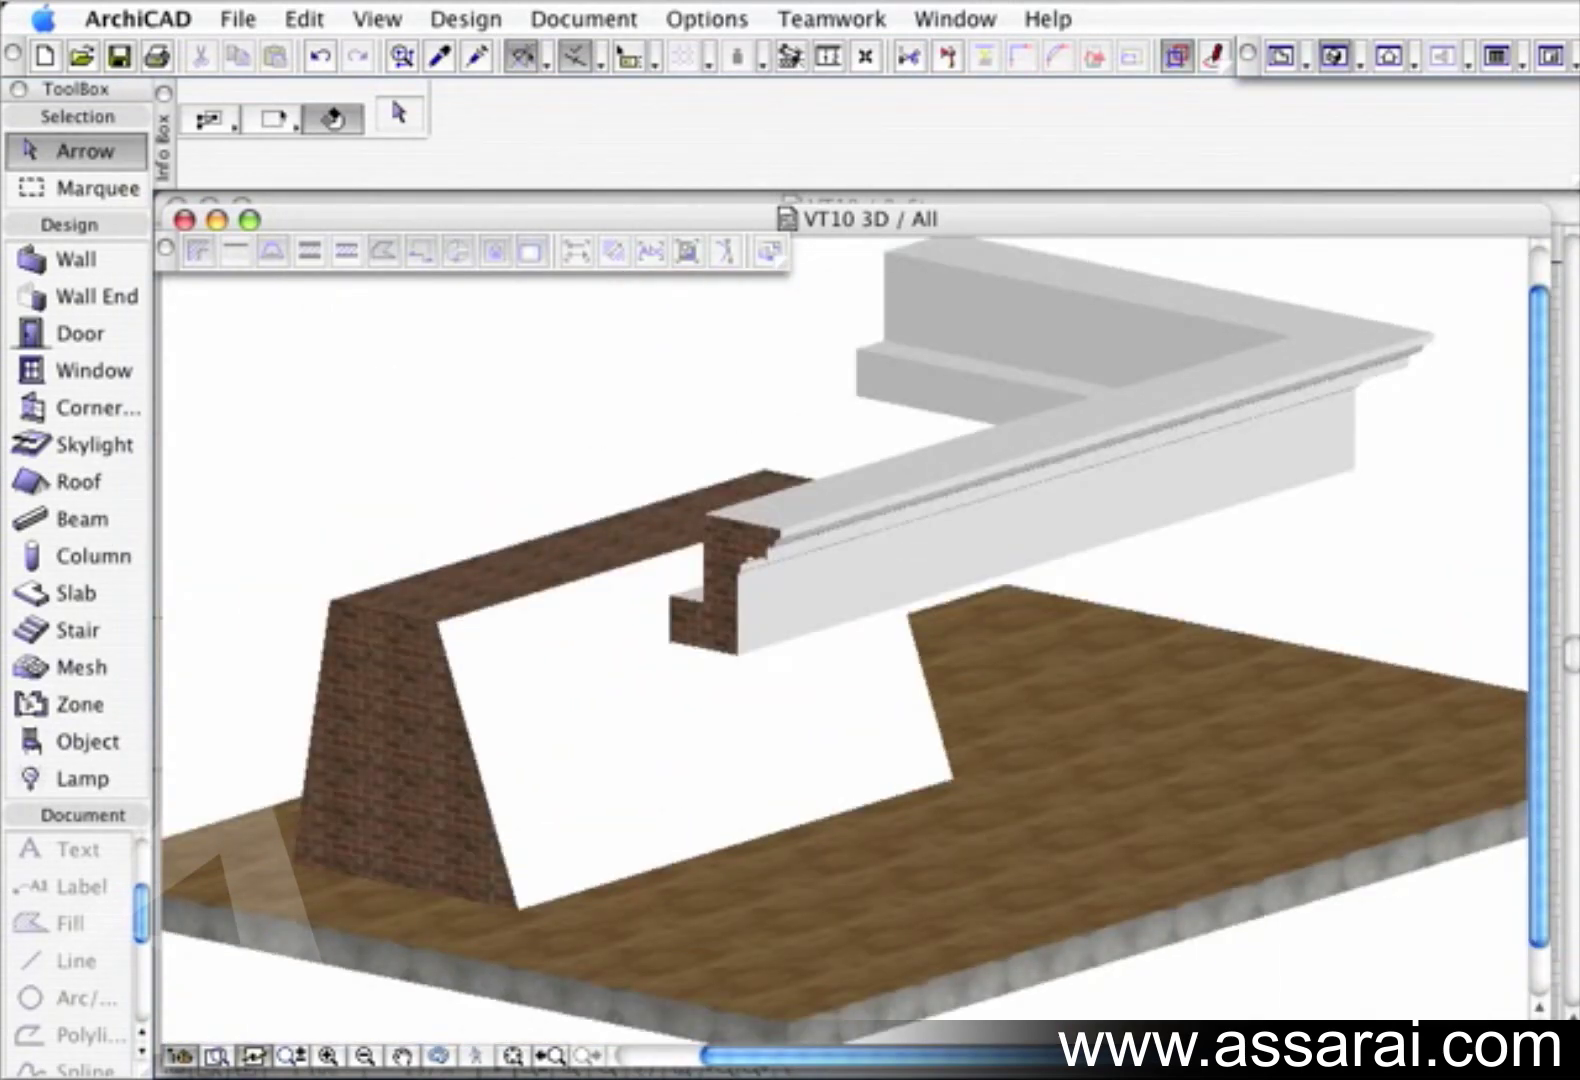
pyautogui.moveTo(987, 466)
pyautogui.mouseDown()
pyautogui.moveTo(1372, 469)
pyautogui.moveTo(1000, 486)
pyautogui.mouseUp()
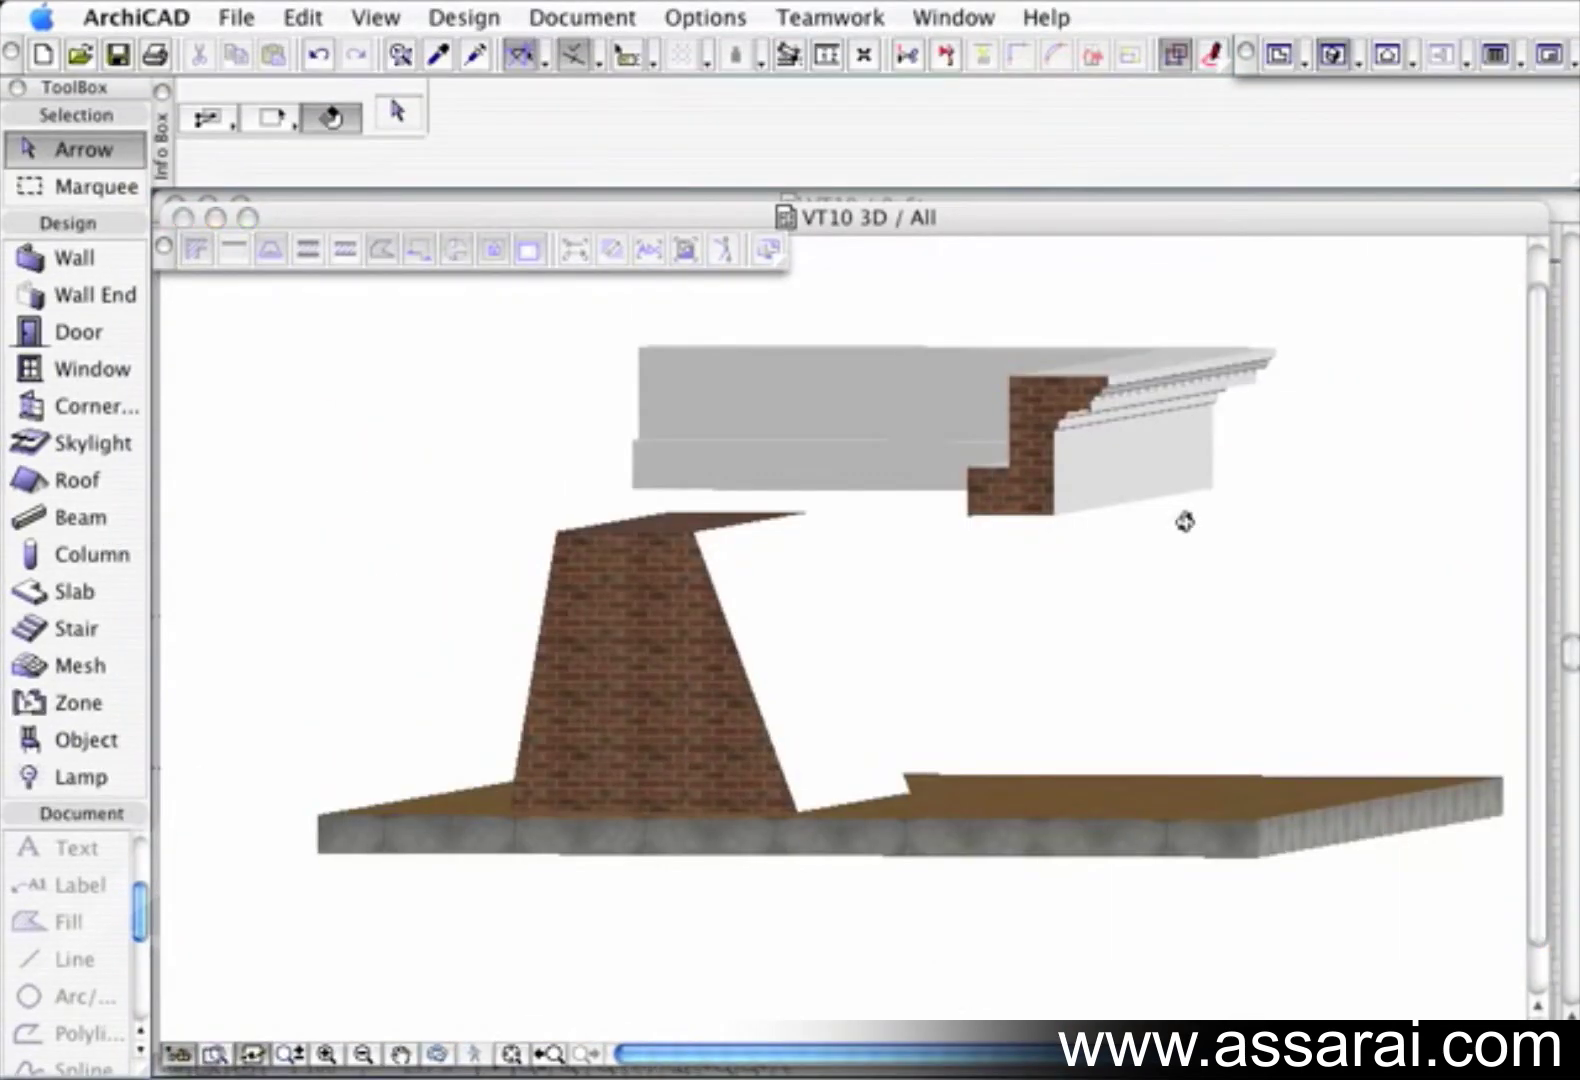
pyautogui.click(182, 218)
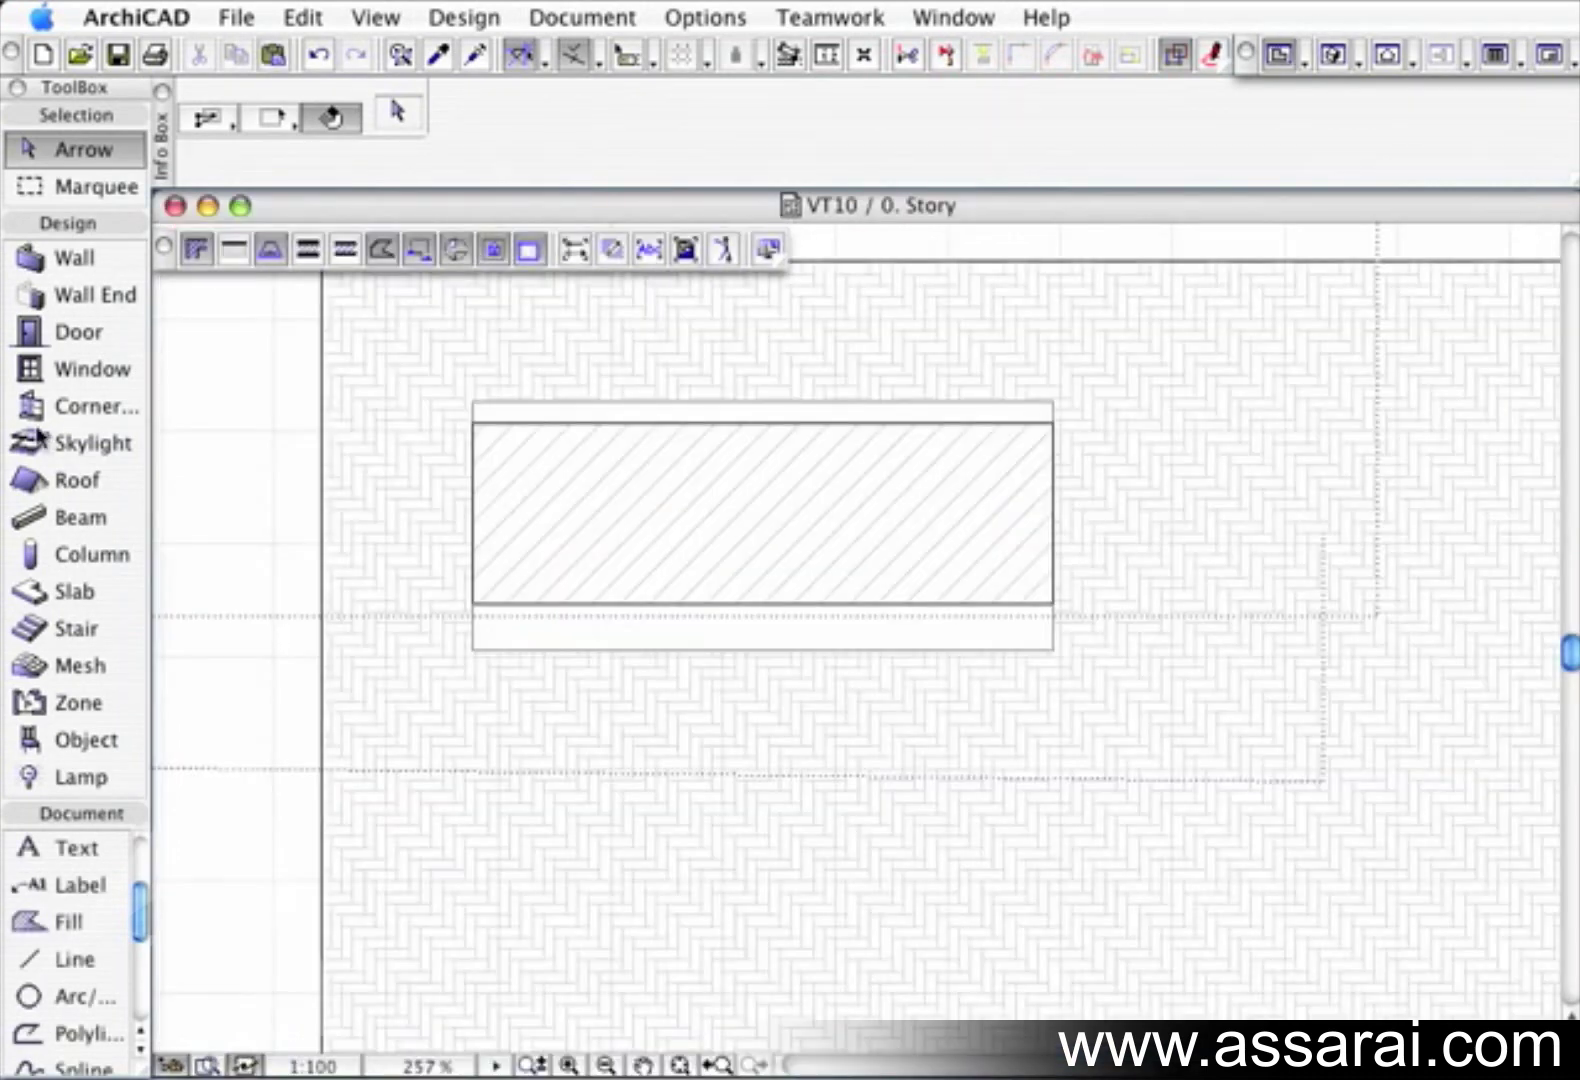
# Reset the Wall defaults to a straight wall with Masonry Block cut fill, collapsing Geometry and Positioning
pyautogui.doubleClick(66, 262)
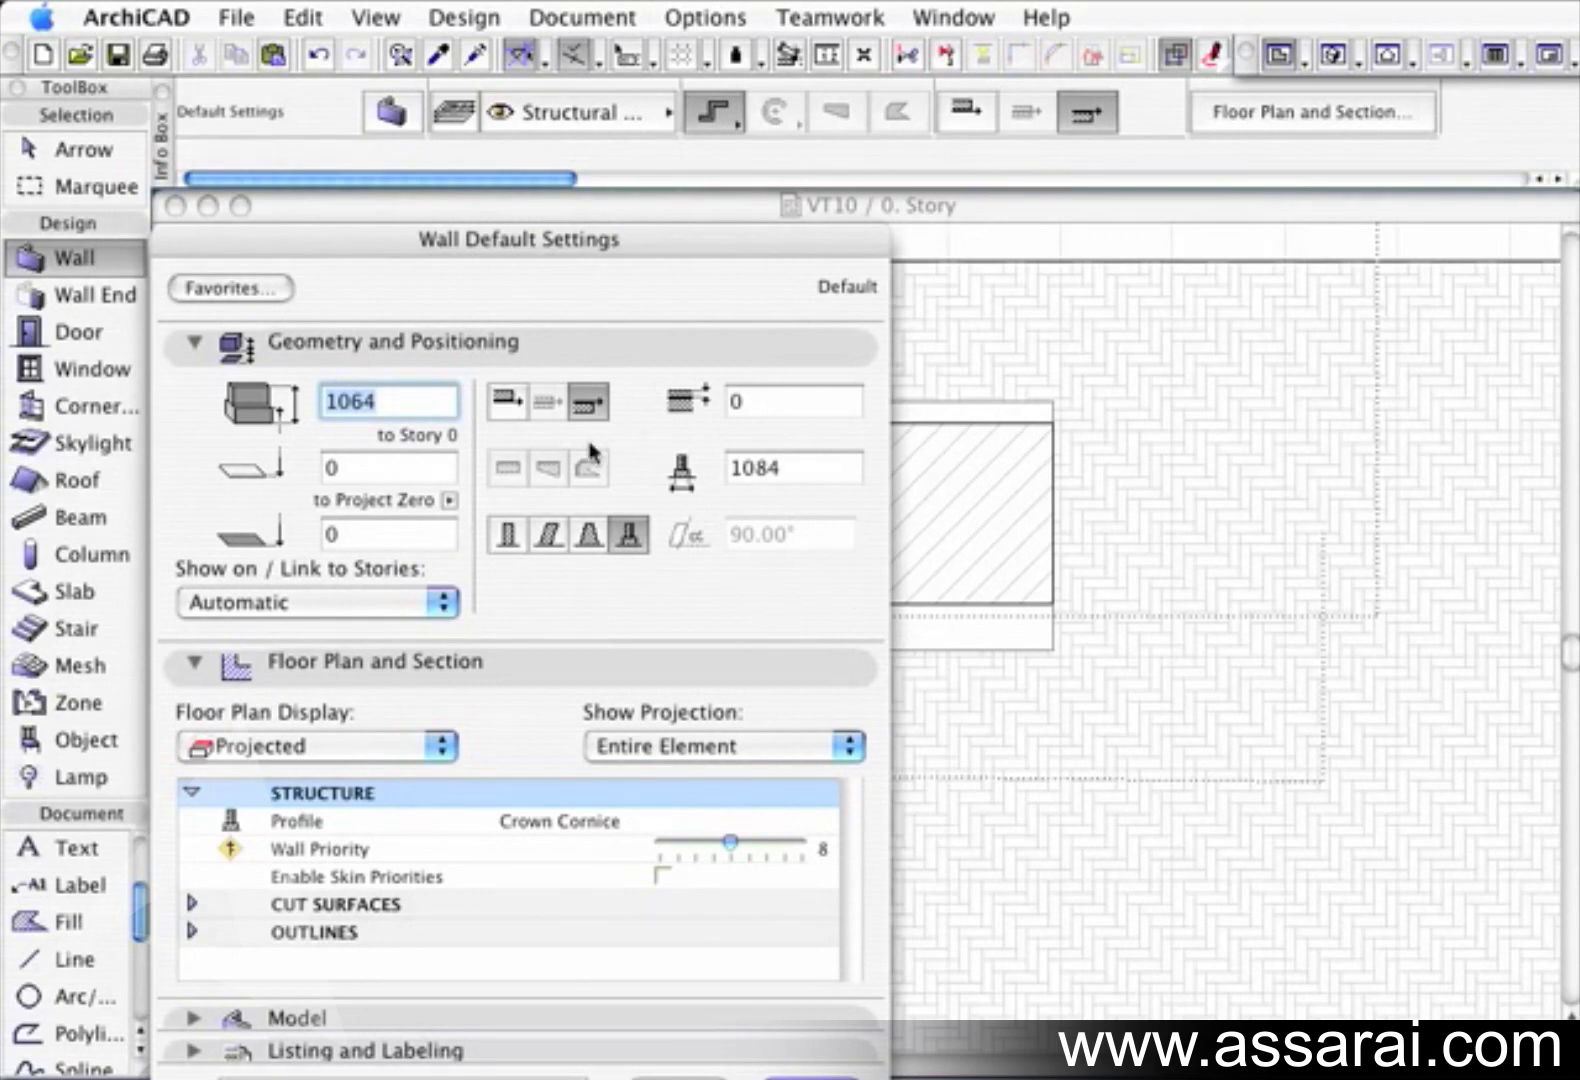
pyautogui.click(506, 537)
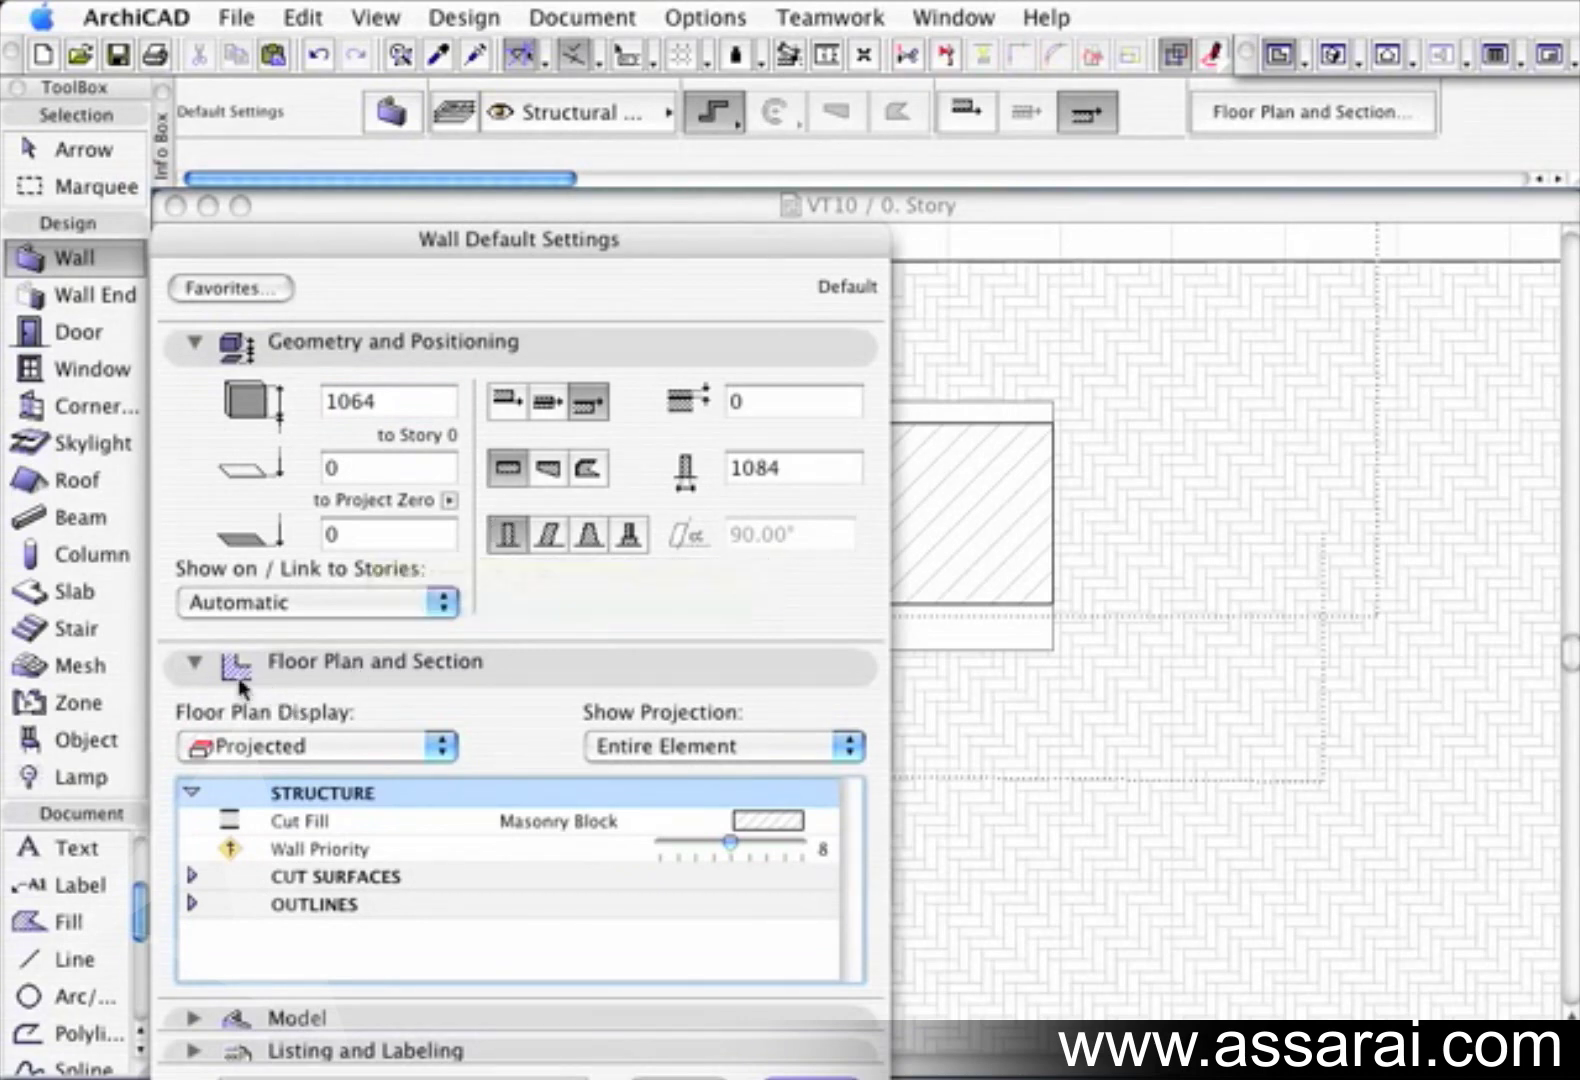
pyautogui.click(195, 345)
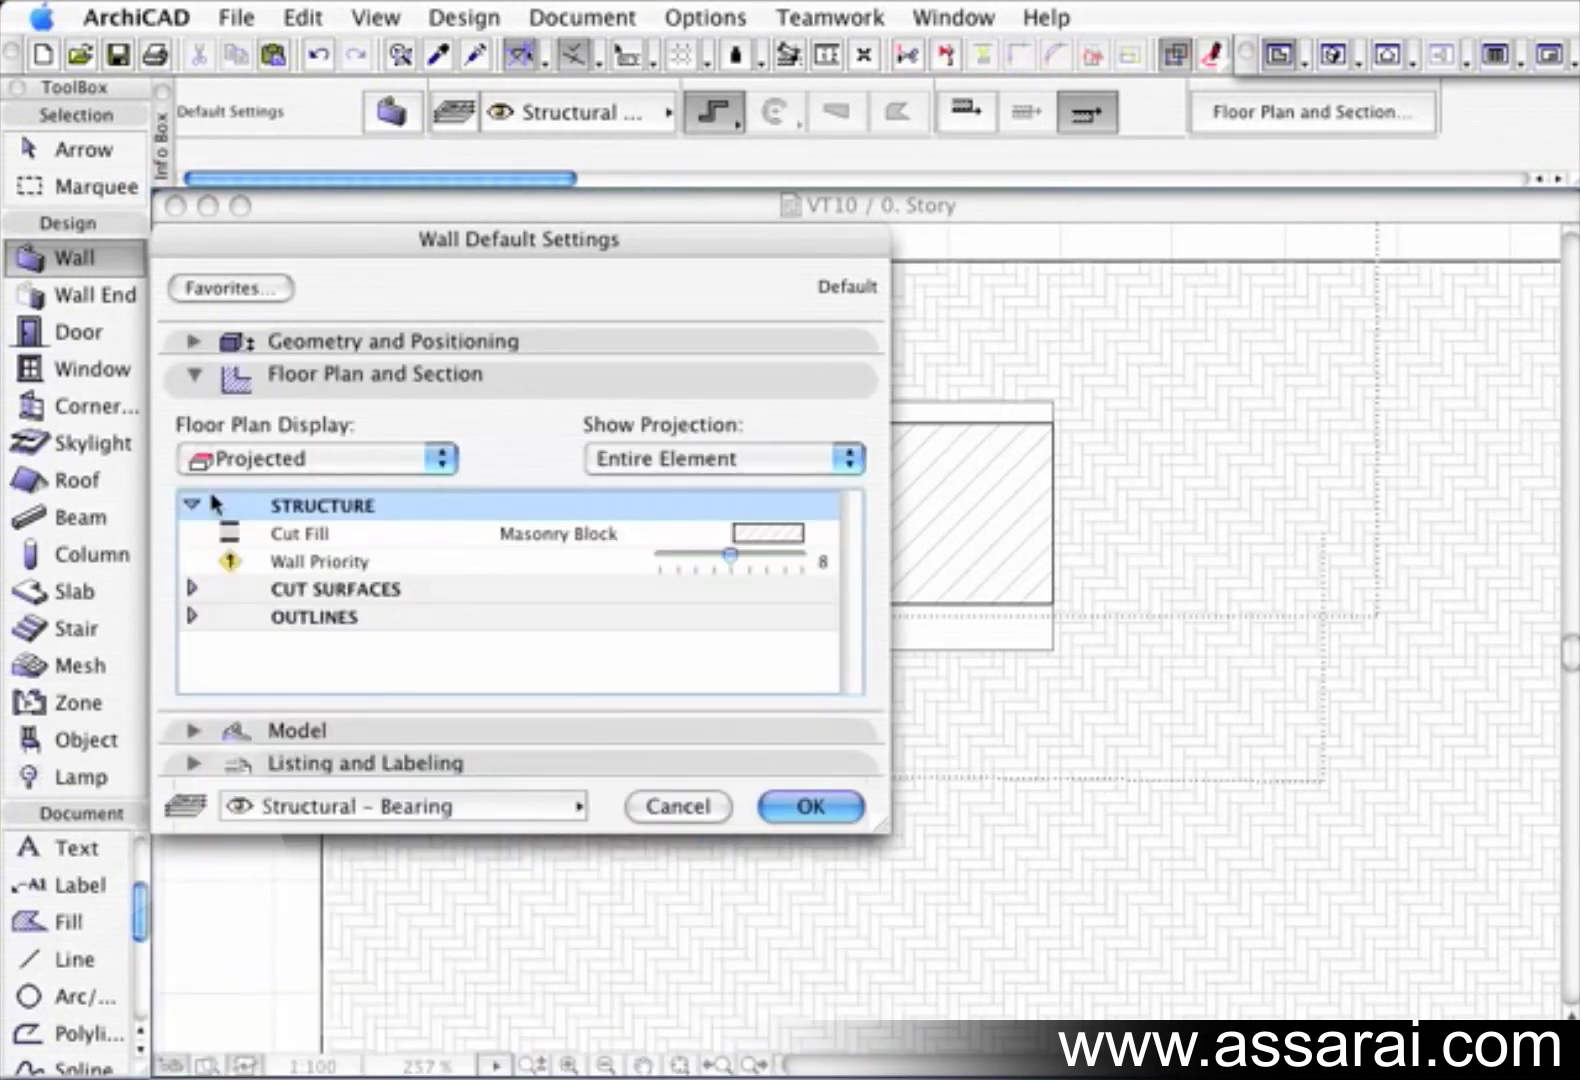